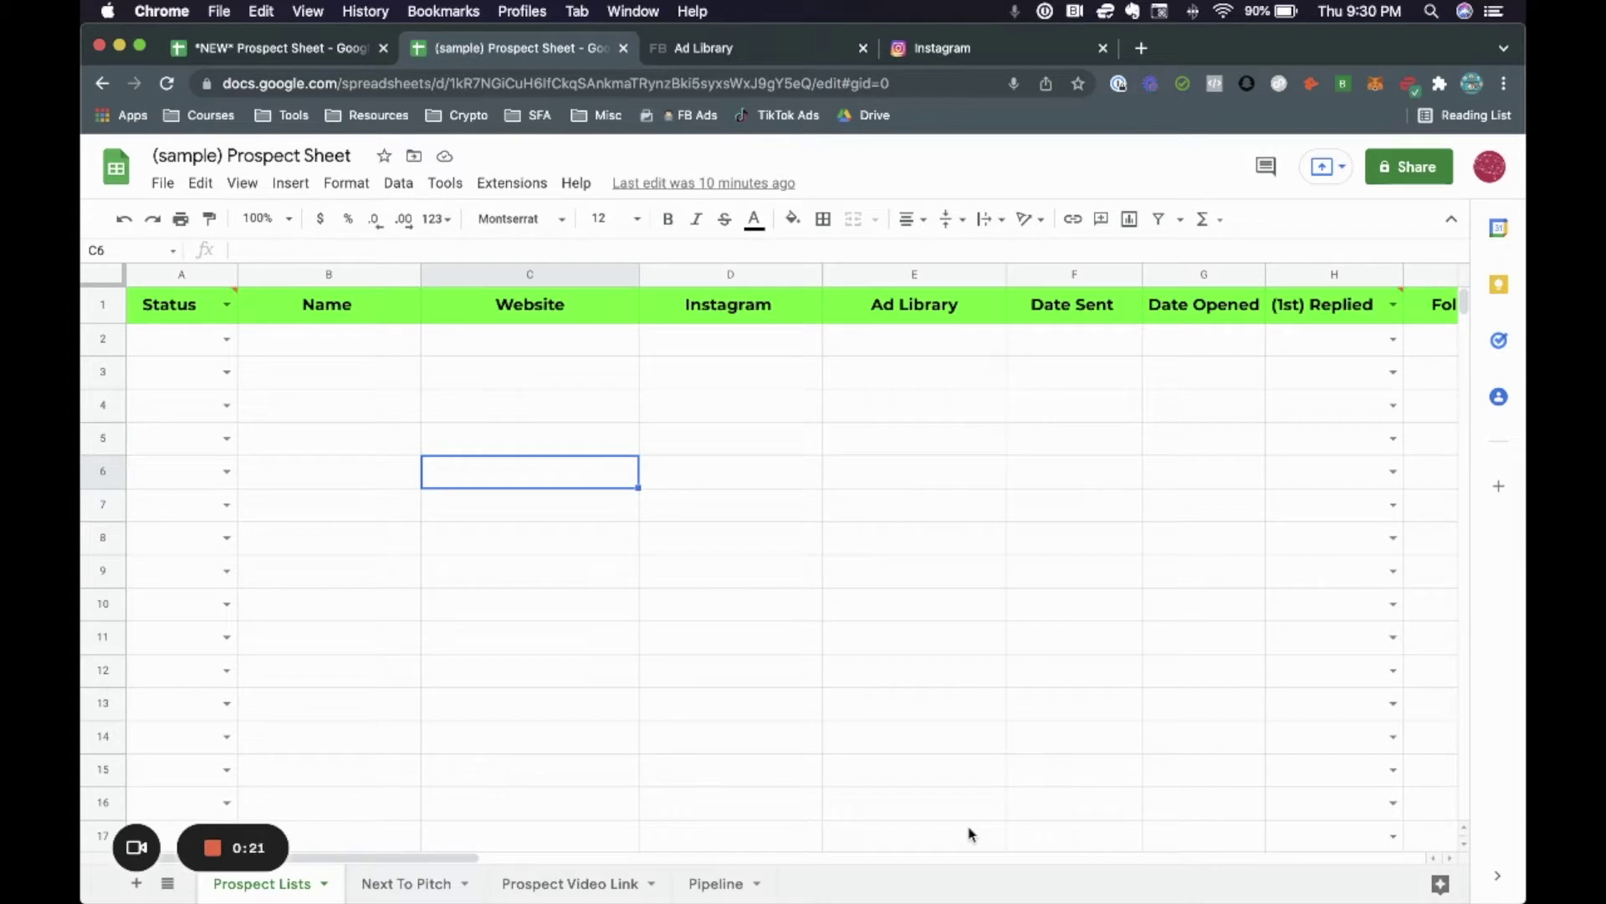
scroll(674, 692, "right", 3)
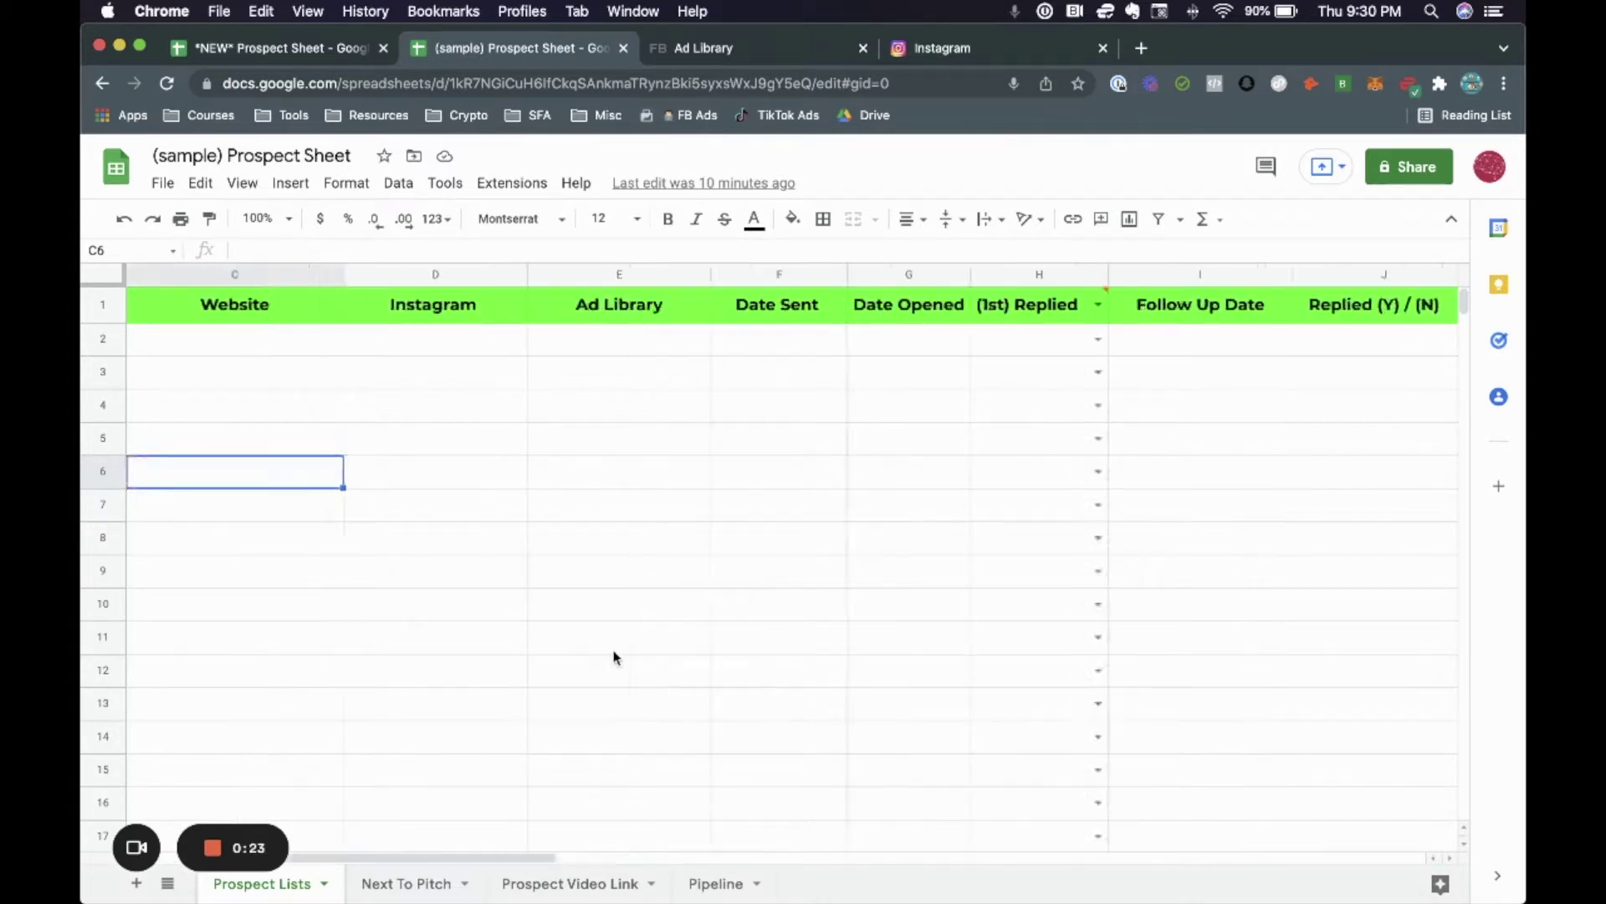
scroll(615, 657, "left", 3)
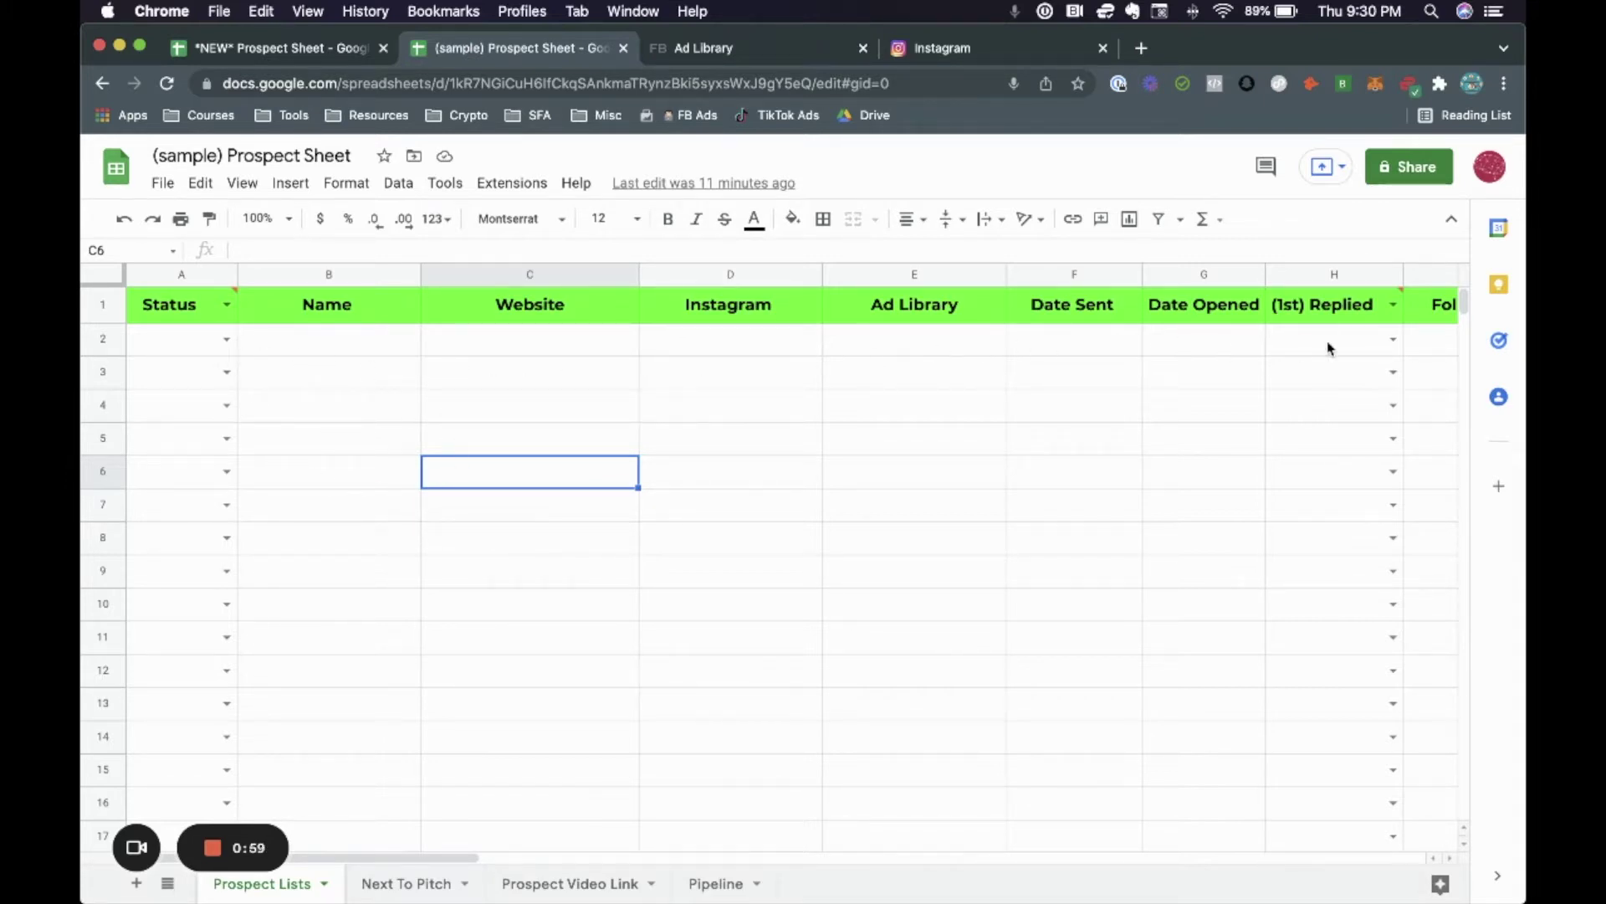
left_click(457, 446)
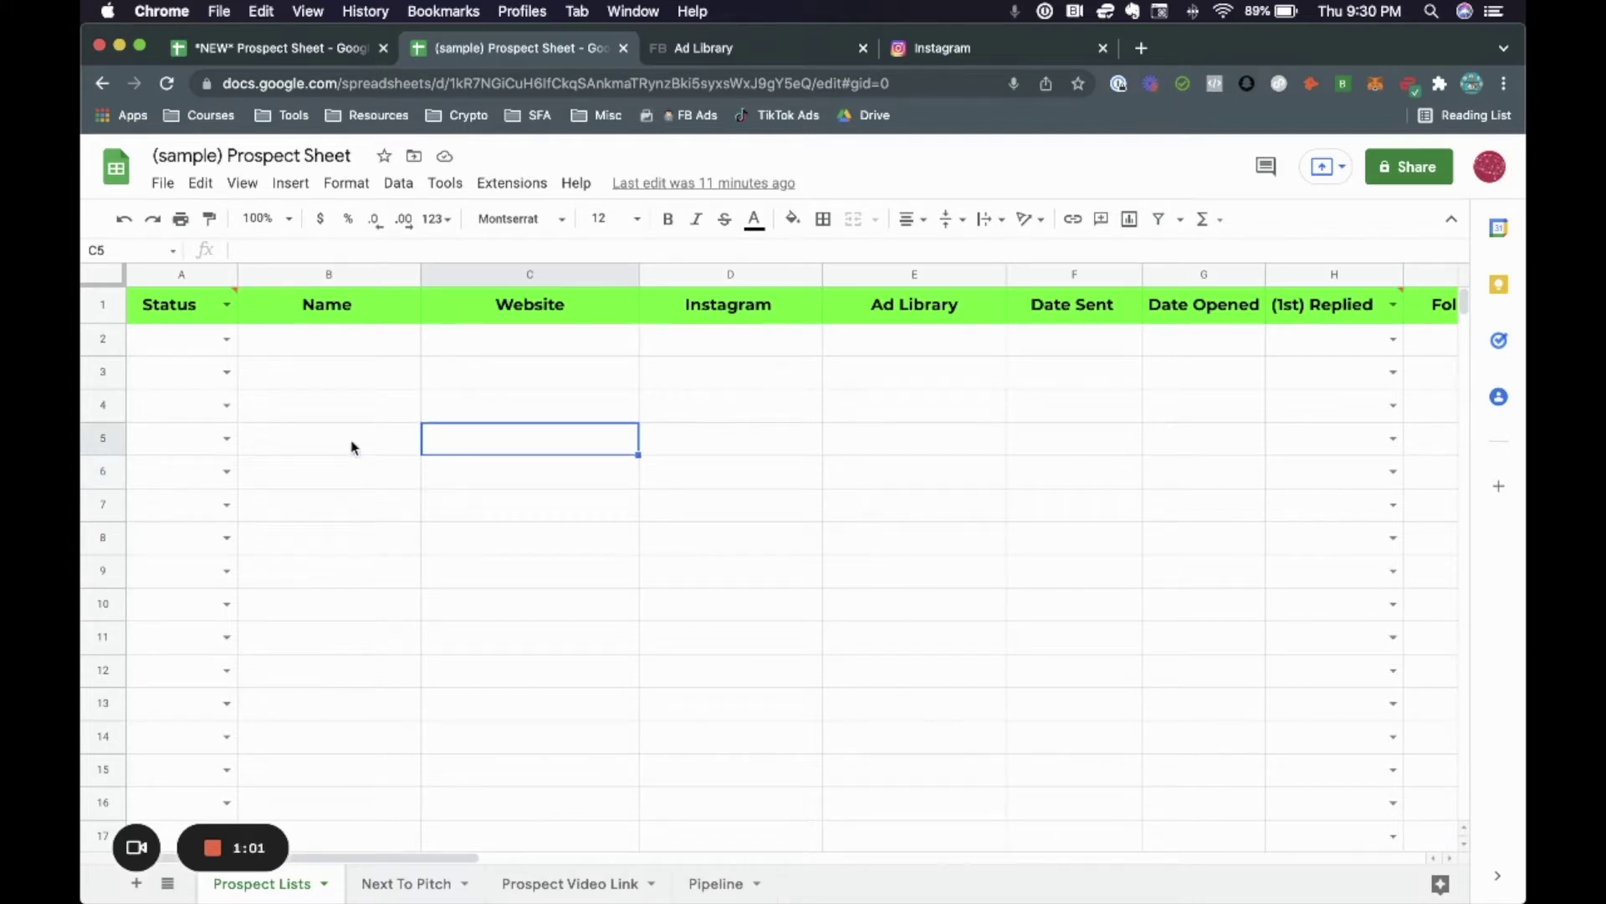
Step: Try the statuses Open, Follow Up, Waiting and Closed one after another in cell A2 of the prospect list
left_click(227, 339)
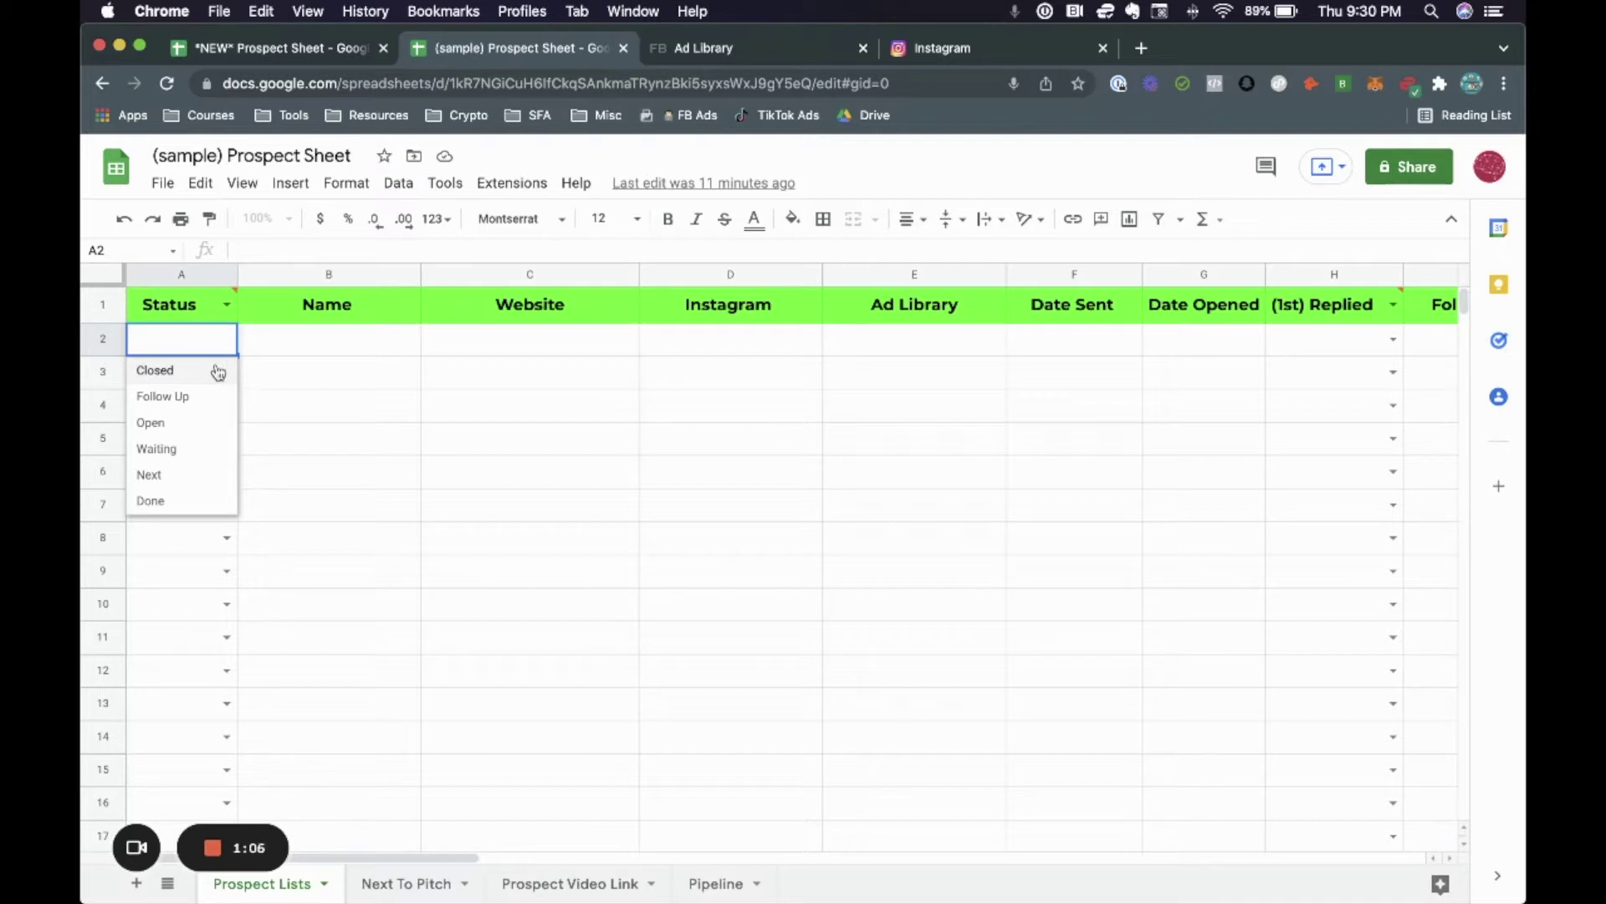
left_click(201, 424)
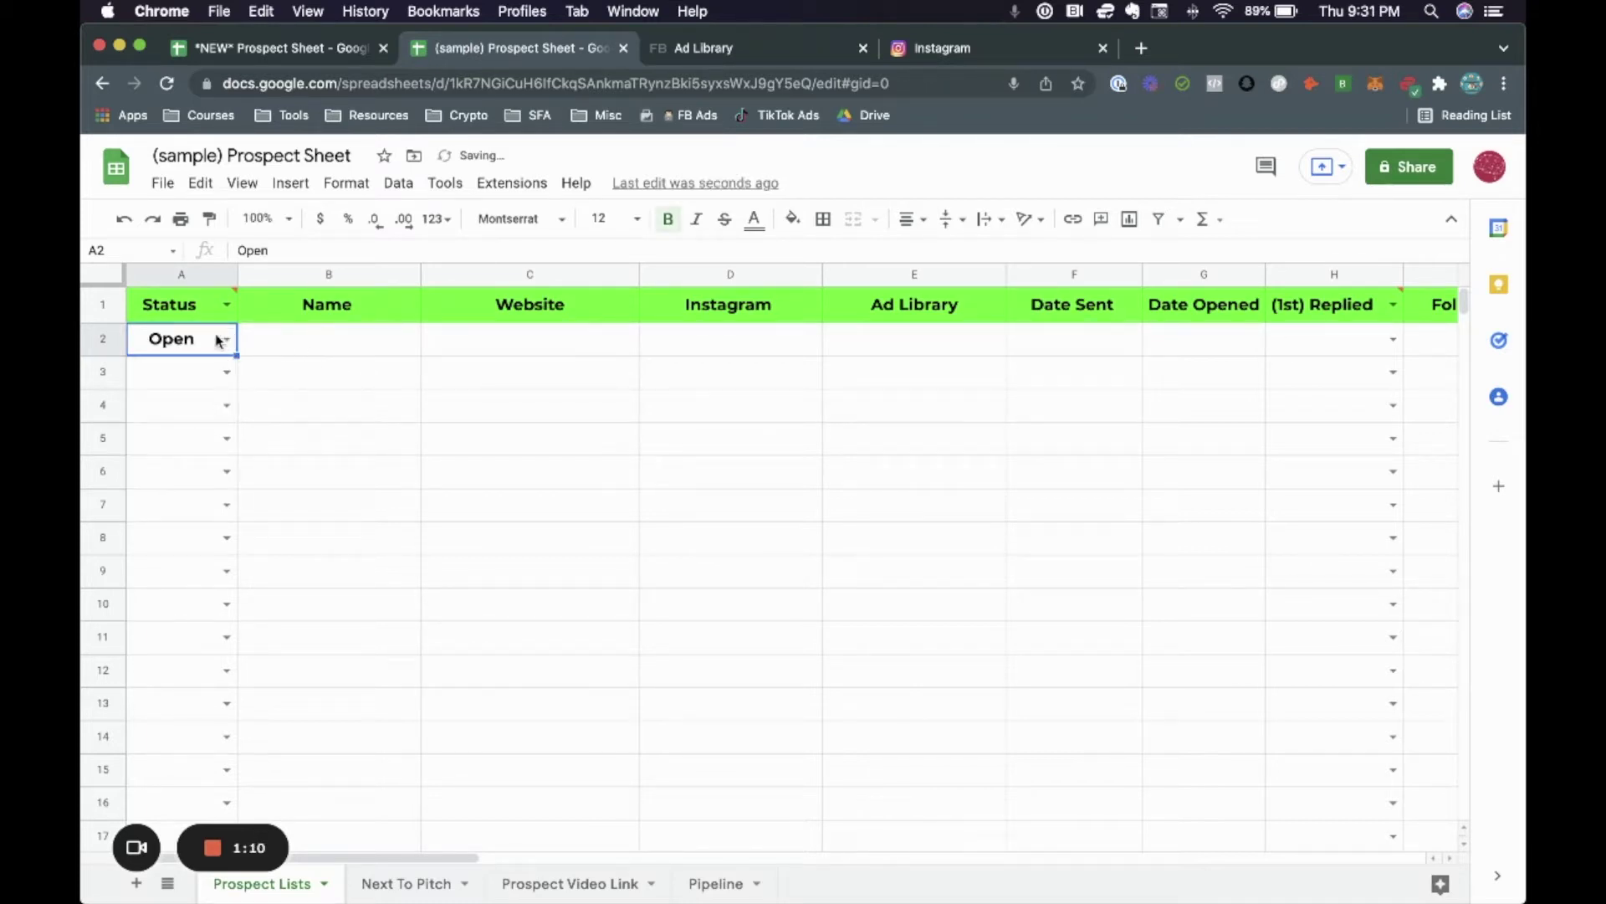
left_click(226, 341)
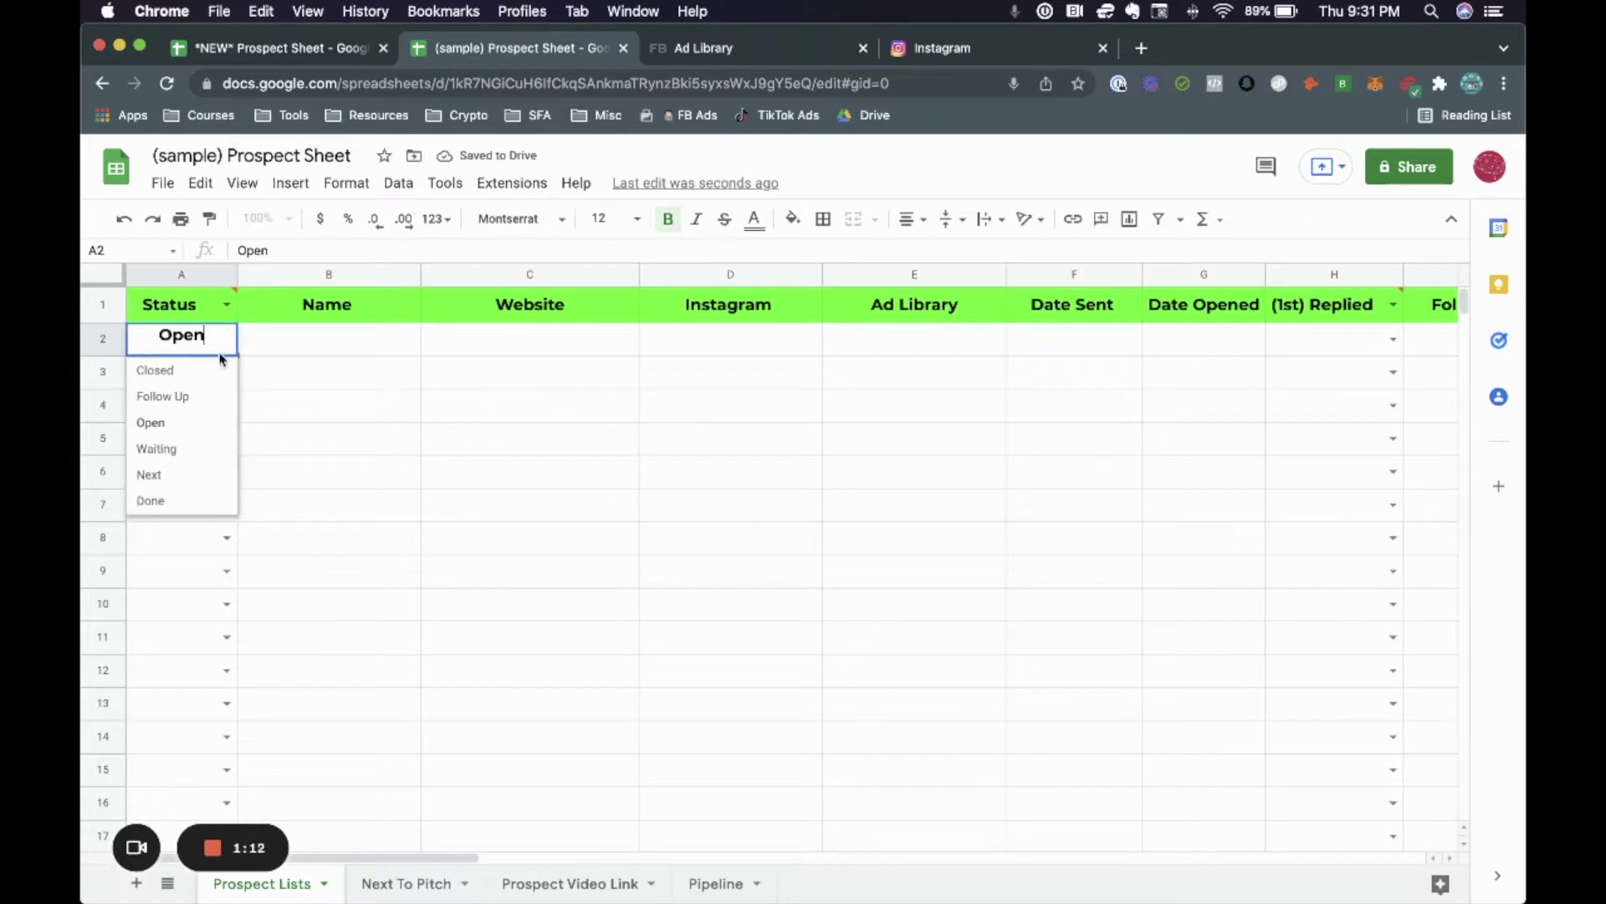
left_click(208, 397)
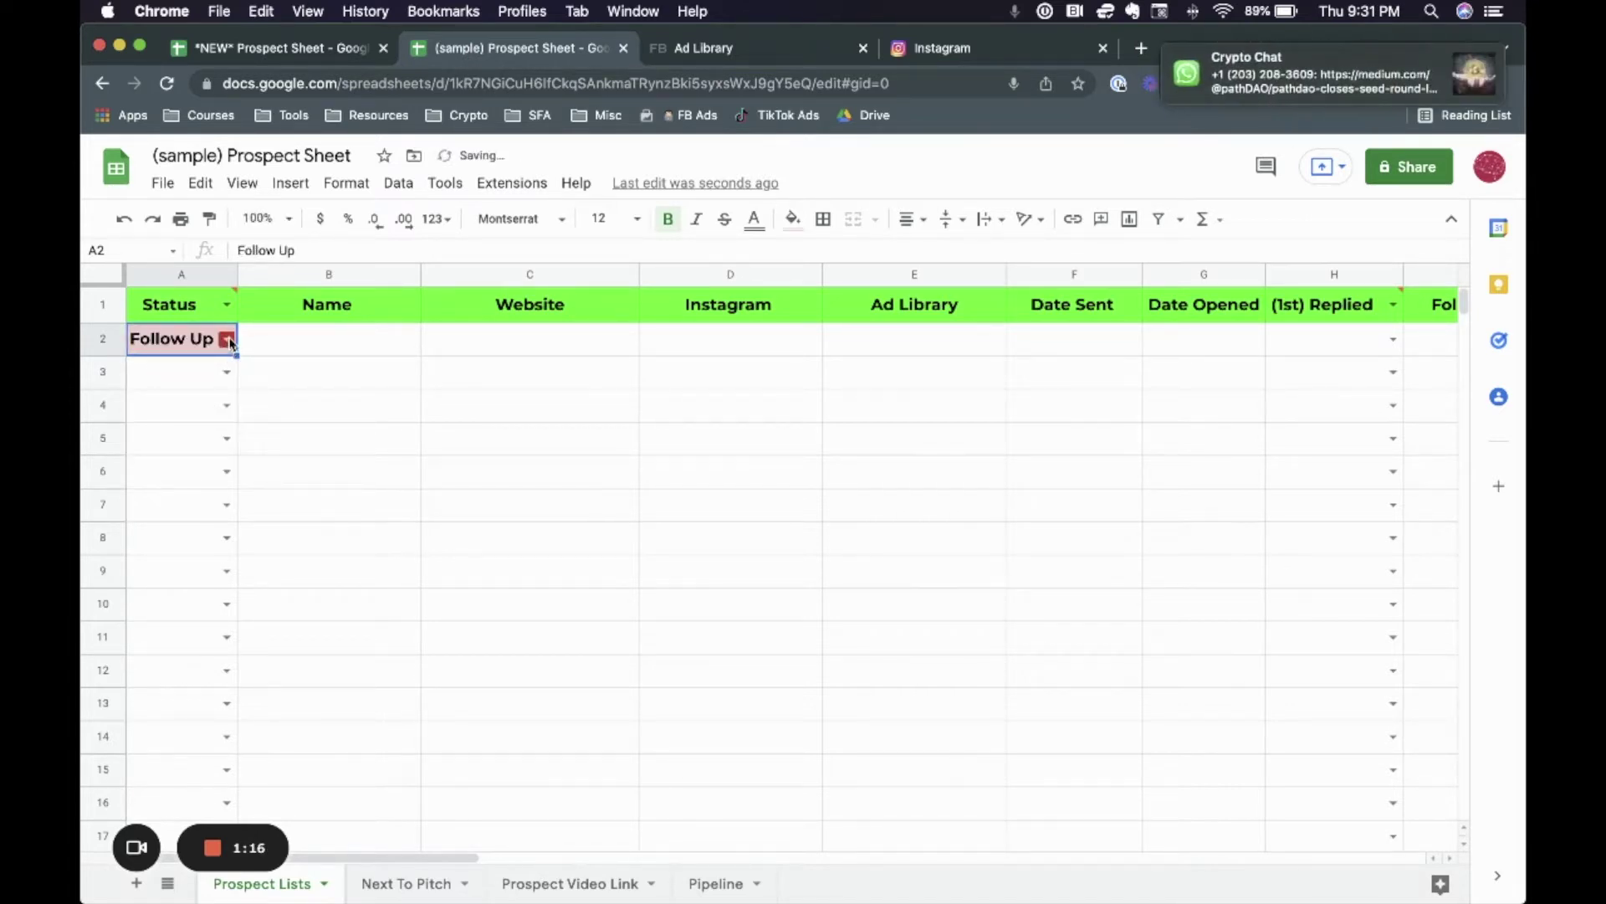
left_click(163, 356)
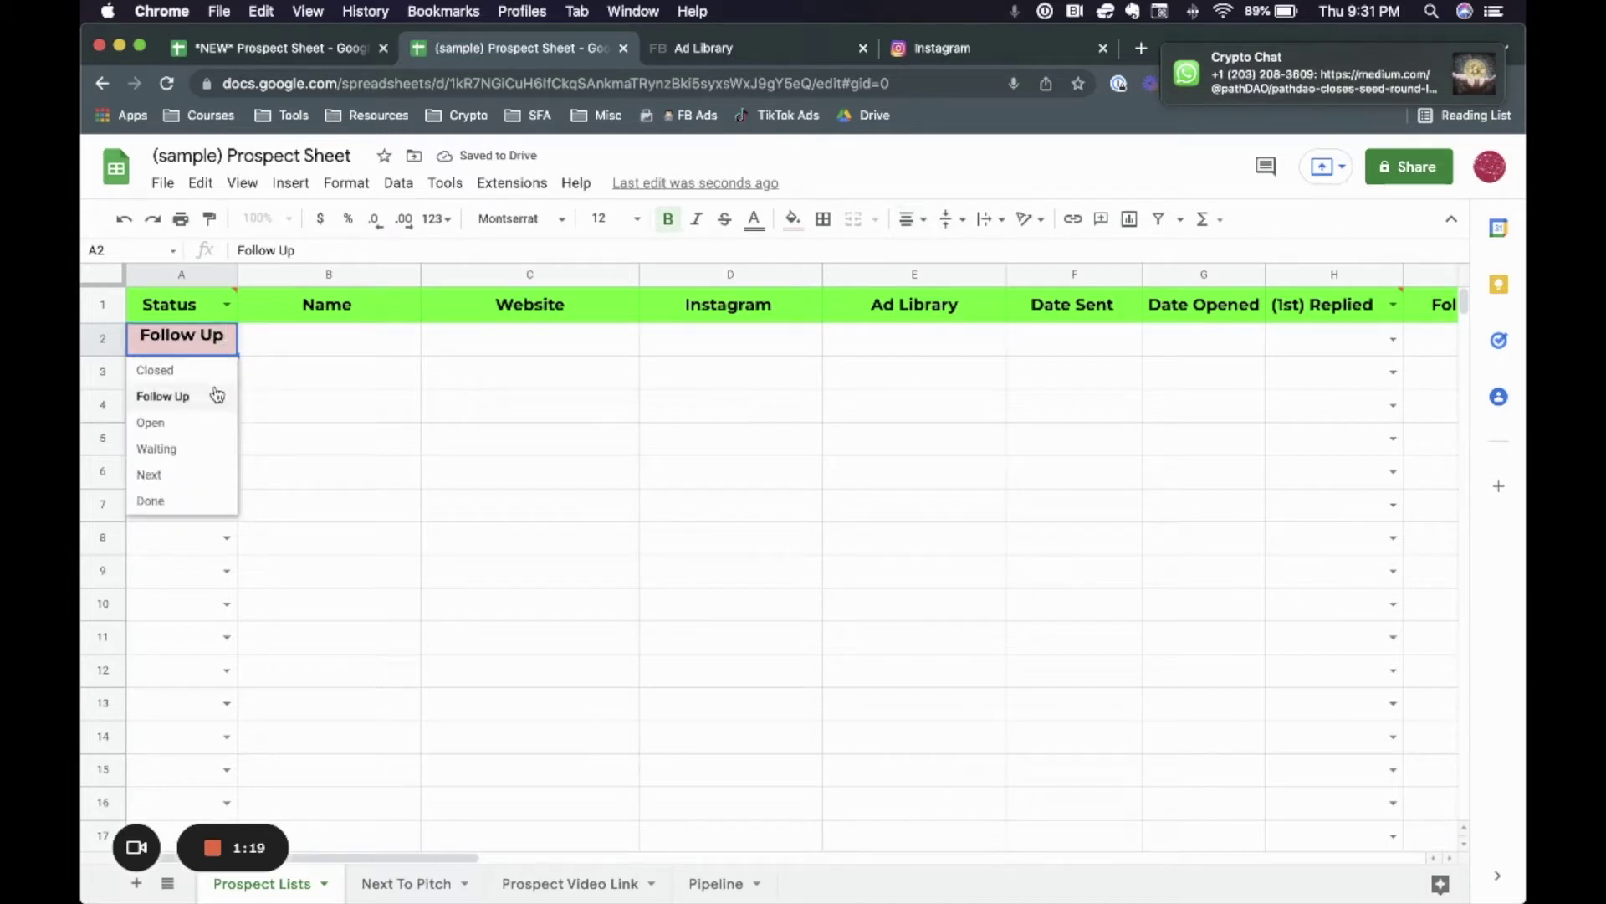
left_click(200, 443)
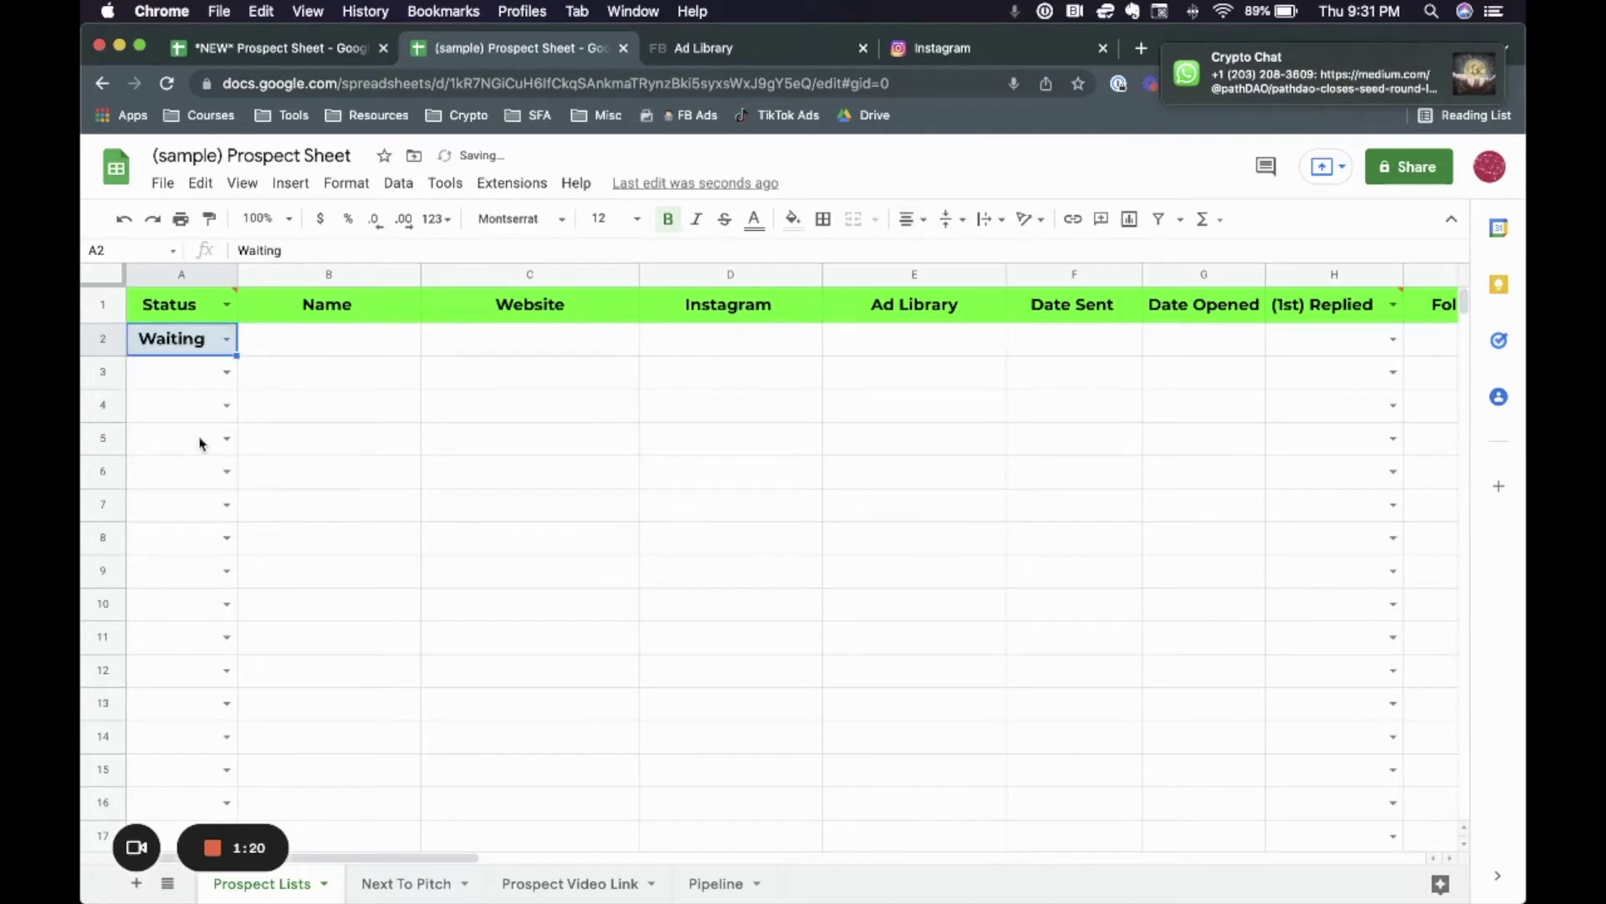
left_click(226, 338)
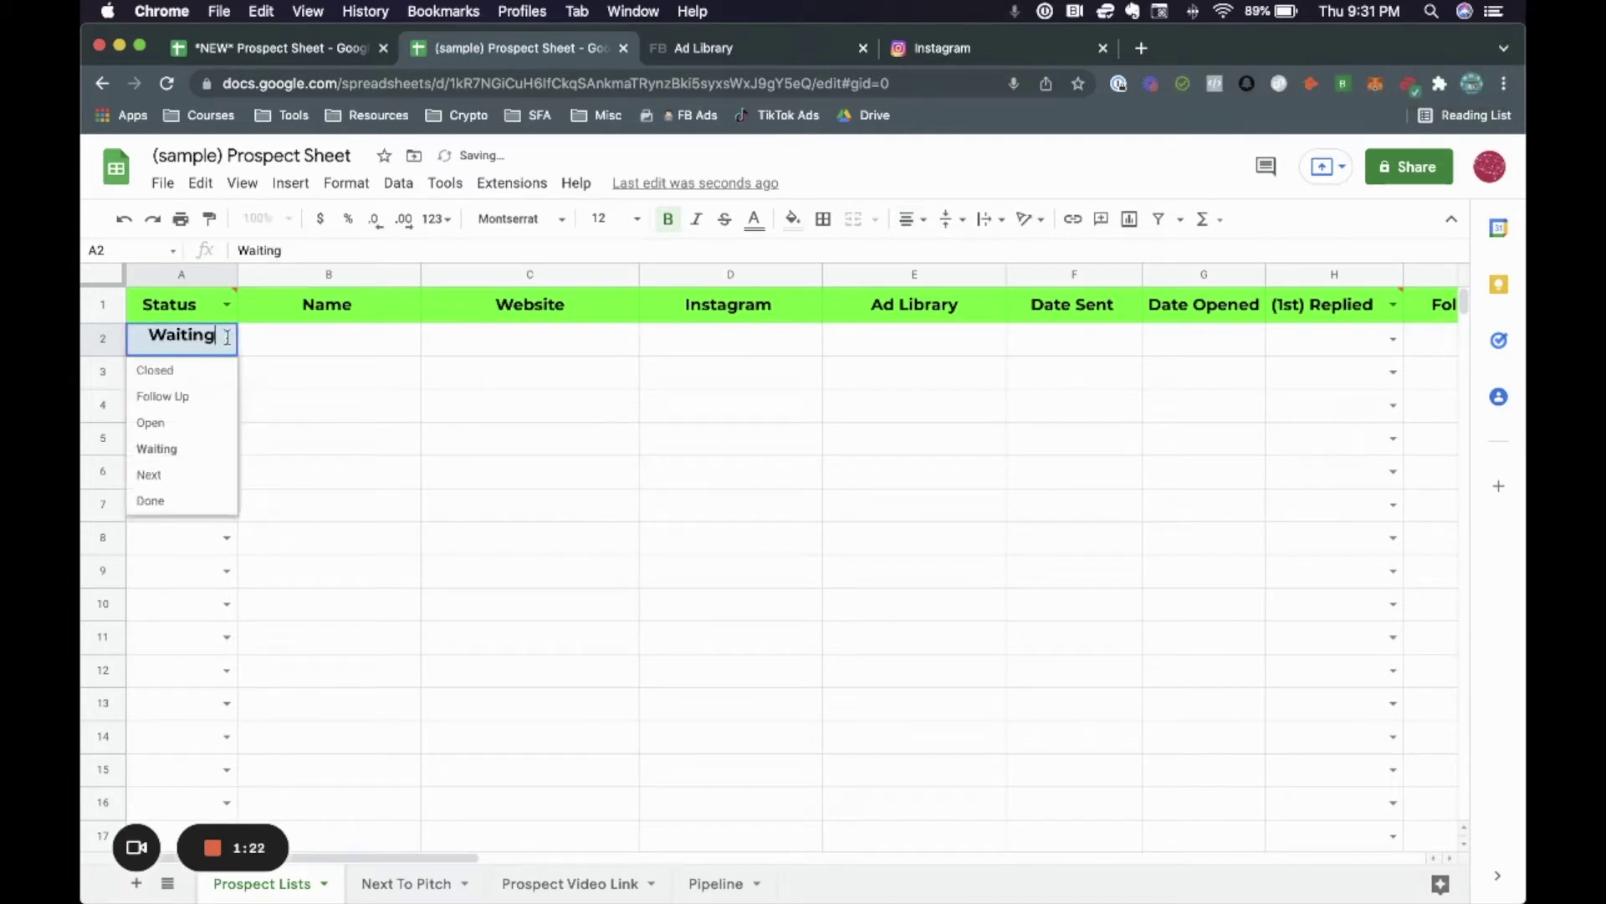
left_click(204, 376)
Step: Set the status of the first prospect row to Done
left_click(226, 338)
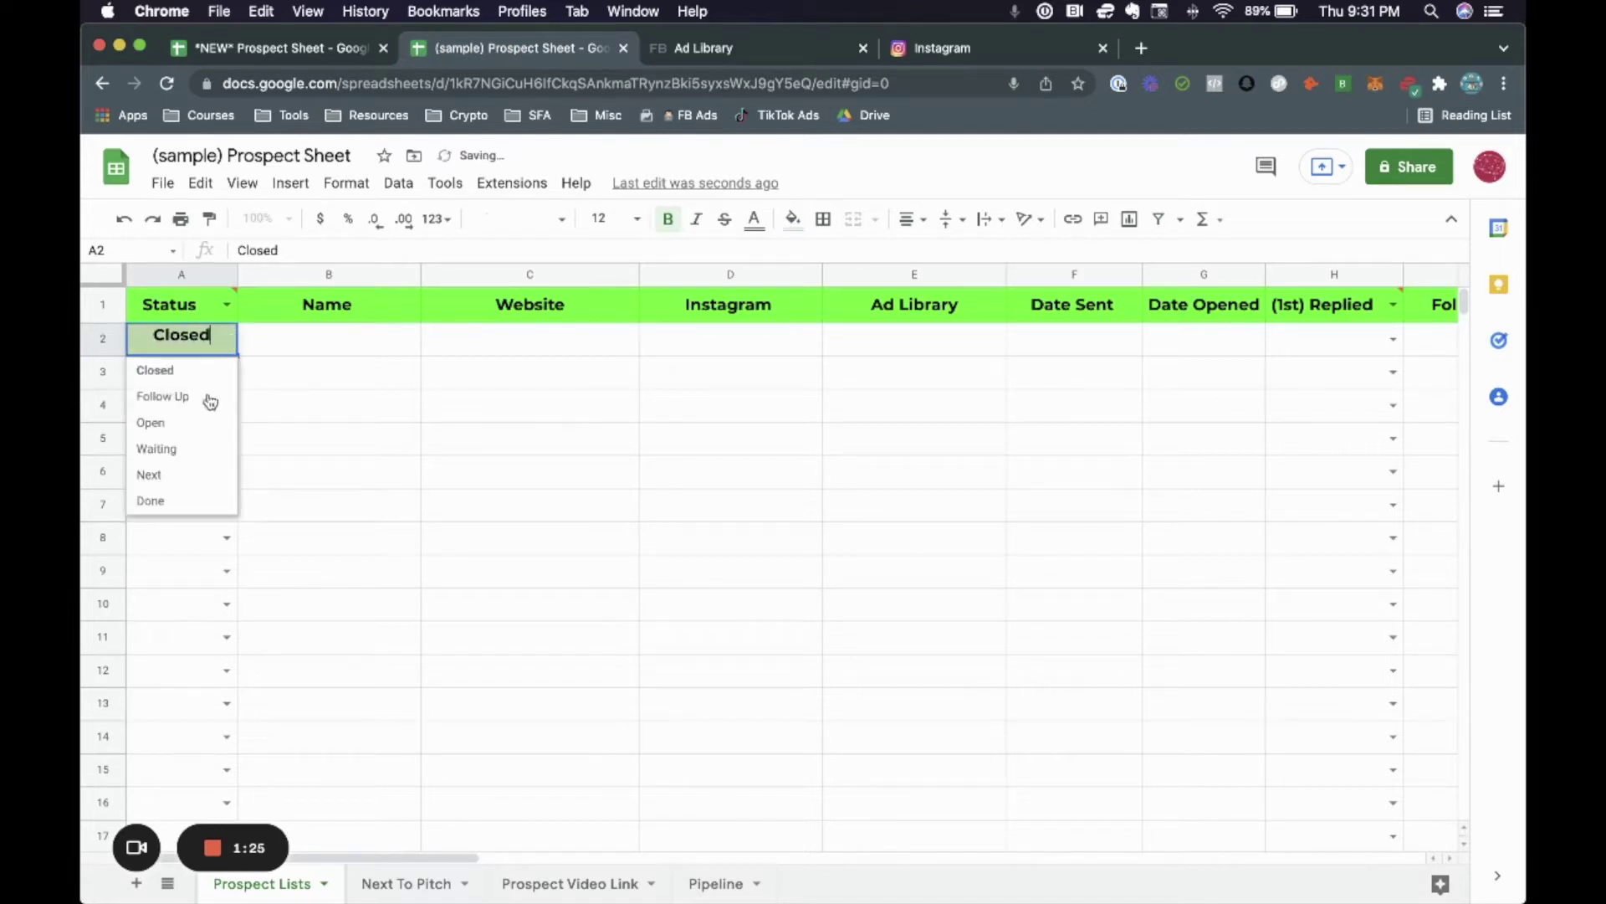
left_click(182, 505)
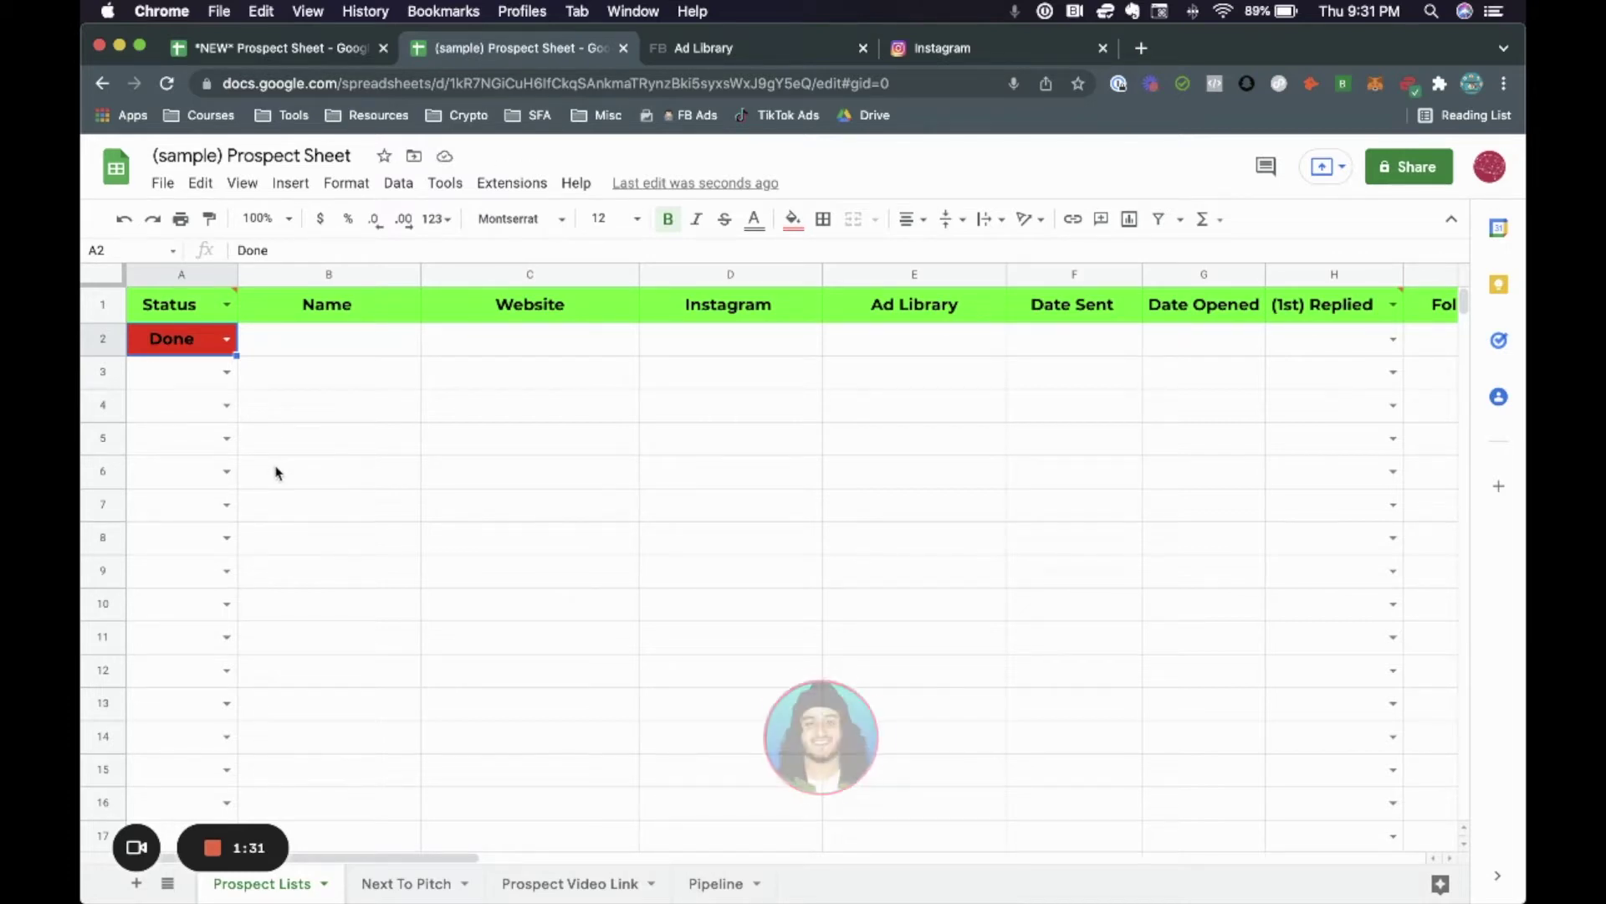
left_click(227, 339)
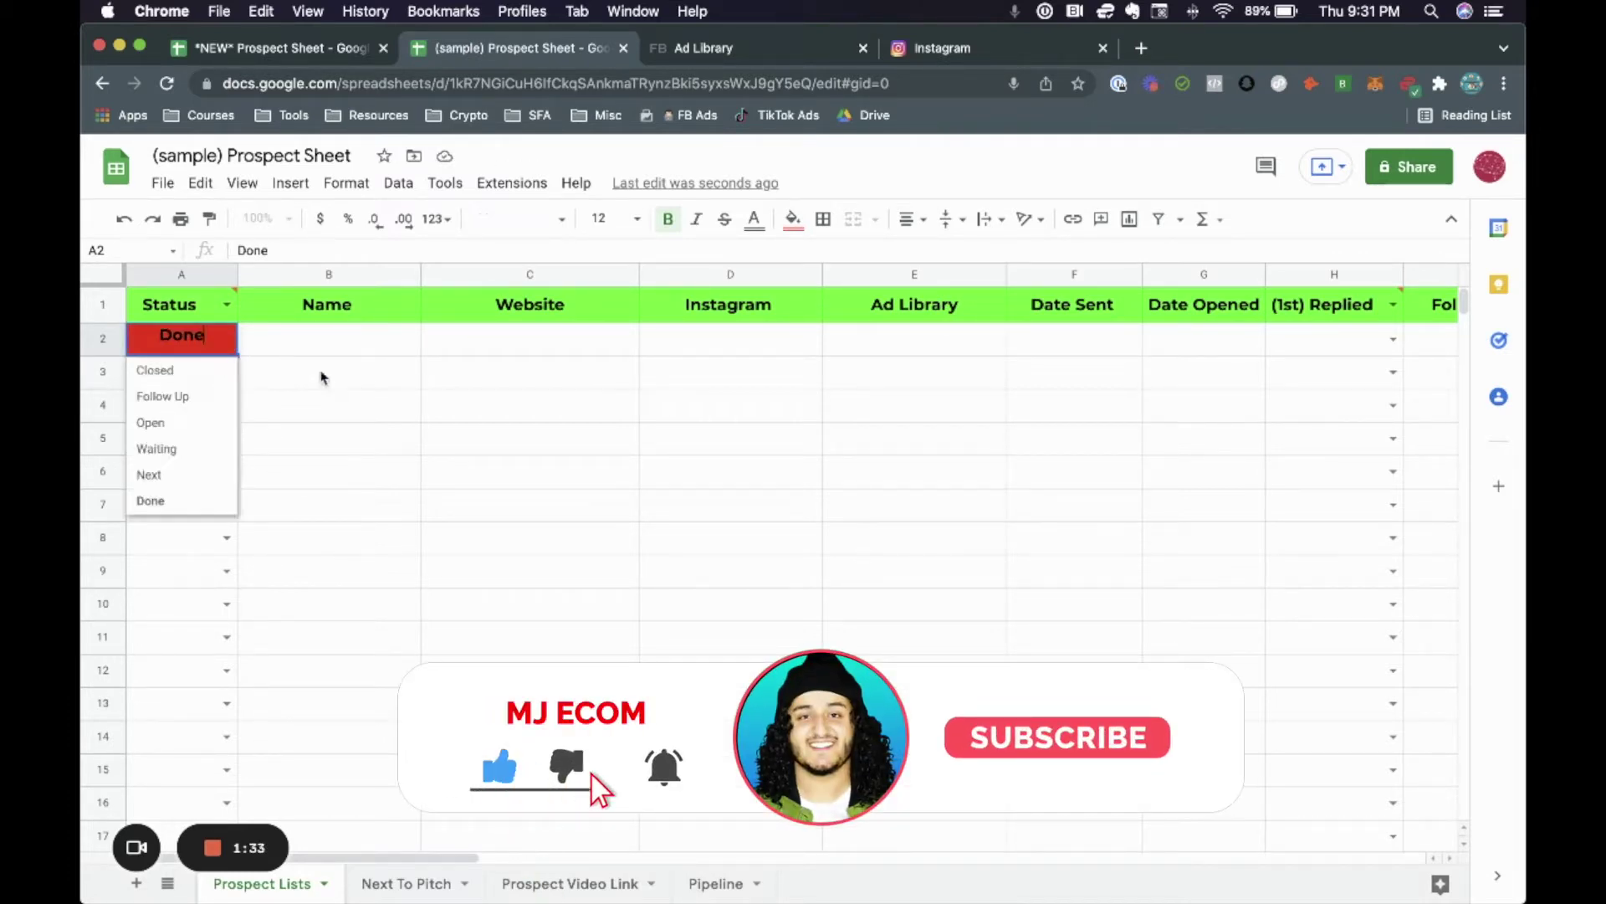
left_click(403, 416)
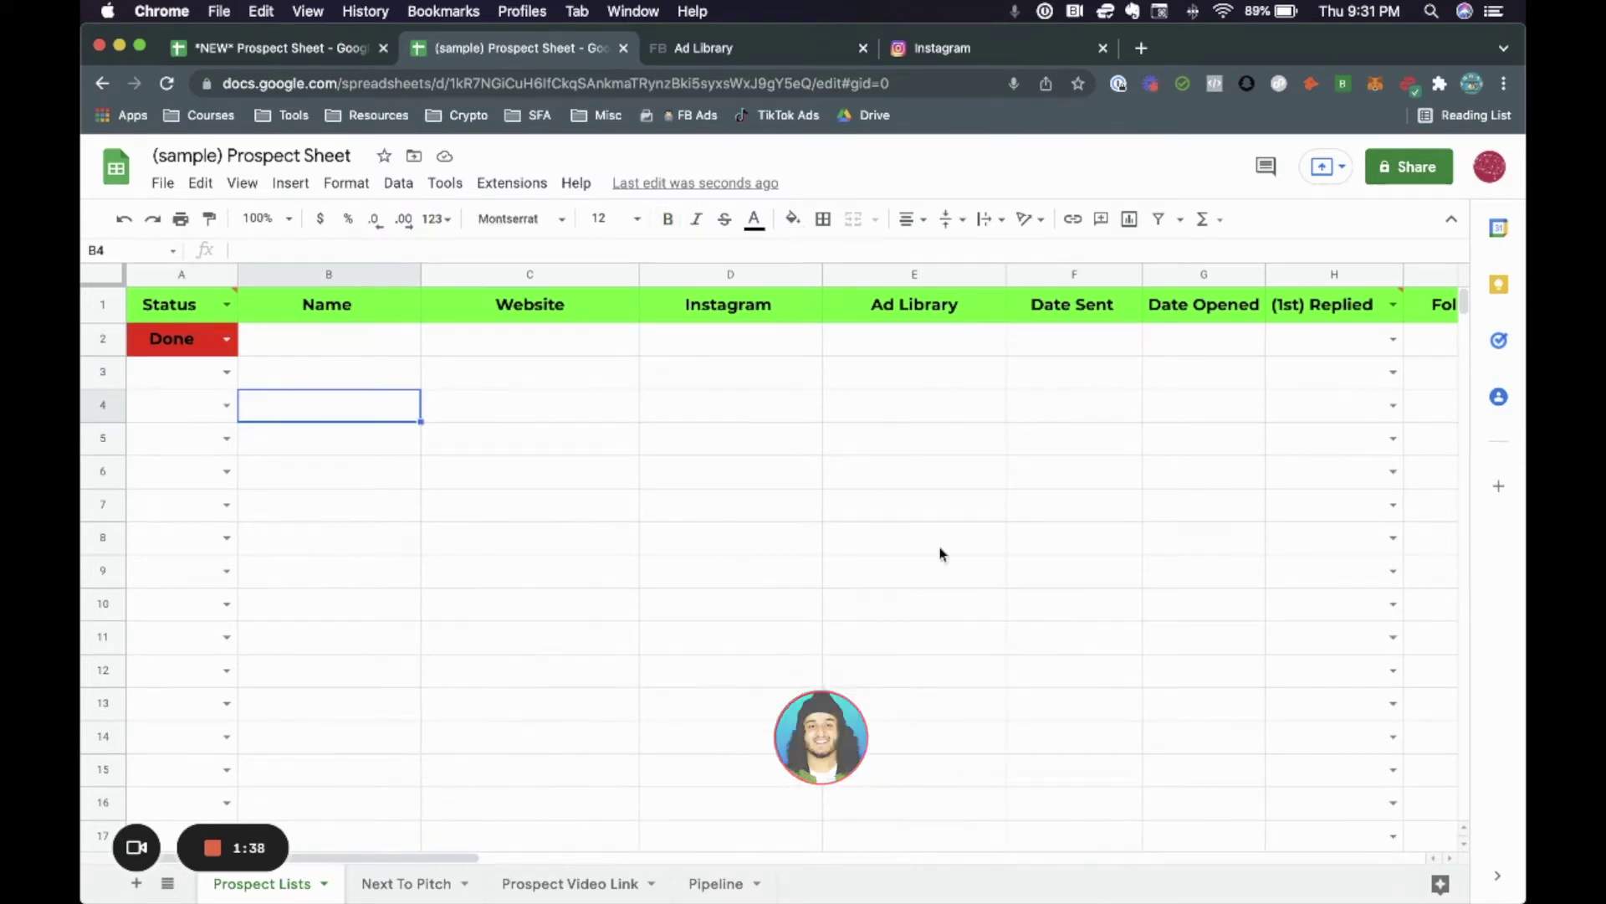
Step: Examine the prospect list's columns through to Notes, including the choices offered for (1st) Replied in row 2
scroll(993, 681, "right", 10)
scroll(532, 618, "left", 10)
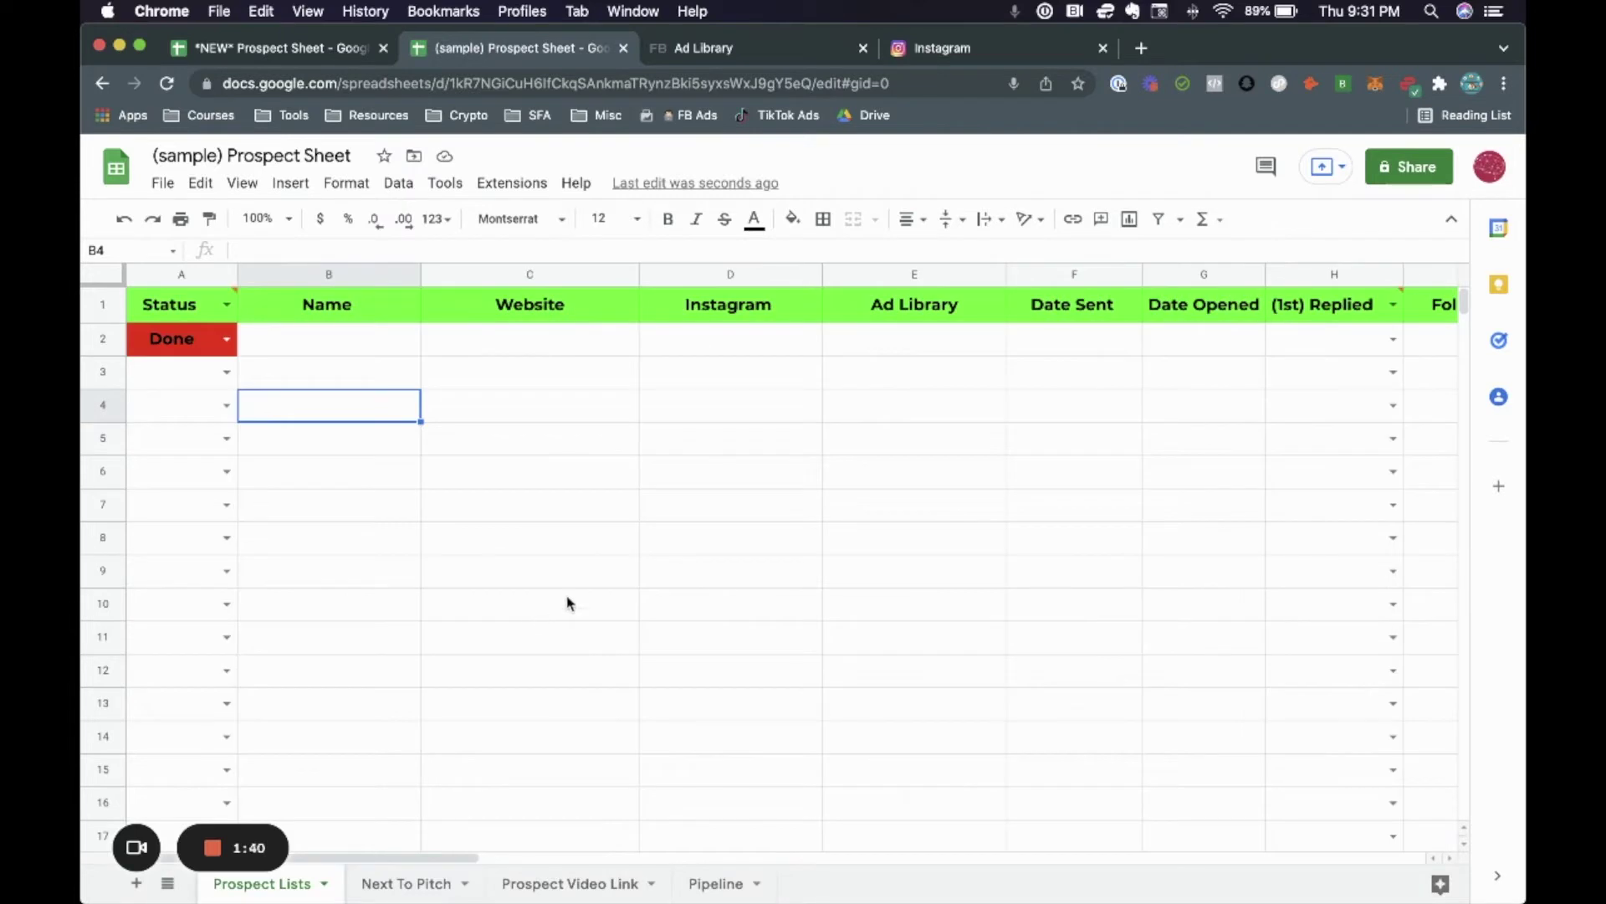
scroll(1078, 353, "right", 2)
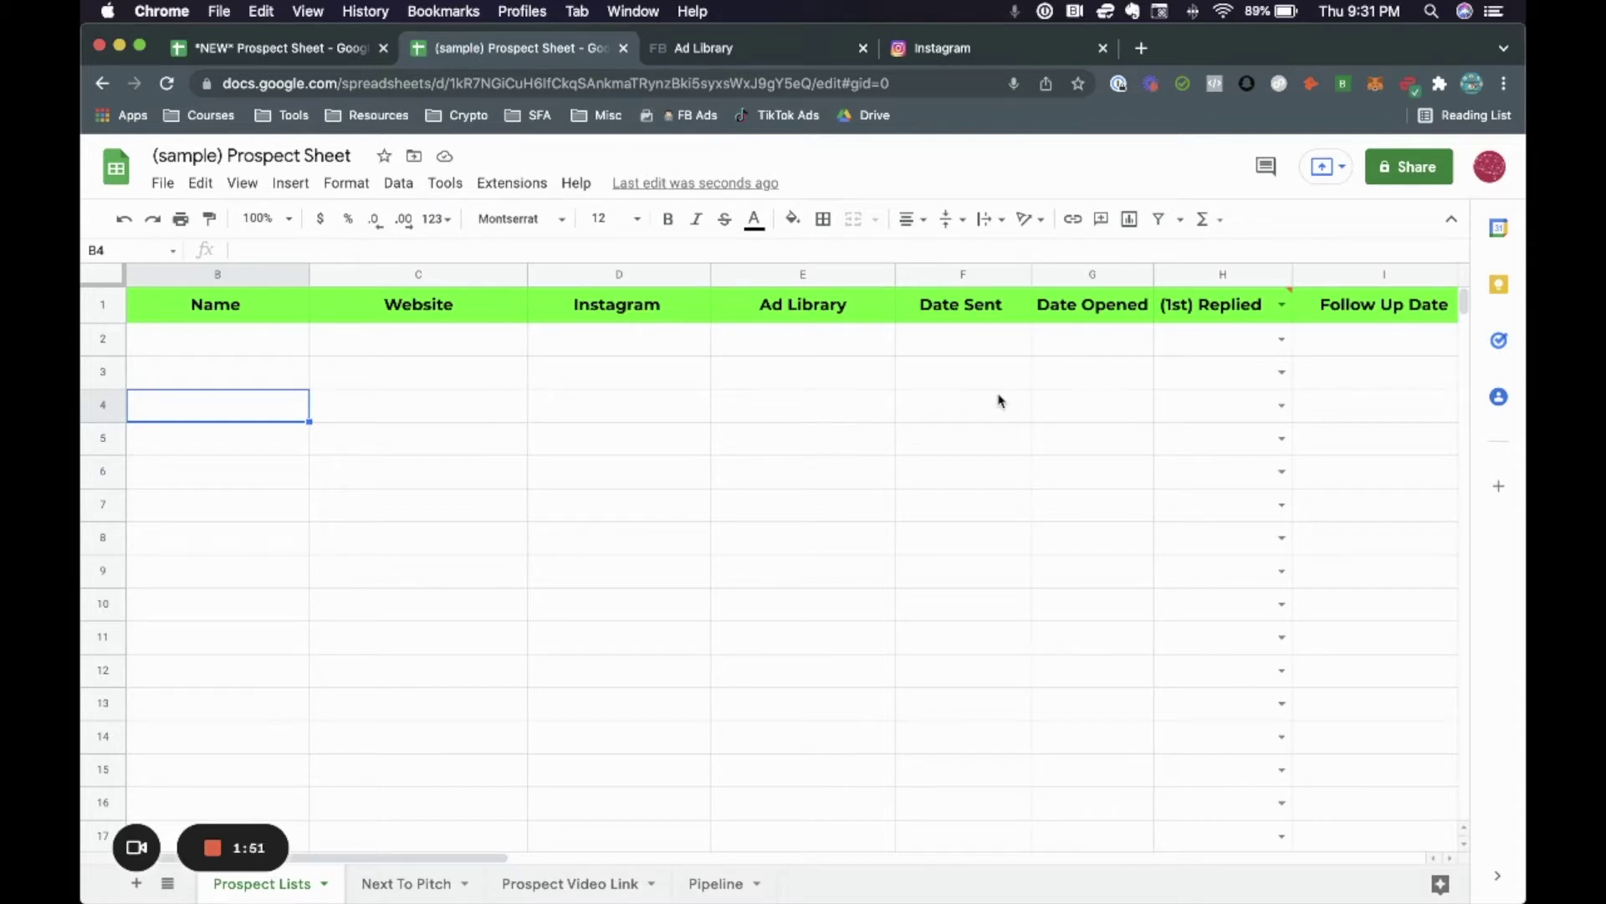
left_click(1281, 338)
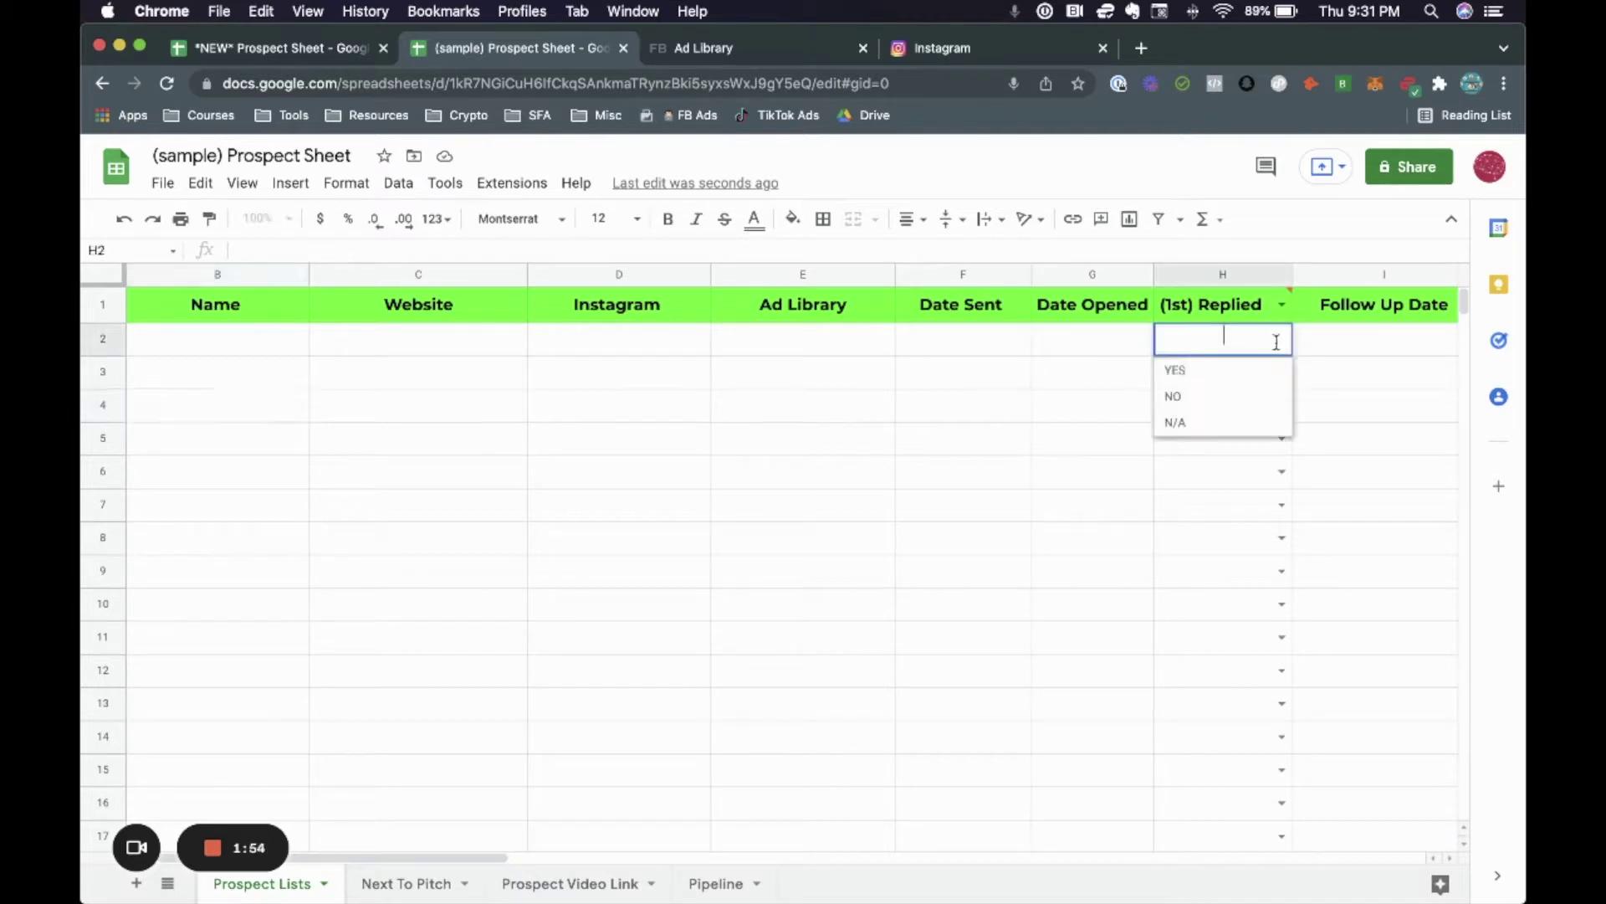
left_click(1093, 597)
scroll(1255, 541, "right", 4)
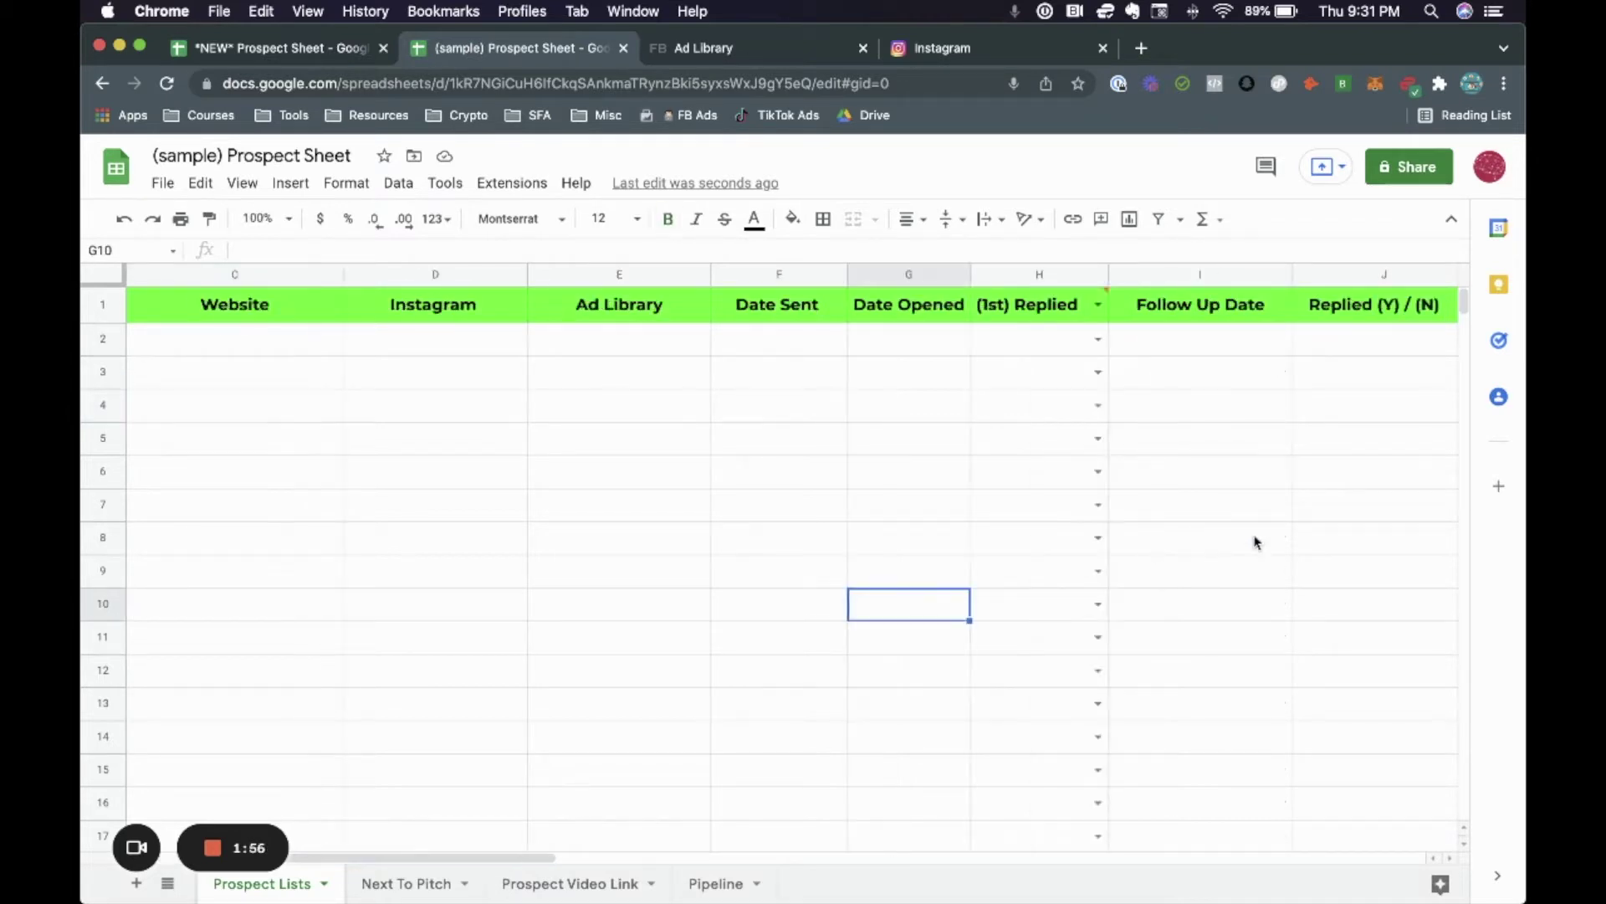
scroll(1227, 534, "right", 2)
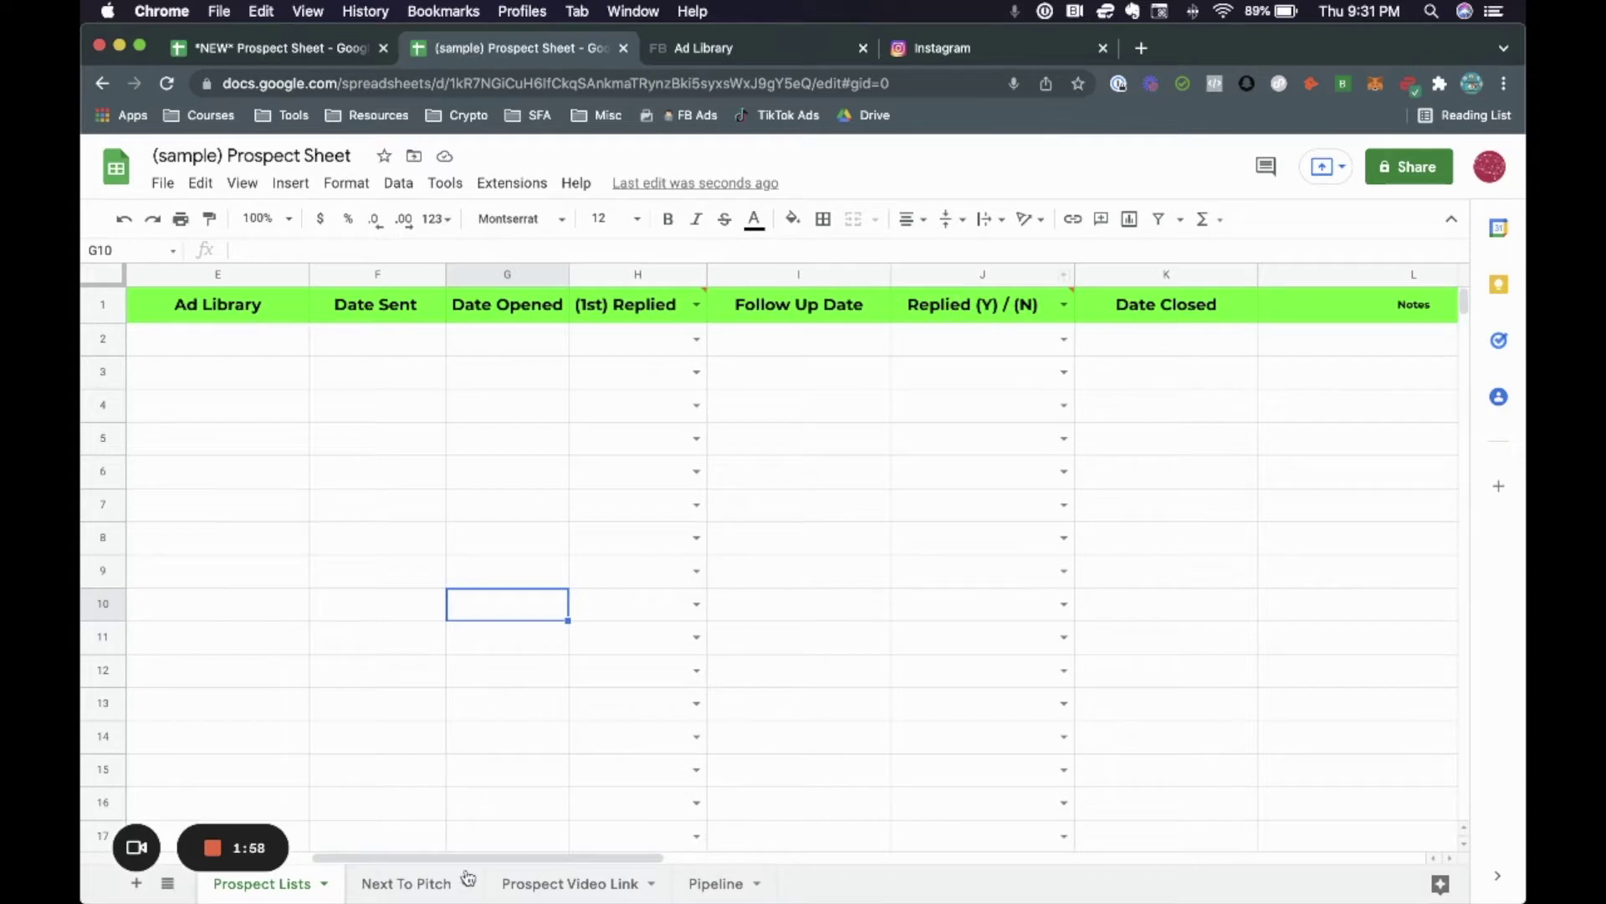
Step: Review the Next To Pitch sheet's status rows up to row 1, comparing them with the Prospect Lists sheet
left_click(436, 890)
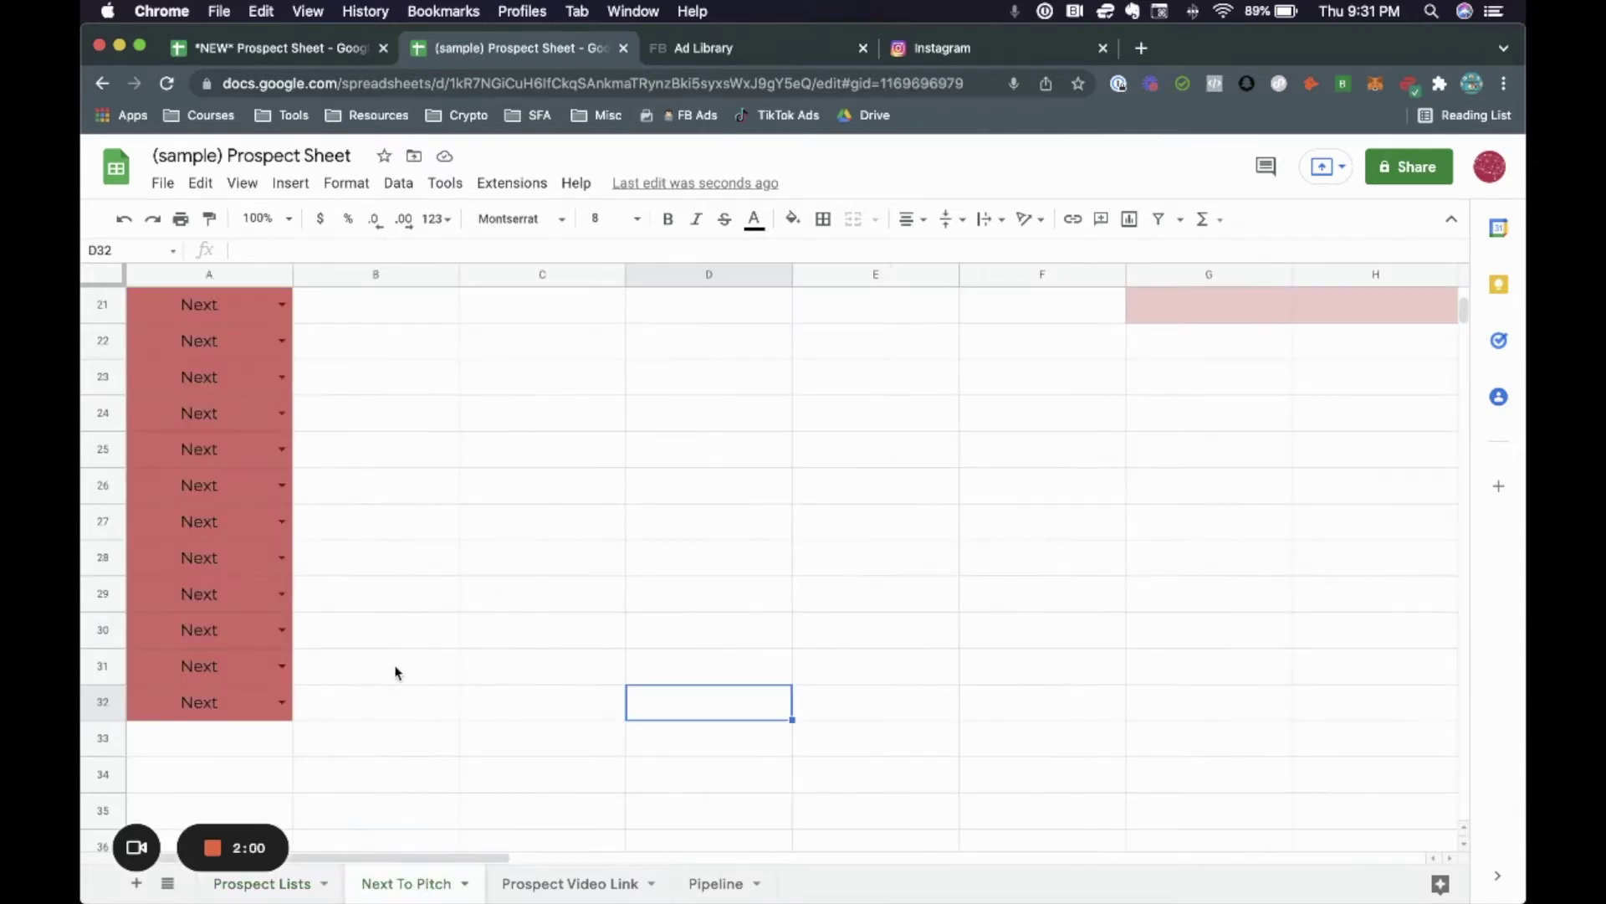
scroll(251, 544, "up", 4)
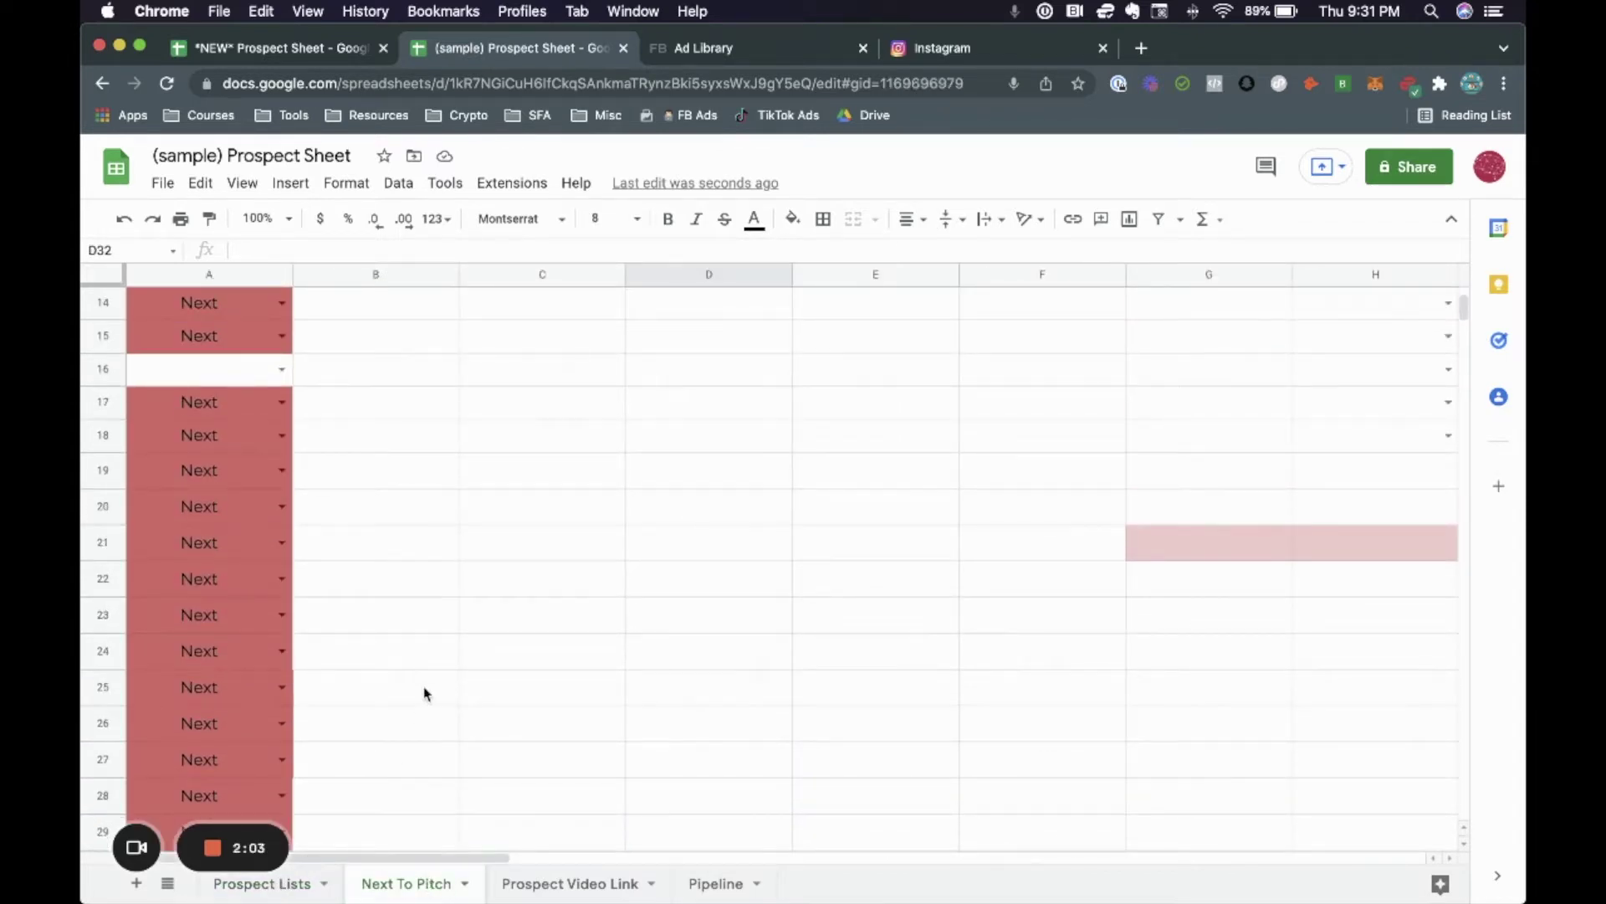
scroll(424, 693, "up", 4)
scroll(425, 693, "up", 3)
left_click(268, 894)
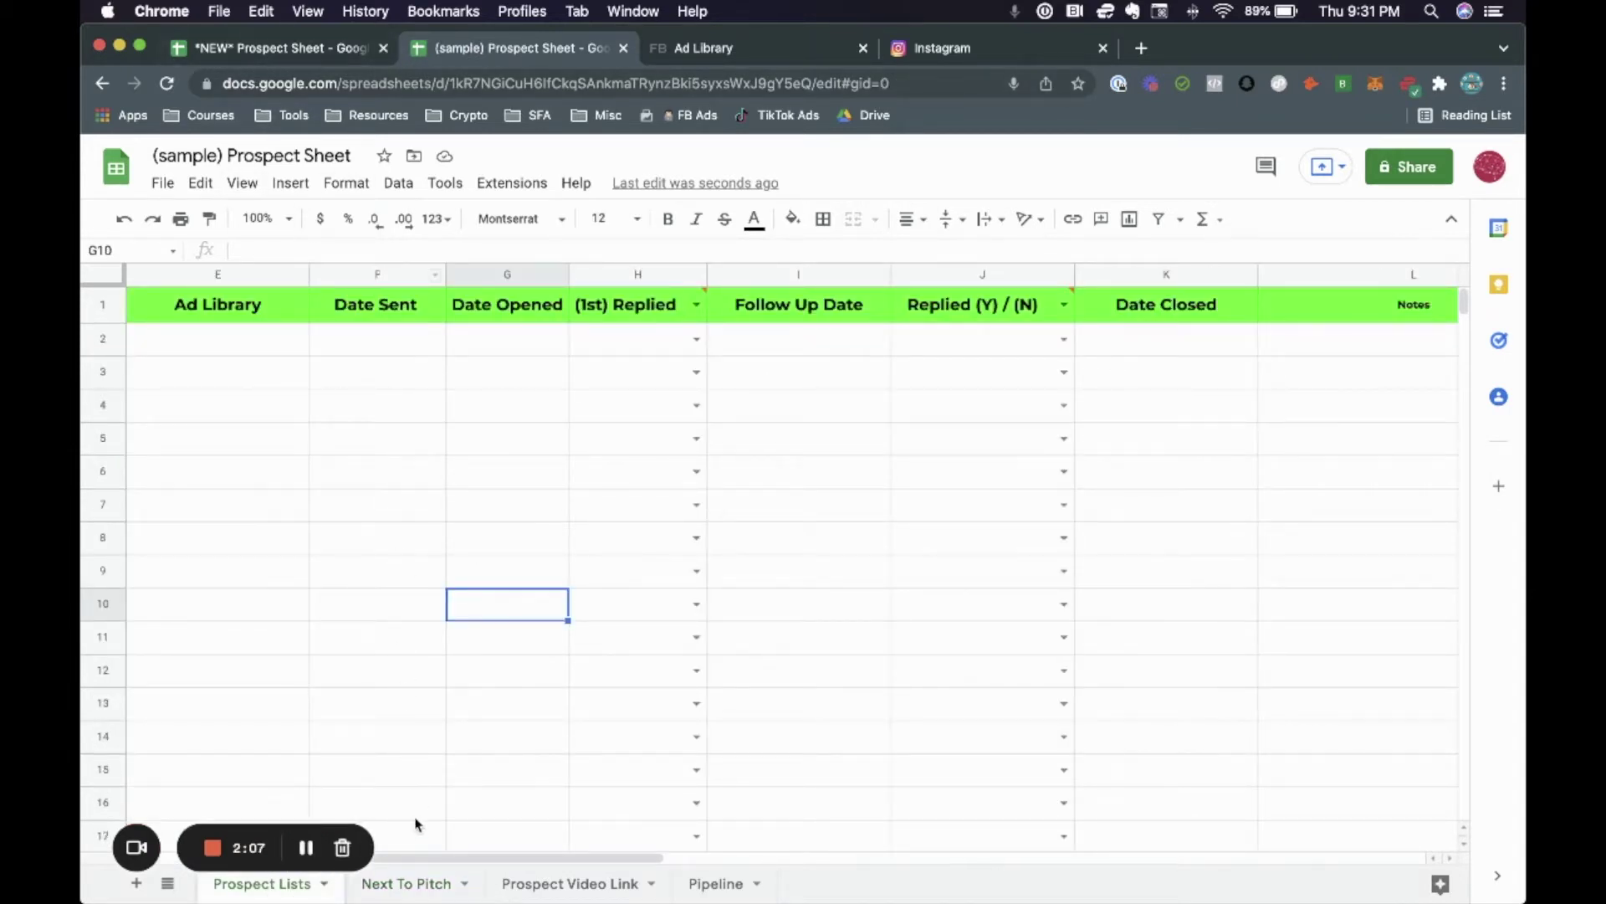
left_click(402, 886)
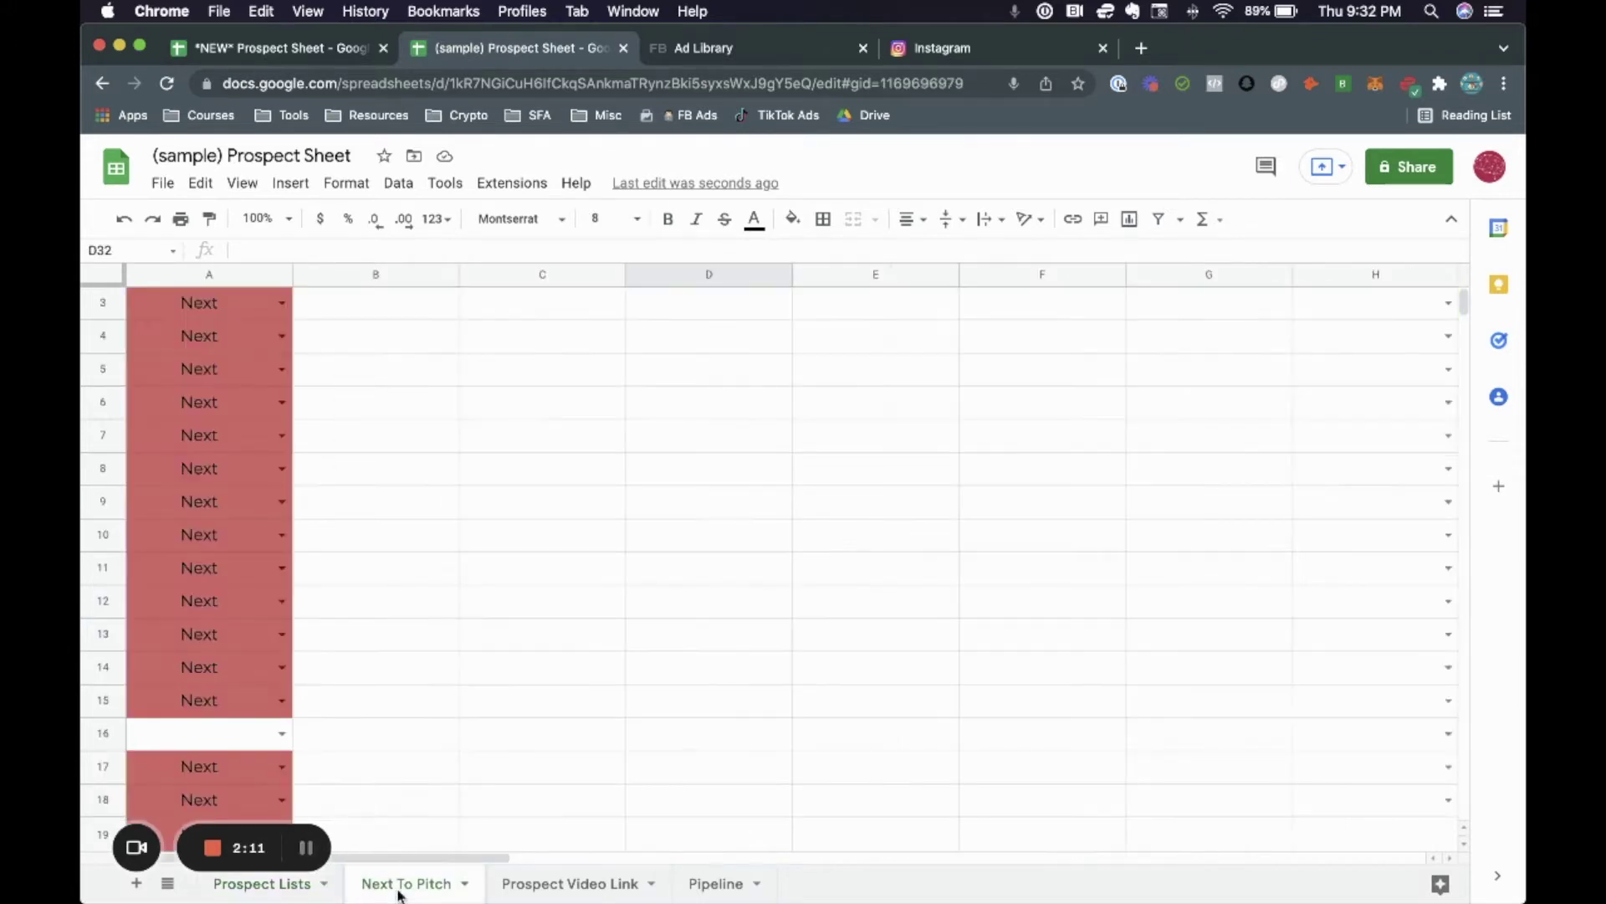
left_click(247, 884)
scroll(352, 569, "left", 5)
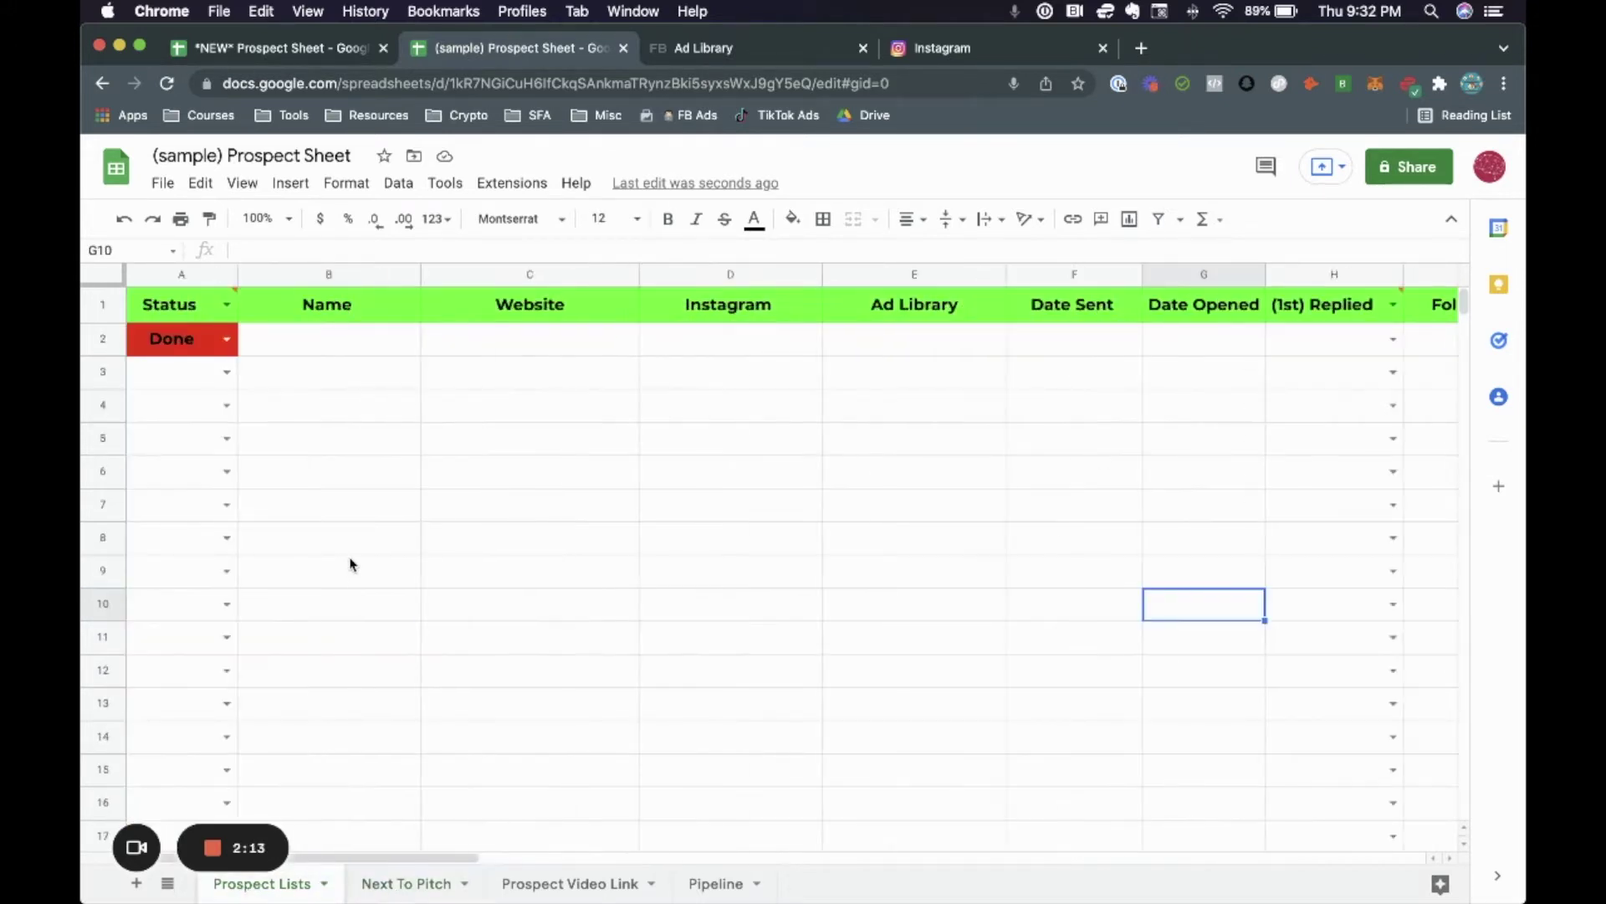
scroll(305, 512, "down", 3)
scroll(304, 512, "up", 3)
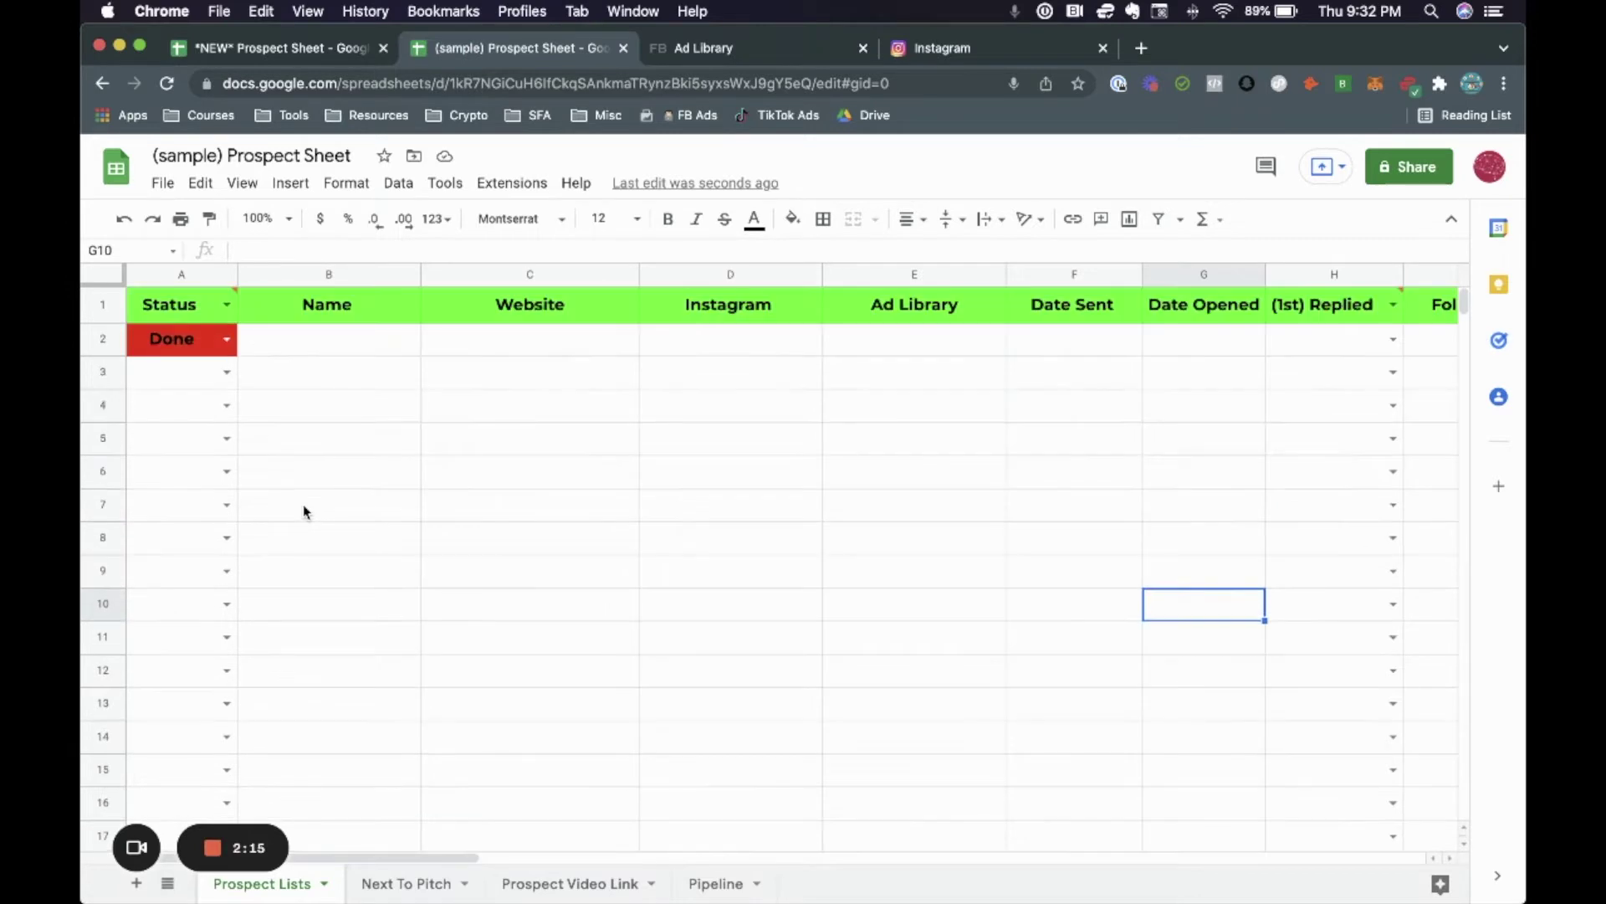
left_click(394, 885)
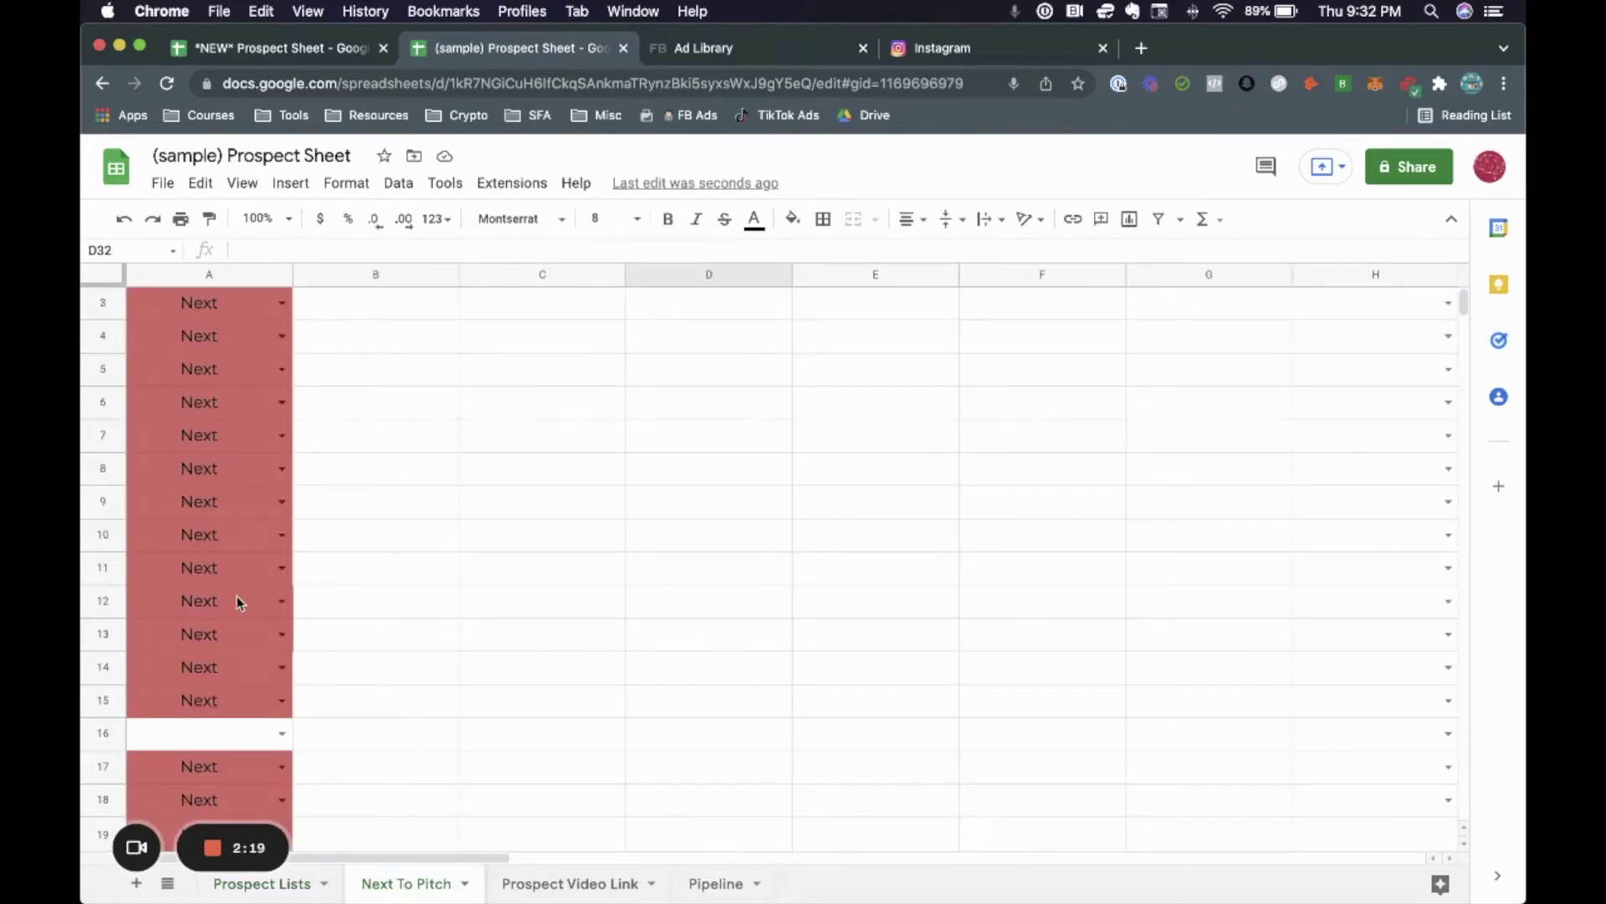
scroll(235, 638, "up", 2)
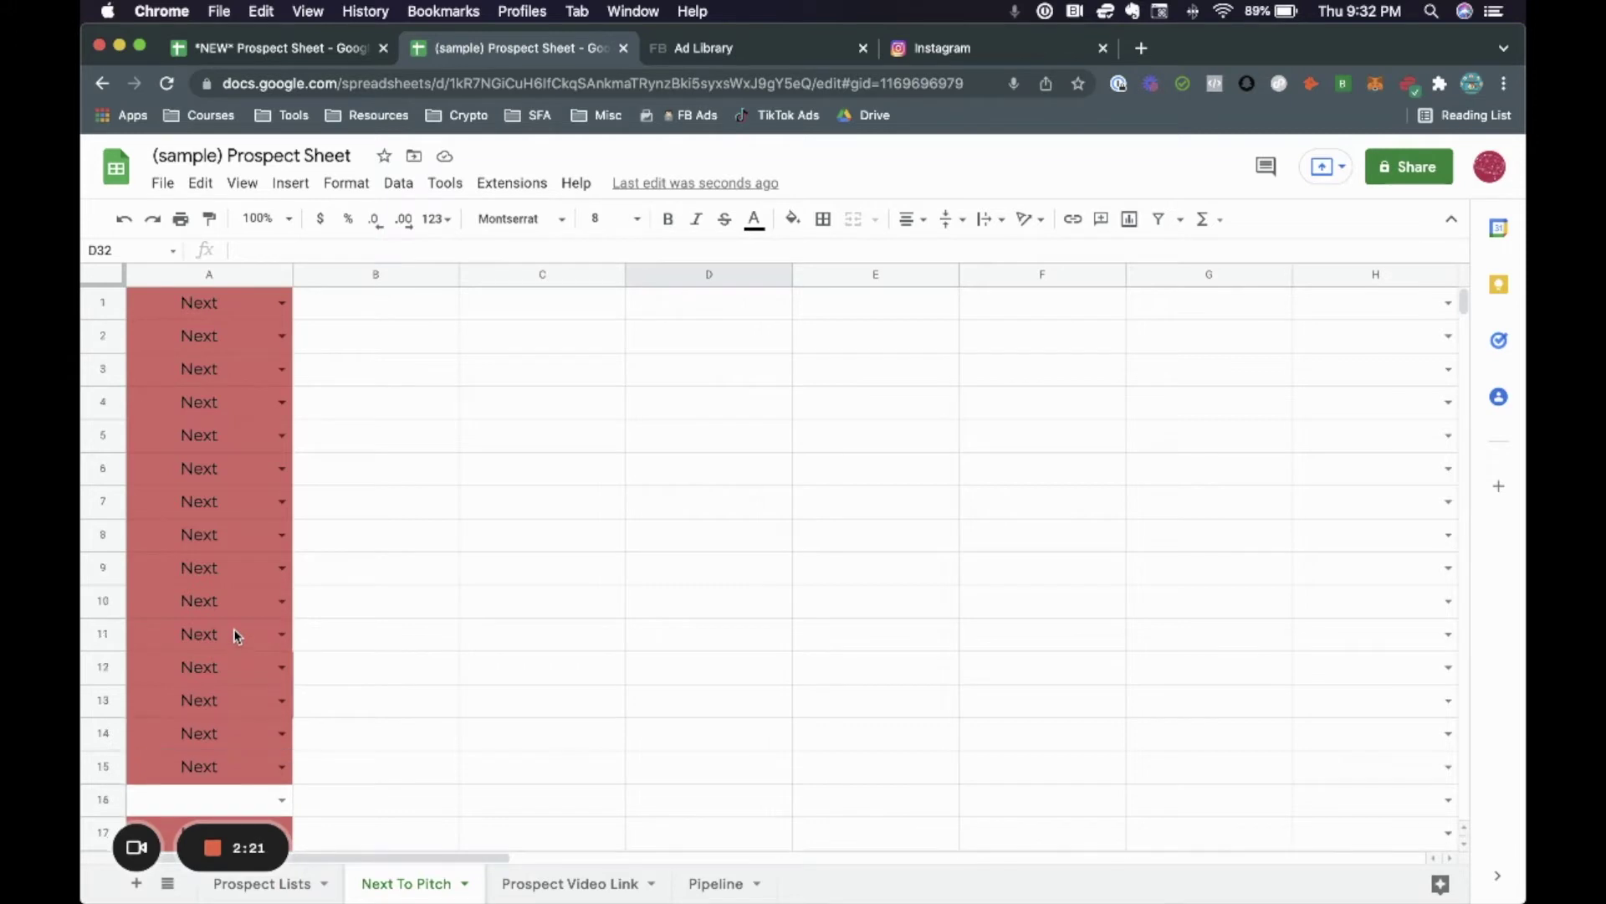
Step: Look over the Prospect Video Link and Pipeline sheets, then return to the Prospect Lists sheet
left_click(553, 883)
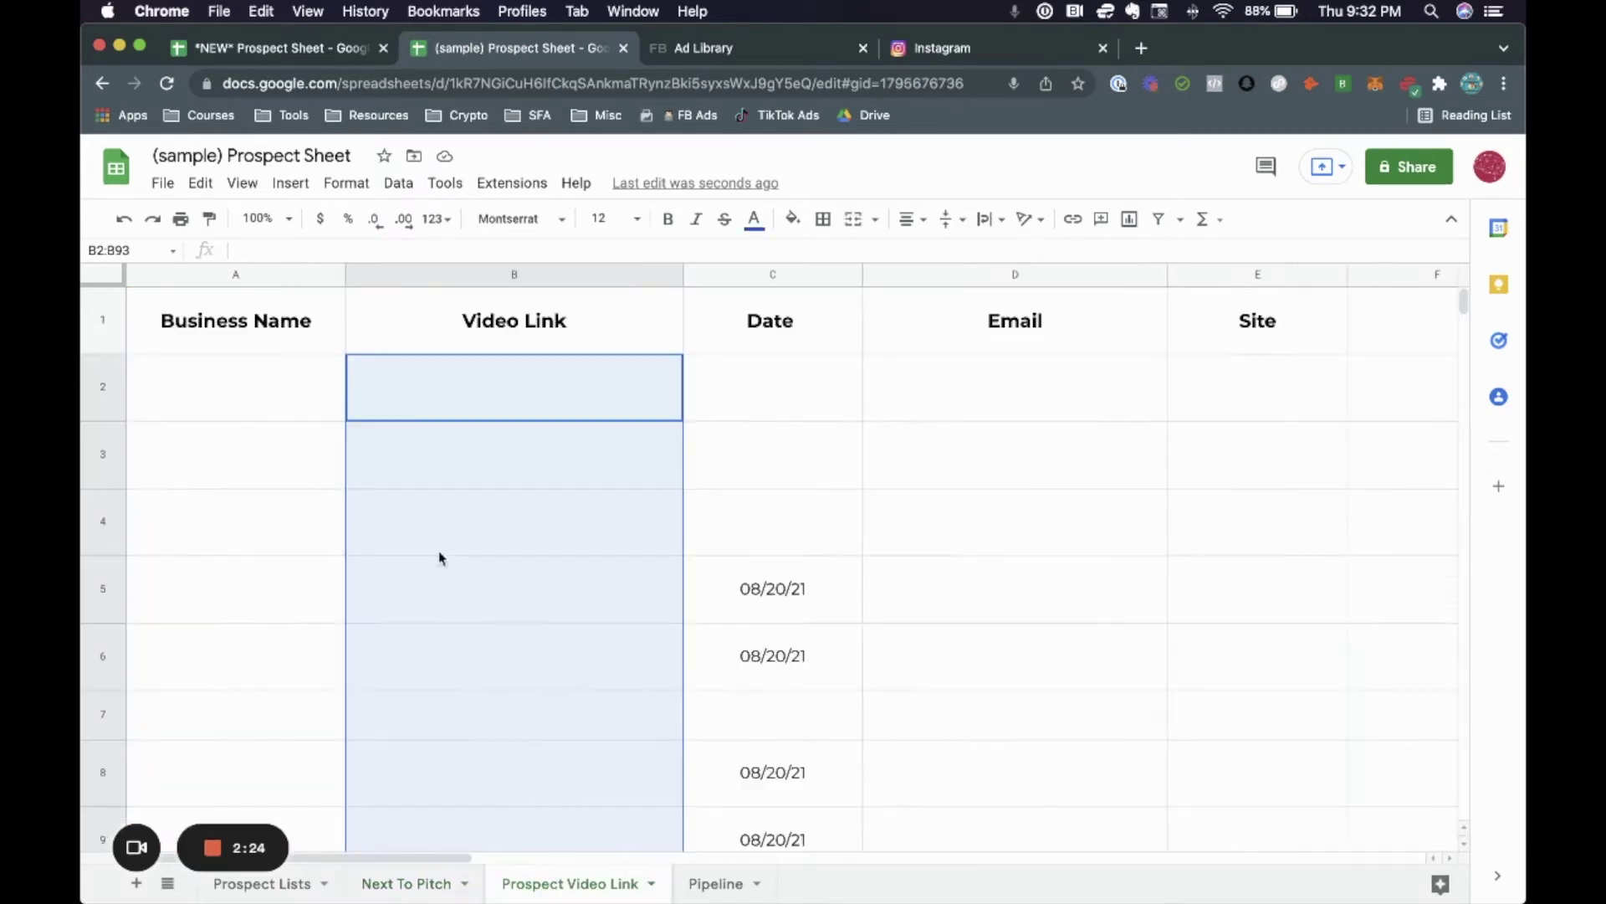
left_click(304, 398)
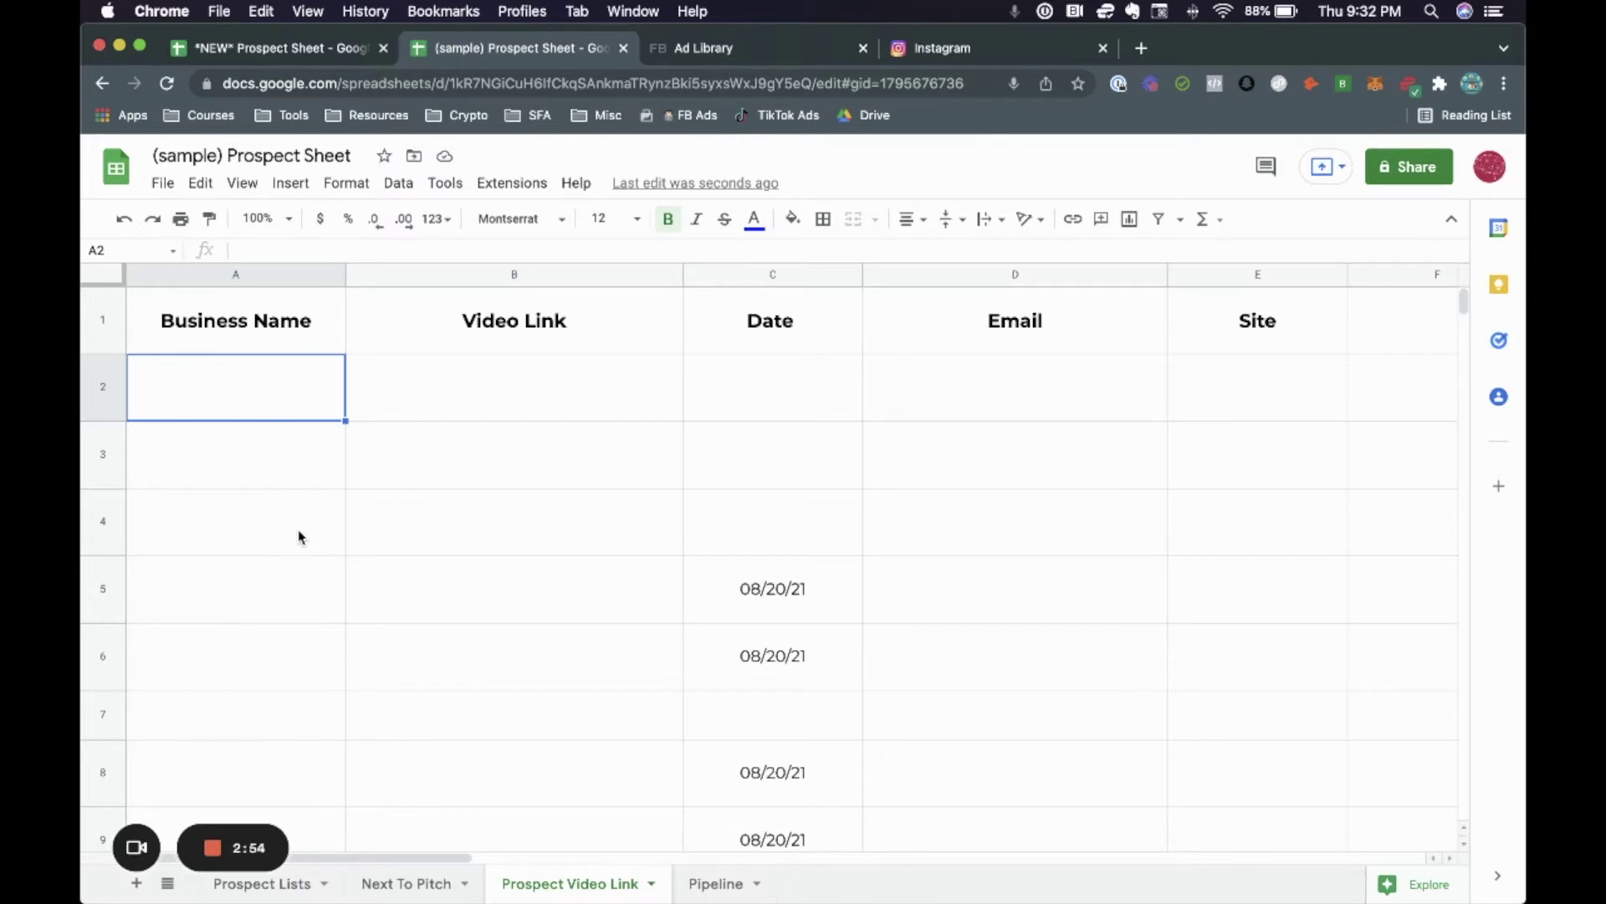
left_click(711, 882)
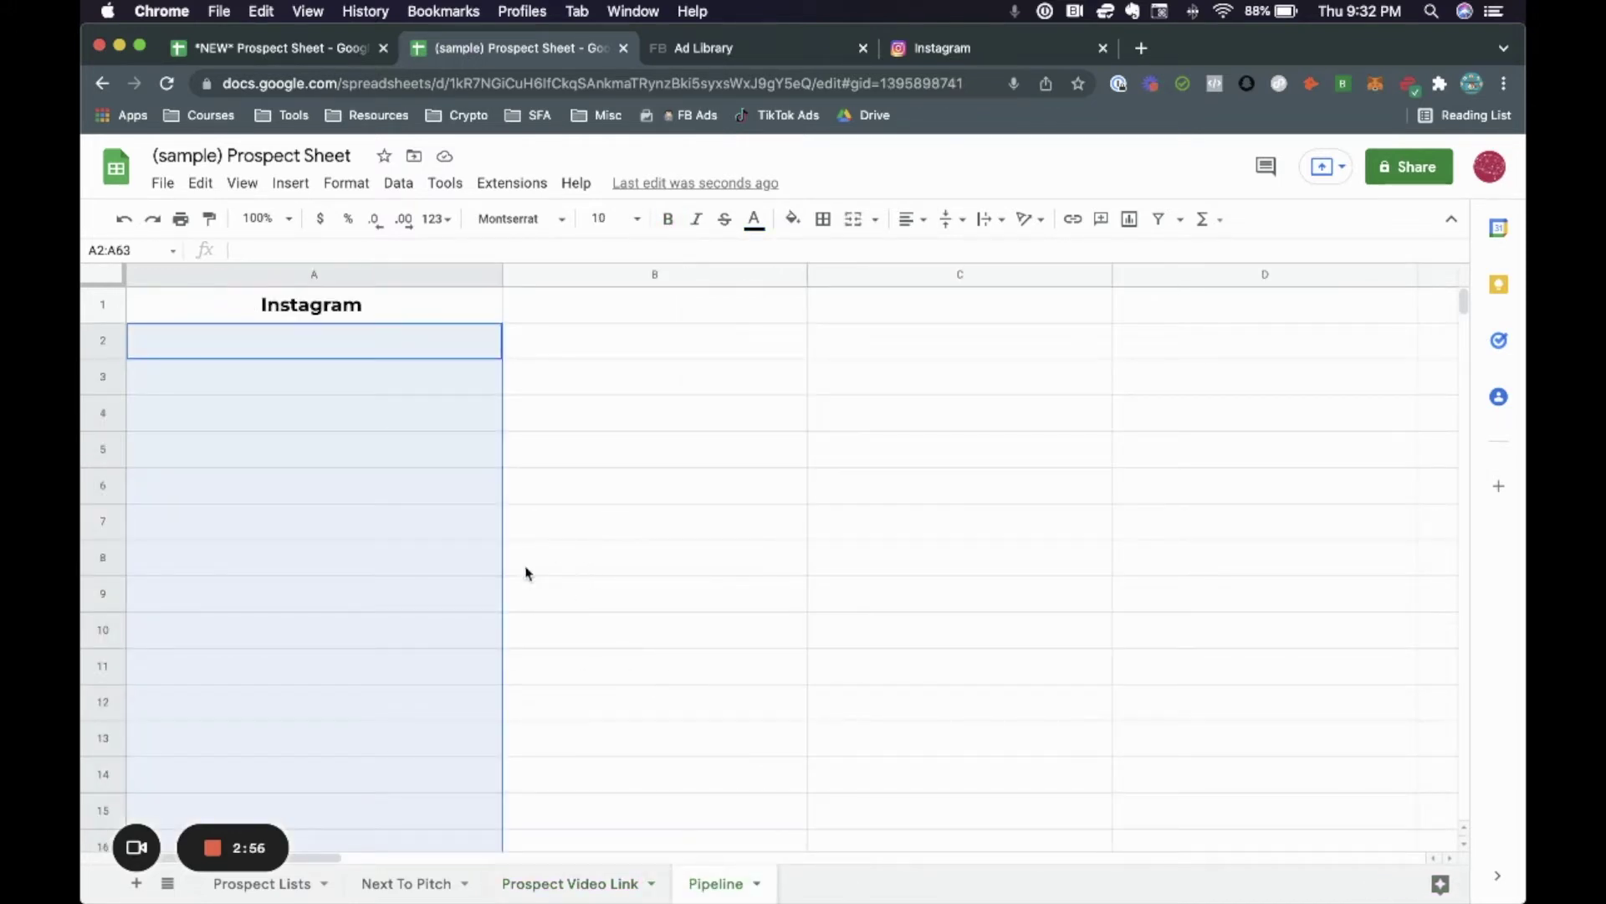
left_click(634, 624)
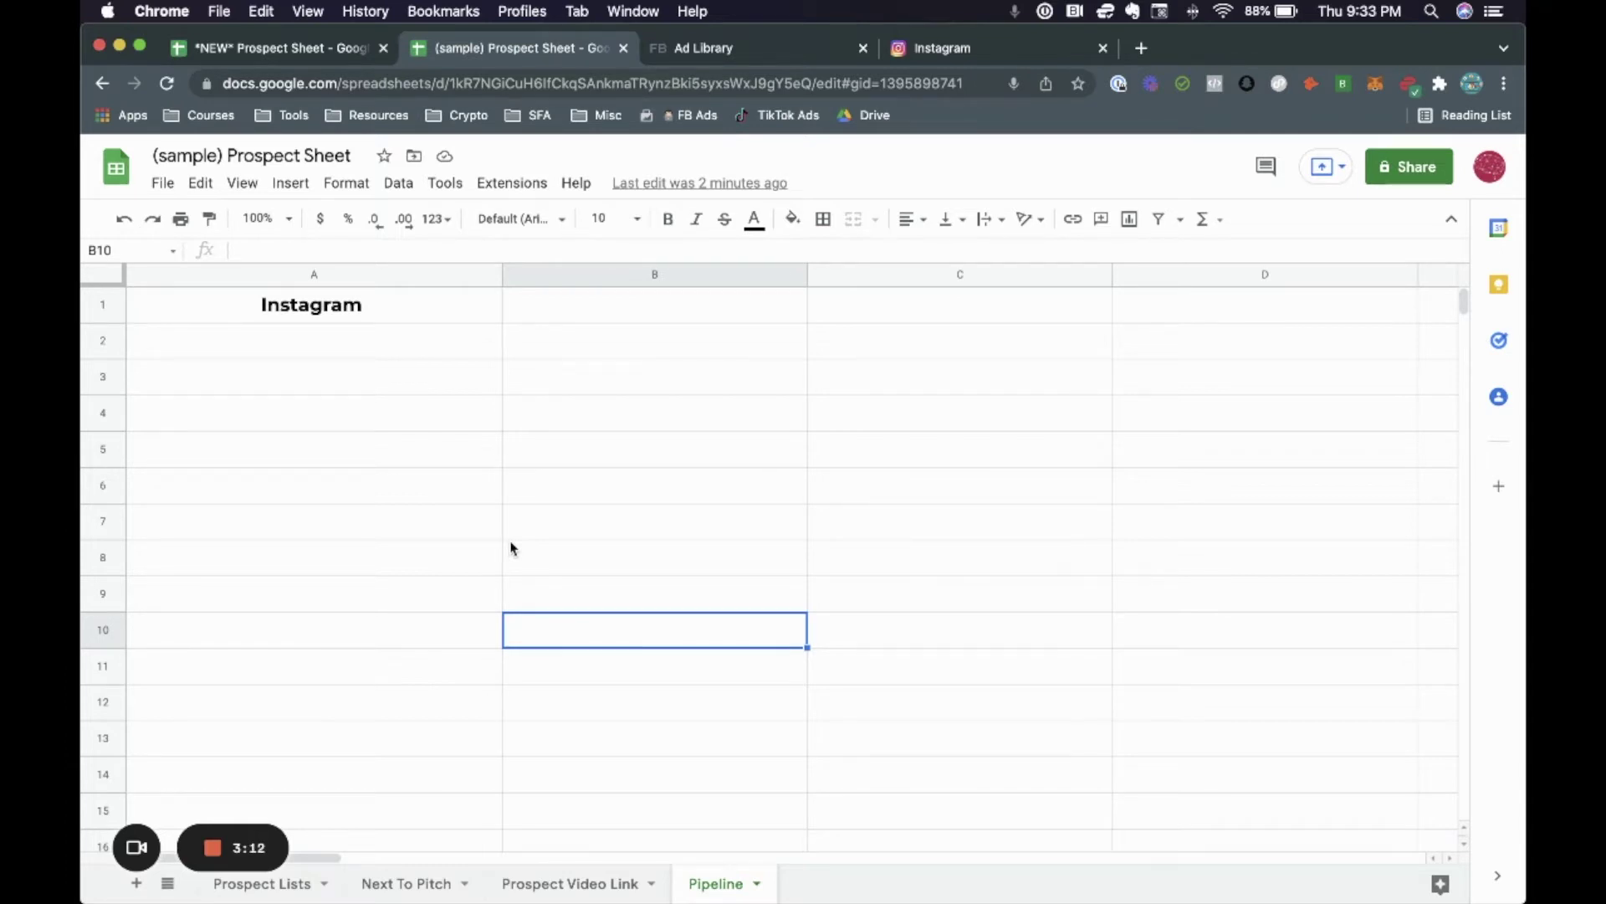
left_click(330, 355)
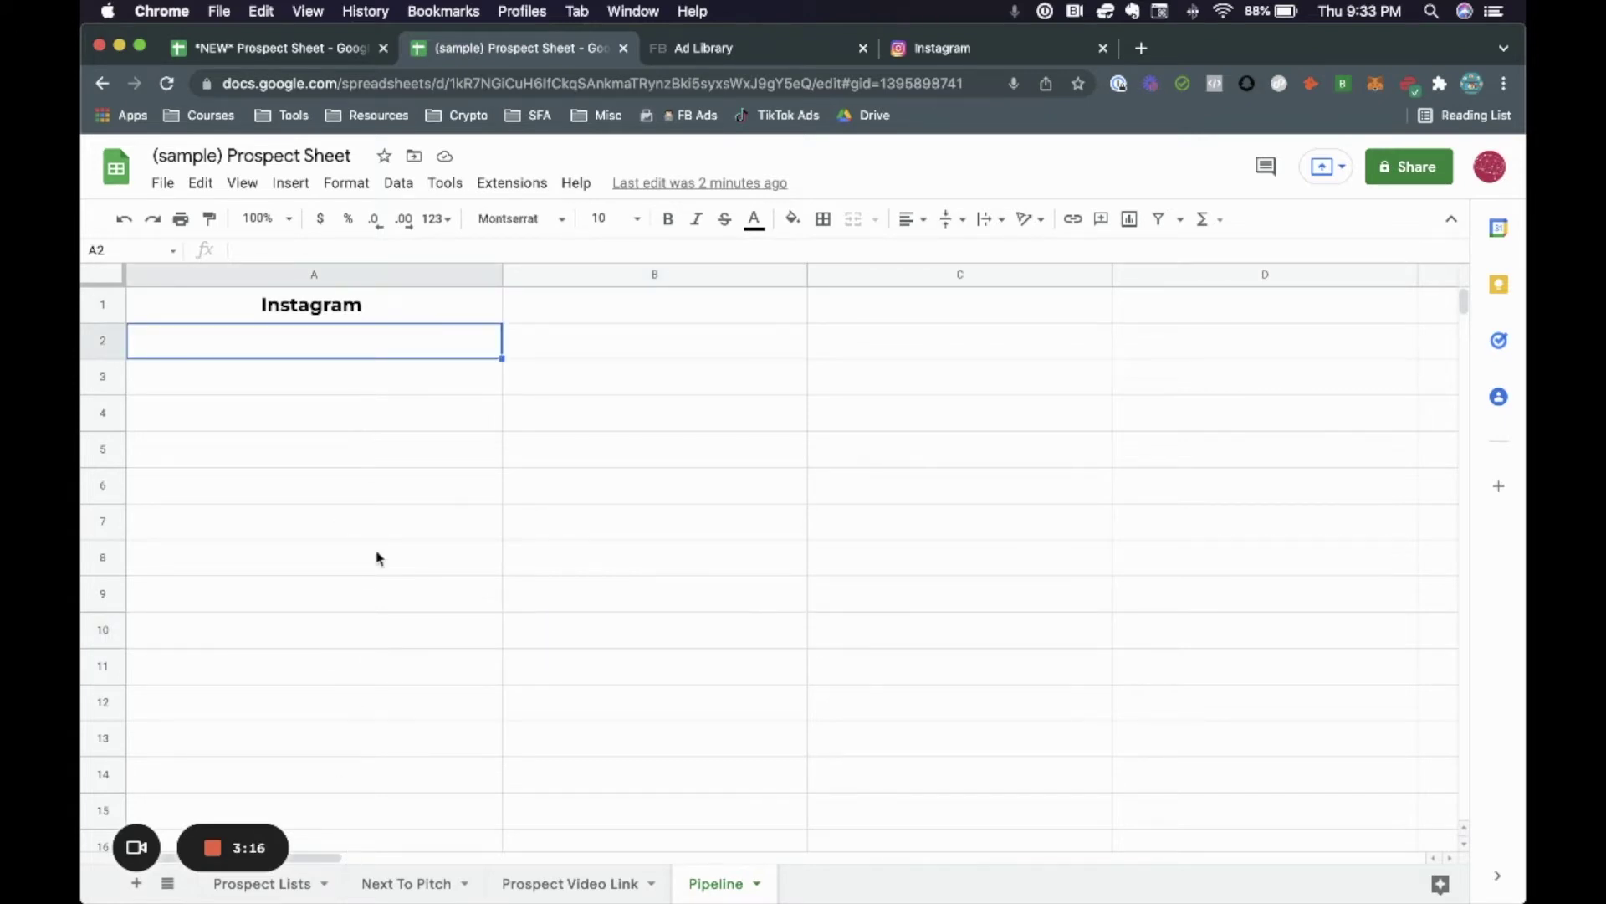
left_click(233, 887)
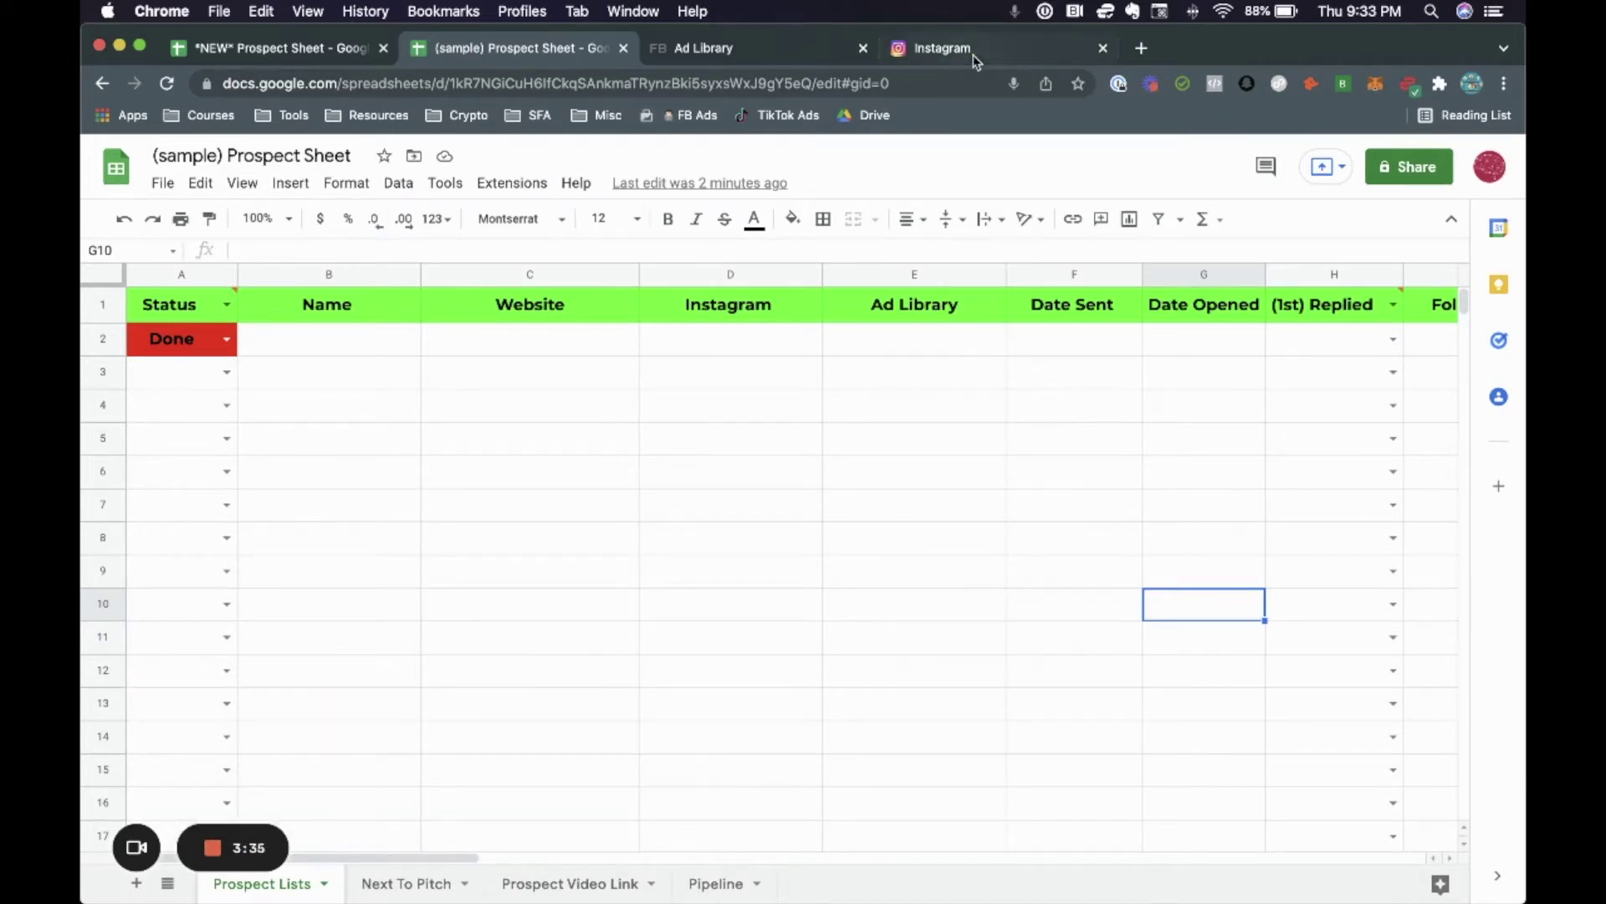
Step: Switch to Instagram and open the moonmagicjewelry profile from the recent searches
left_click(931, 52)
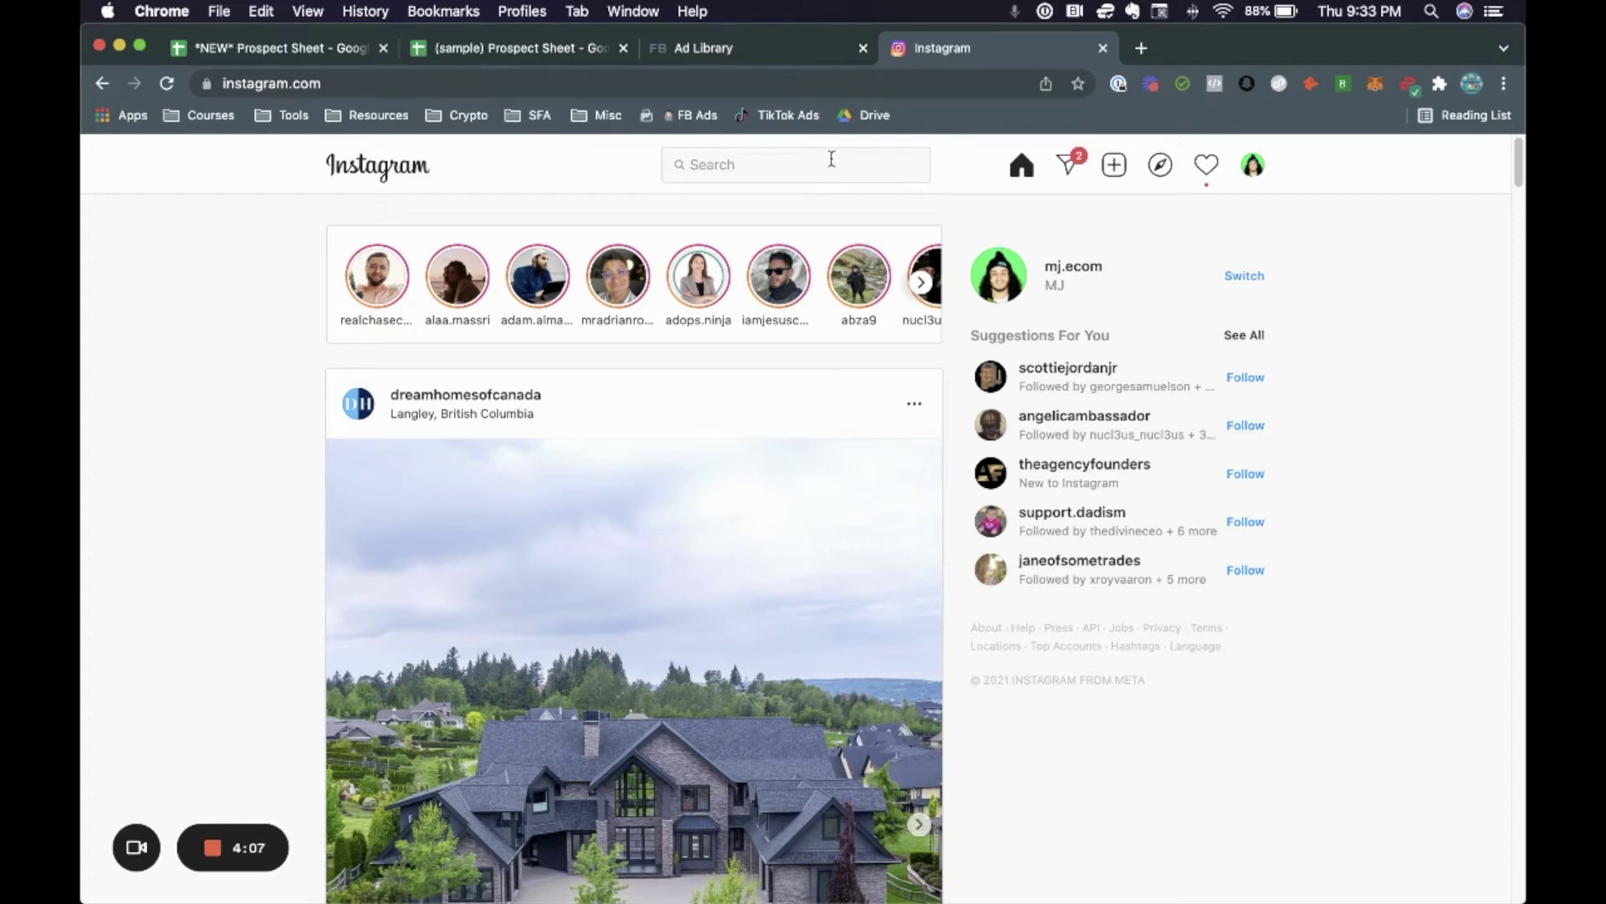
left_click(763, 171)
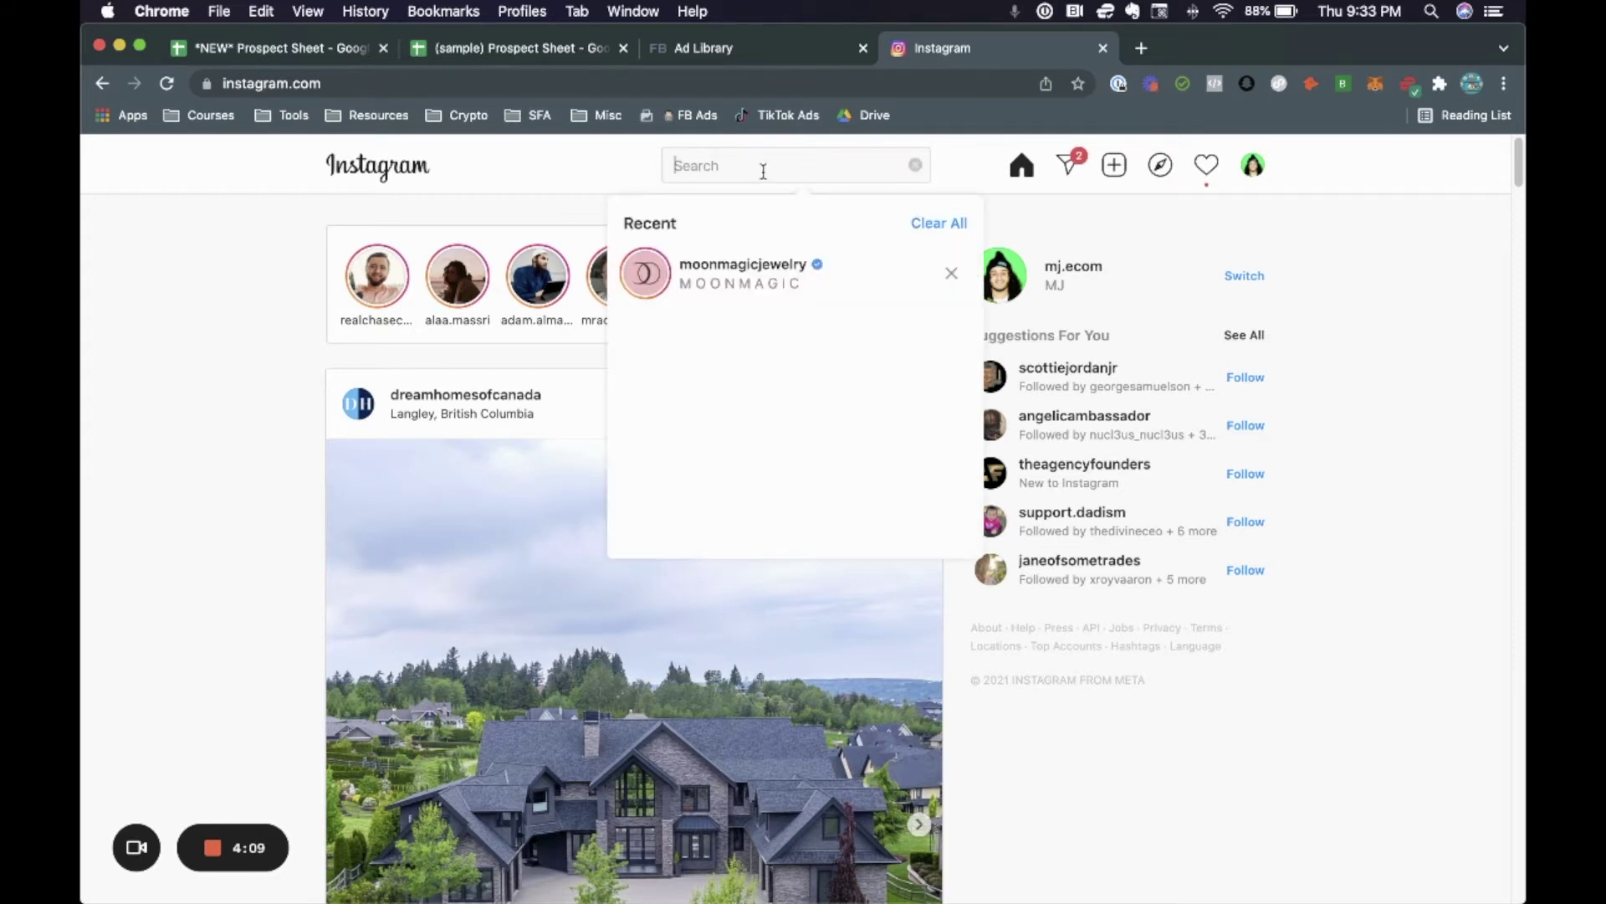
left_click(751, 285)
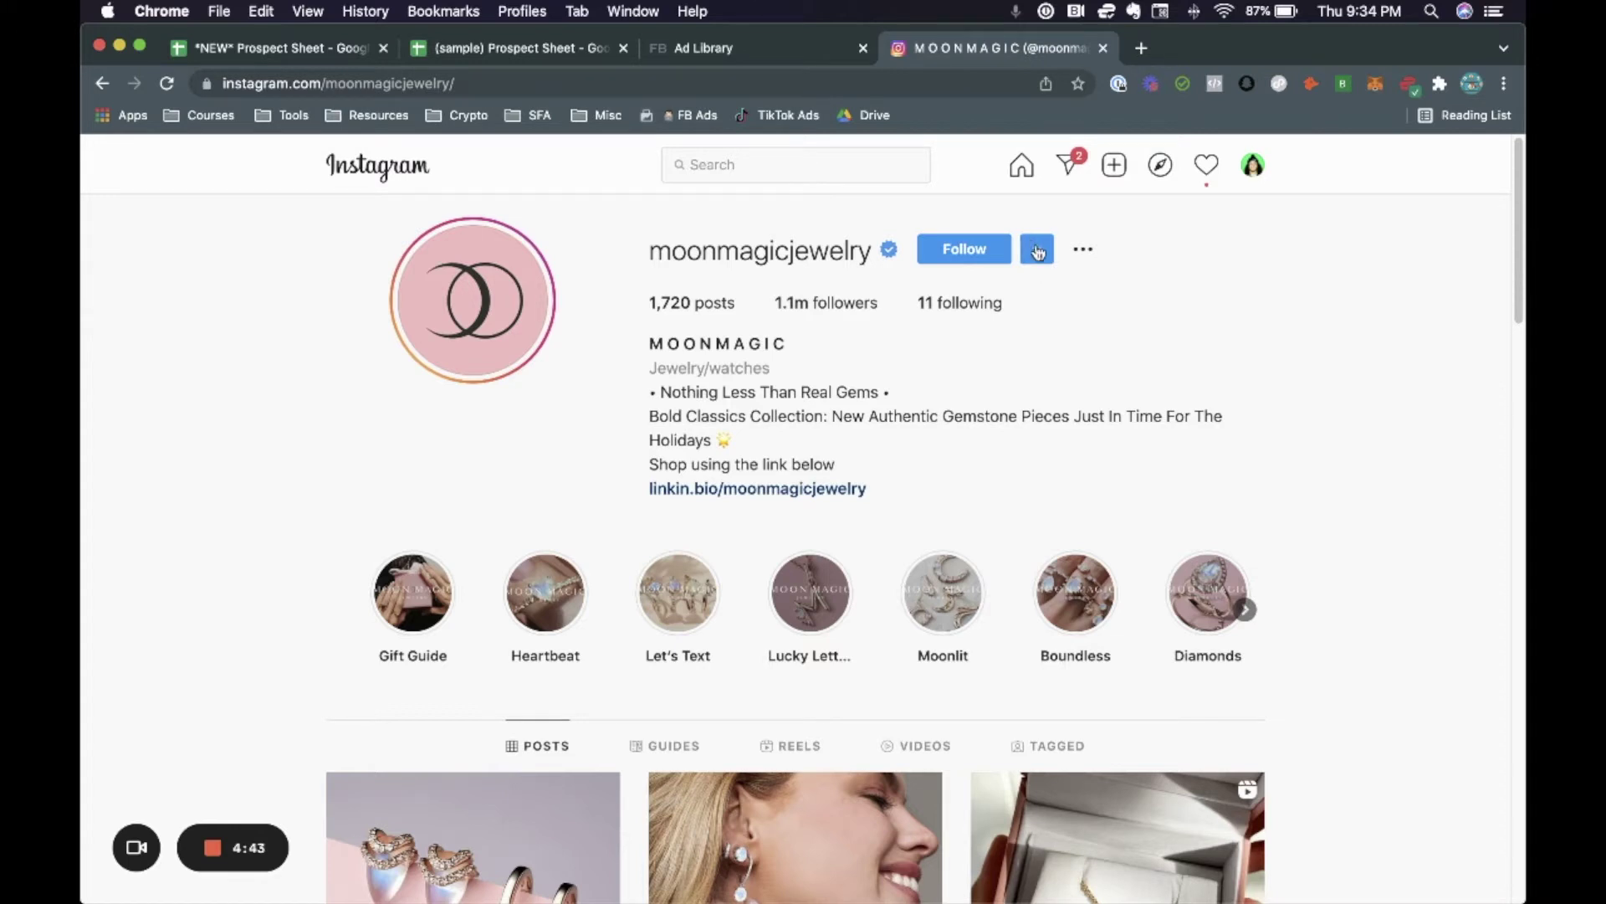
Step: Show the suggested similar accounts on the moonmagicjewelry profile and look over them
left_click(1037, 251)
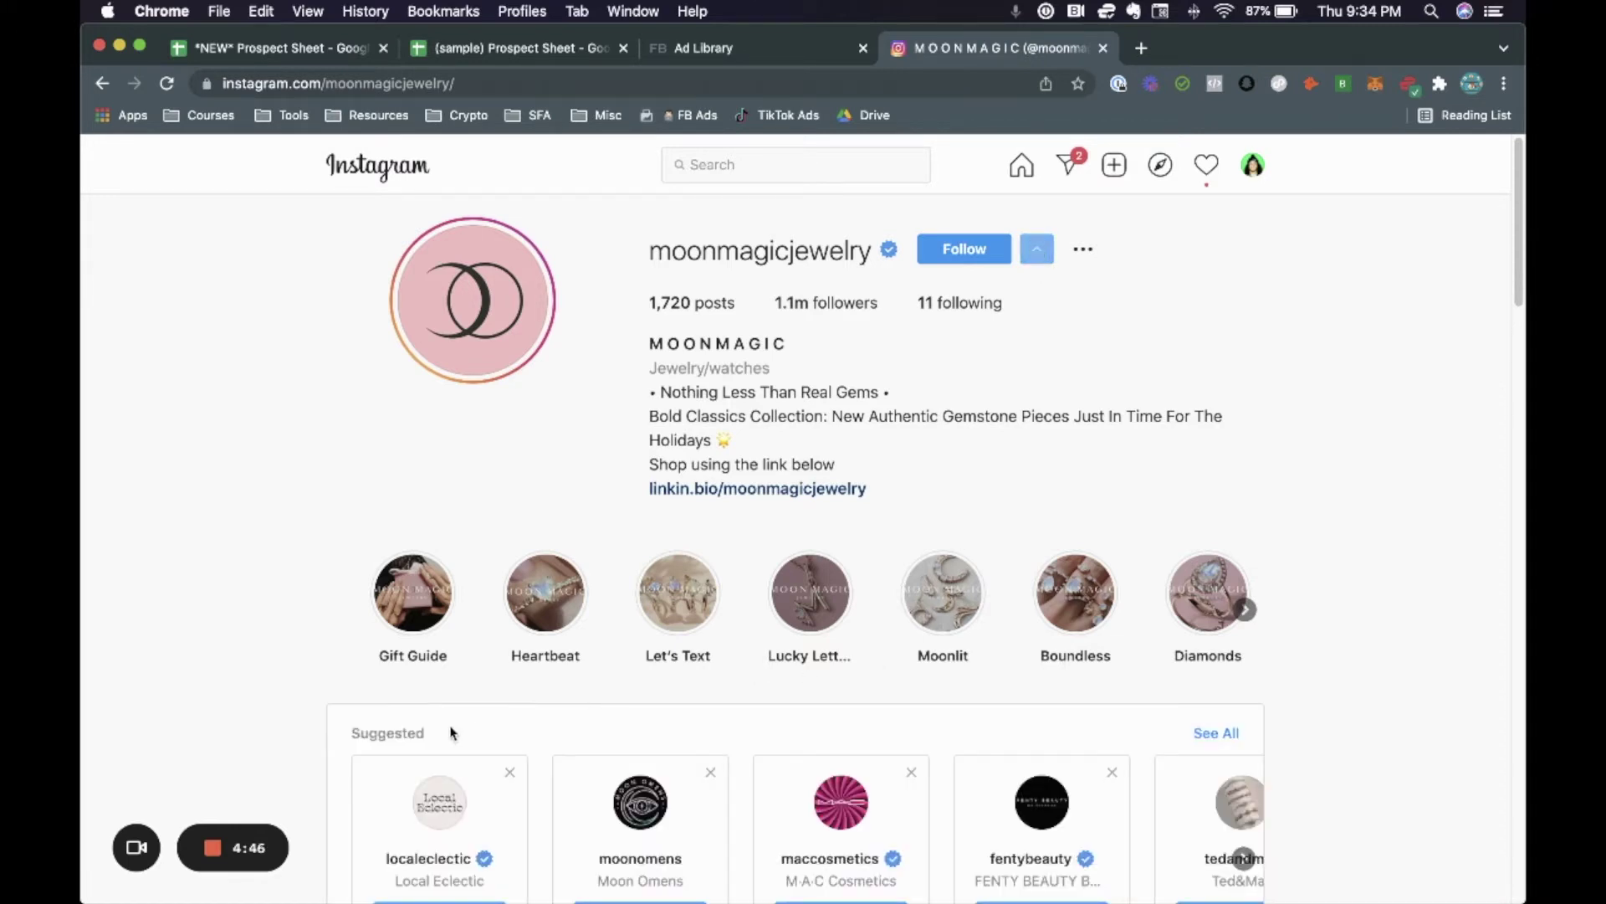
scroll(1451, 637, "down", 5)
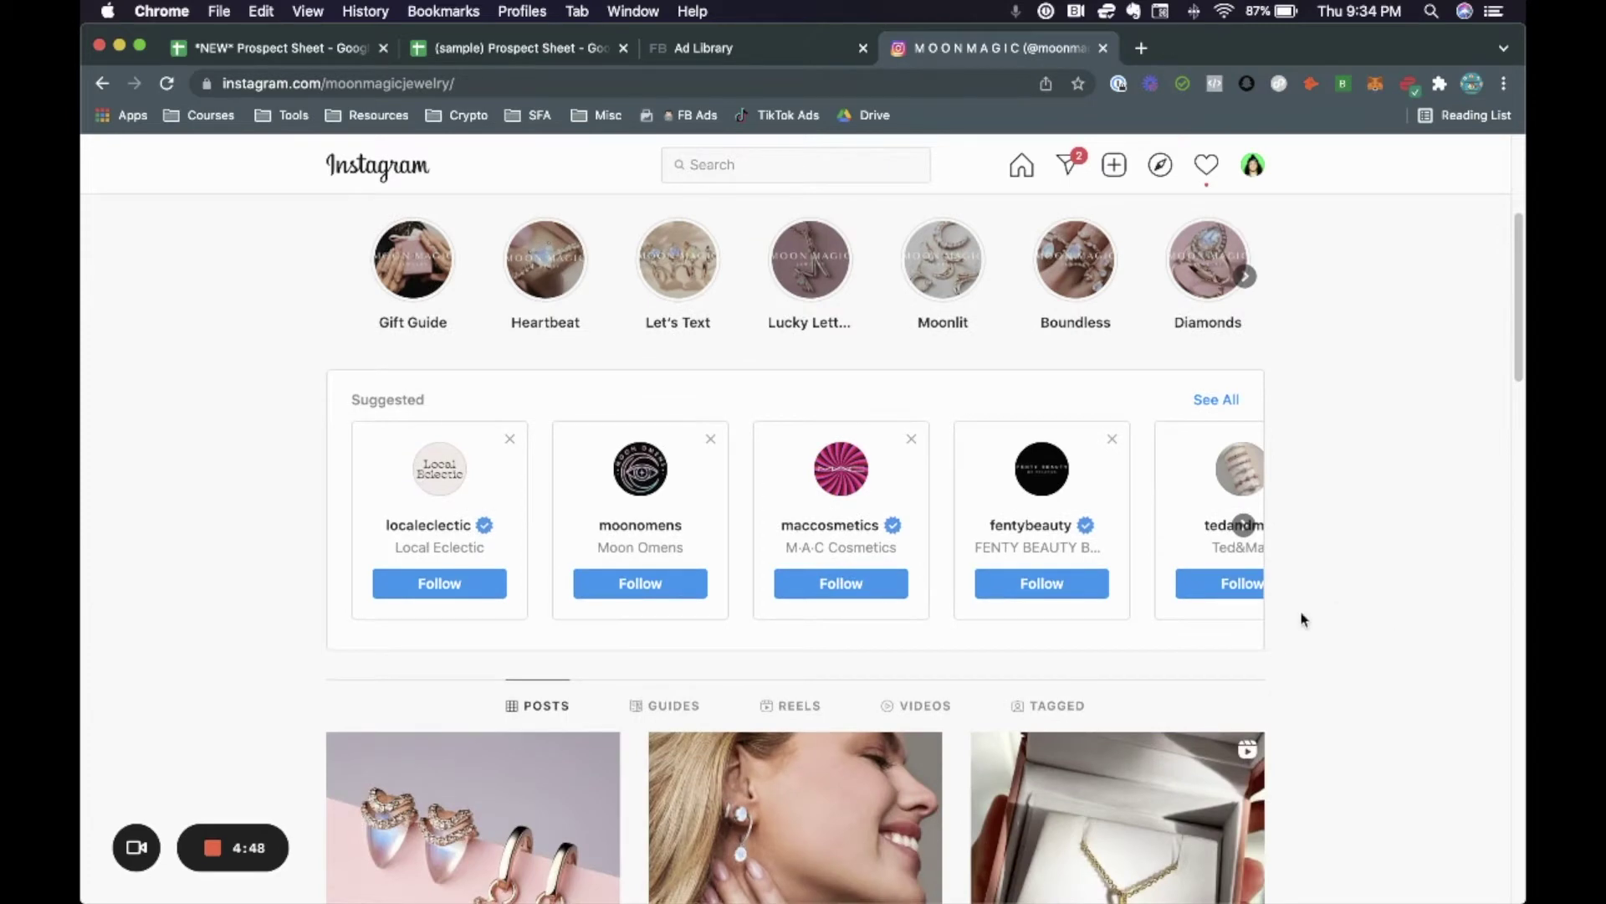
scroll(1305, 617, "up", 5)
scroll(1357, 689, "down", 5)
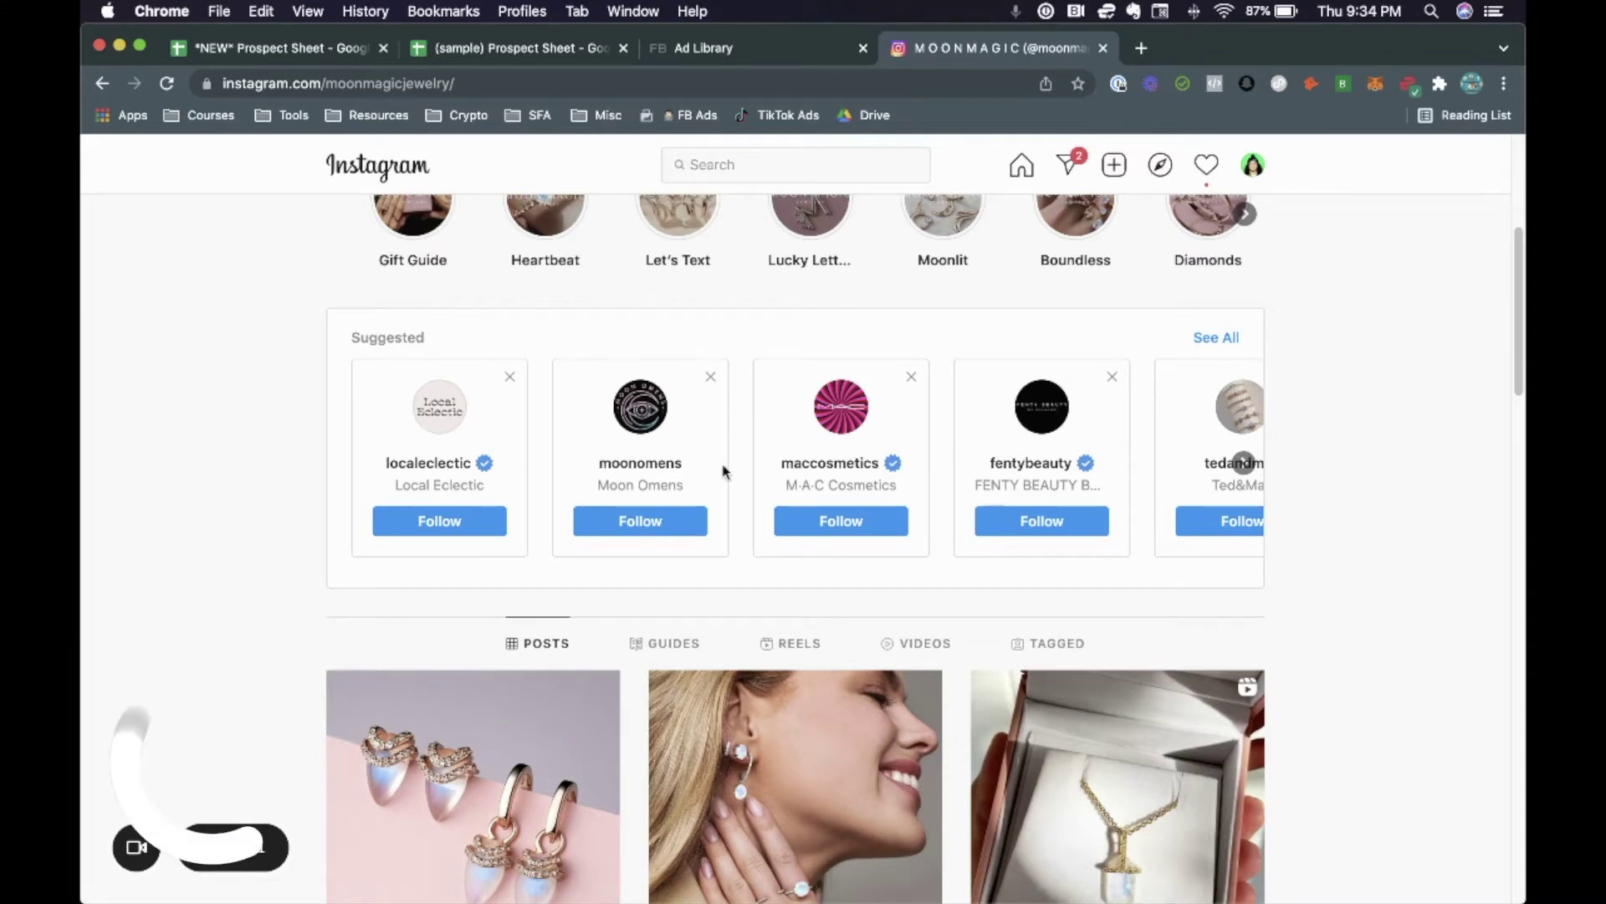
Step: Open the suggested localeclectic profile in a new browser tab and look through its posts
right_click(429, 469)
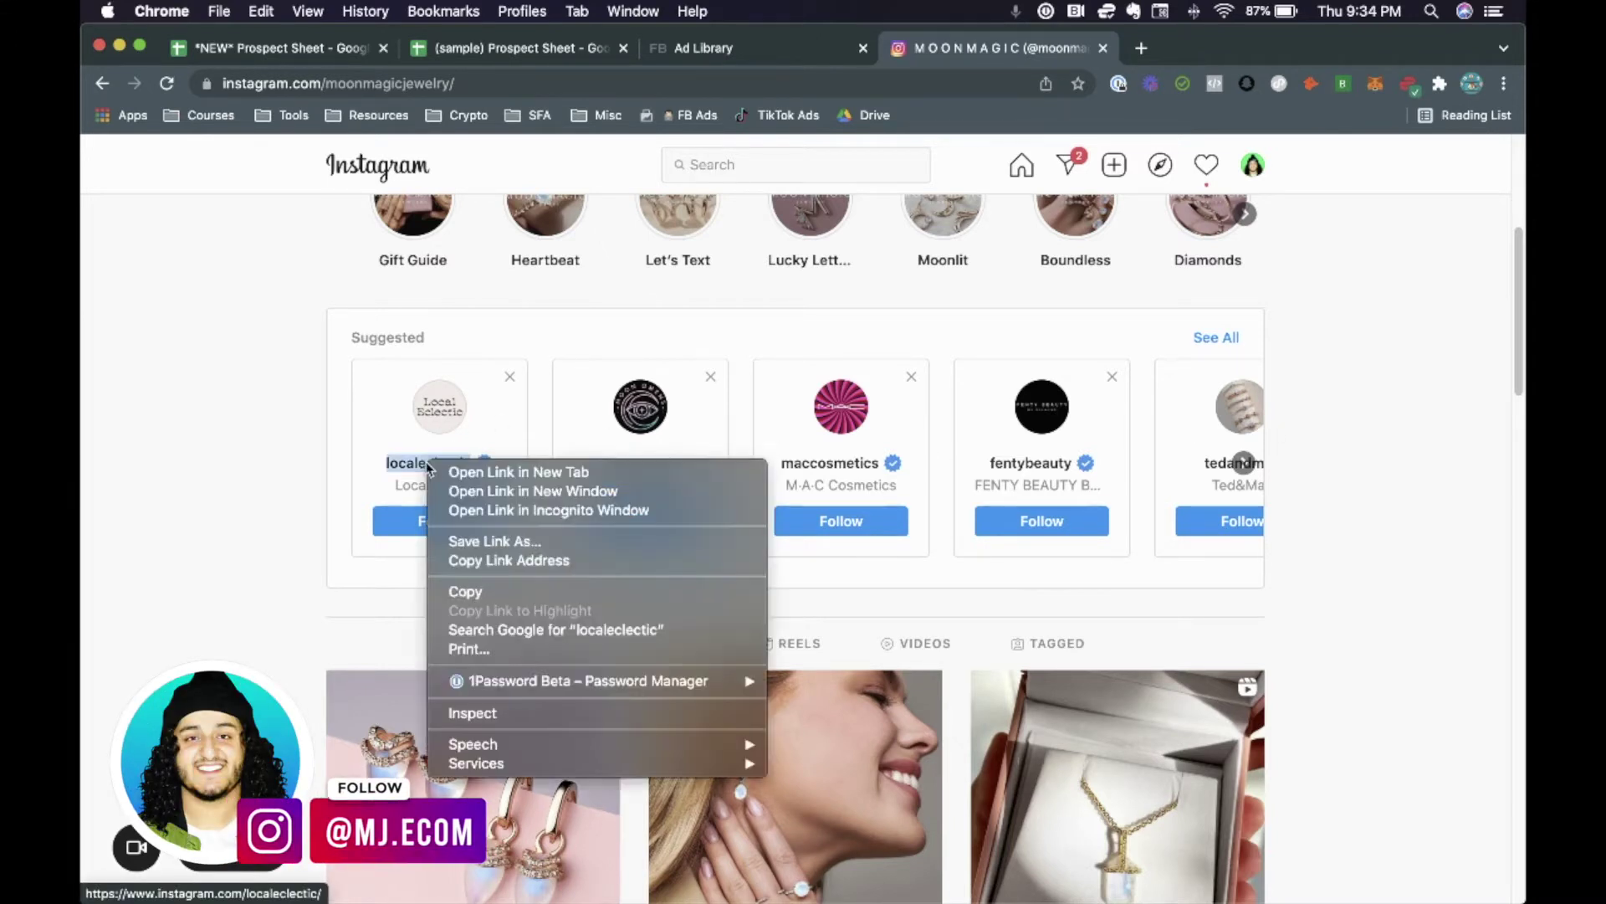
left_click(466, 464)
left_click(1186, 59)
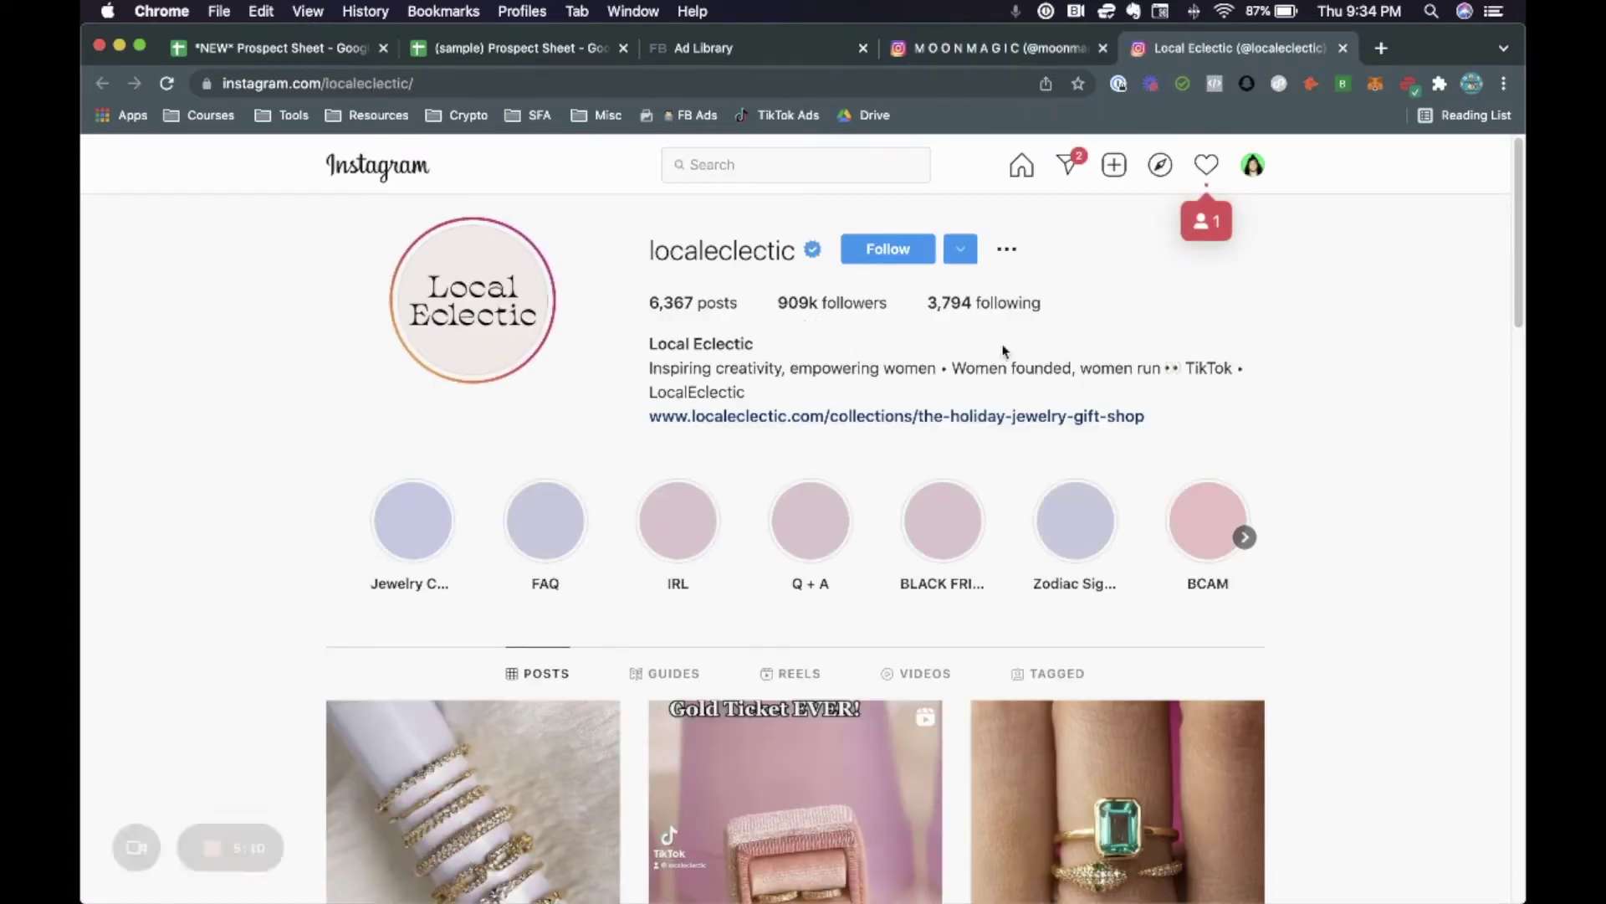
scroll(1391, 491, "down", 1)
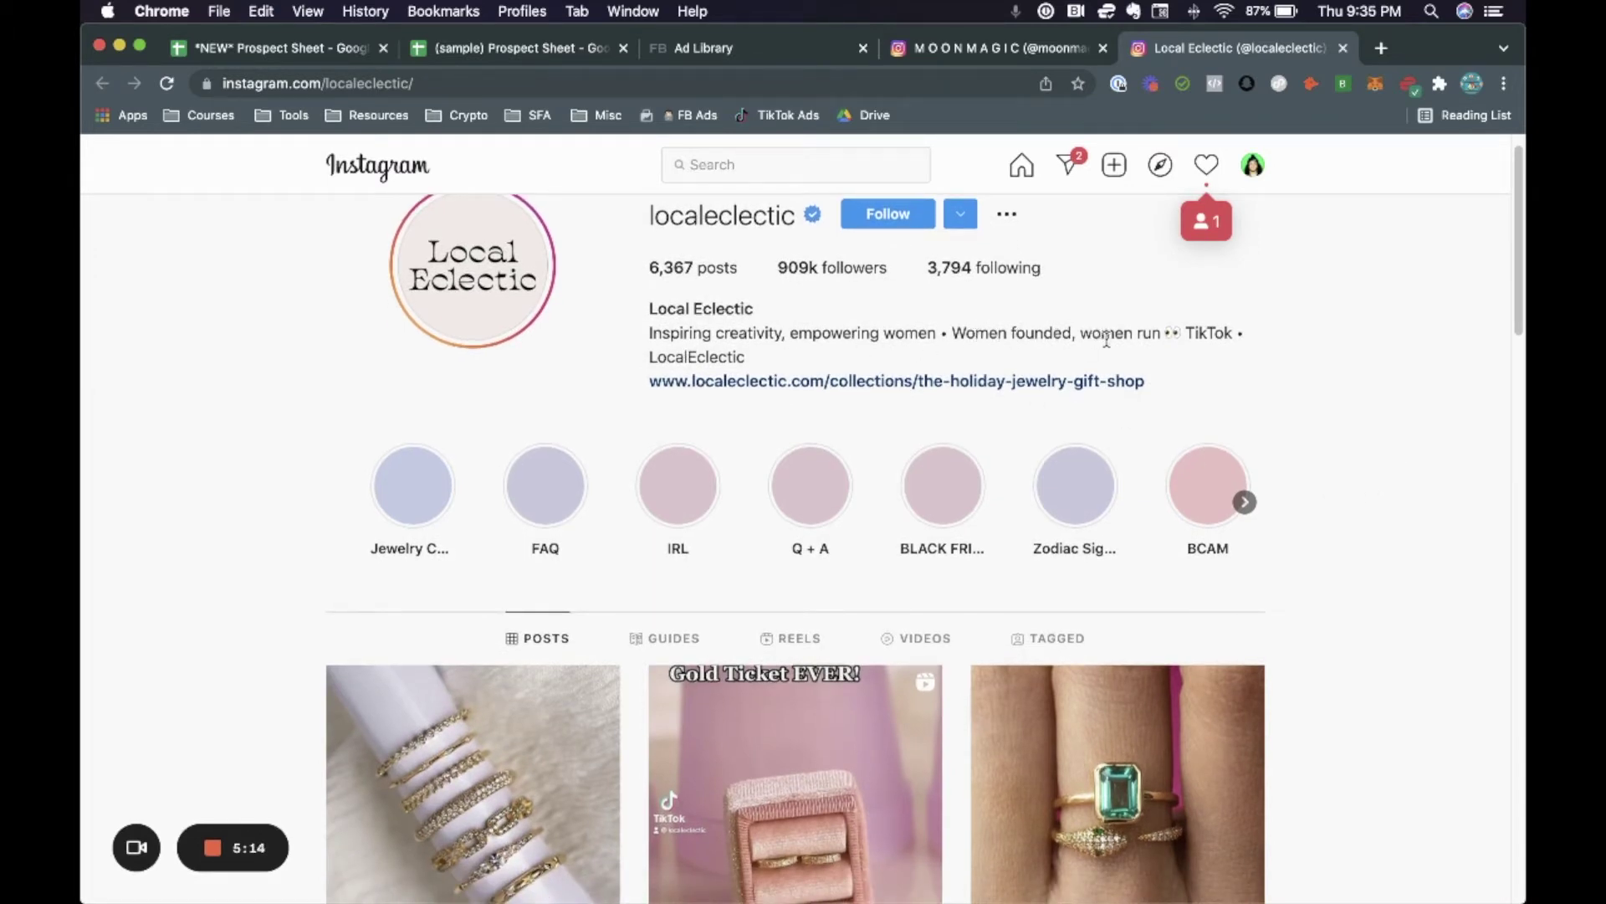
scroll(1341, 366, "down", 10)
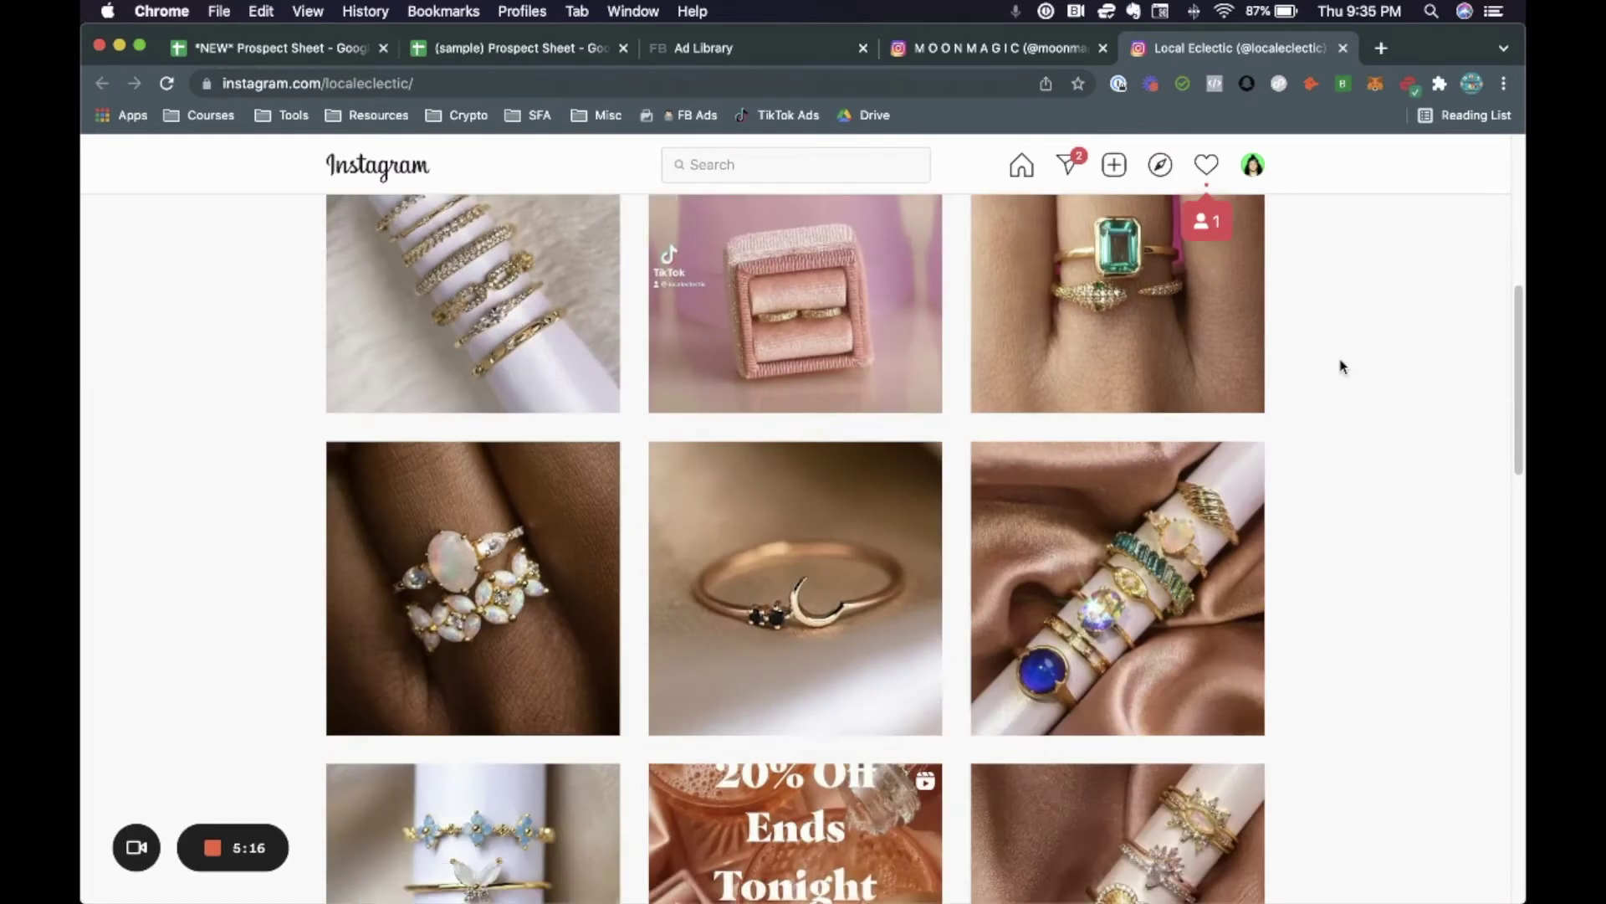
scroll(1341, 367, "down", 7)
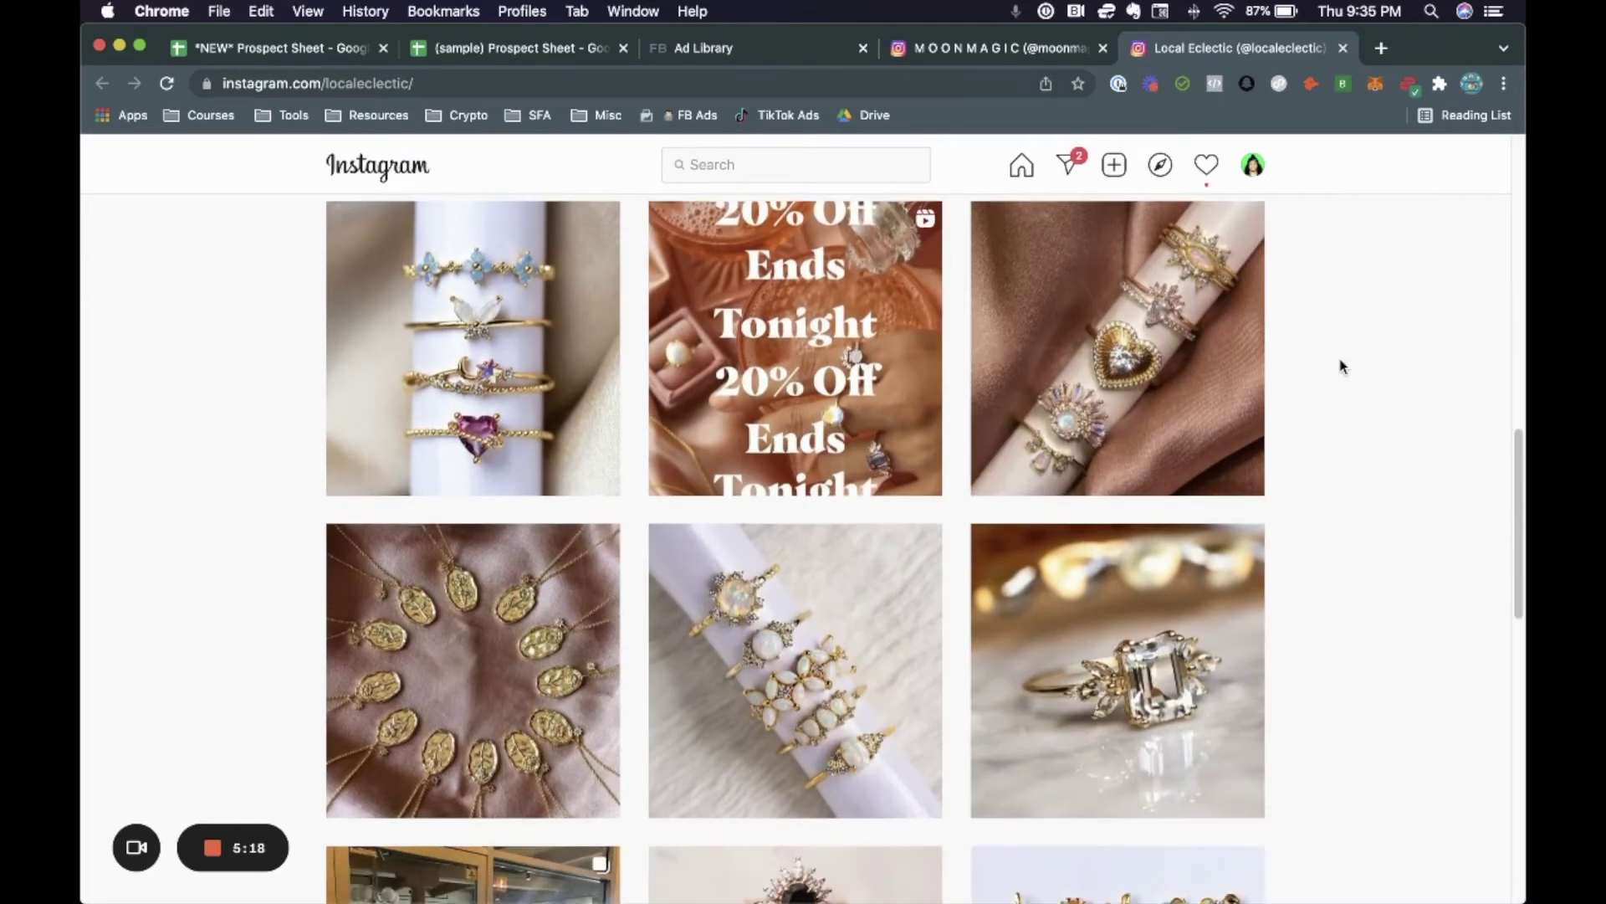
scroll(1342, 366, "up", 20)
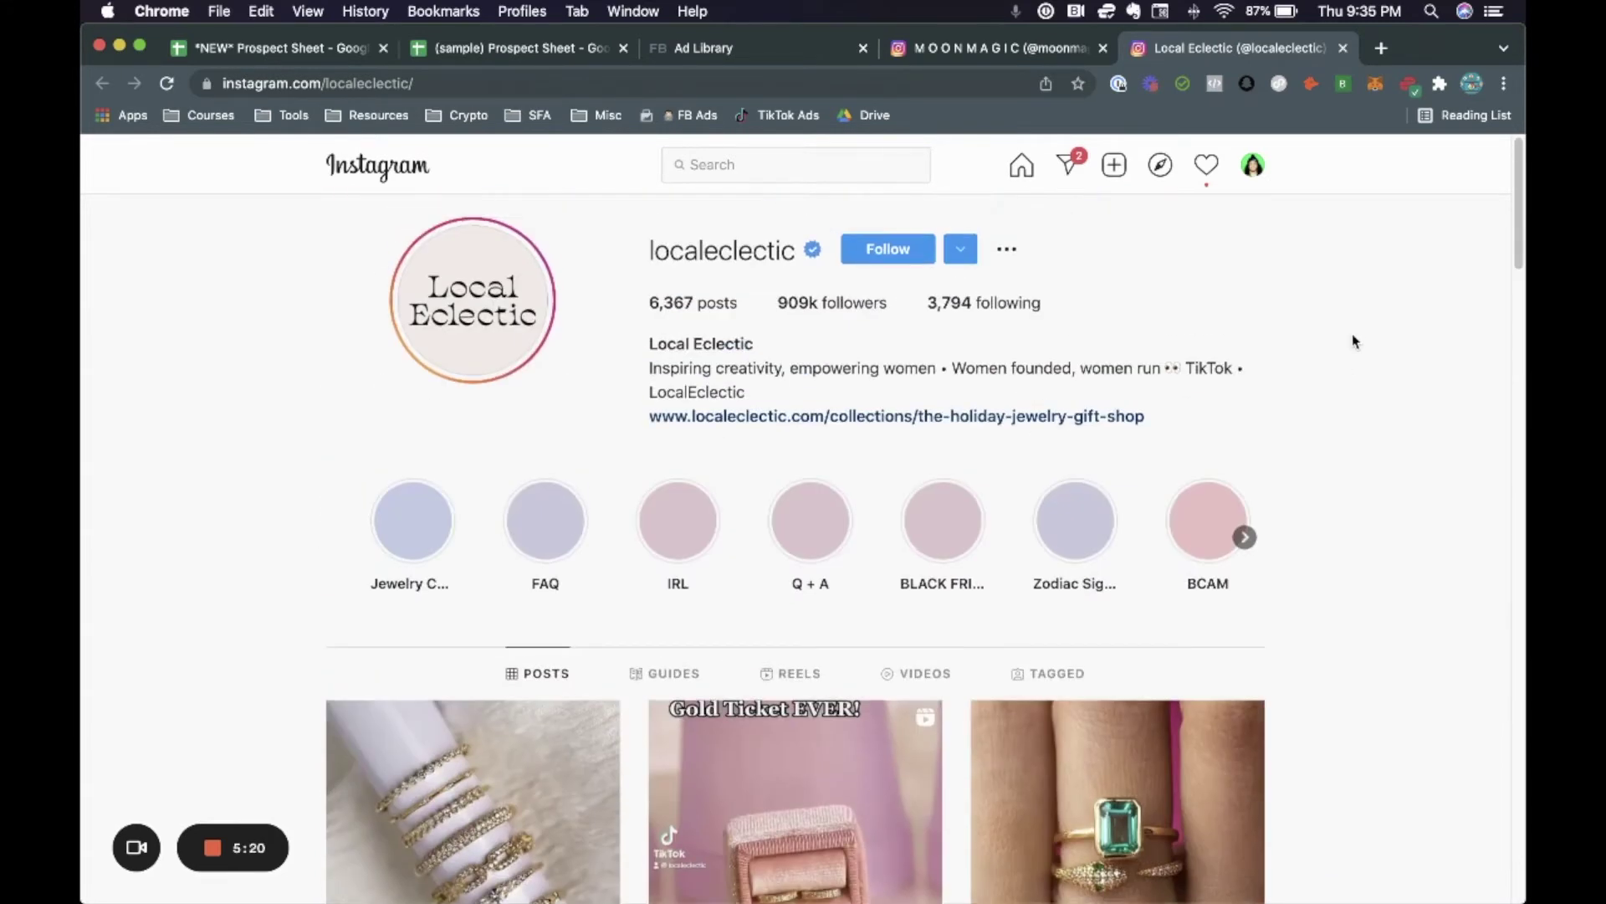
Step: Open the website linked in the localeclectic bio in a new browser tab and go to its home page
right_click(837, 426)
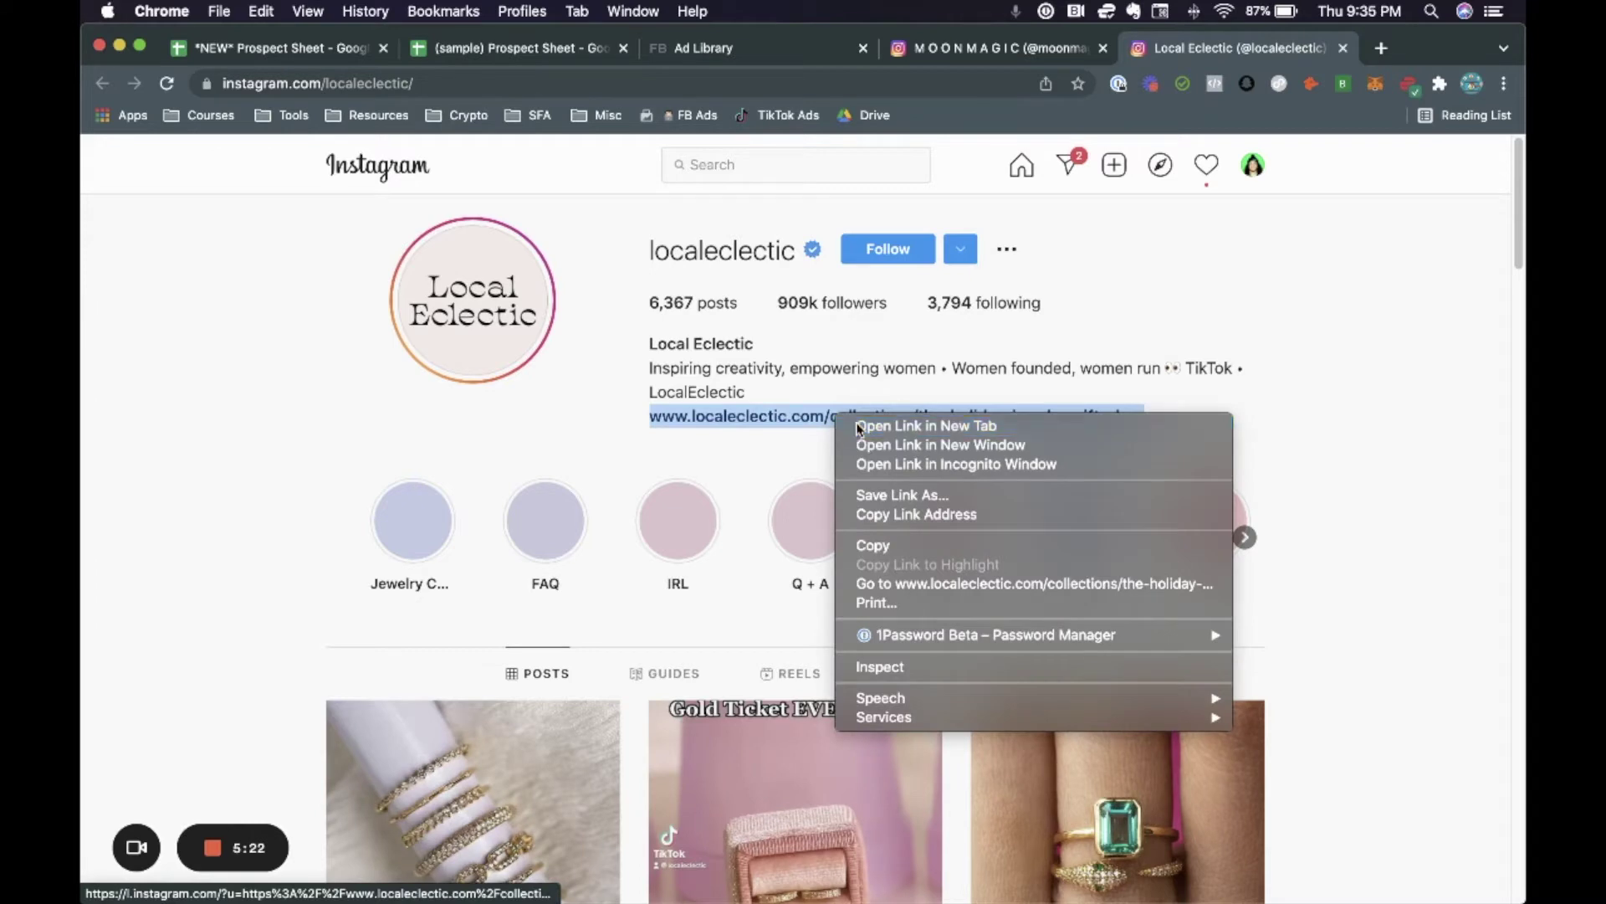
left_click(870, 424)
left_click(1336, 52)
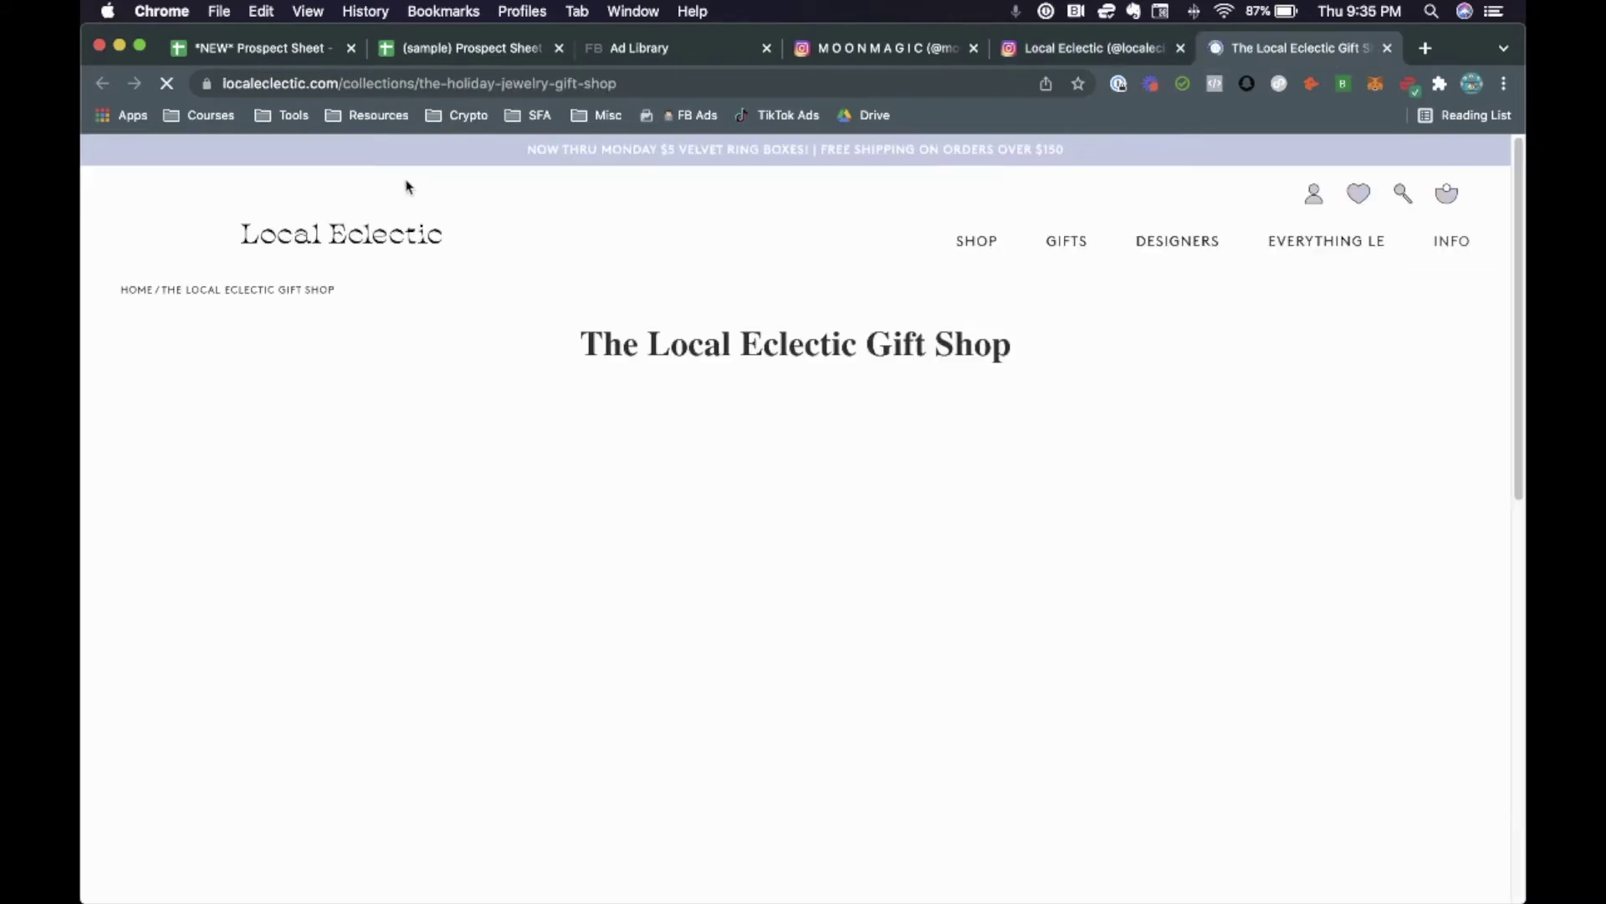
left_click(351, 240)
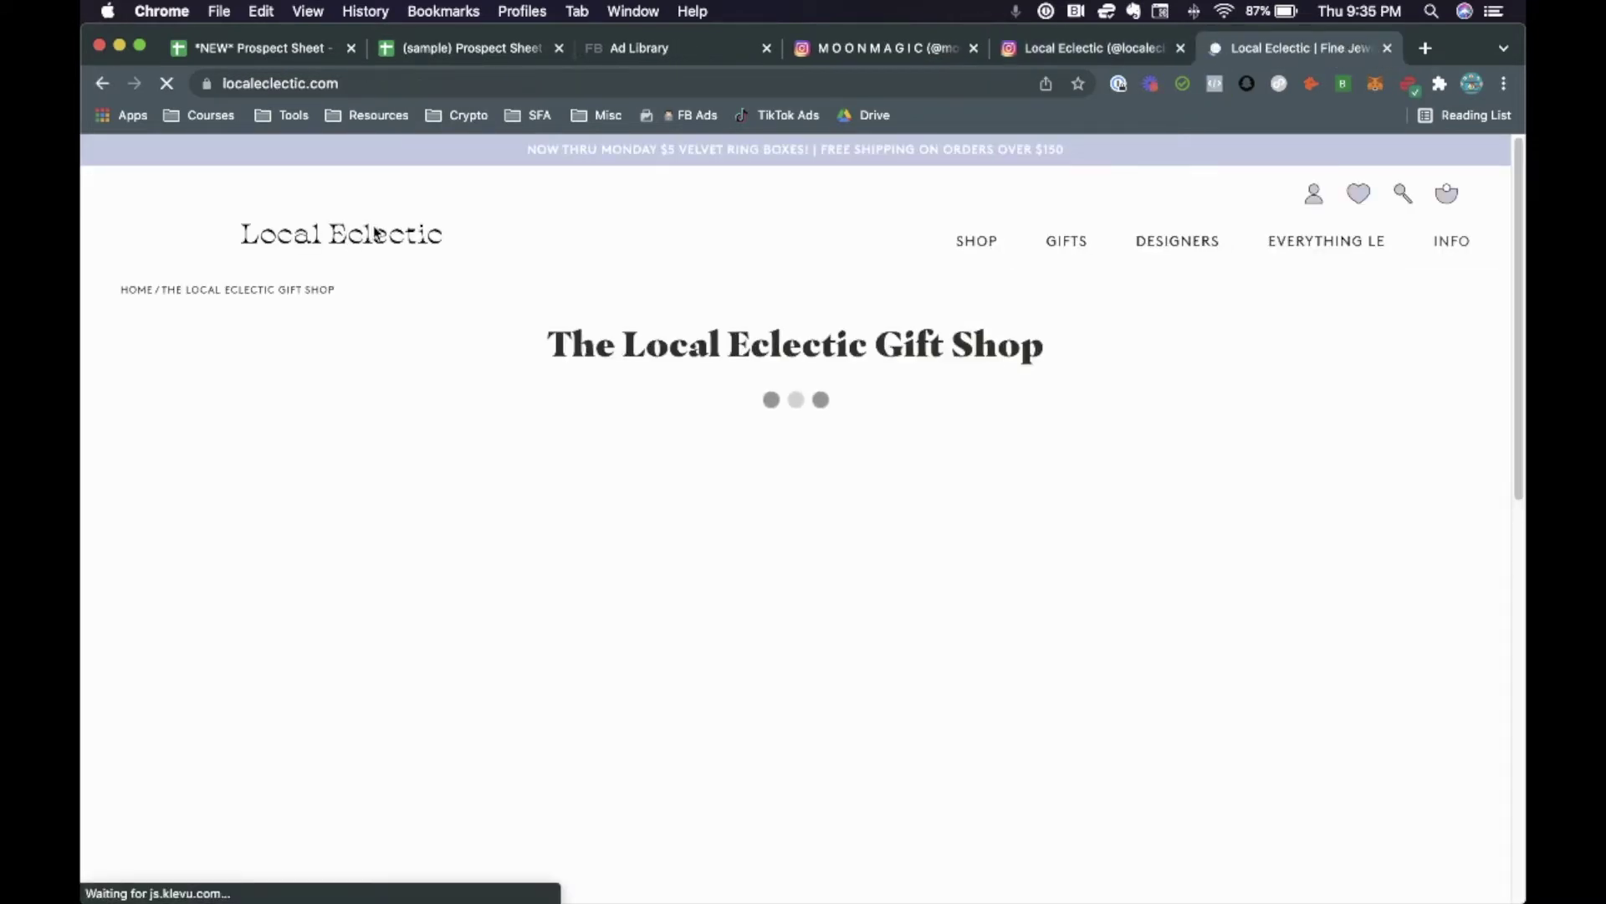
Step: Check the Prospect Lists columns in the sample sheet and look over the Local Eclectic home page
left_click(446, 48)
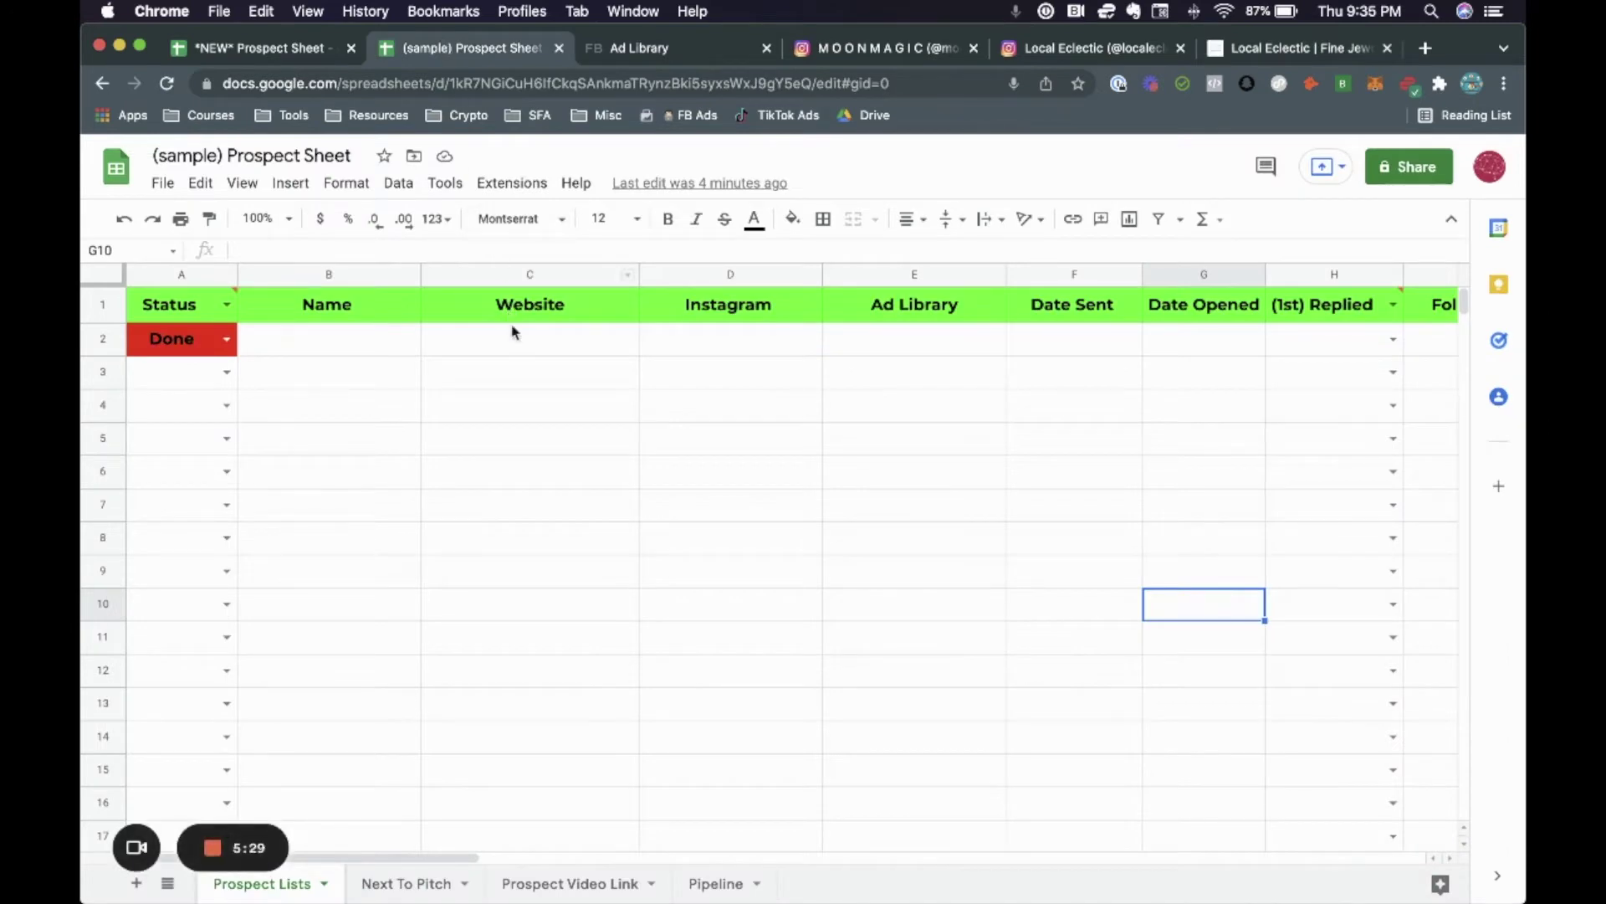
left_click(1293, 48)
scroll(954, 398, "down", 5)
scroll(970, 397, "up", 1)
scroll(970, 397, "up", 5)
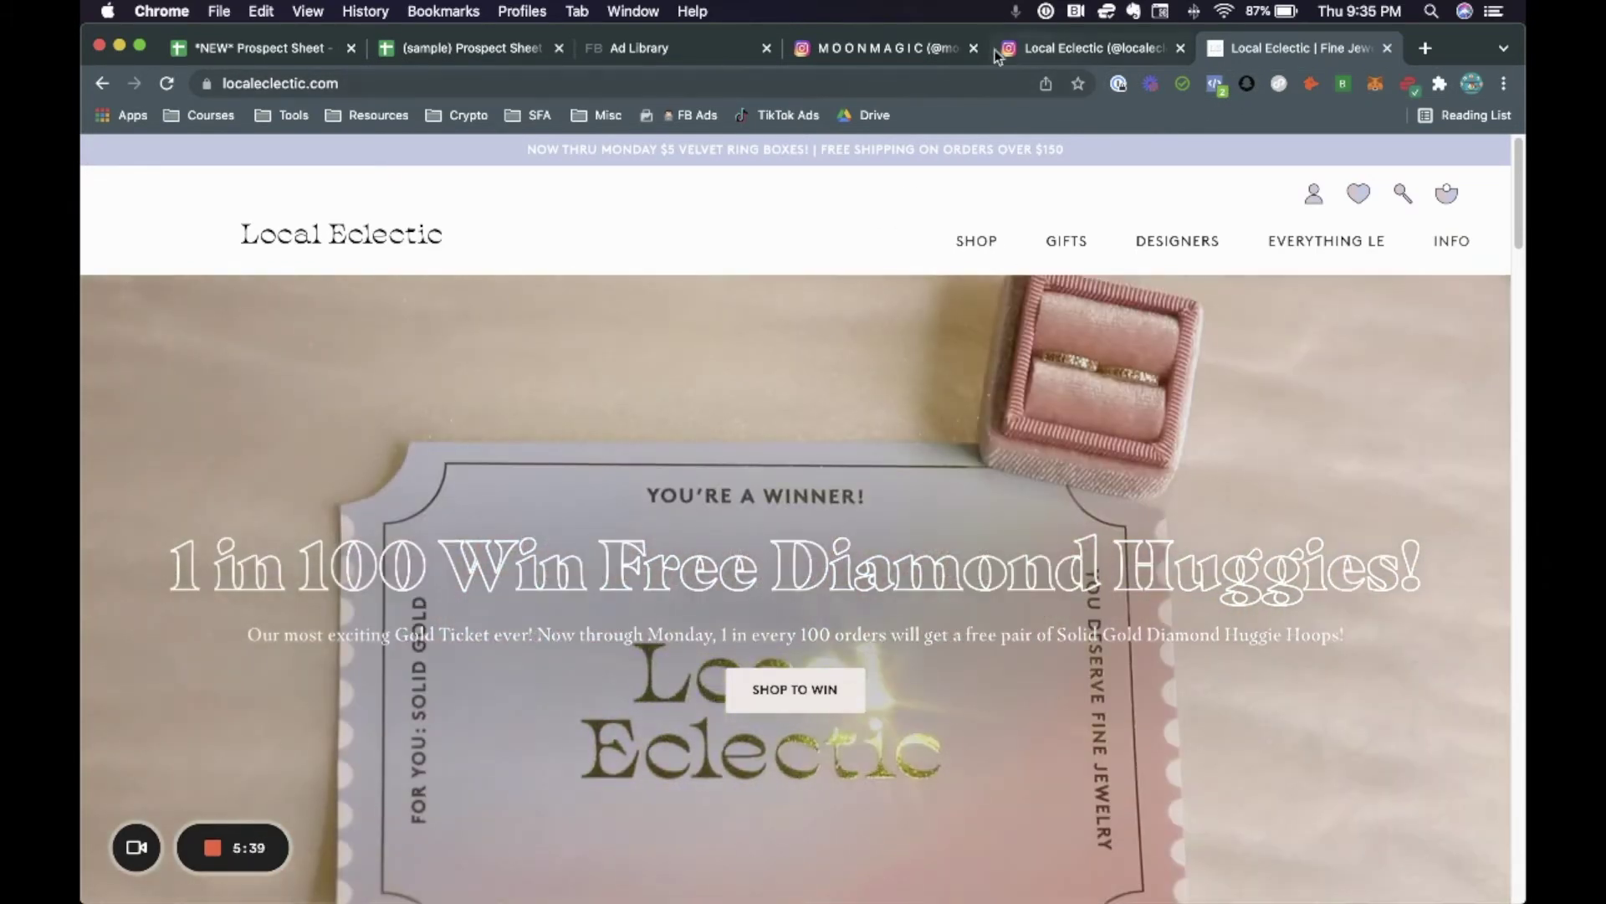
Step: Copy the handle localeclectic from the brand's Instagram profile
left_click(879, 50)
left_click(1061, 46)
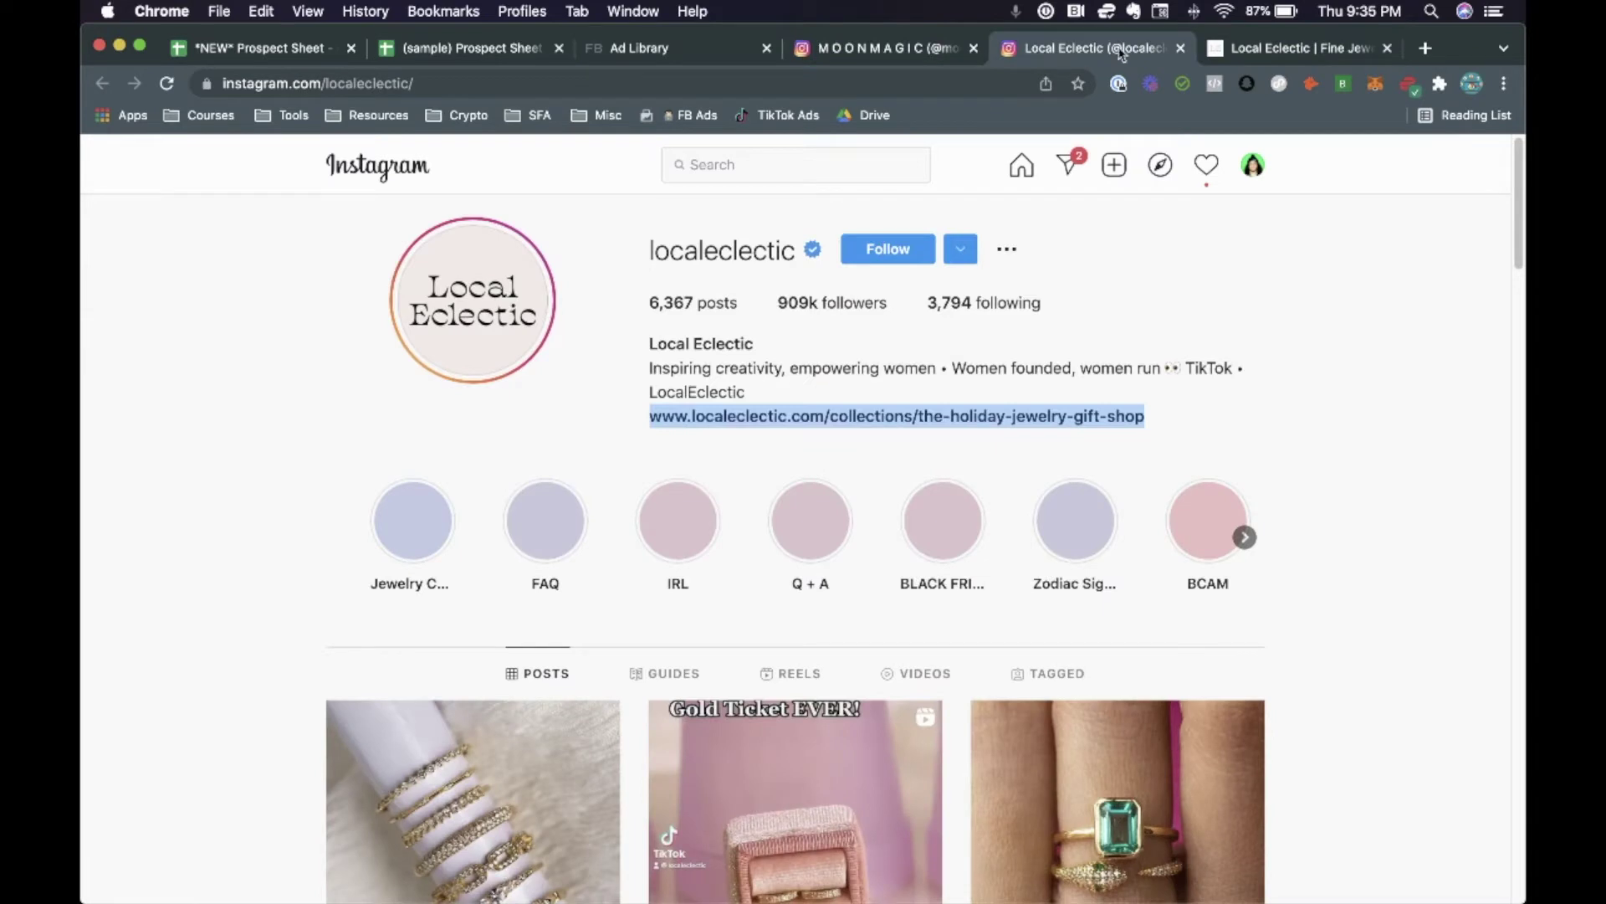
double_click(727, 250)
key("super+c")
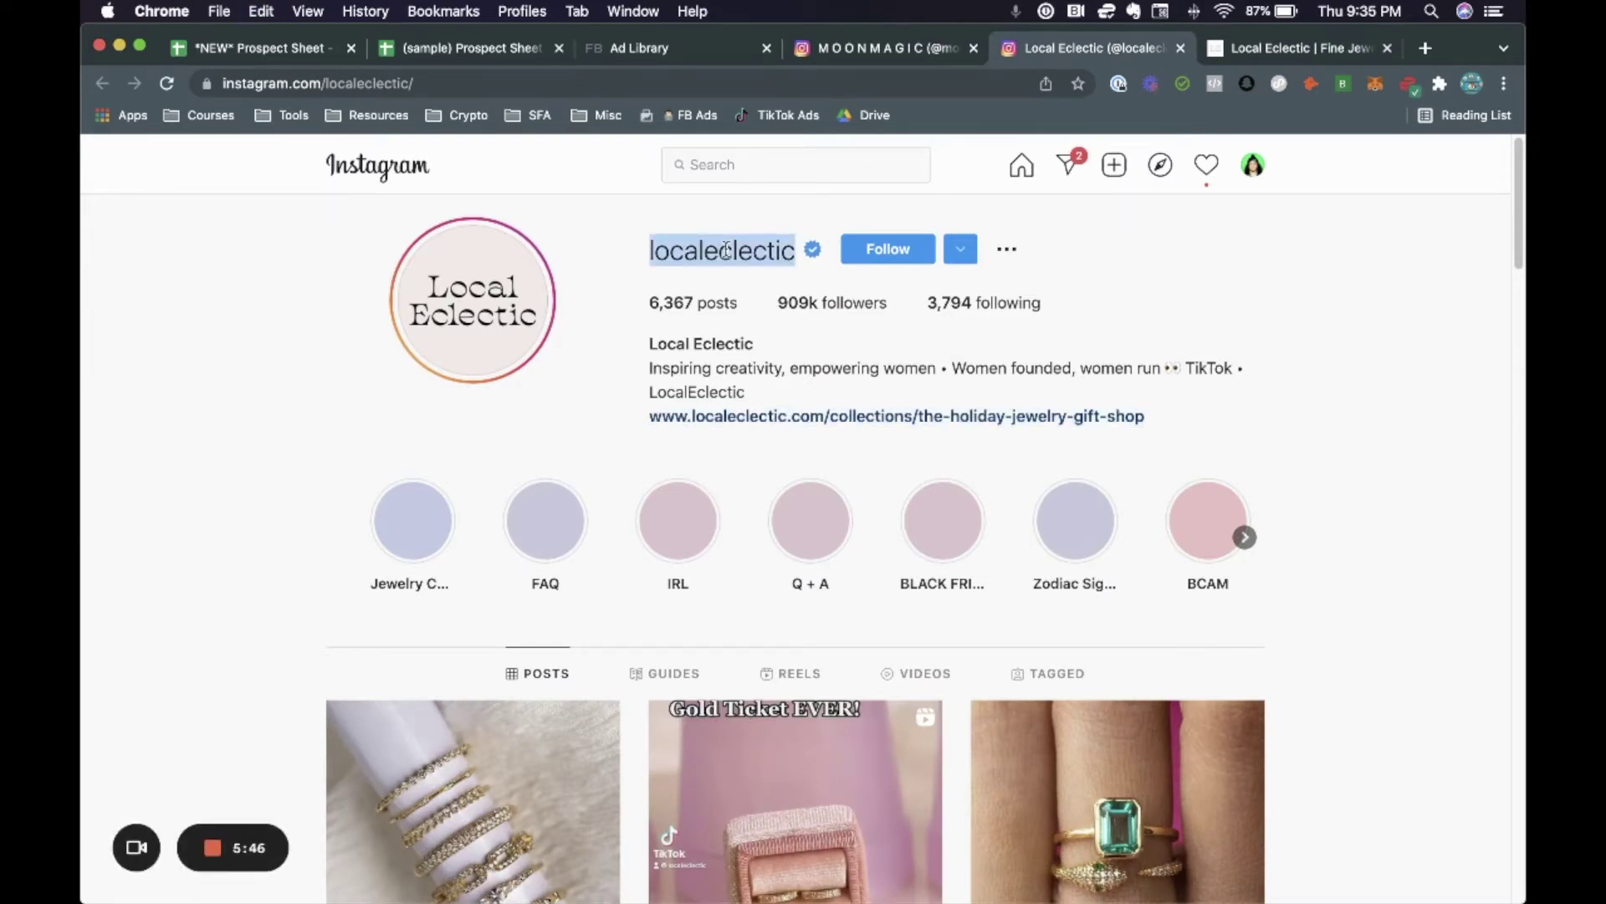
Step: Switch to the Facebook Ad Library and set the ad category to All ads
left_click(665, 50)
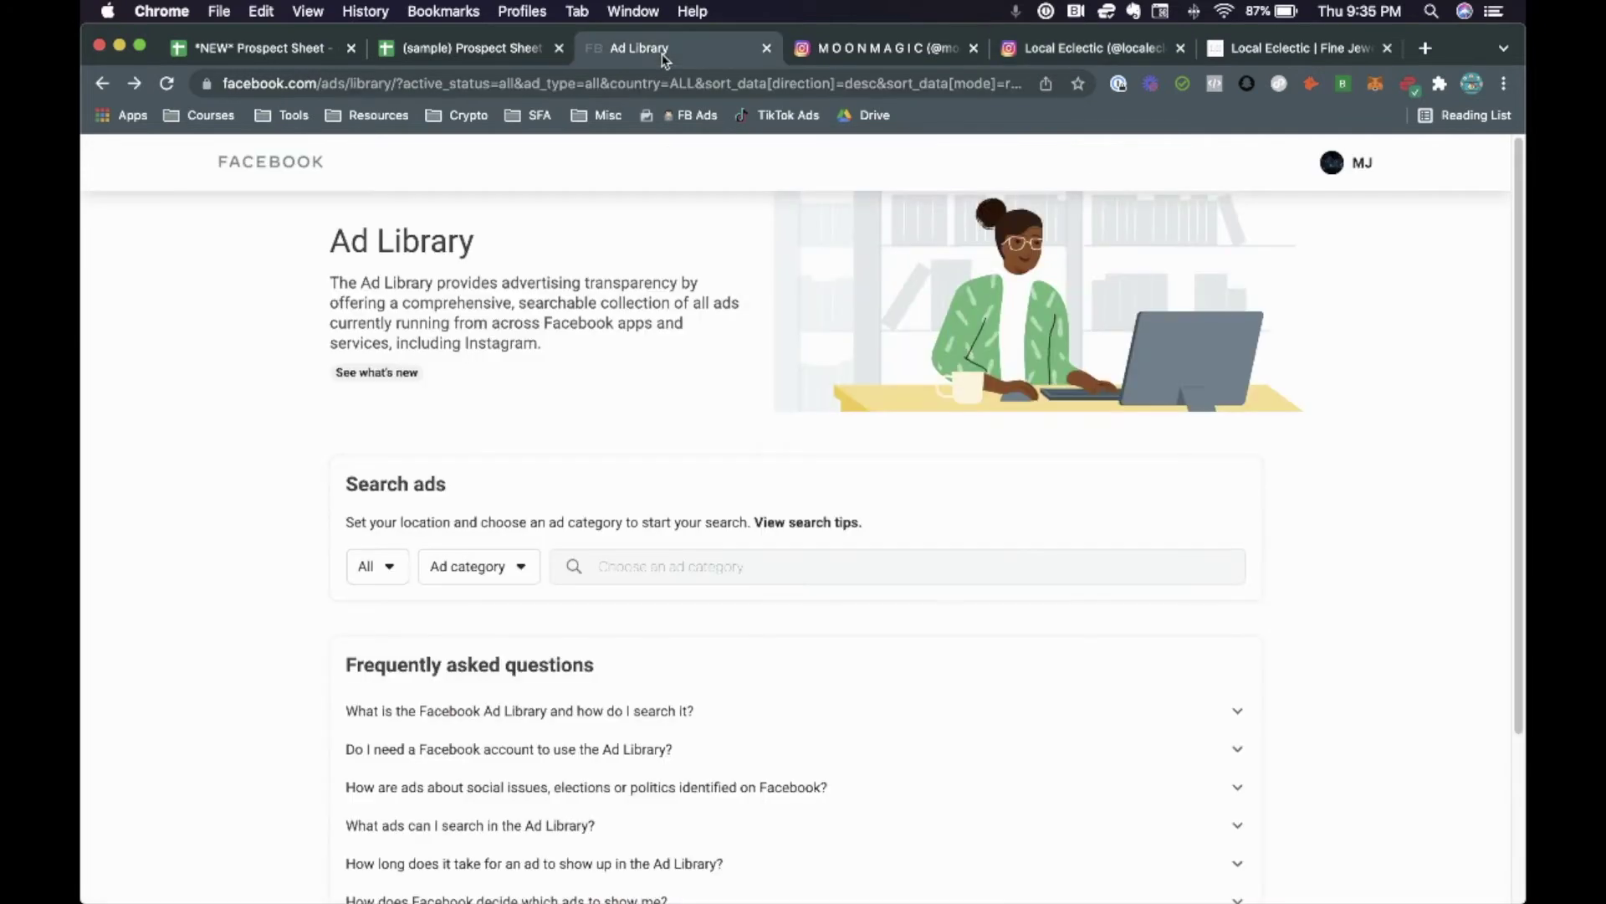
left_click(711, 567)
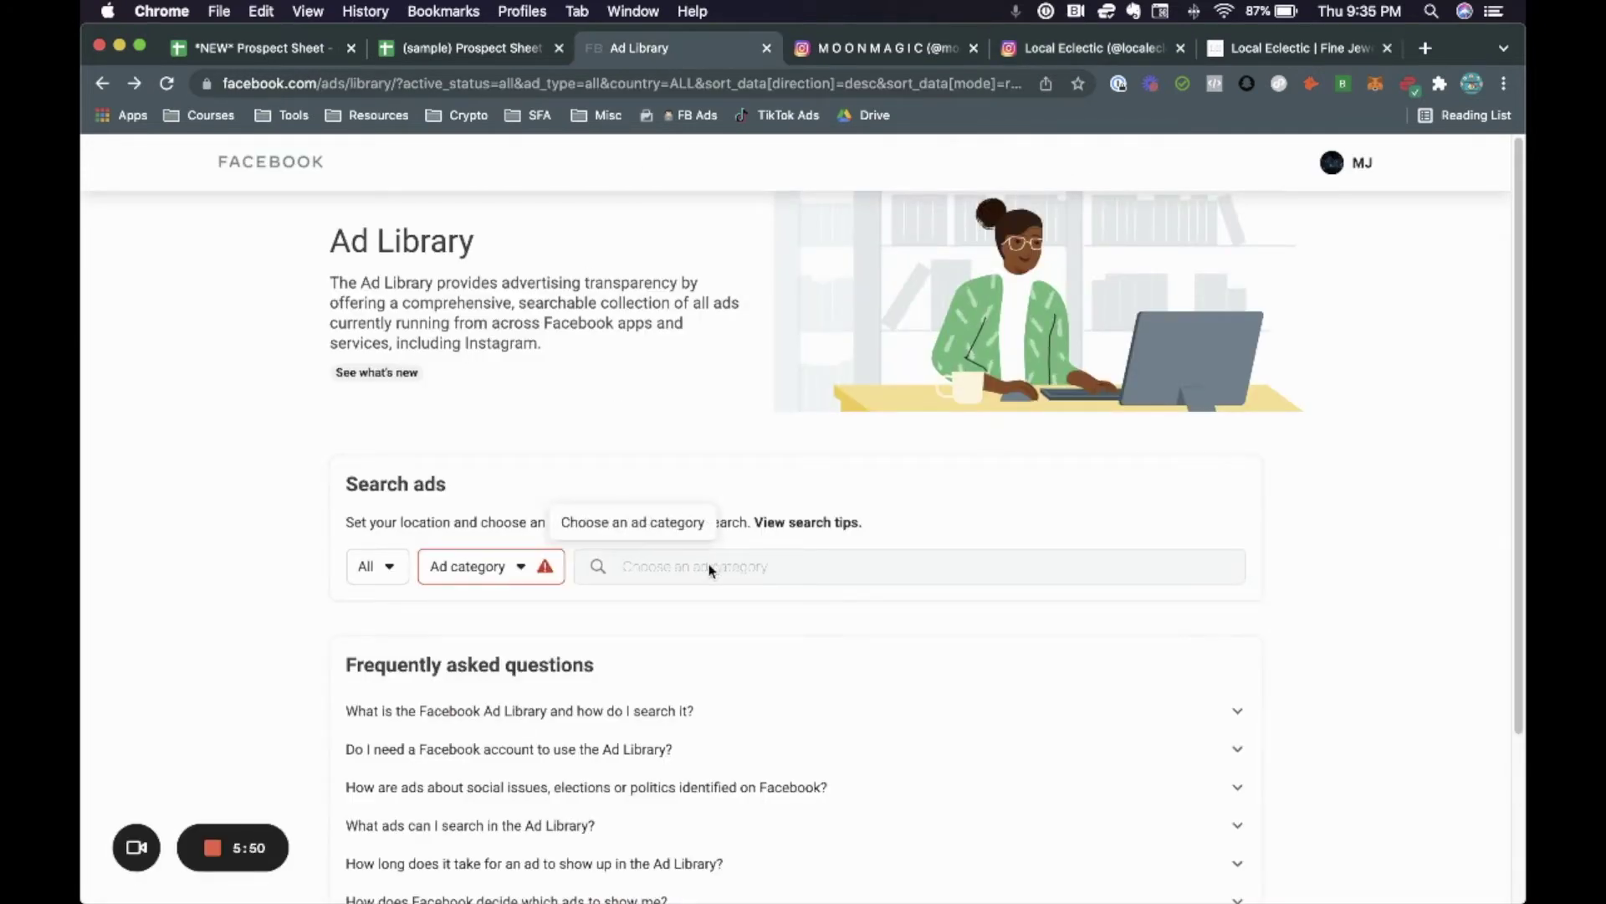
left_click(510, 572)
left_click(512, 657)
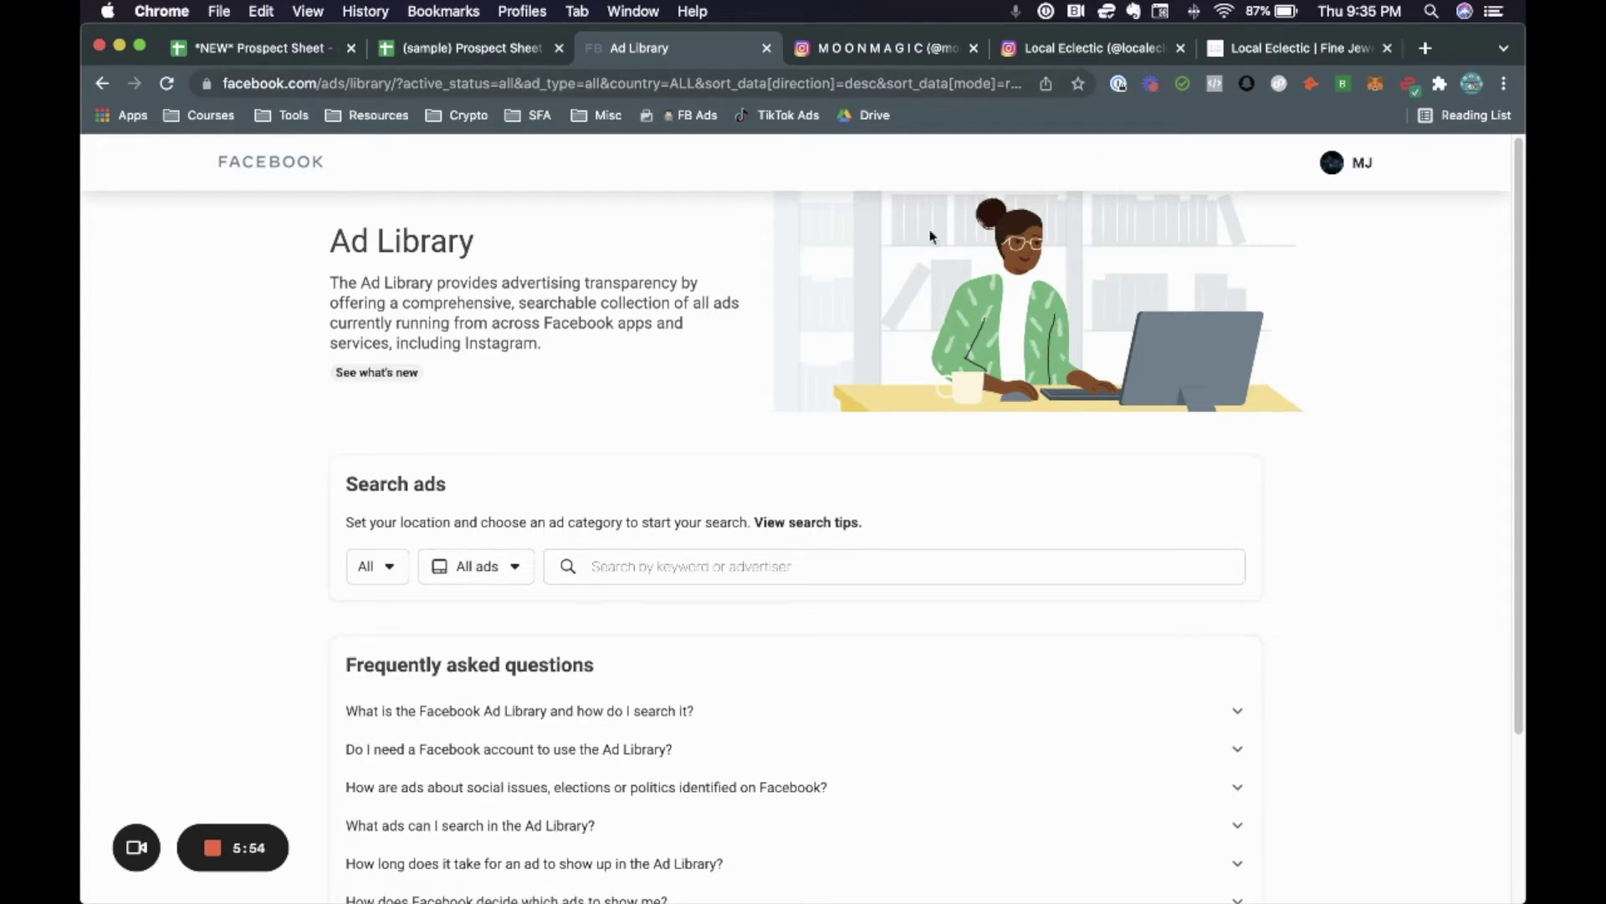
Step: Search the Ad Library for the copied handle localeclectic and open the ads of the advertiser Local Eclectic
left_click(626, 571)
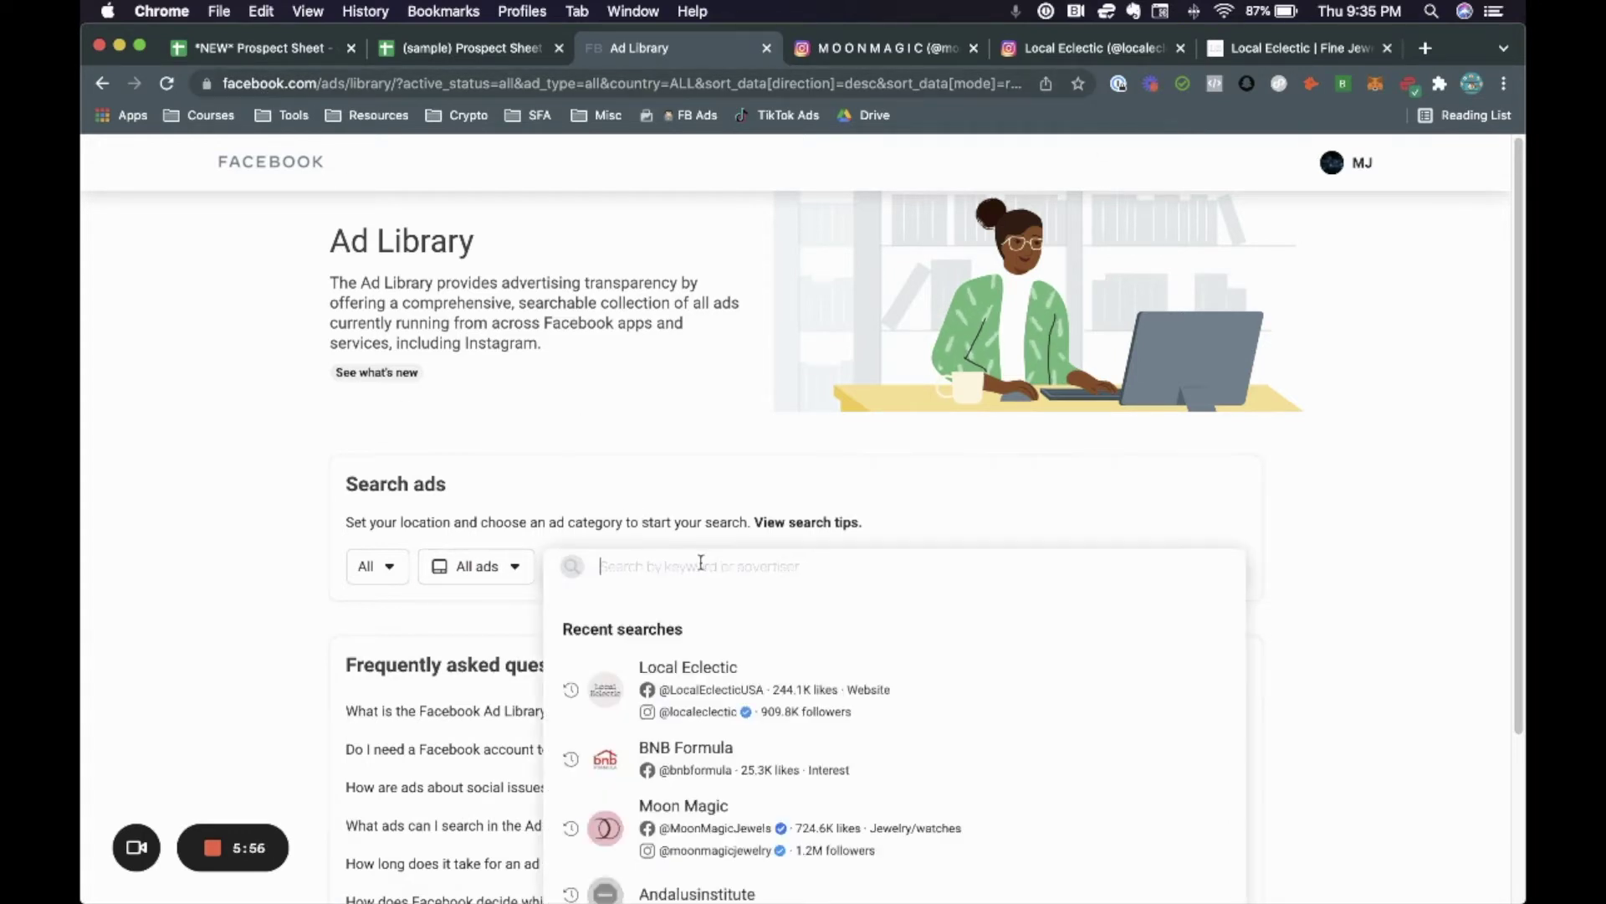
key("super+v")
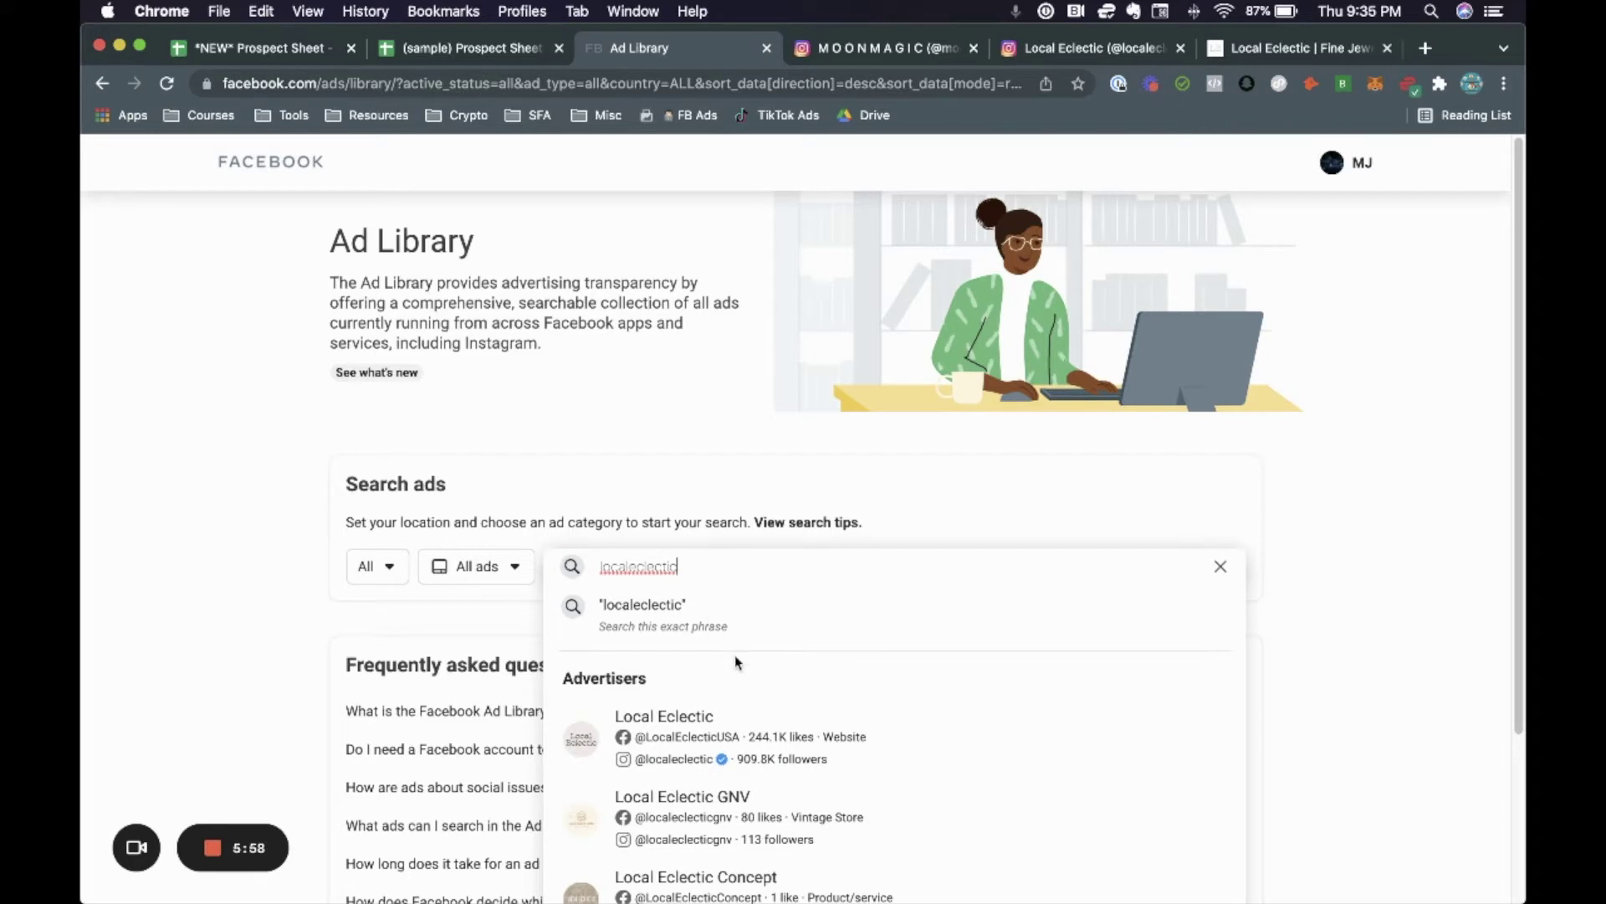
left_click(791, 761)
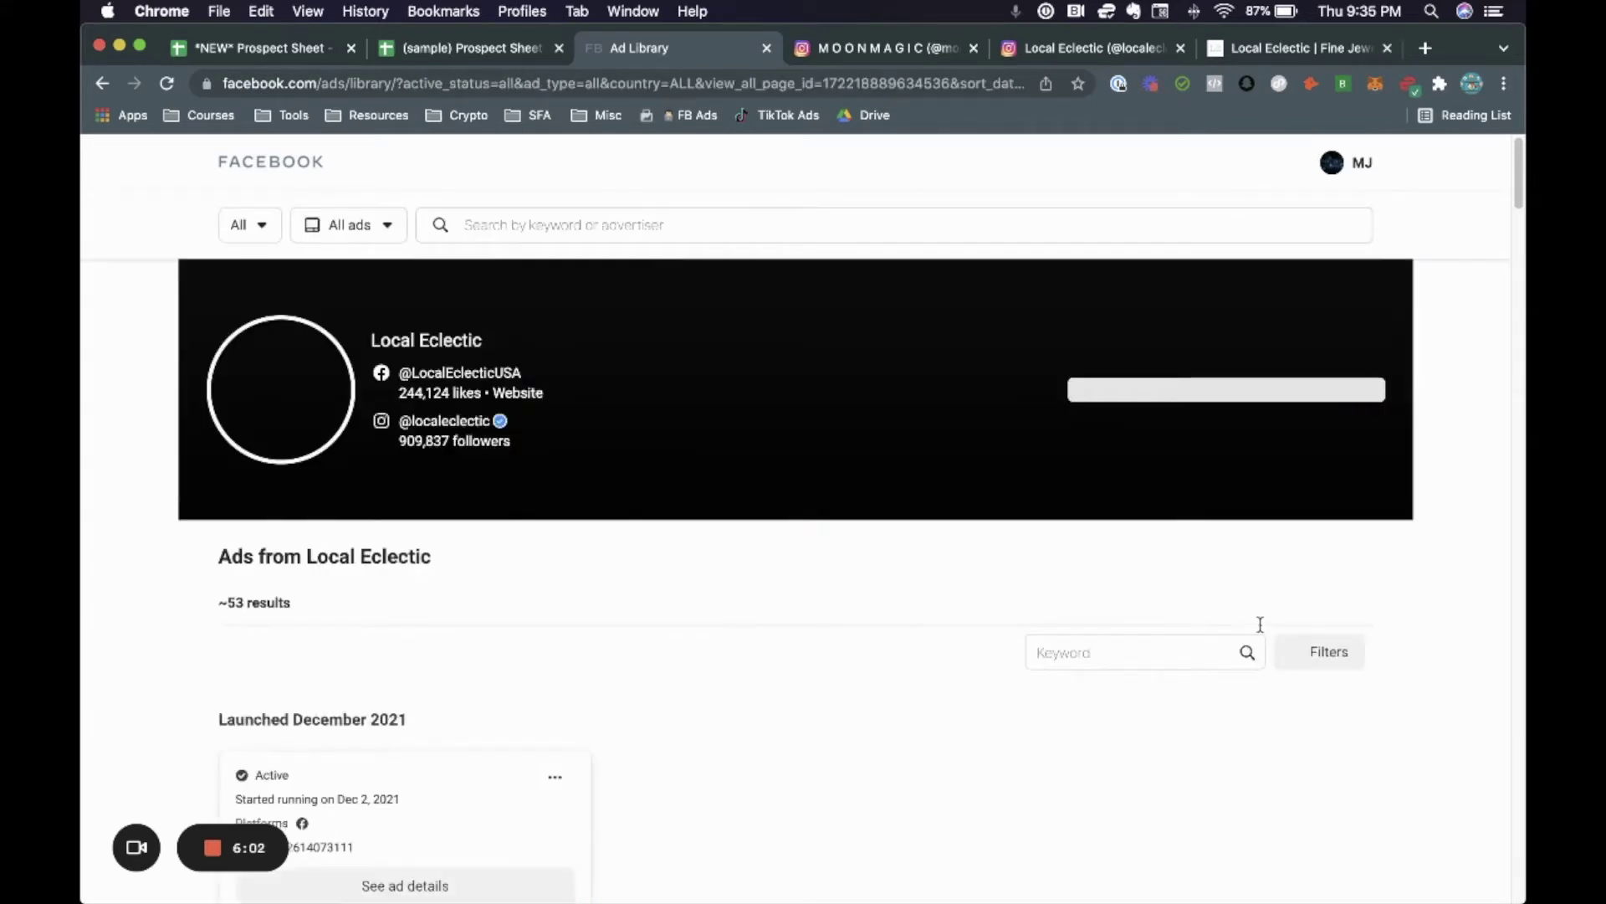
Step: Review Local Eclectic's ads launched in December and November 2021
scroll(1393, 624, "down", 2)
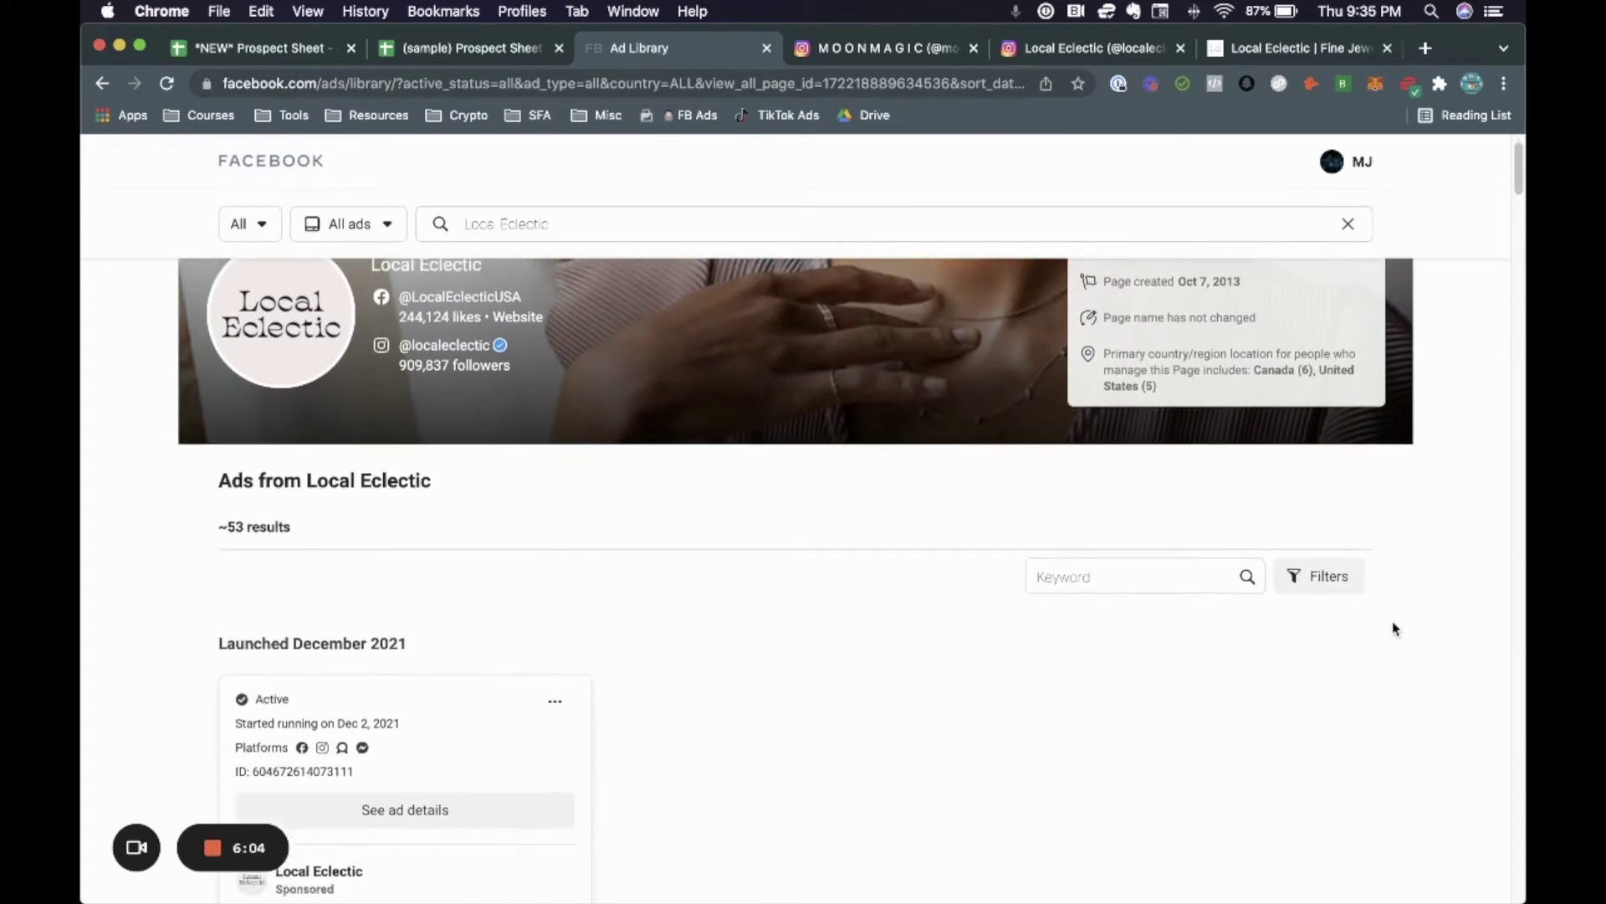
scroll(500, 548, "down", 5)
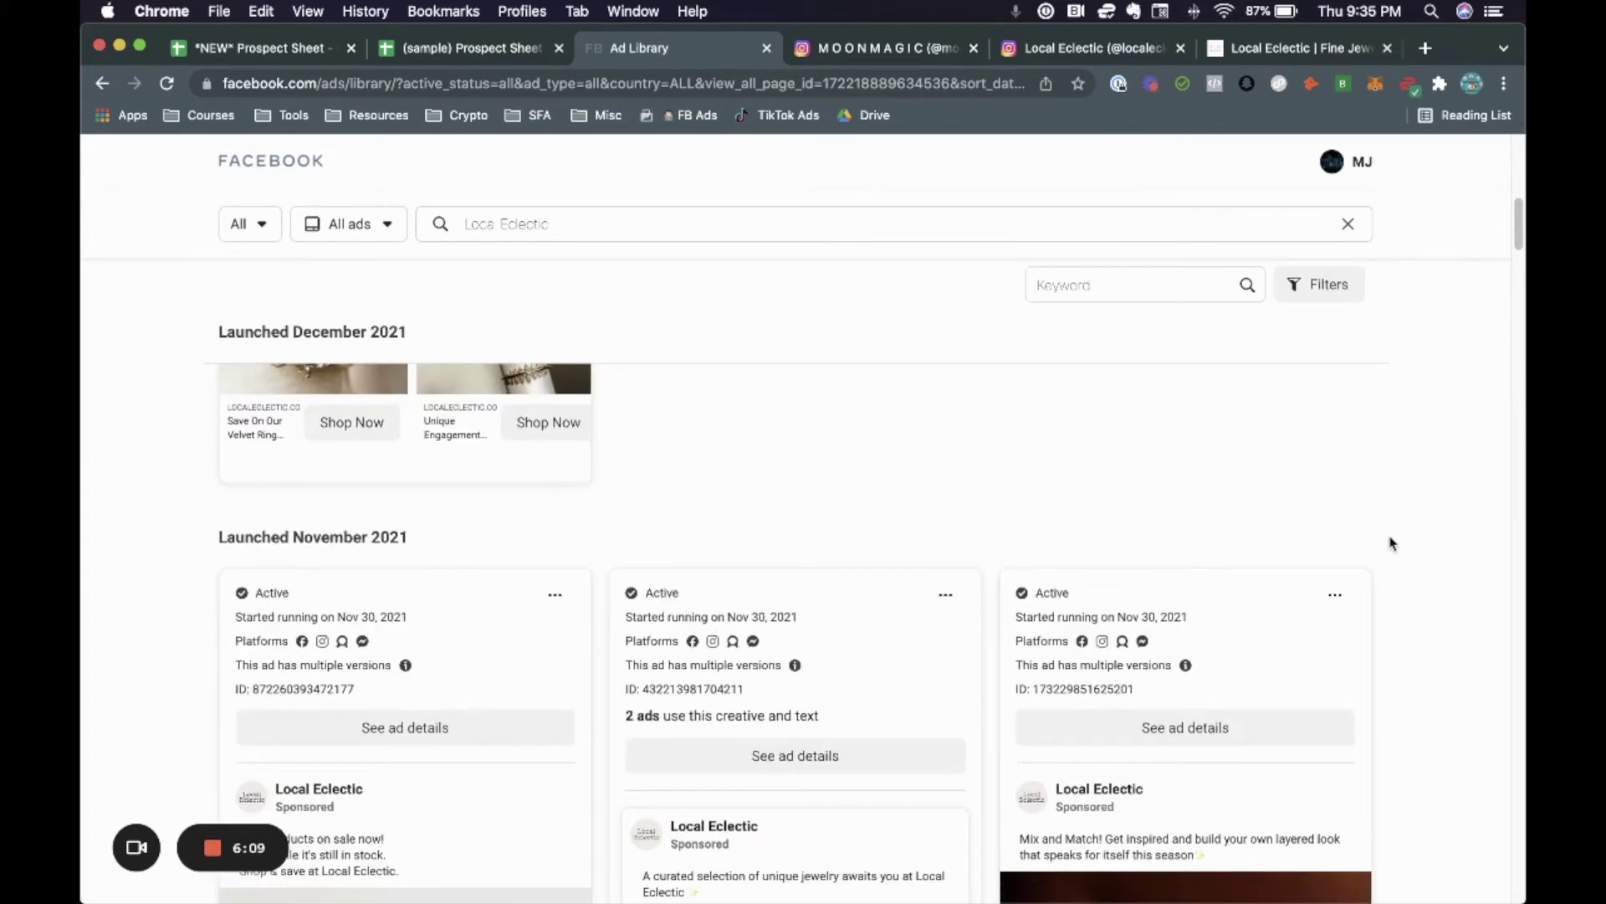
scroll(1398, 538, "down", 1)
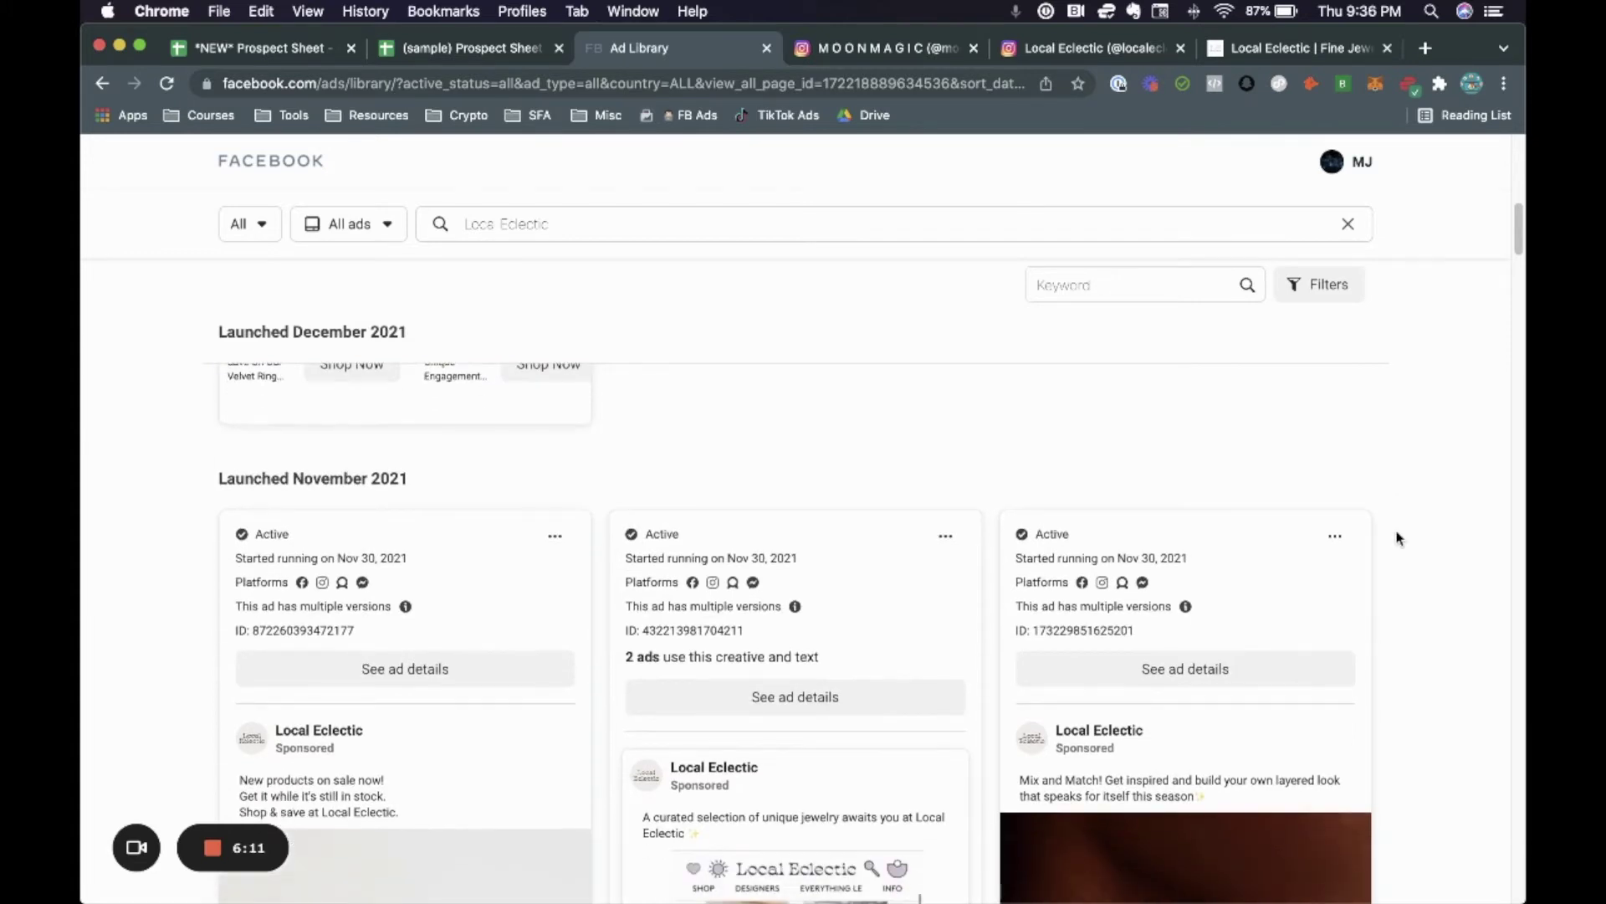
scroll(1398, 538, "down", 4)
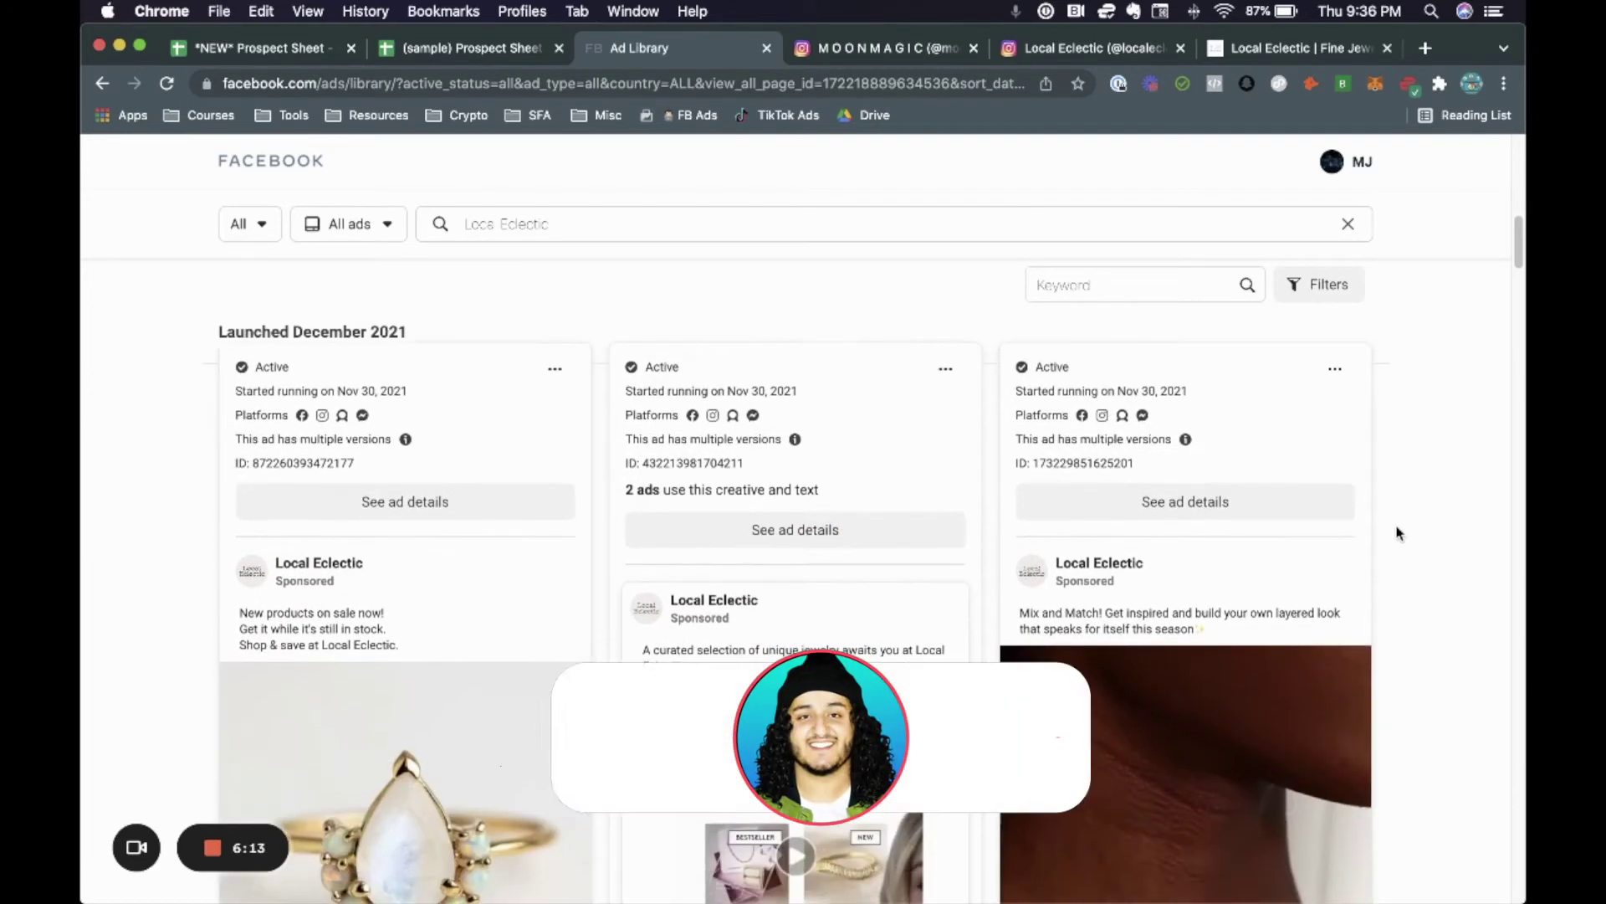
scroll(1399, 532, "down", 5)
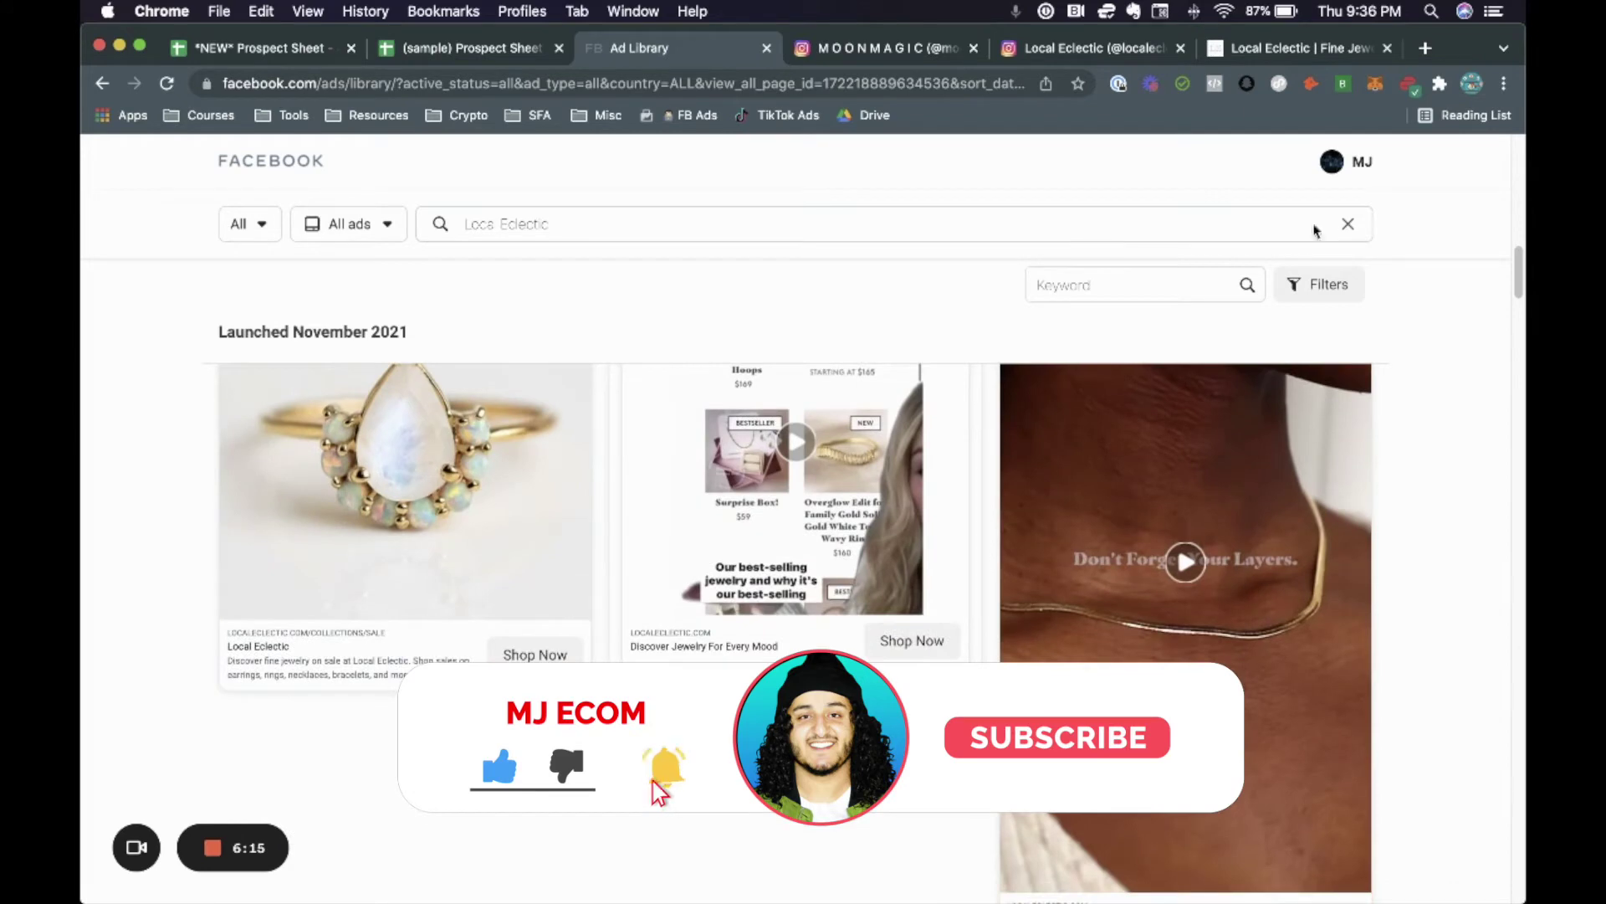
Step: Revisit Local Eclectic's website and Instagram profile, examine more of its November 2021 ads, and return to the website
left_click(1289, 48)
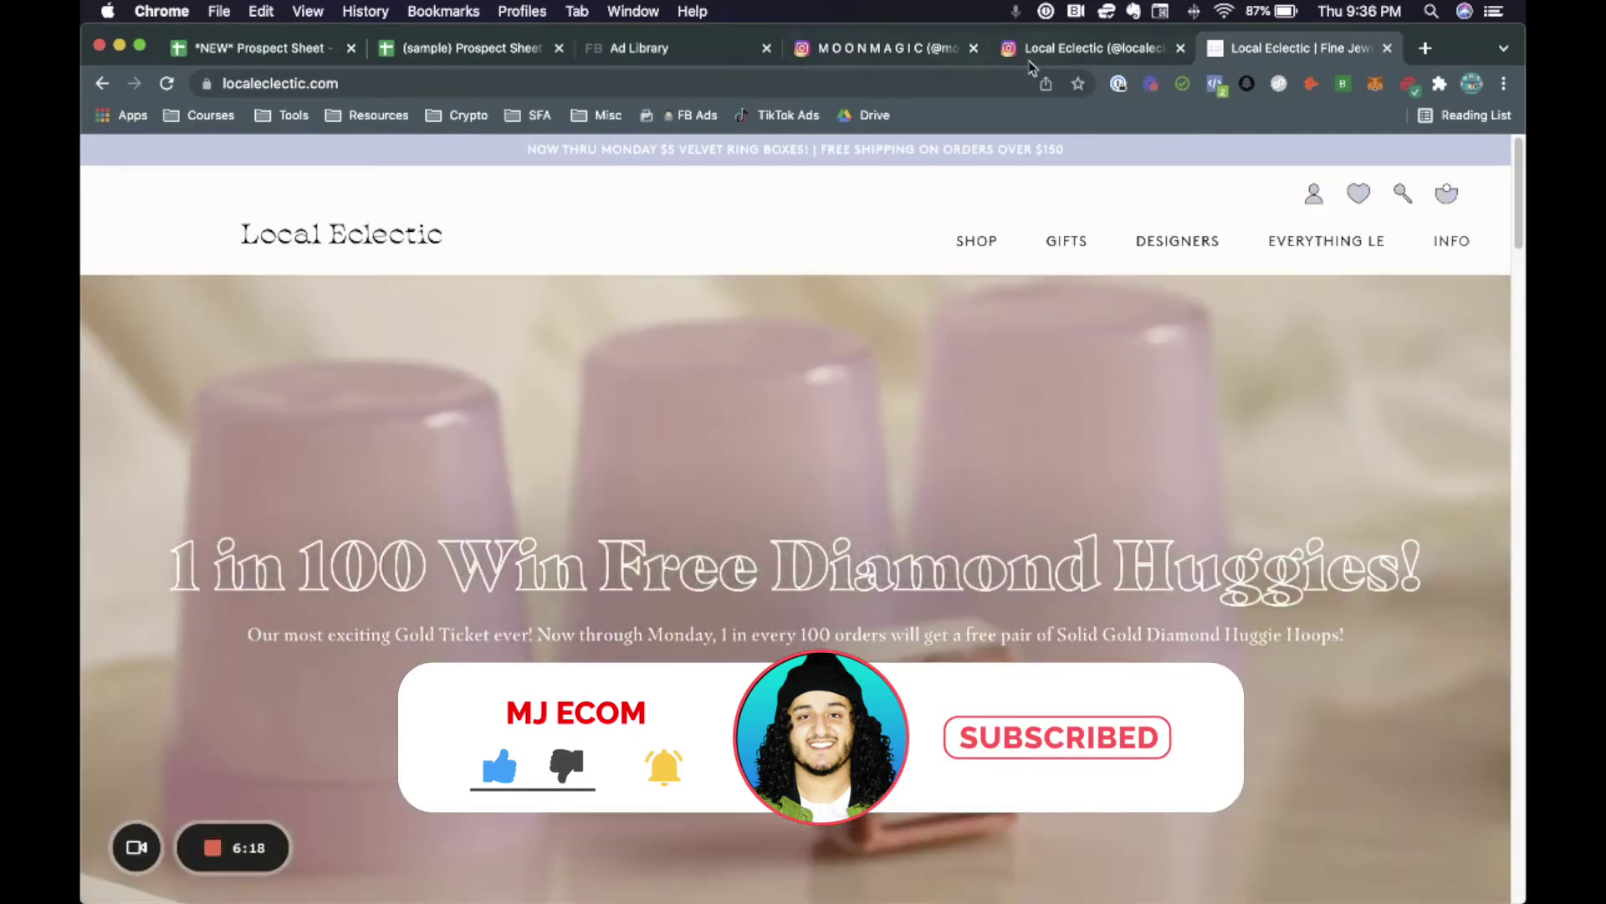
left_click(1031, 52)
left_click(736, 50)
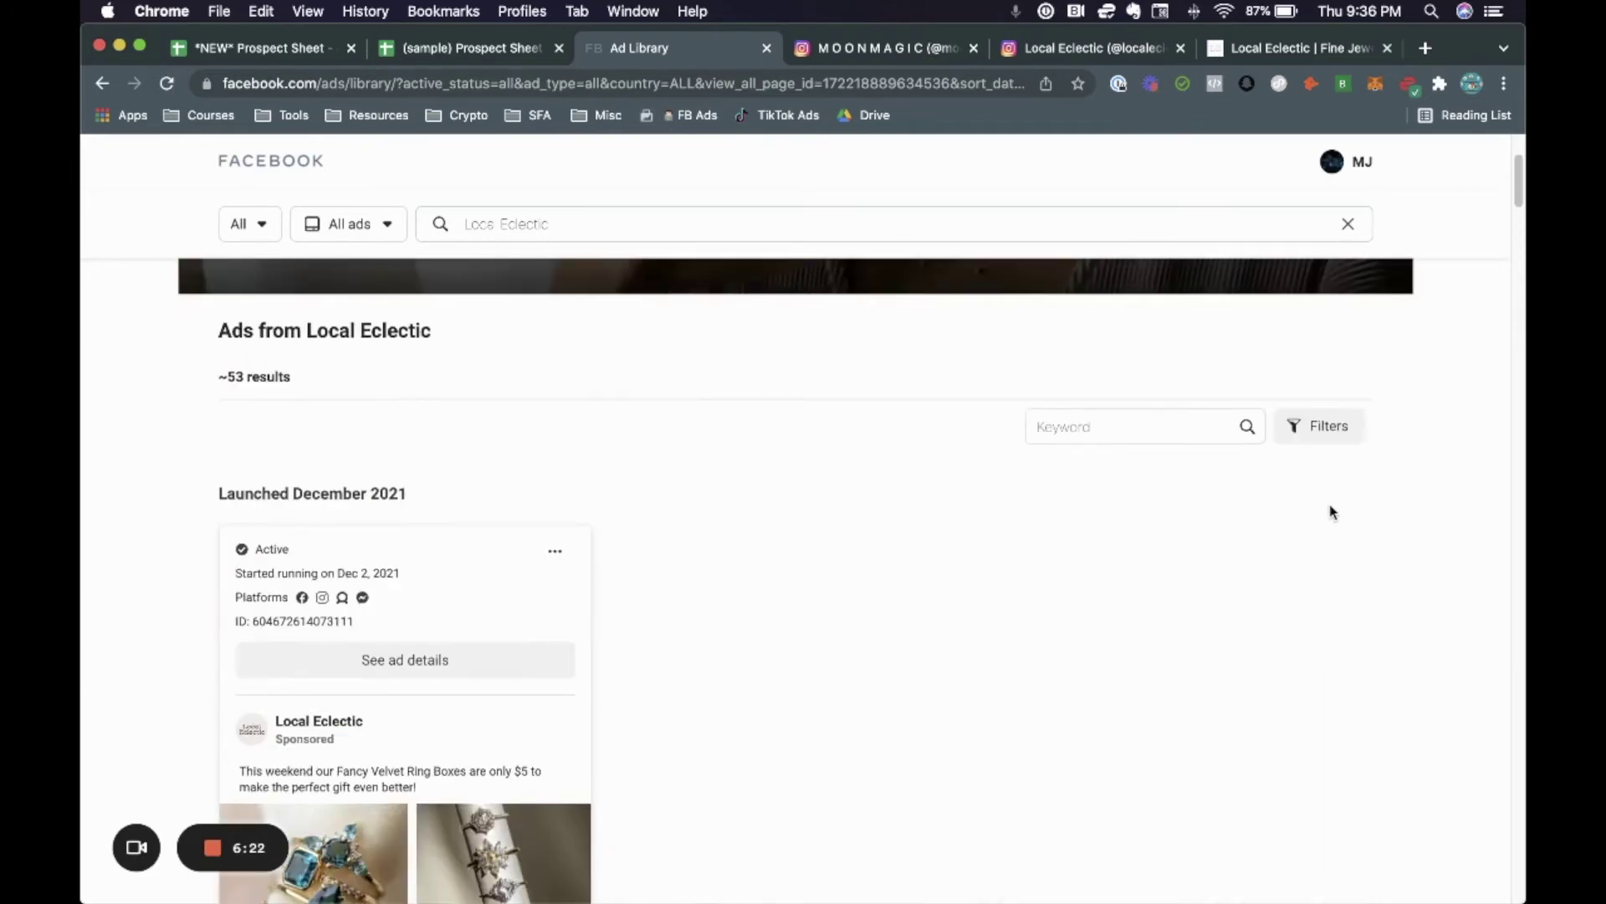
scroll(1431, 549, "down", 15)
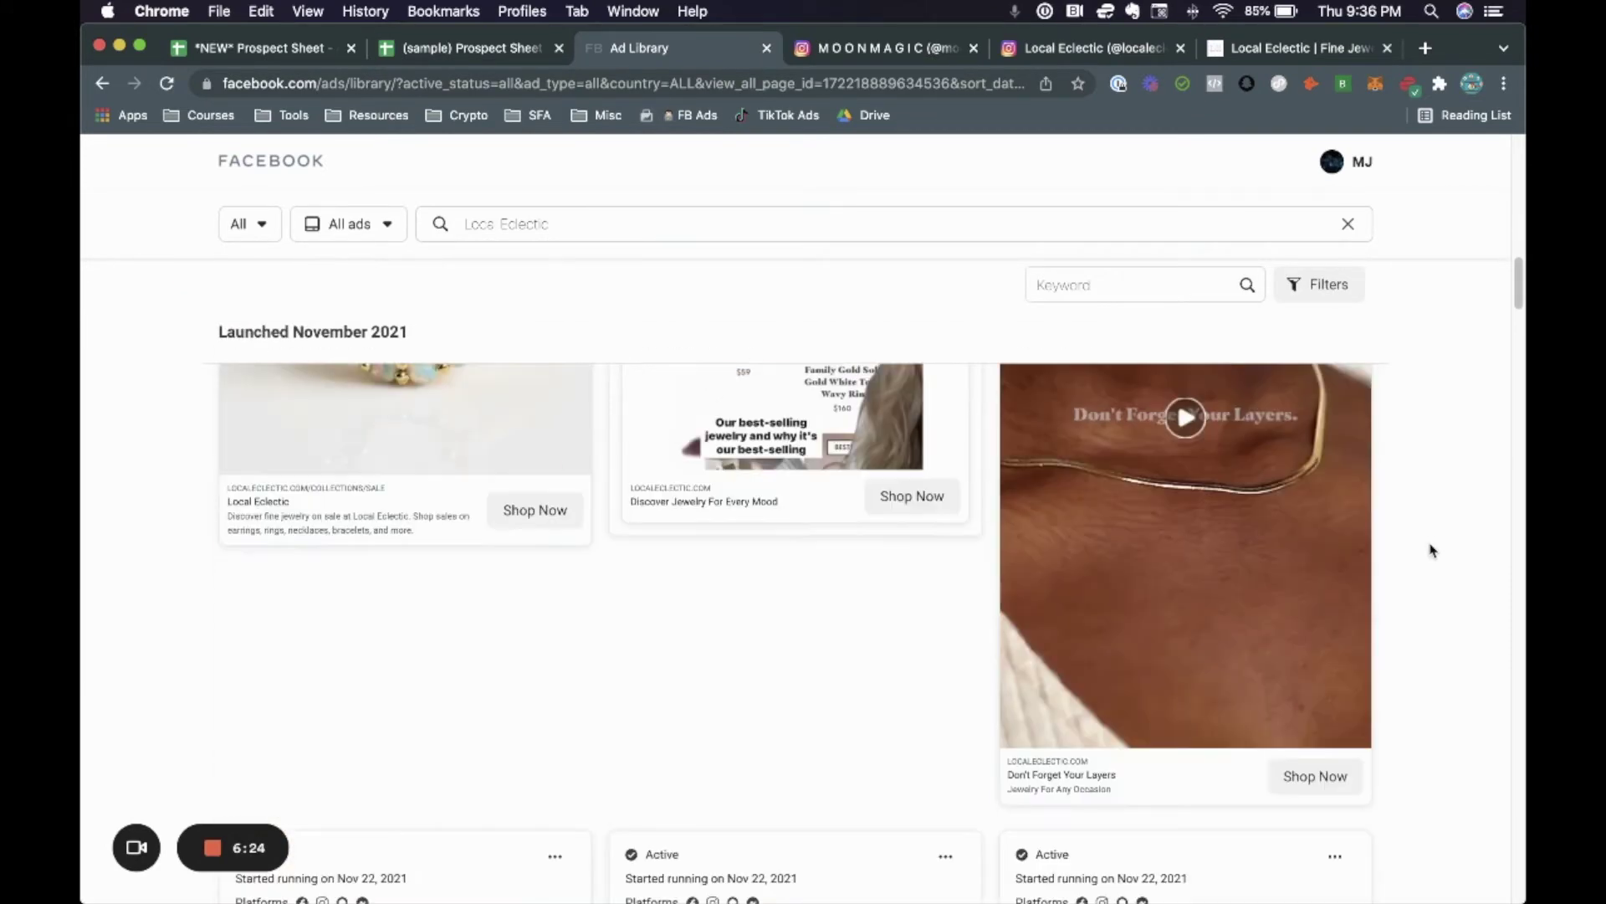
scroll(1430, 549, "down", 3)
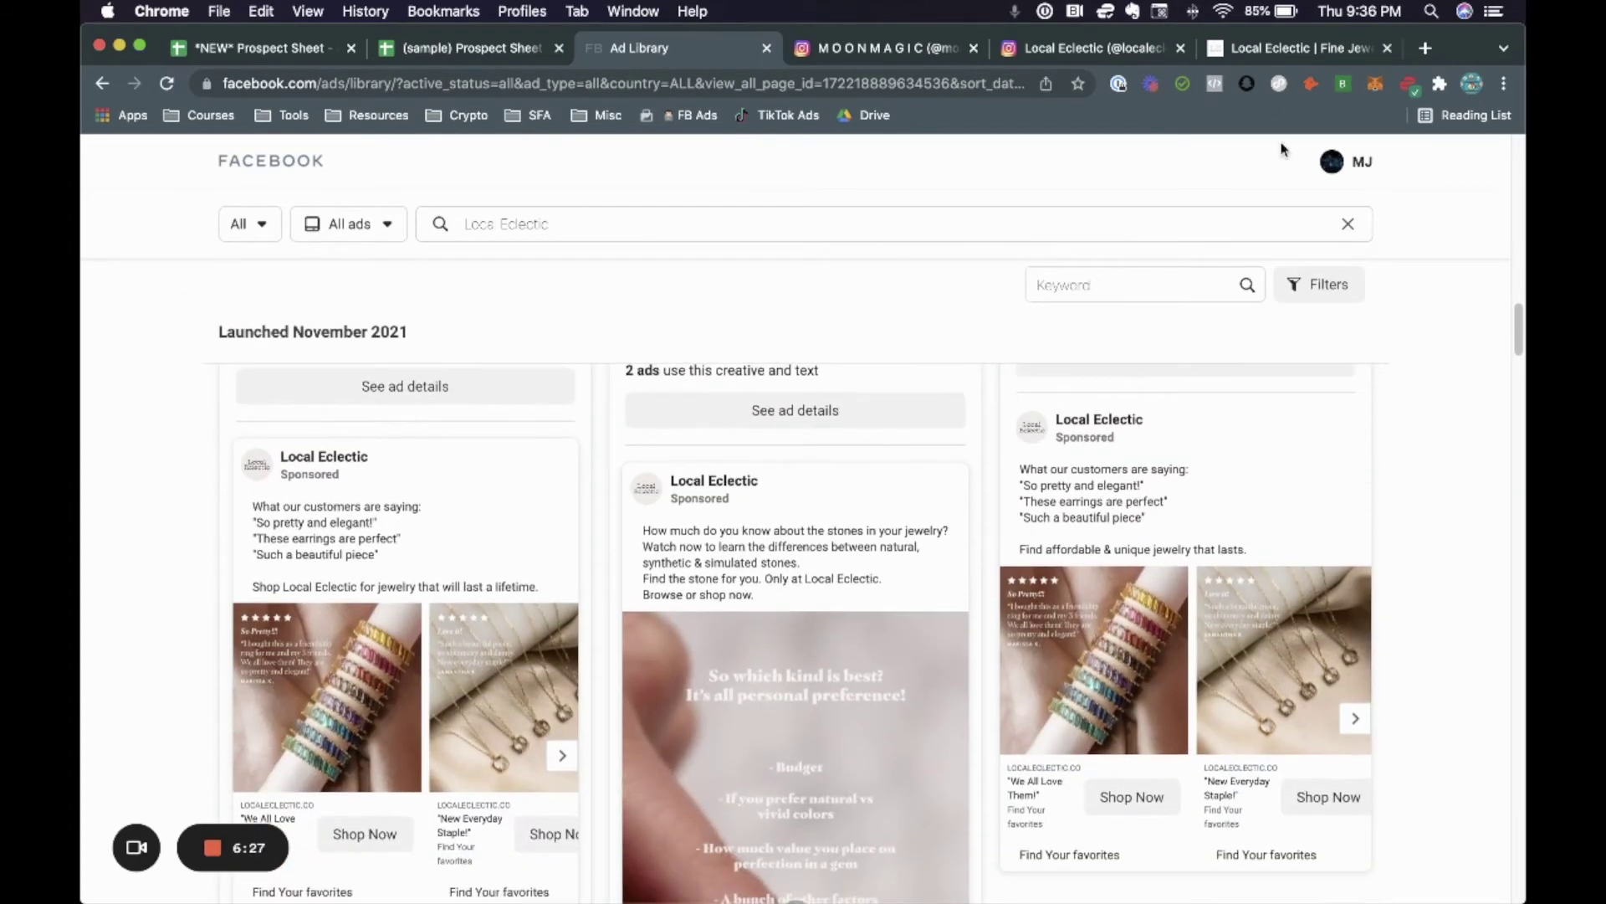
left_click(1240, 49)
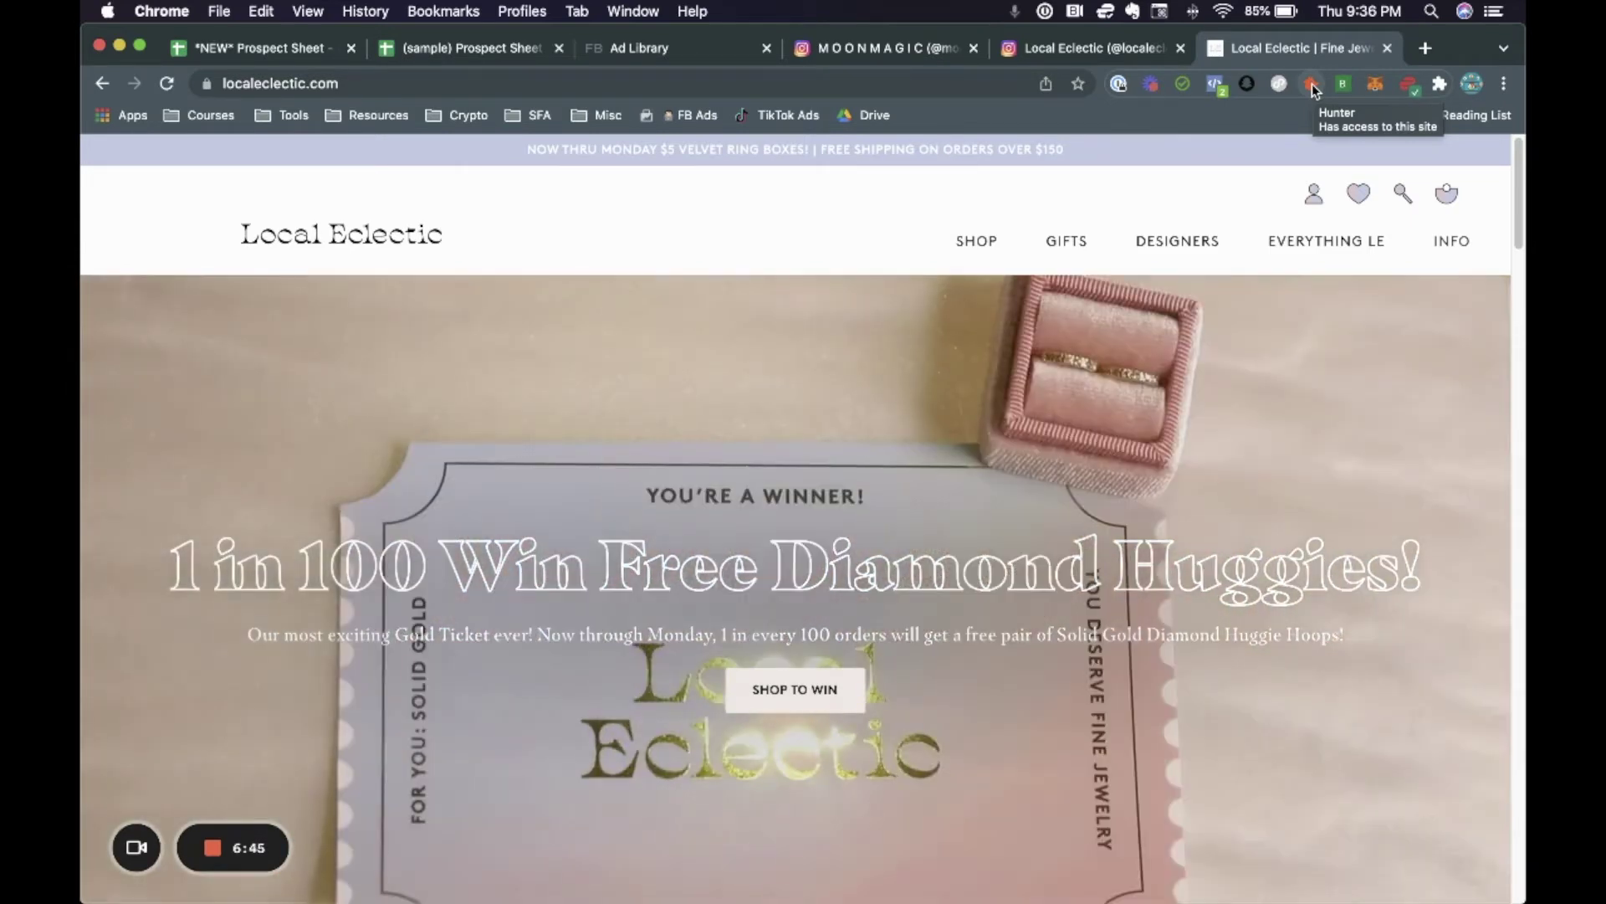
Step: Look up Local Eclectic's contact e-mail addresses with the Hunter extension and pick the general support address
left_click(1311, 84)
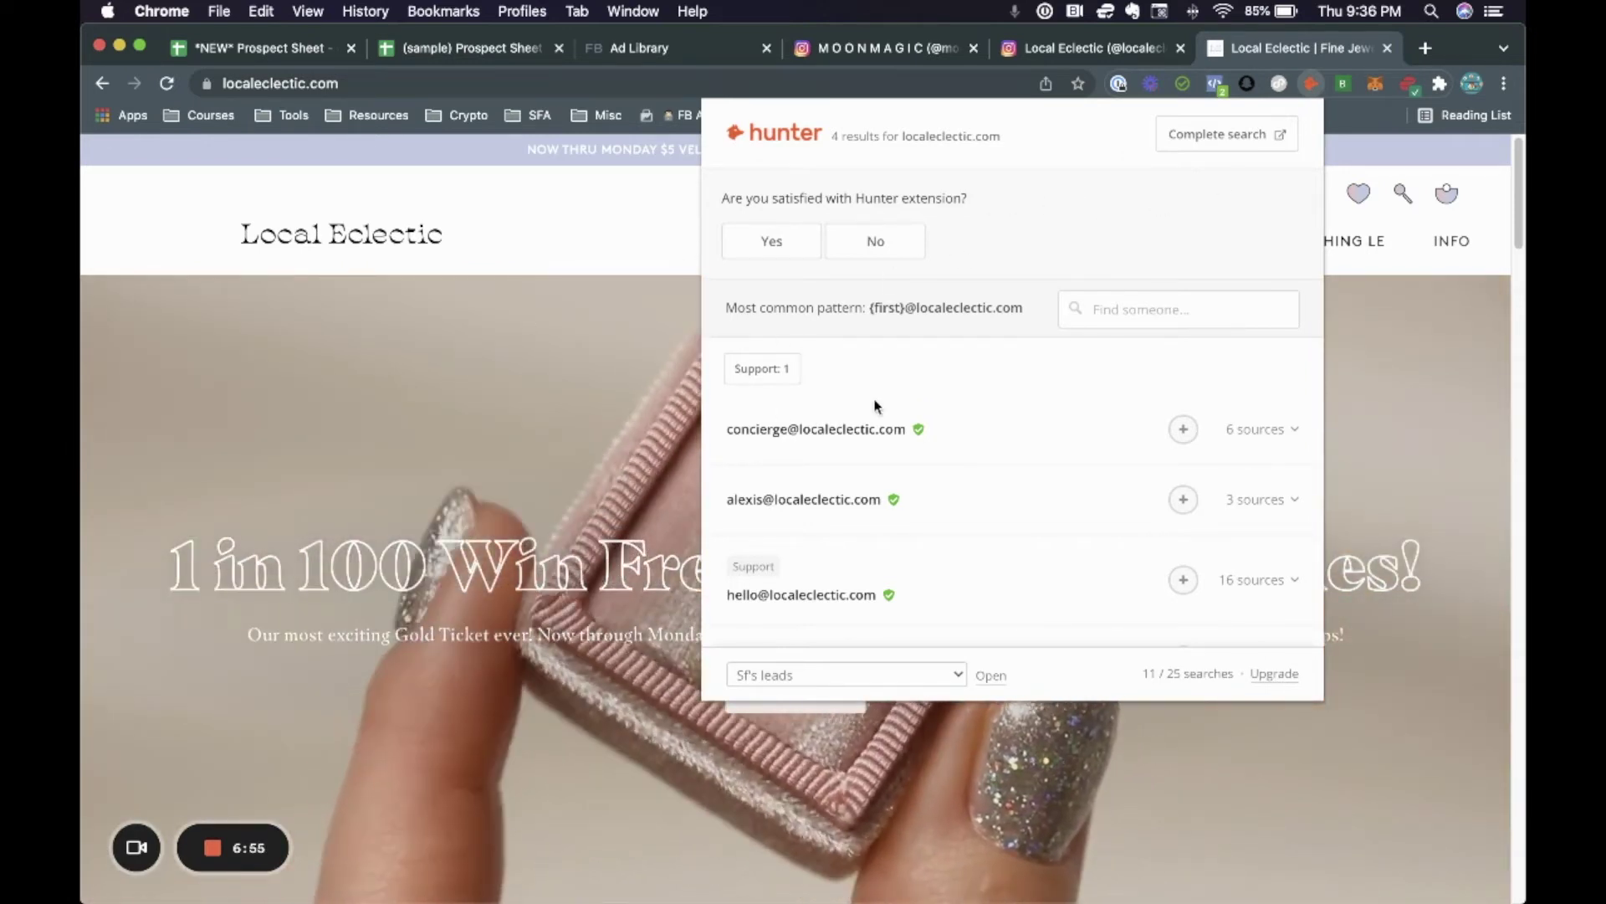
scroll(875, 416, "down", 2)
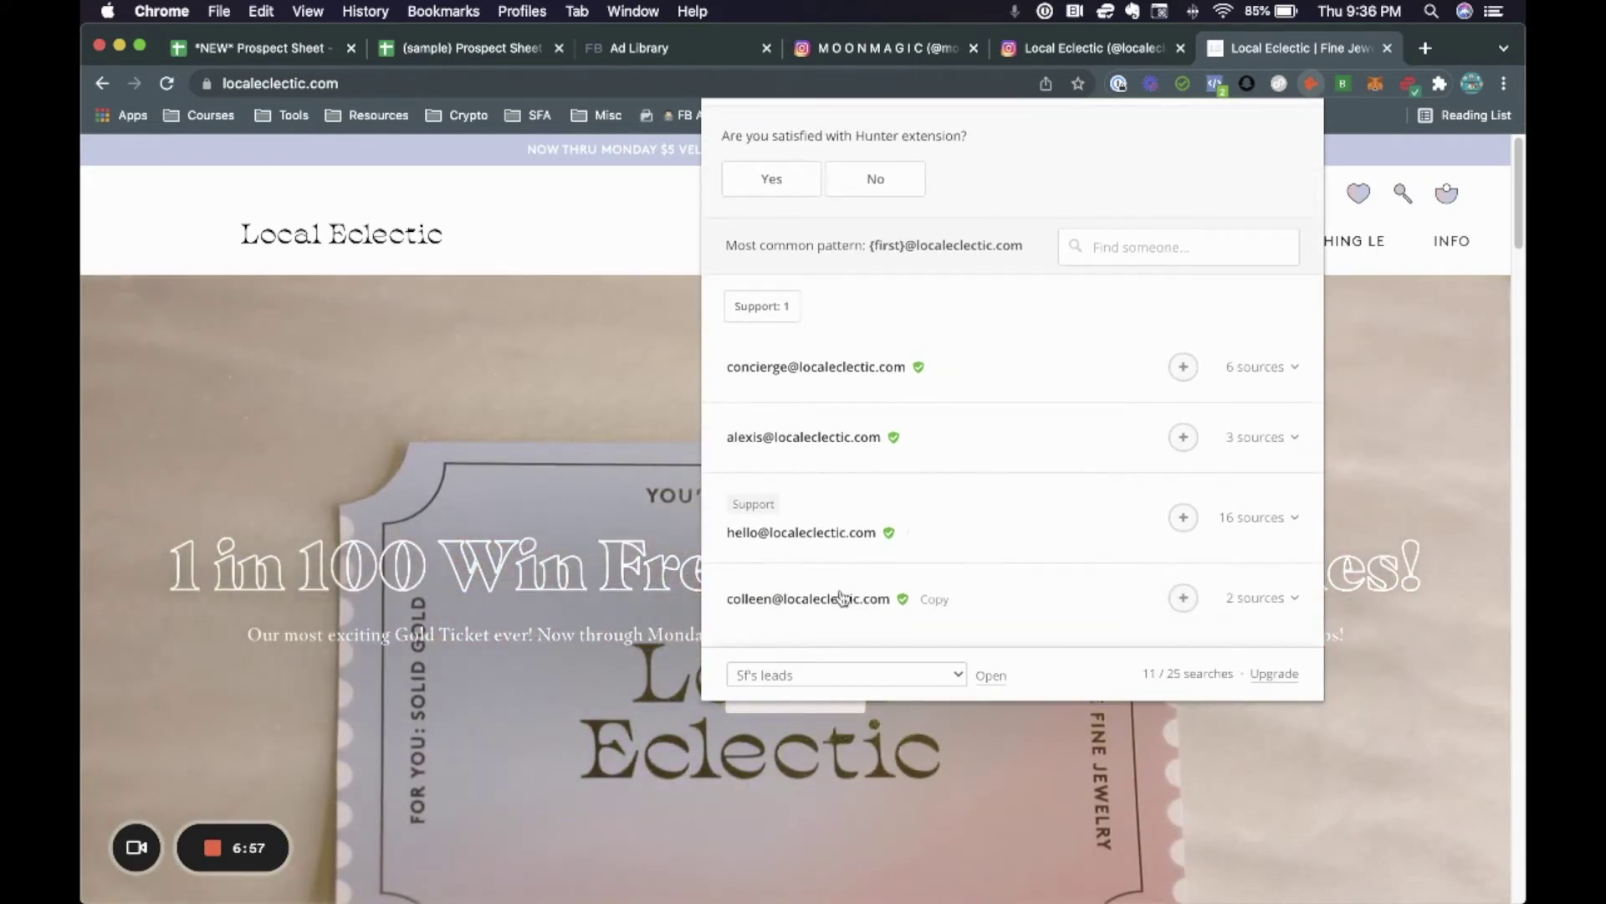
scroll(842, 595, "down", 1)
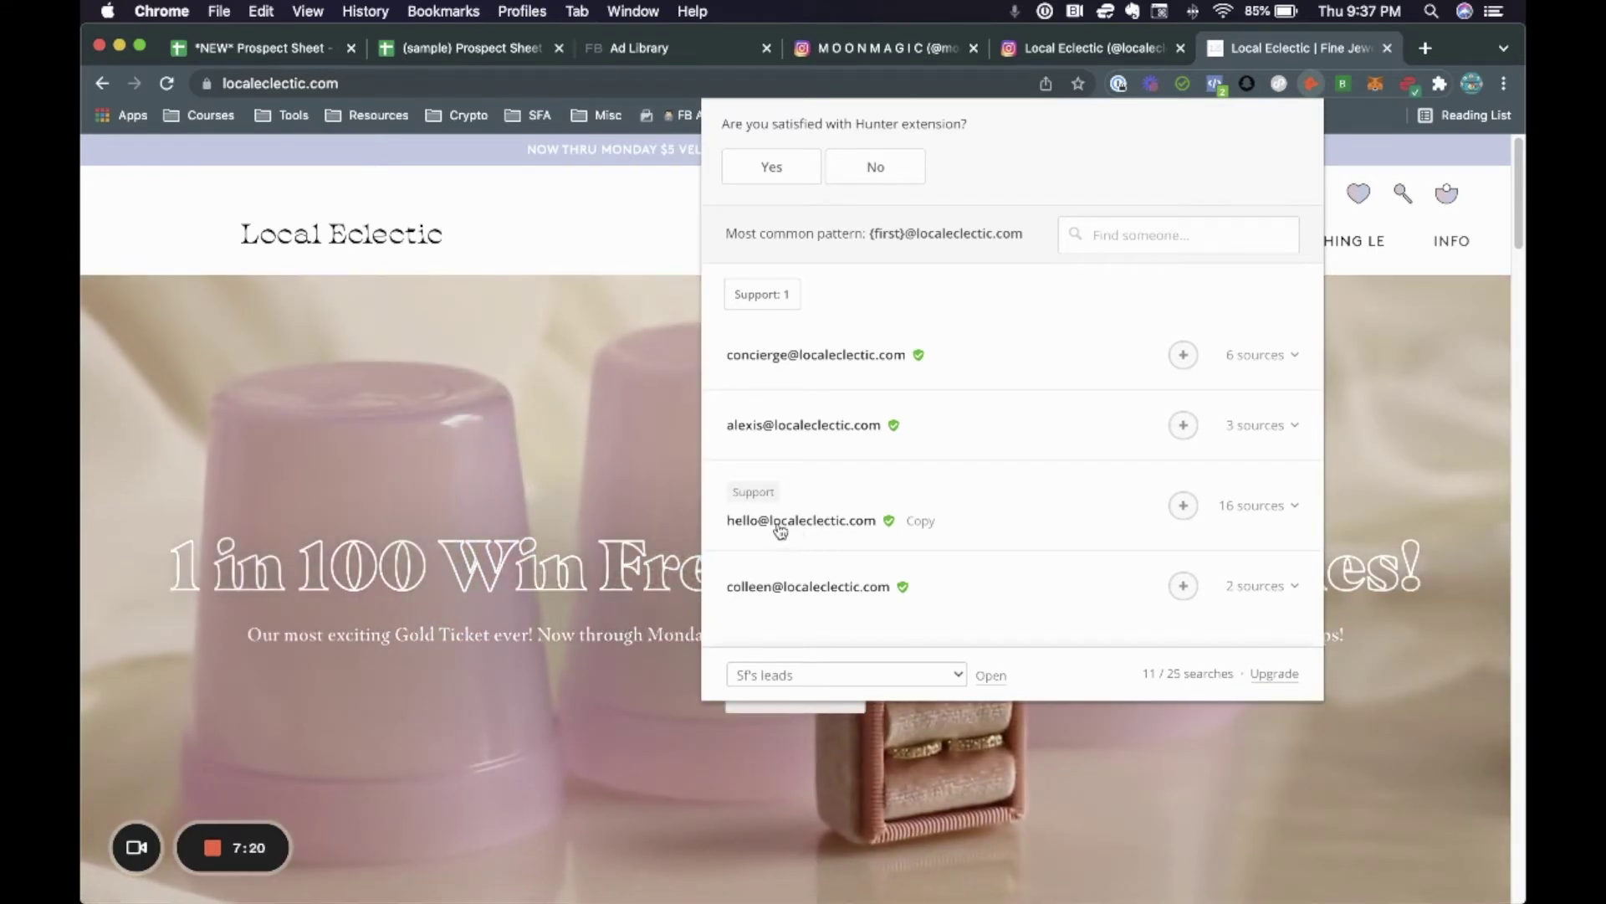
left_click(780, 527)
Step: In row 2 of the sample prospect sheet, set the Status to Open and enter Local Eclectic as the Name
left_click(469, 48)
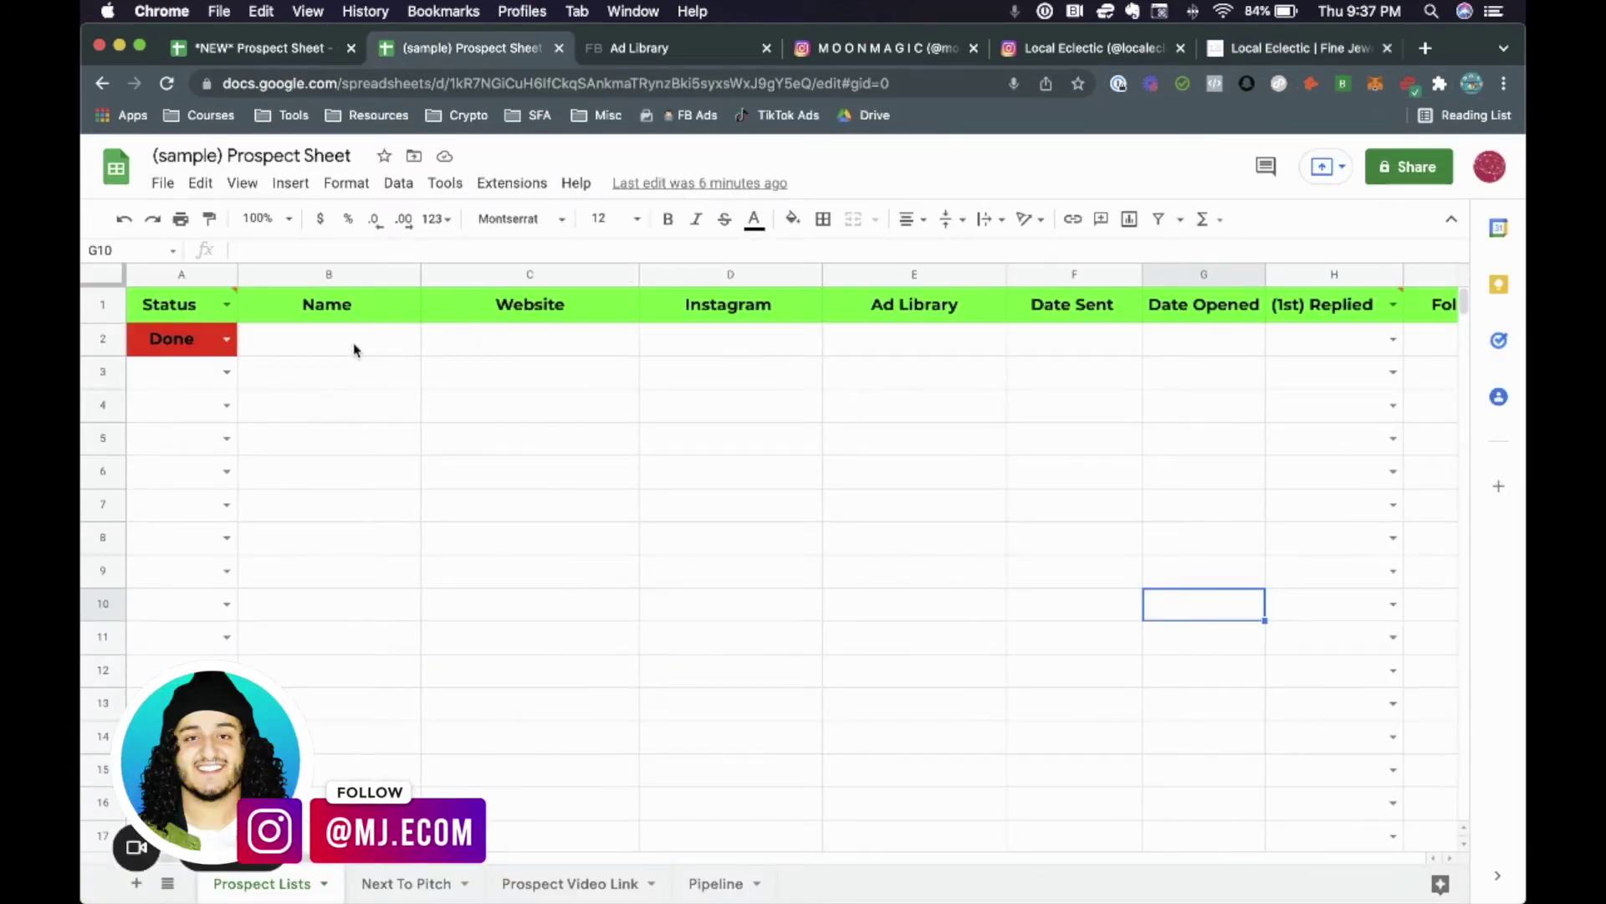
left_click(1053, 50)
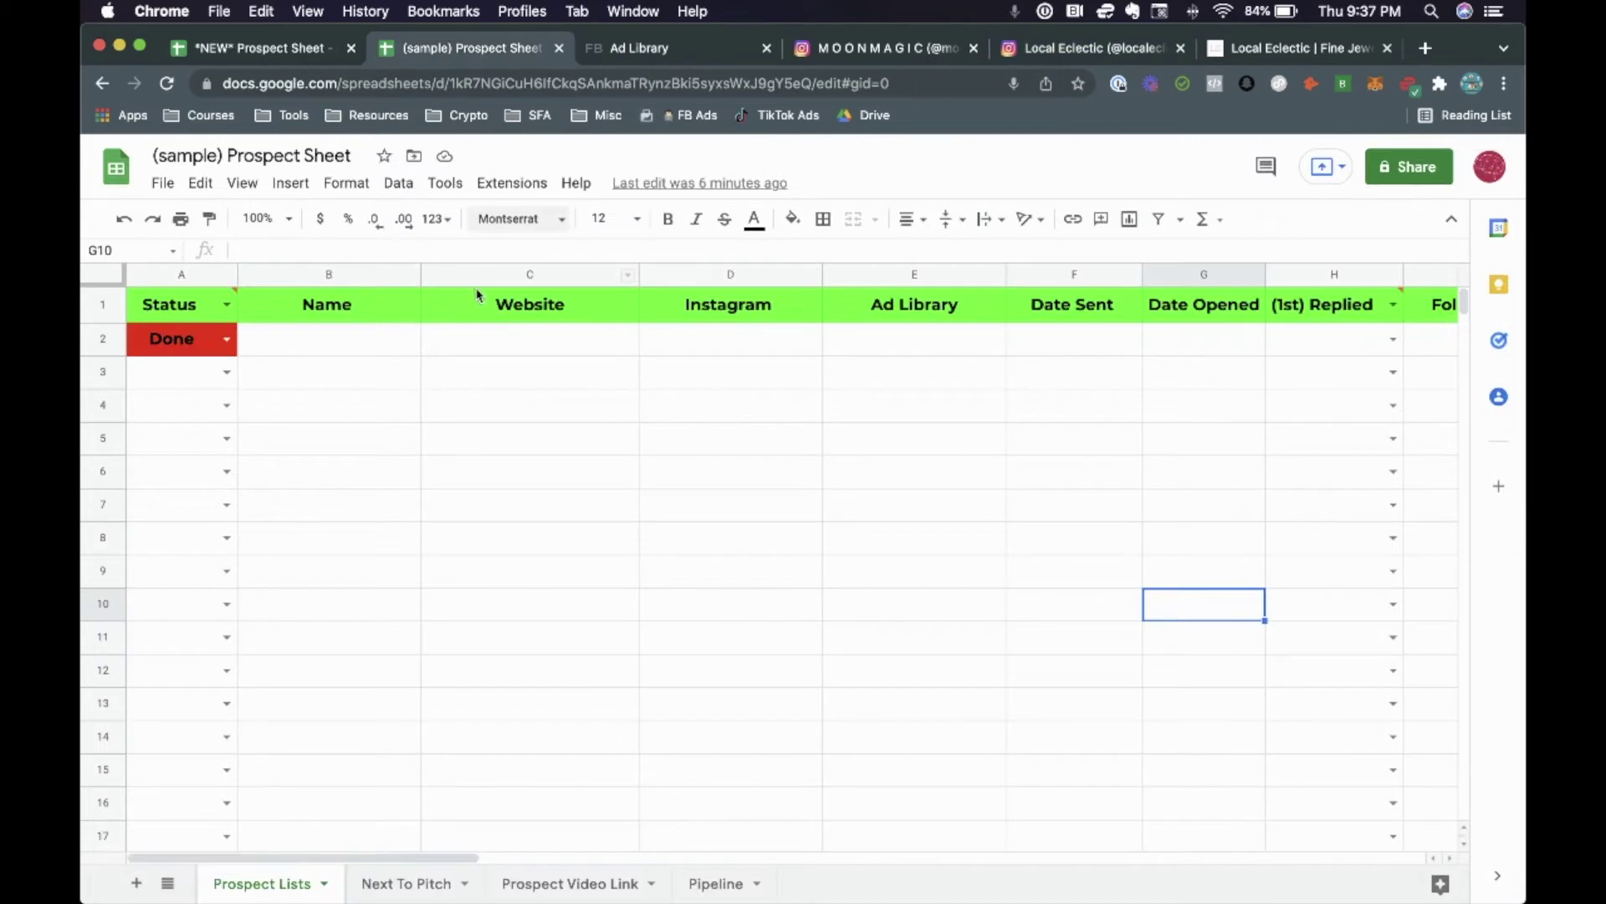
left_click(230, 343)
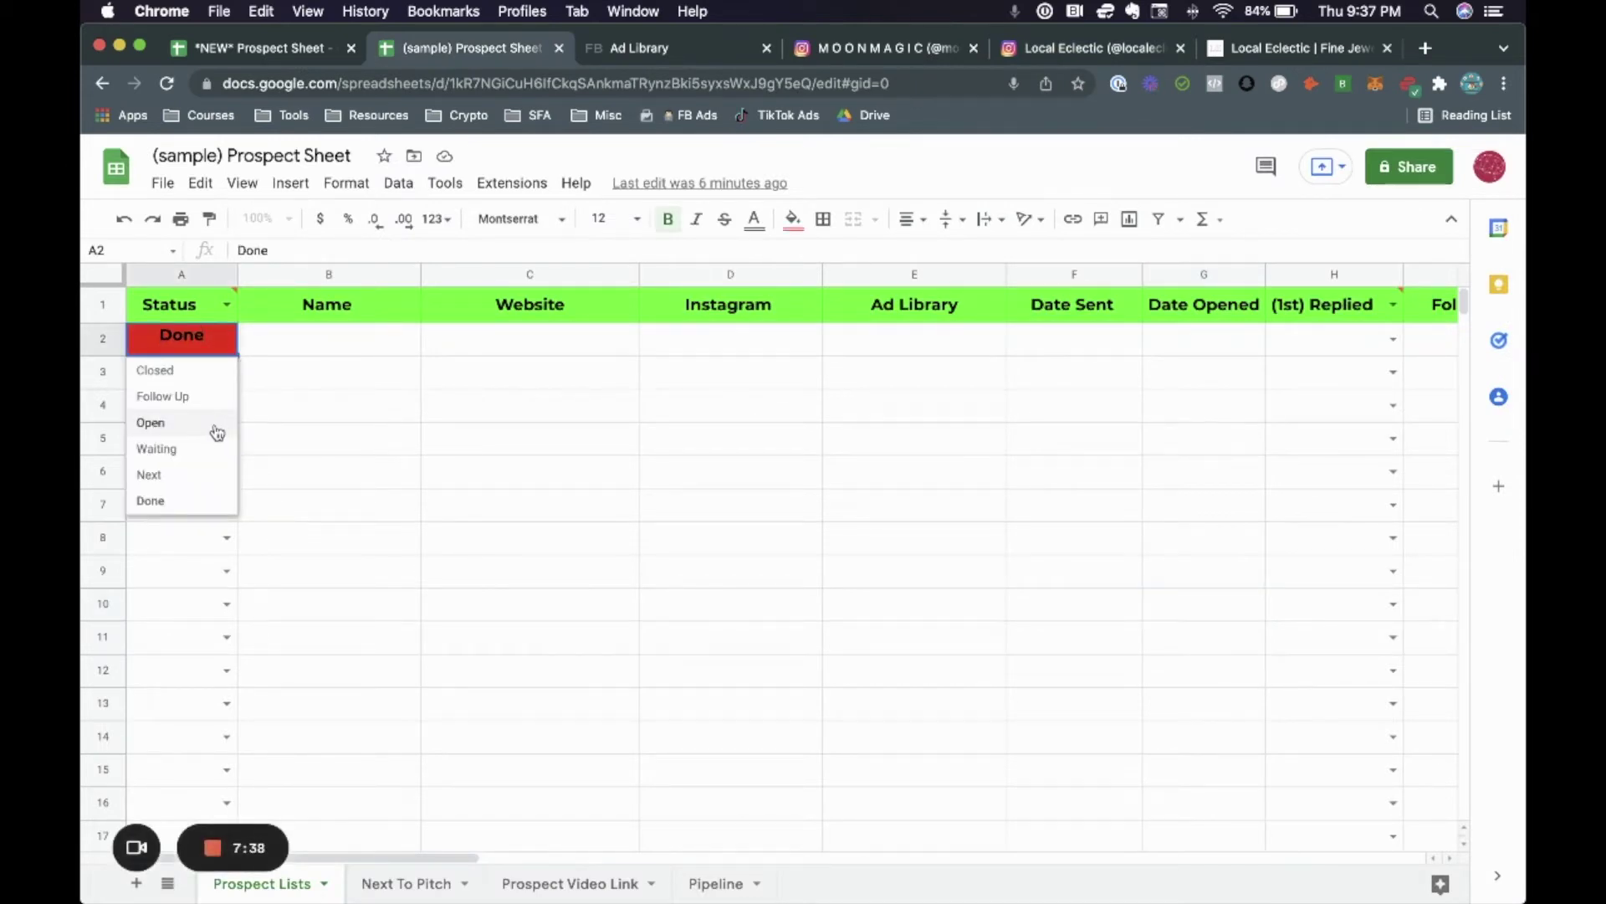
left_click(213, 425)
left_click(333, 350)
type("Loc")
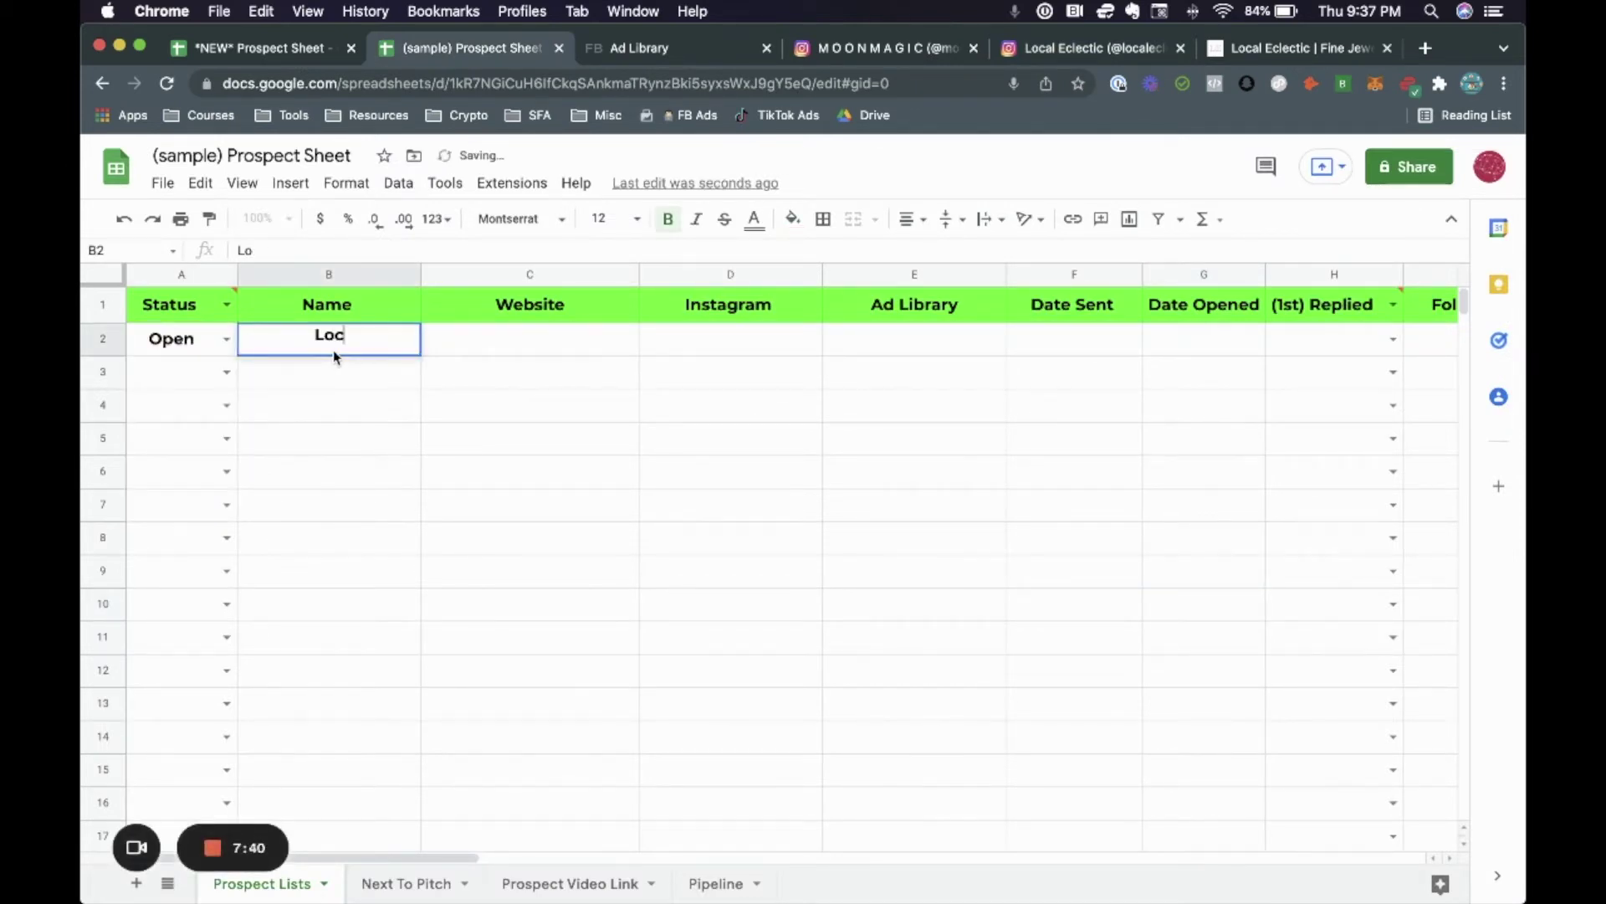
type("al Eclectic")
key("Tab")
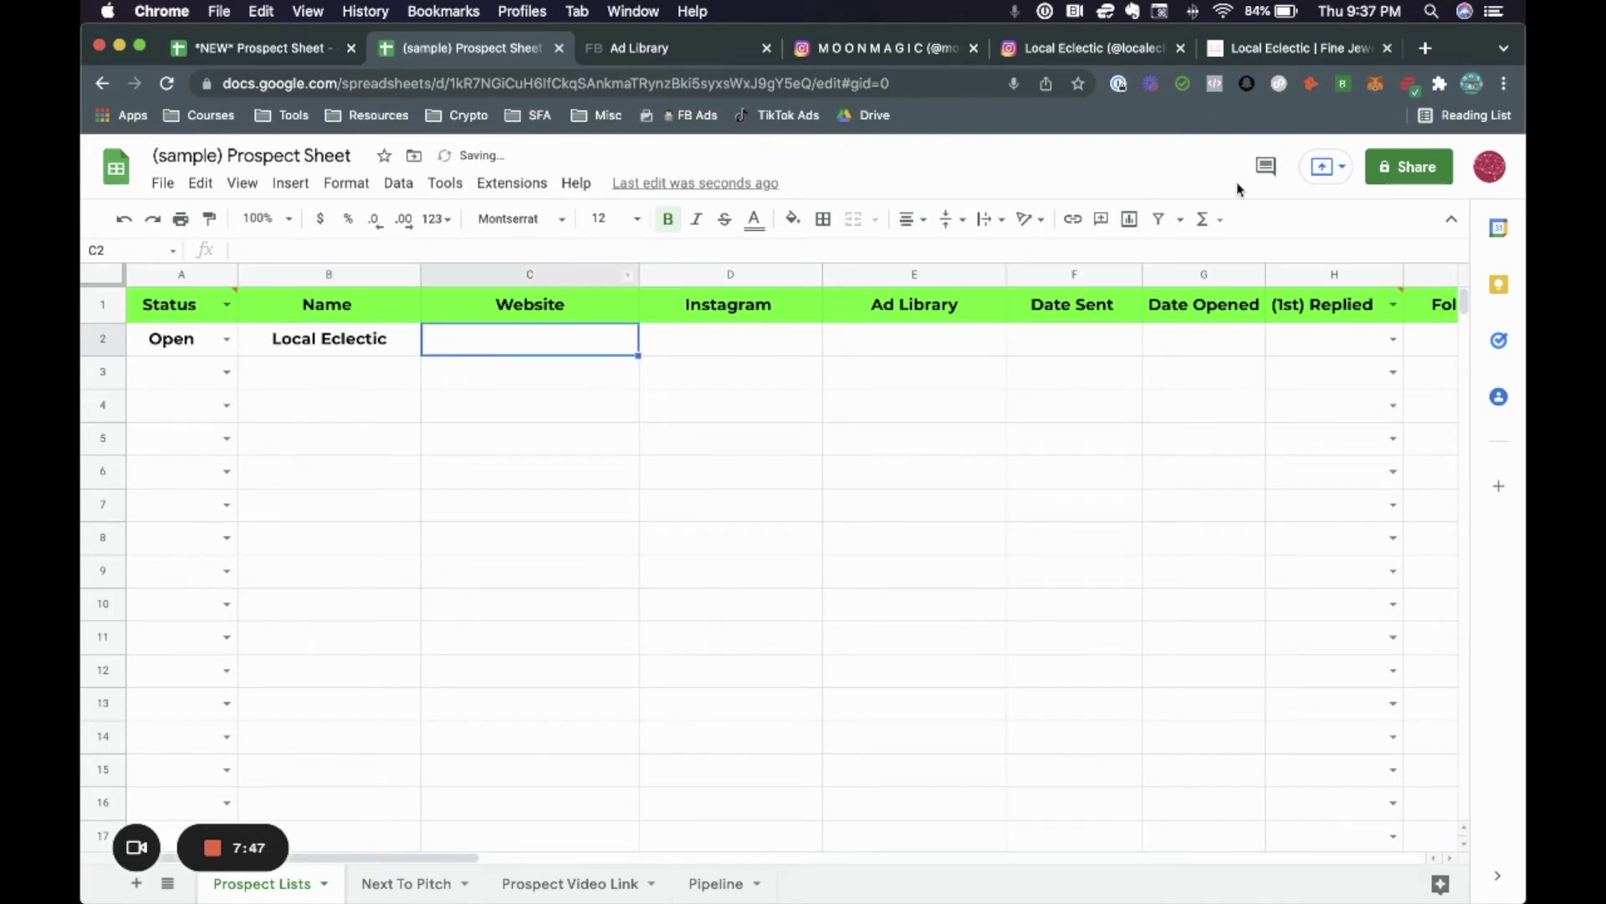
Step: Copy the address of Local Eclectic's website into the Website cell of row 2 in the sample prospect sheet
left_click(1293, 47)
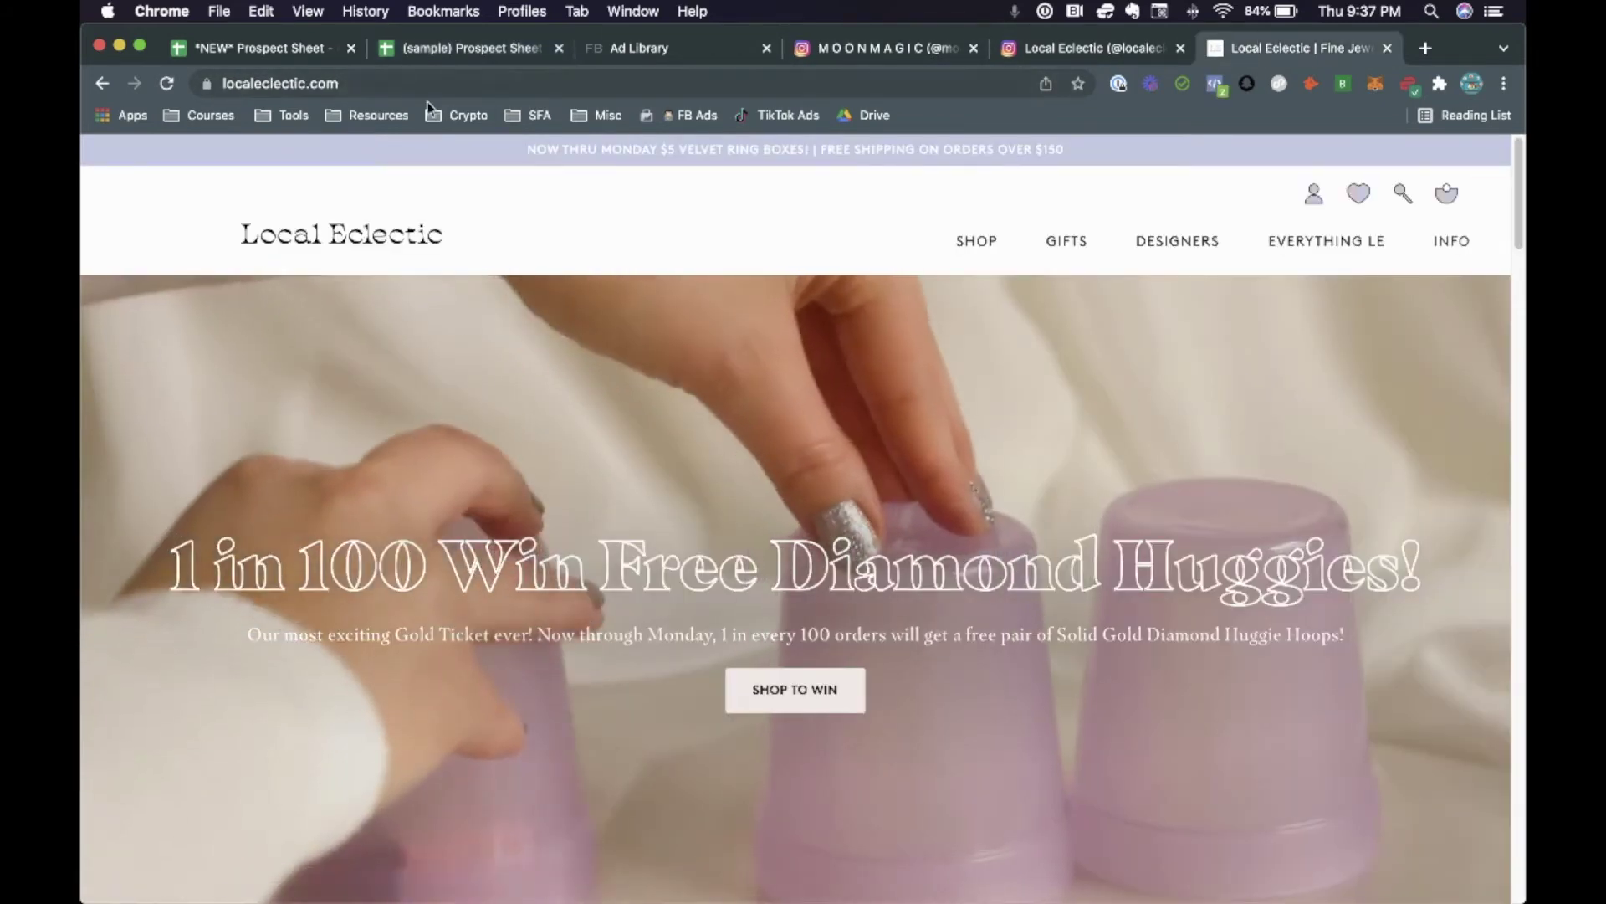
left_click(394, 84)
key("super+c")
left_click(469, 48)
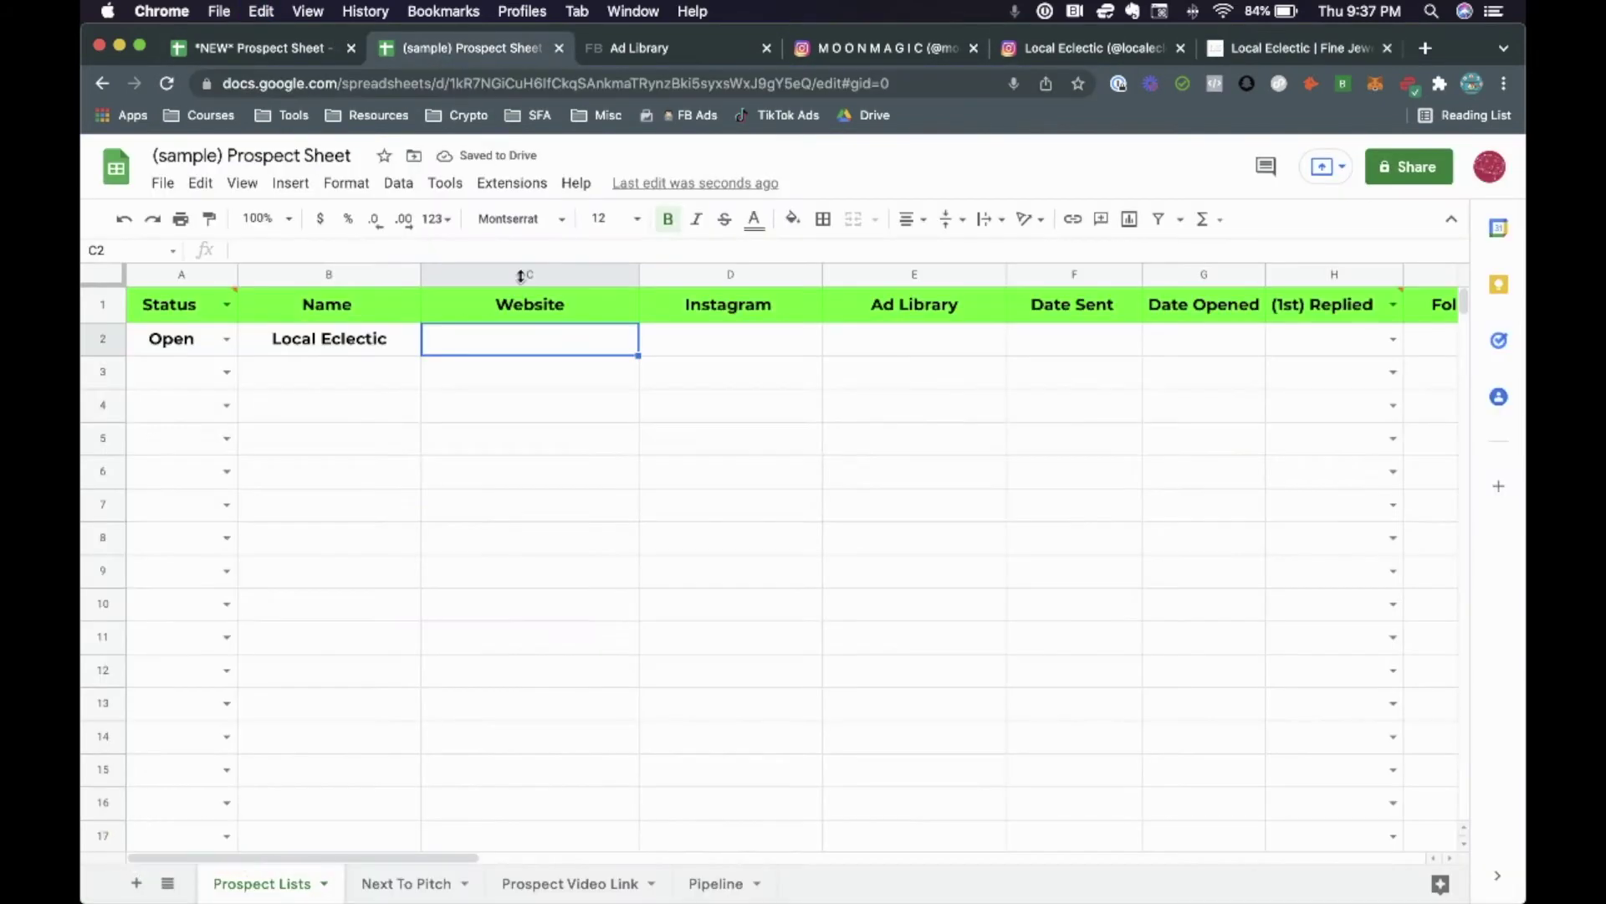
key("super+v")
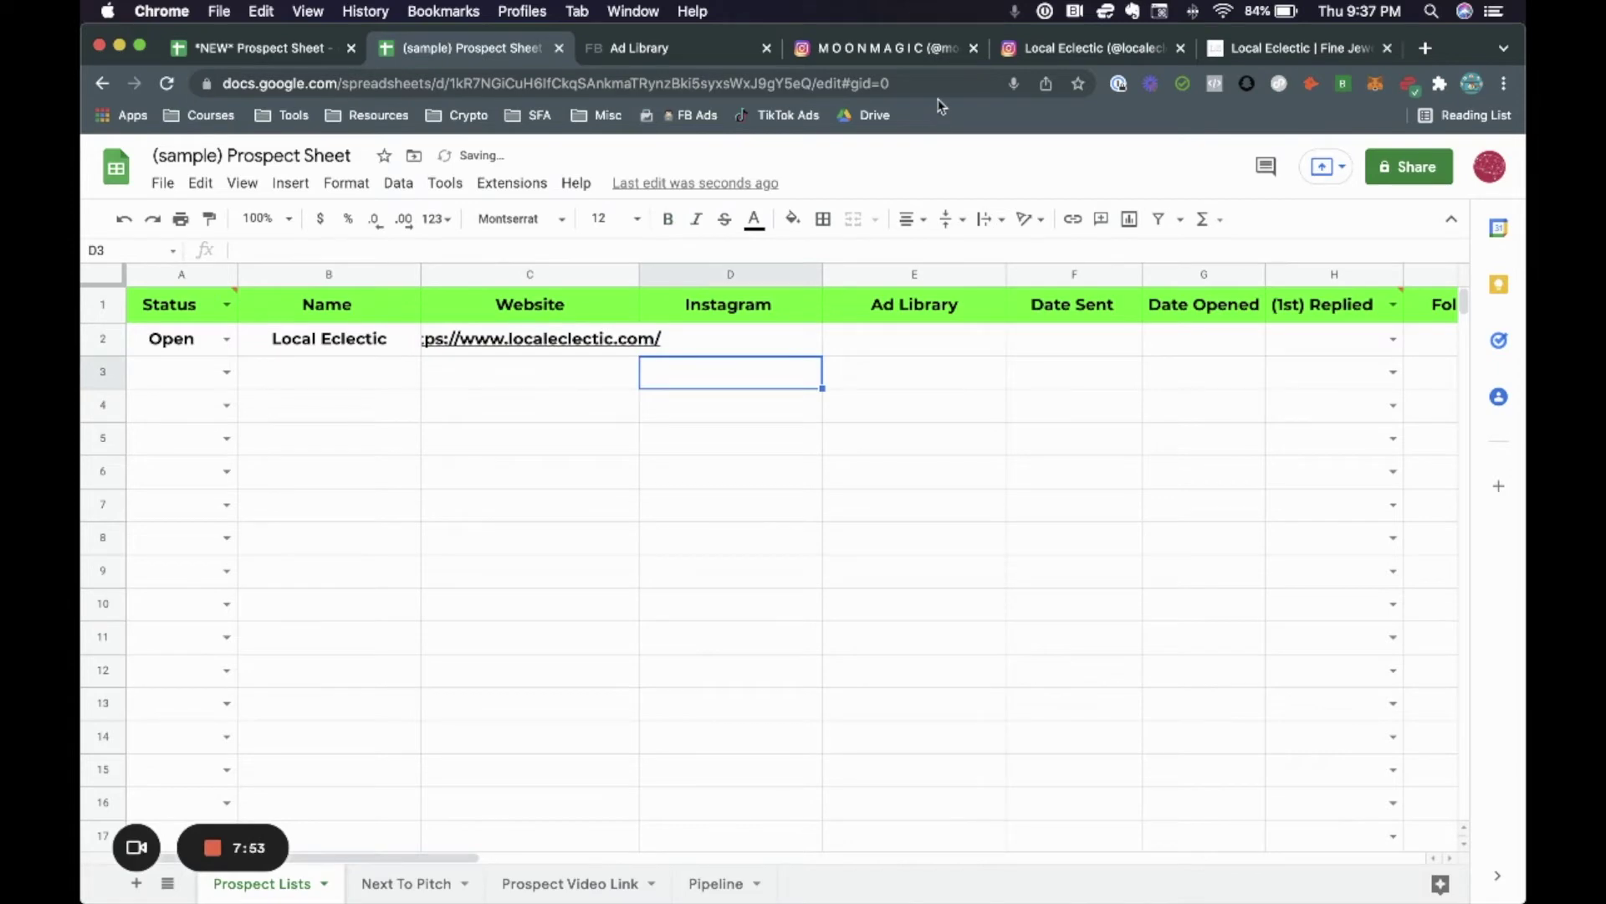
Step: Copy the link of Local Eclectic's Instagram profile into the Instagram cell of row 2 in the sample prospect sheet
left_click(930, 50)
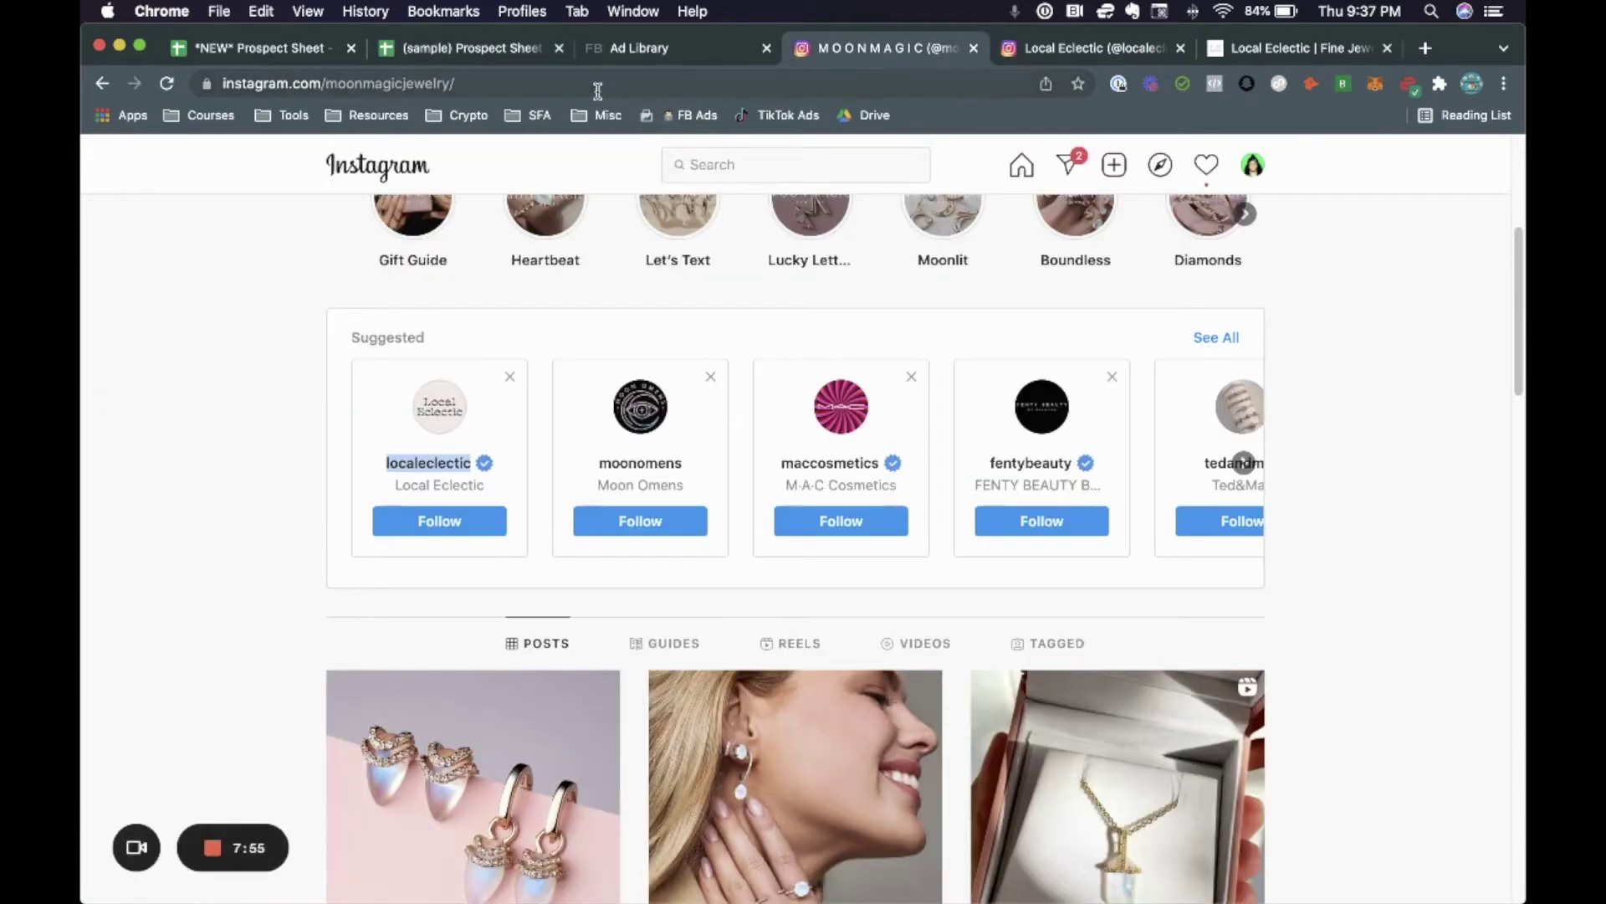
left_click(1113, 46)
left_click(531, 83)
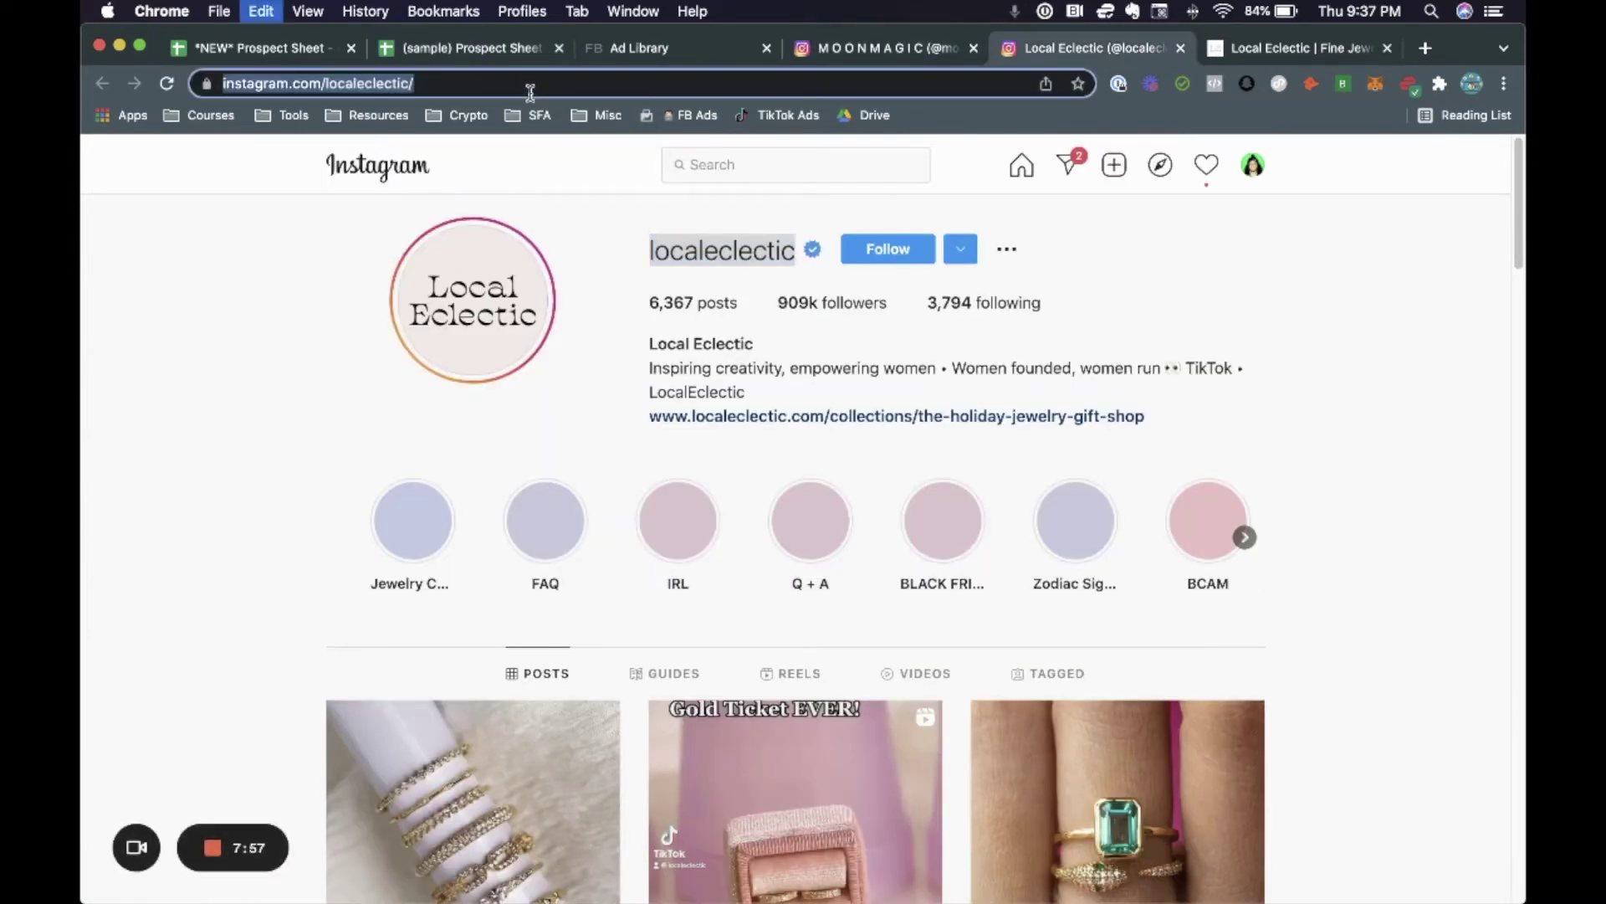
left_click(486, 50)
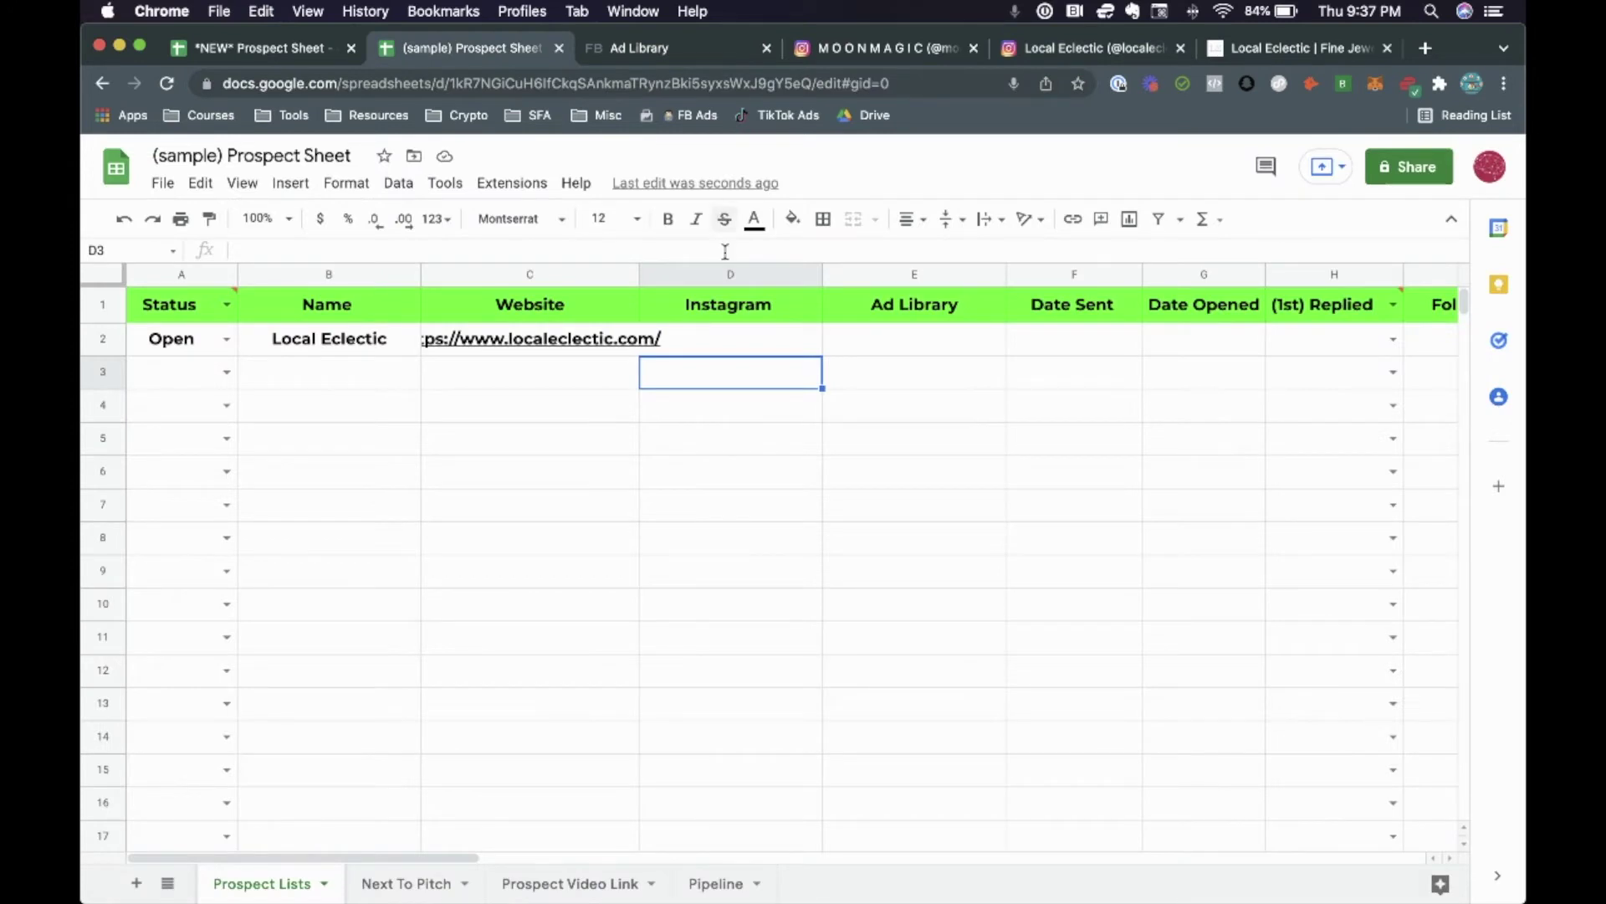
left_click(728, 338)
key("cmd+v")
Step: Copy the link of Local Eclectic's Facebook Ad Library page into the Ad Library cell of row 2
left_click(974, 345)
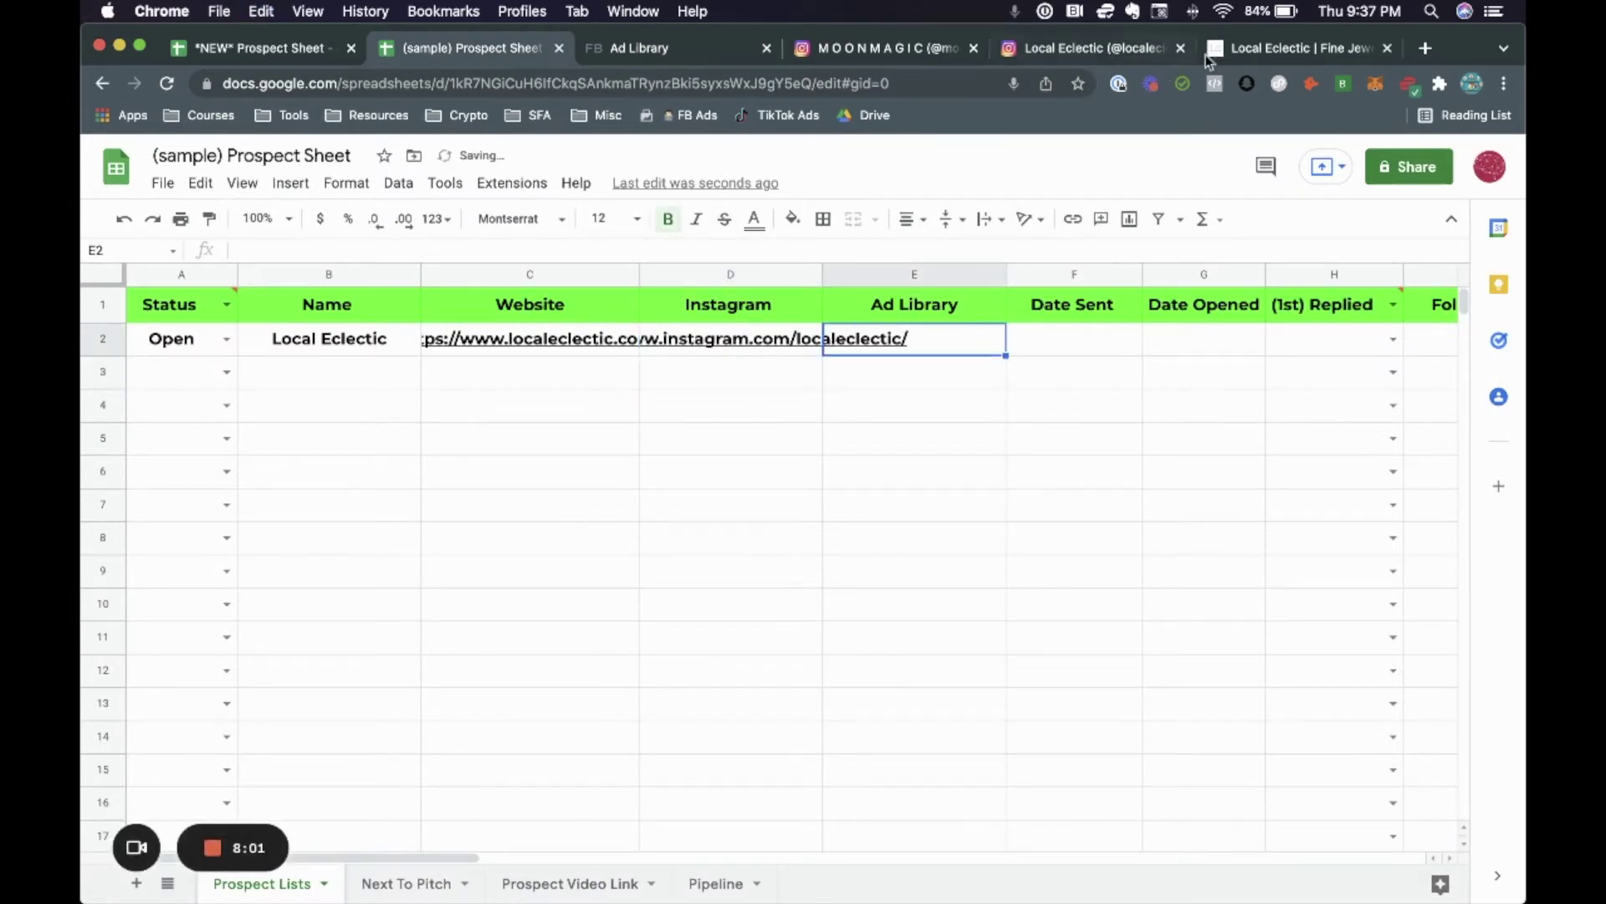
left_click(640, 52)
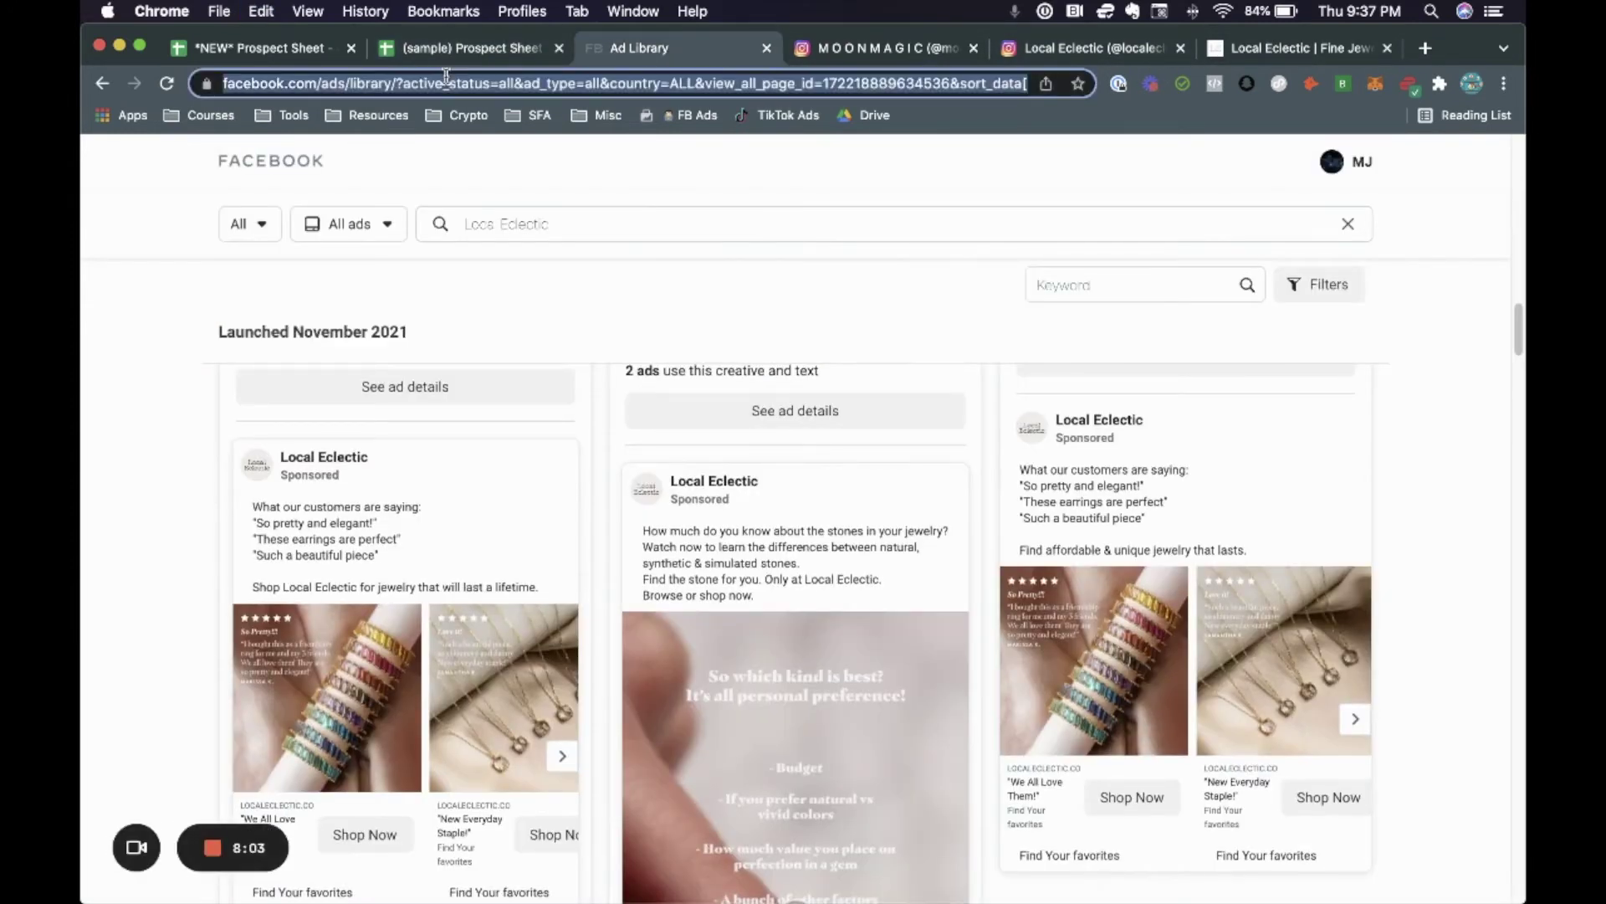
left_click(481, 52)
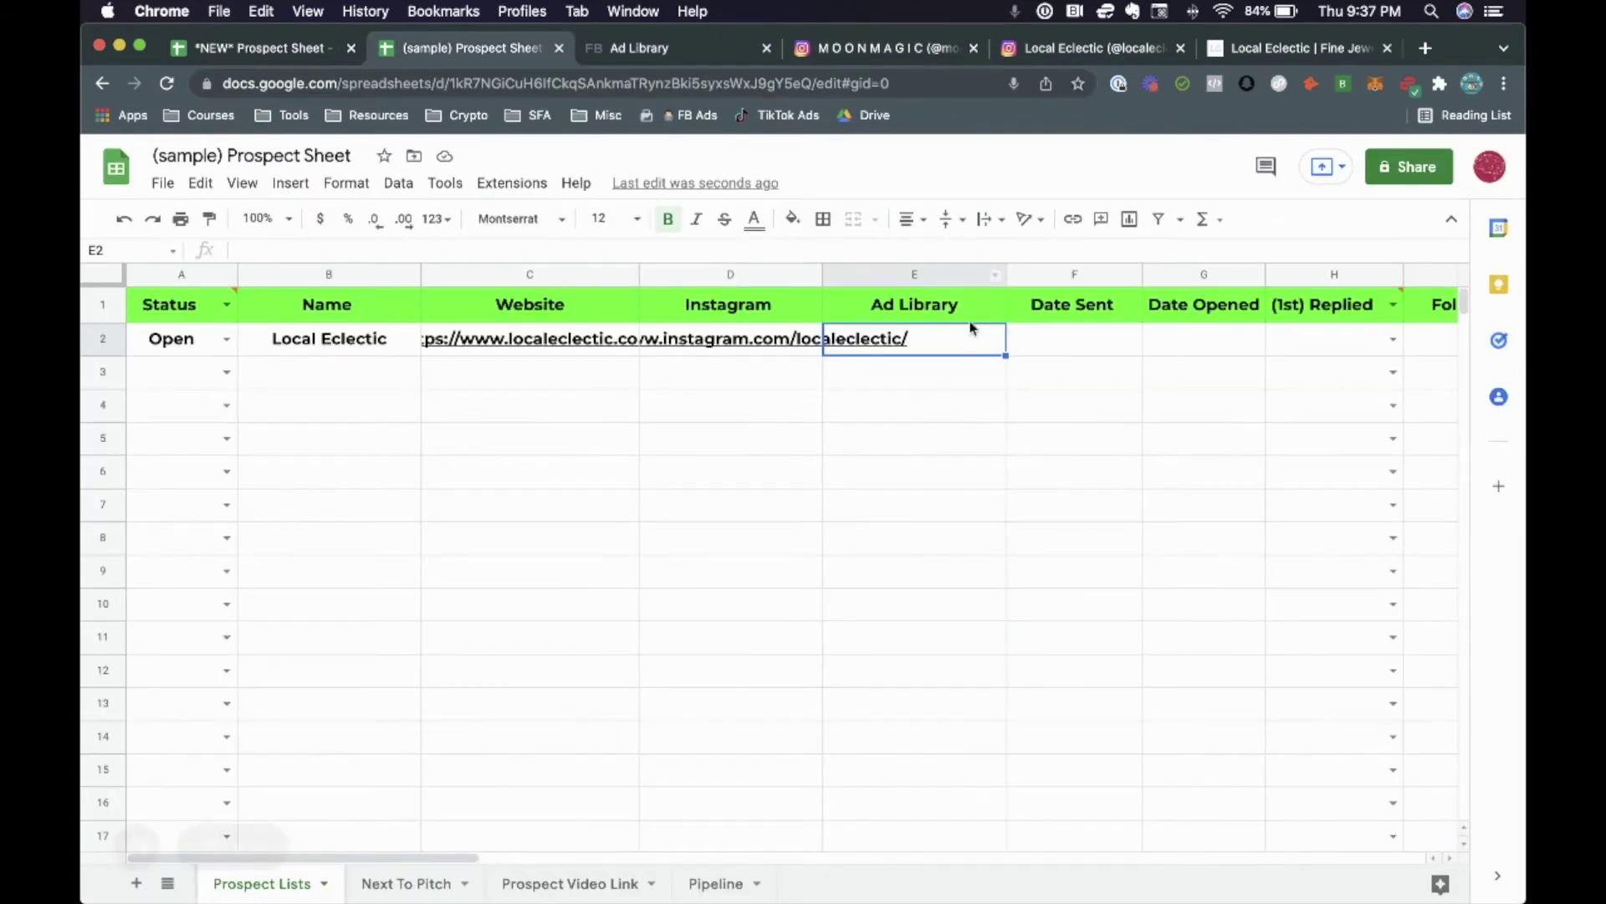
key("super+v")
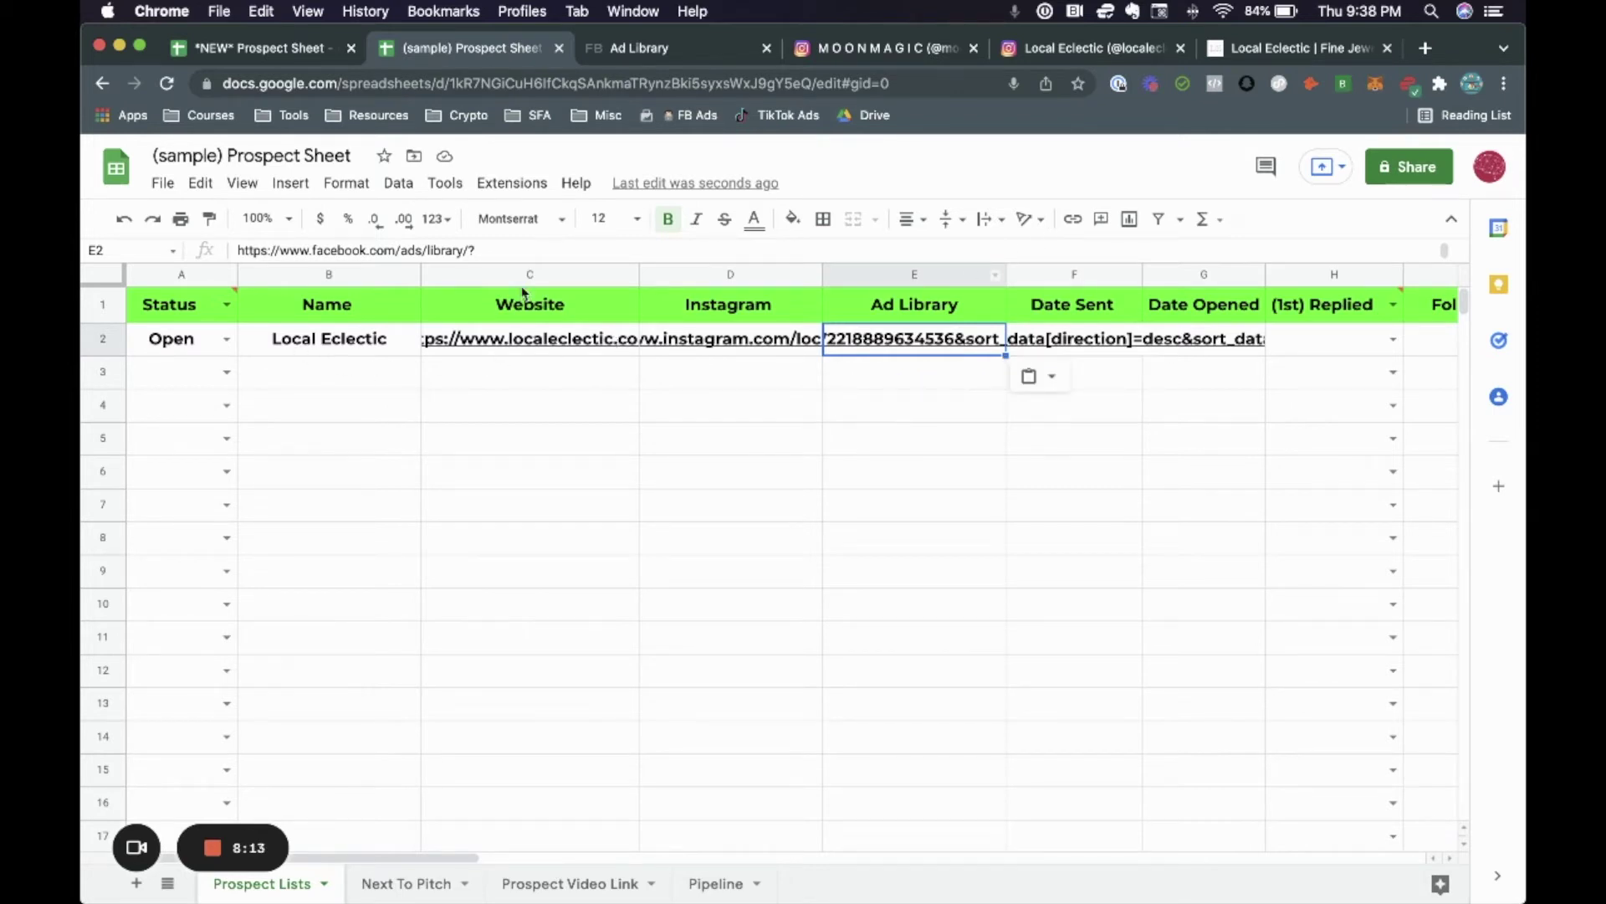
Step: Wrap the text of the Name, Website, Instagram and Ad Library cells in row 2
left_click_drag(278, 351, 1130, 316)
left_click(984, 219)
left_click(1015, 257)
left_click(1012, 433)
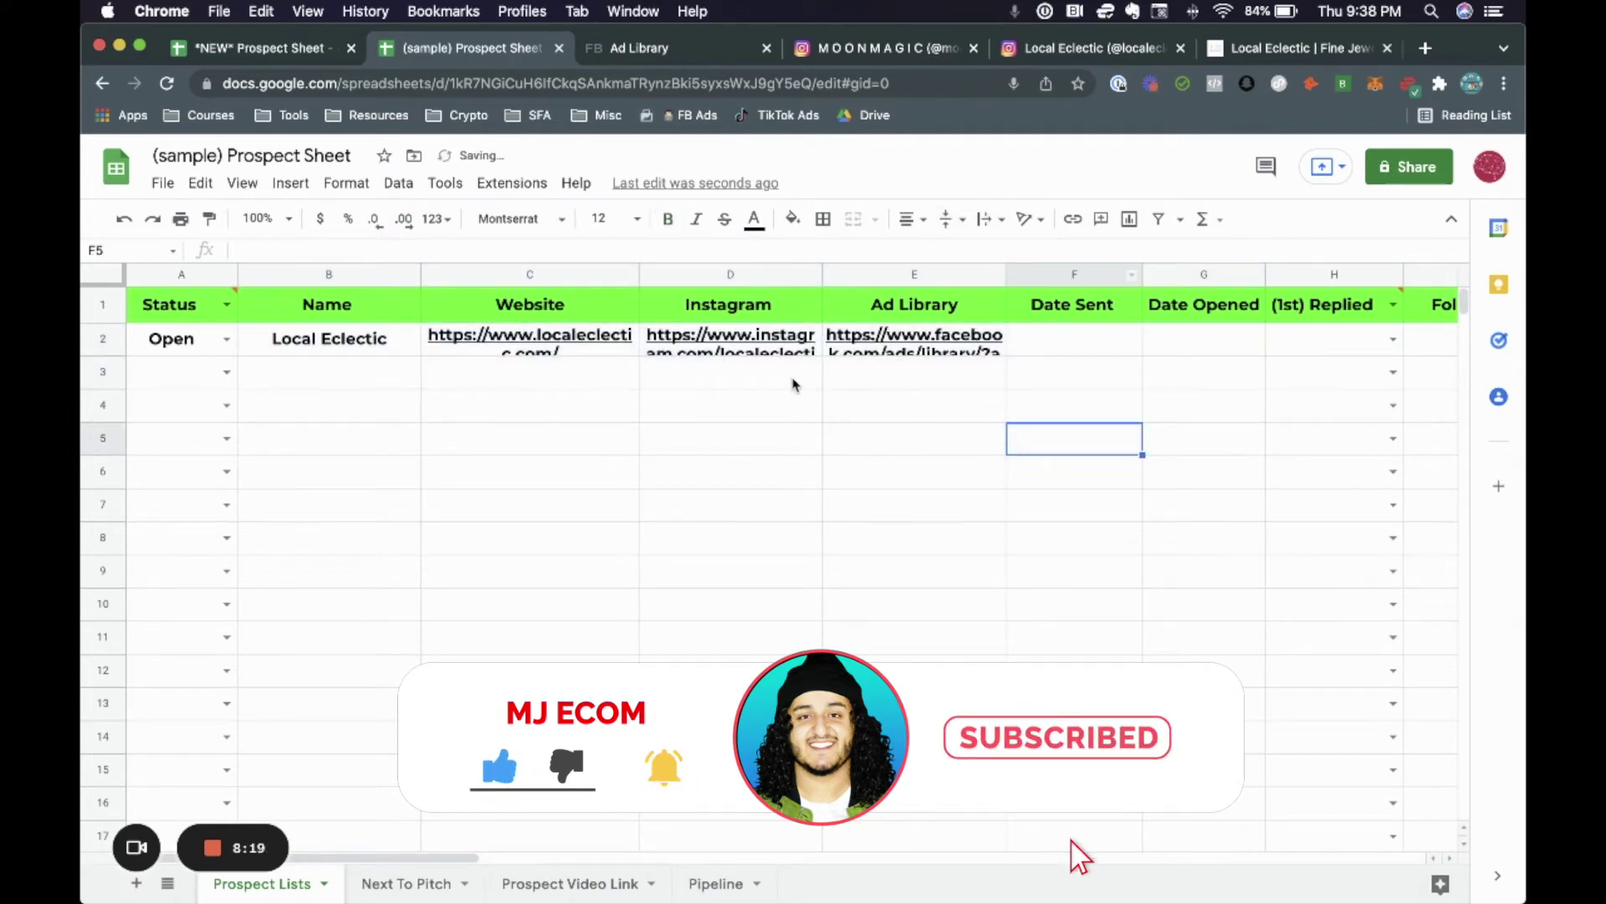
Step: Set the font size of cells B2 to E2 to 8
left_click(275, 349)
left_click_drag(274, 349, 914, 338)
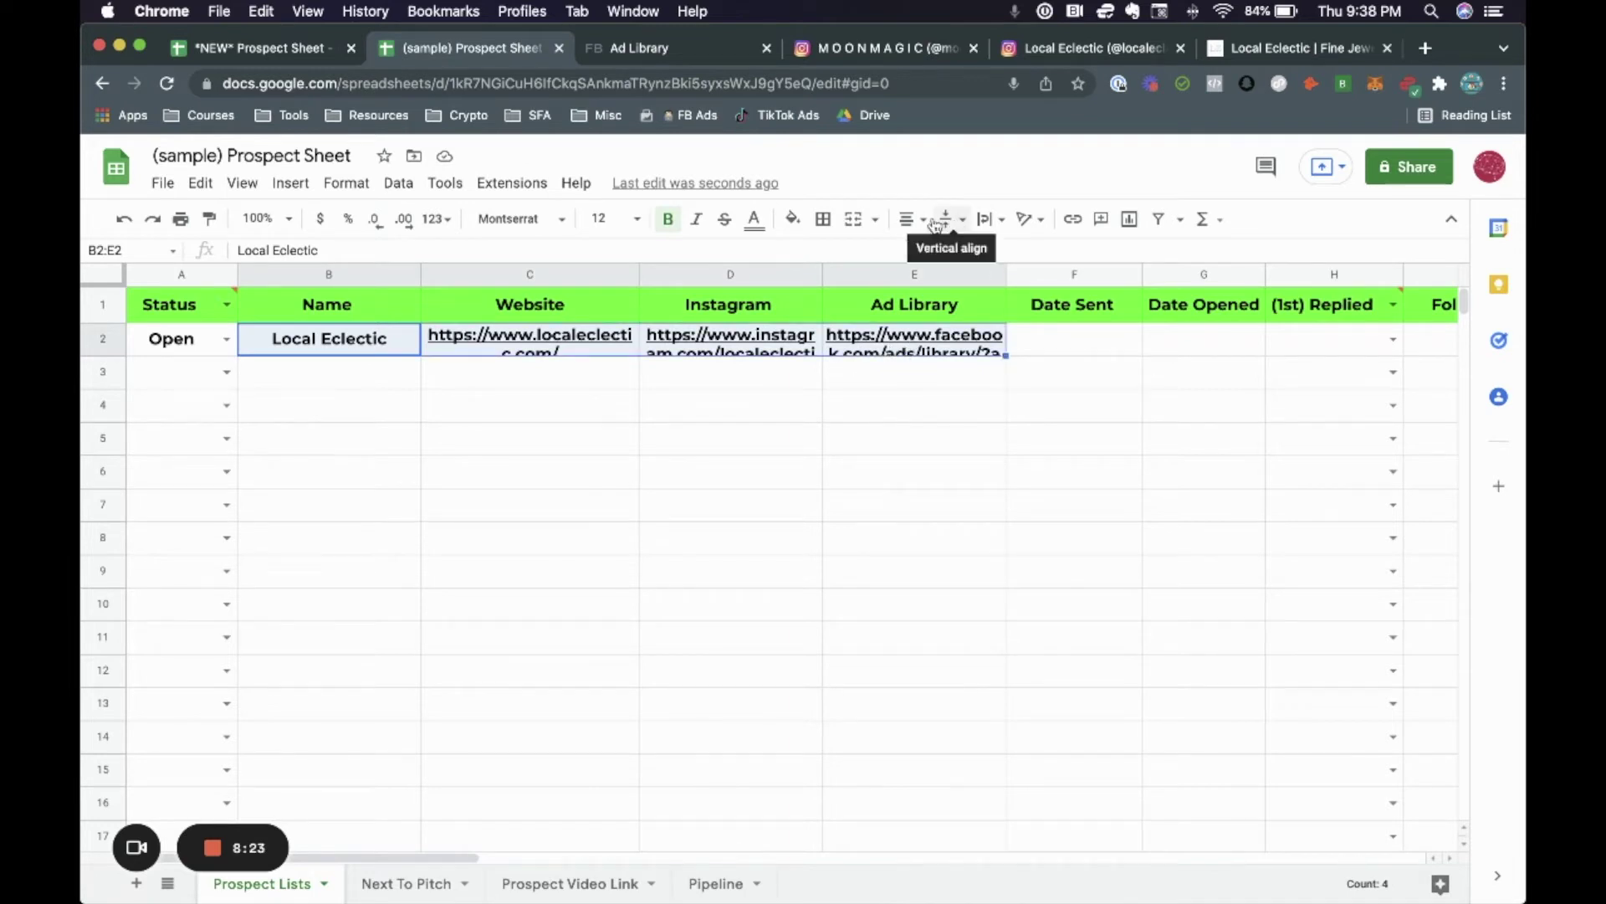
left_click(592, 219)
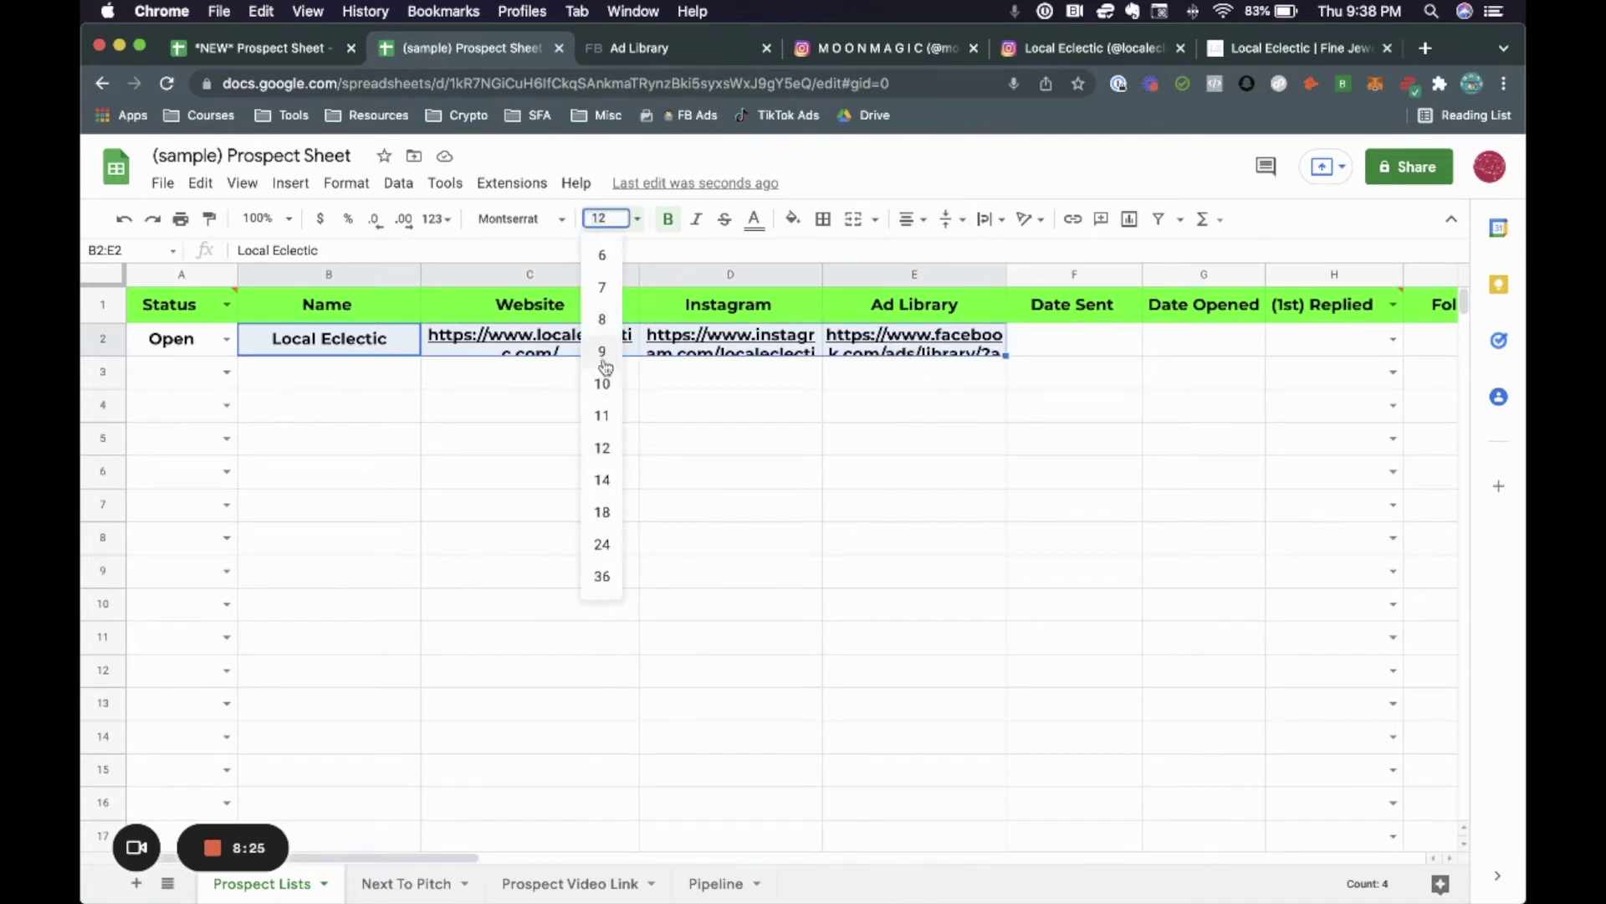
left_click(602, 318)
left_click(715, 431)
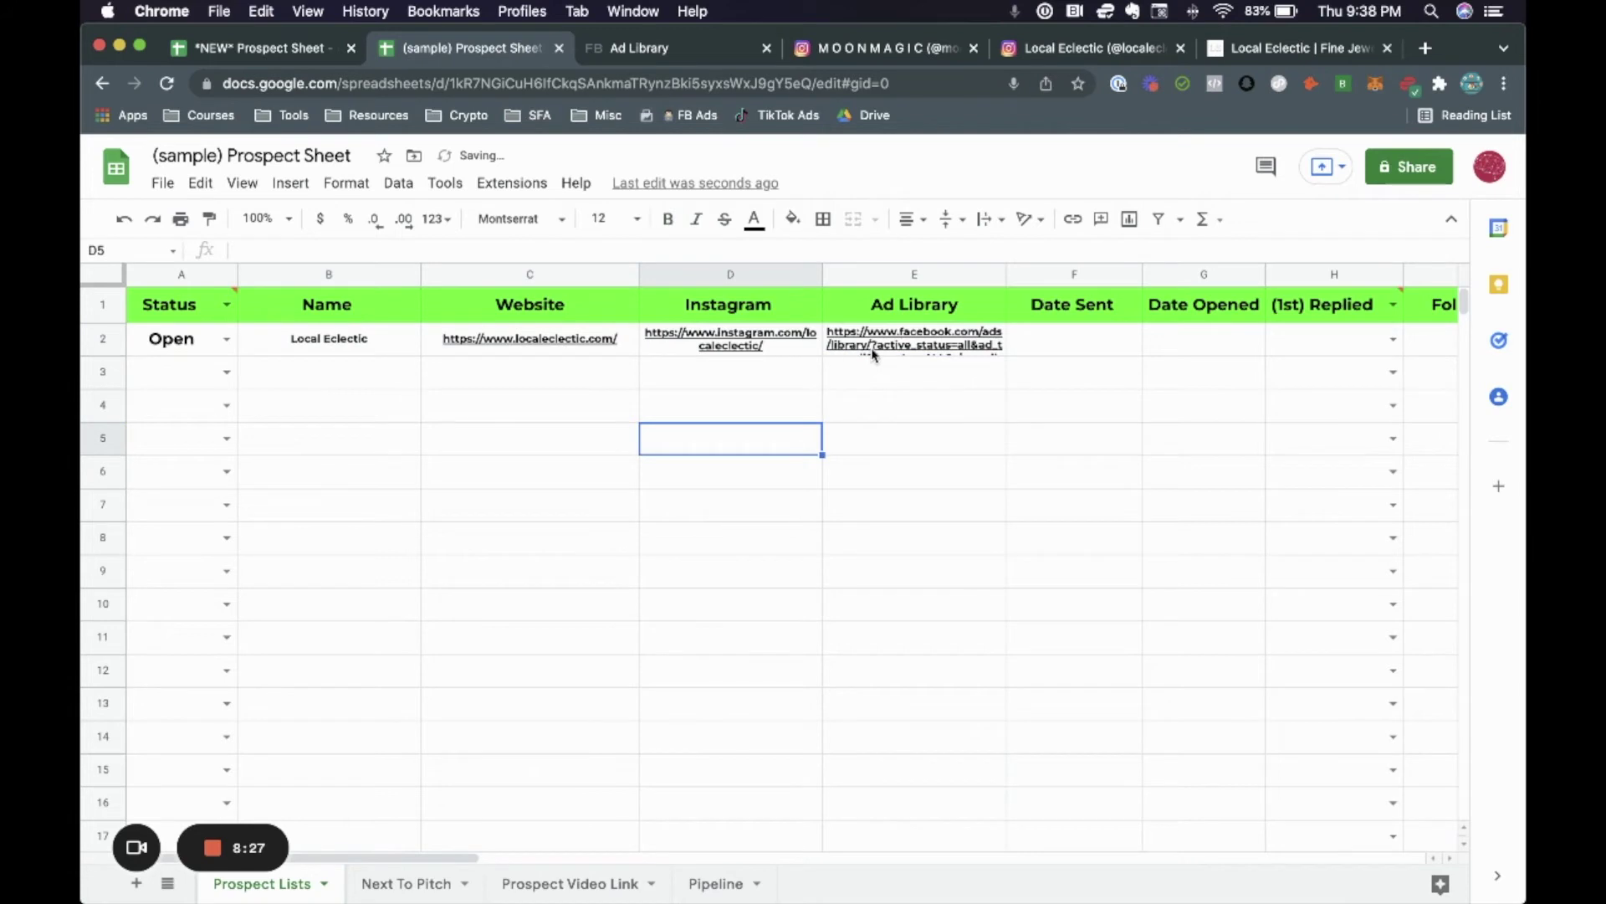
mouse_move(706, 344)
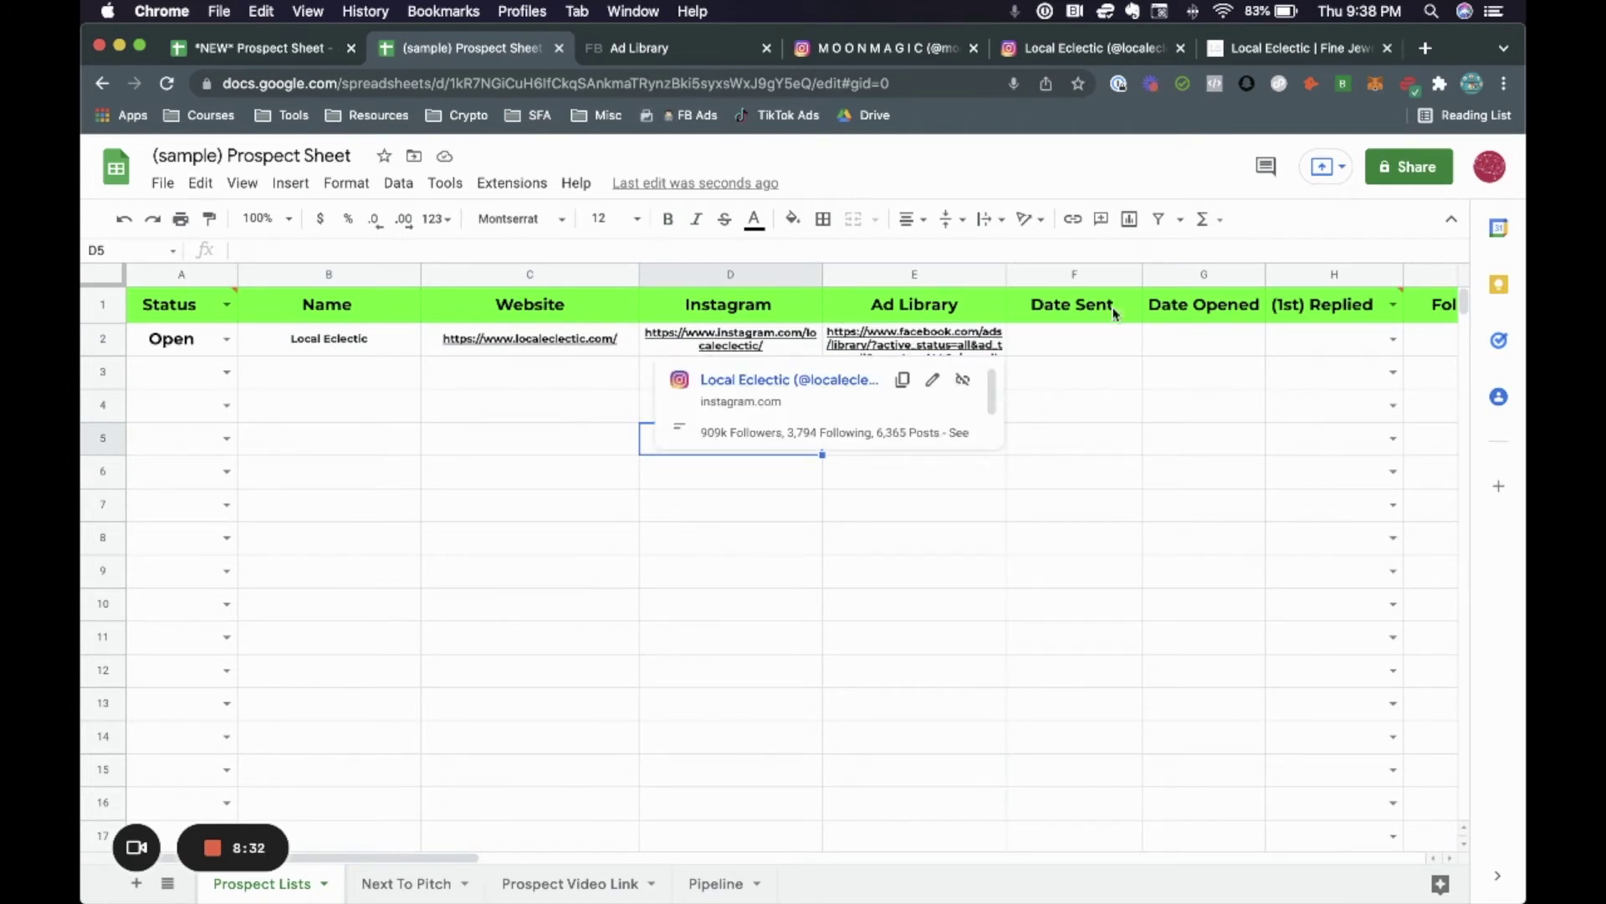
left_click(1056, 510)
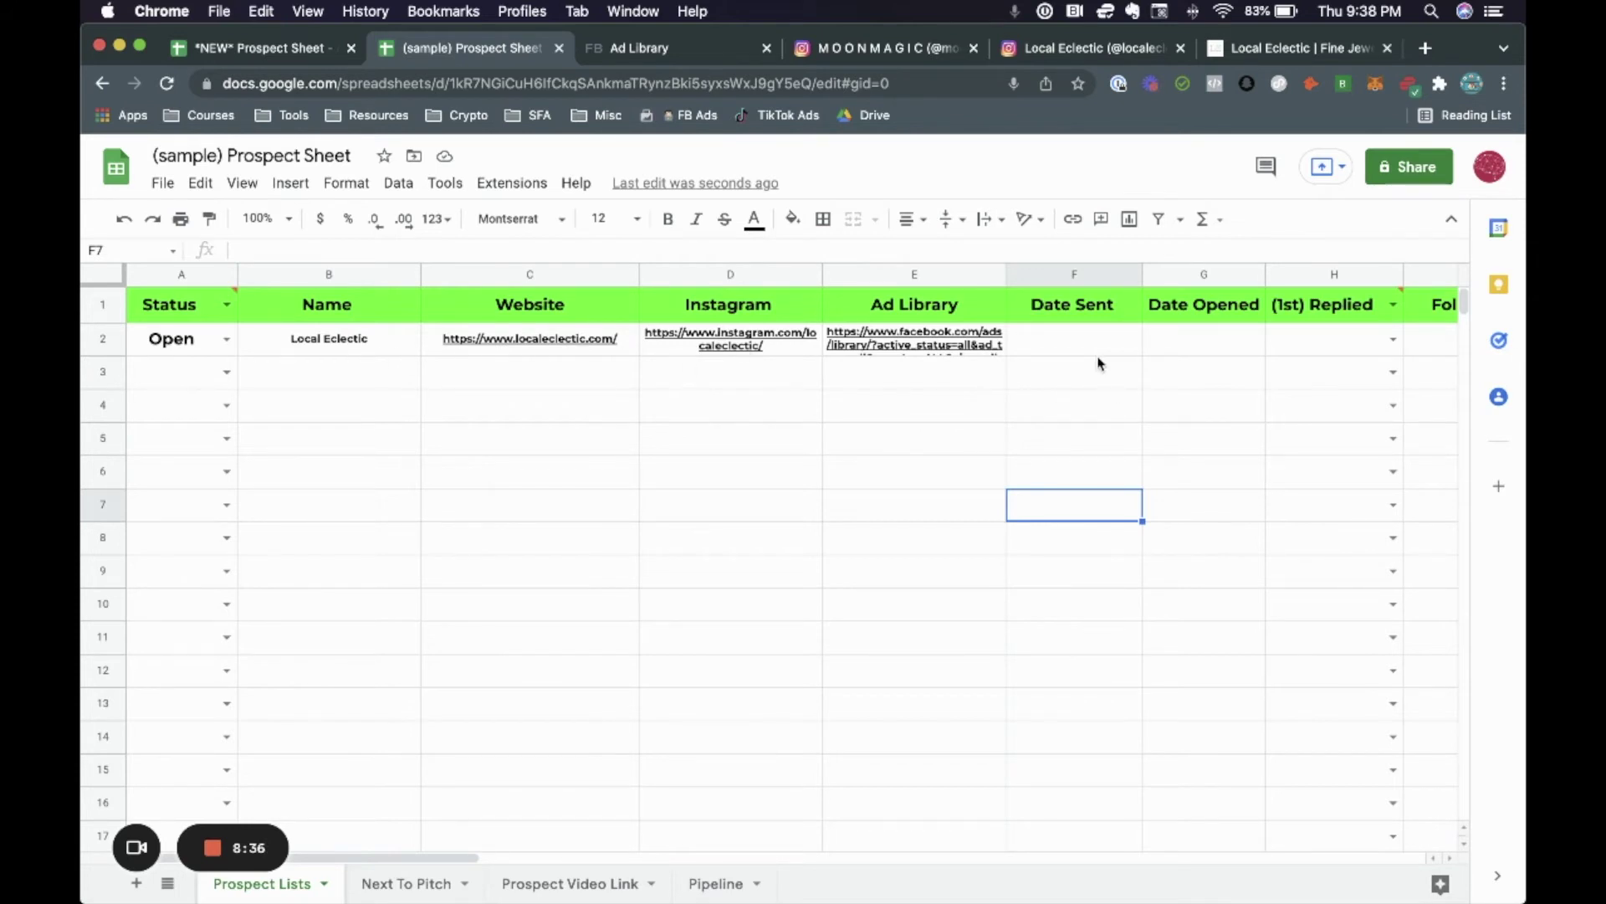
scroll(1084, 361, "right", 4)
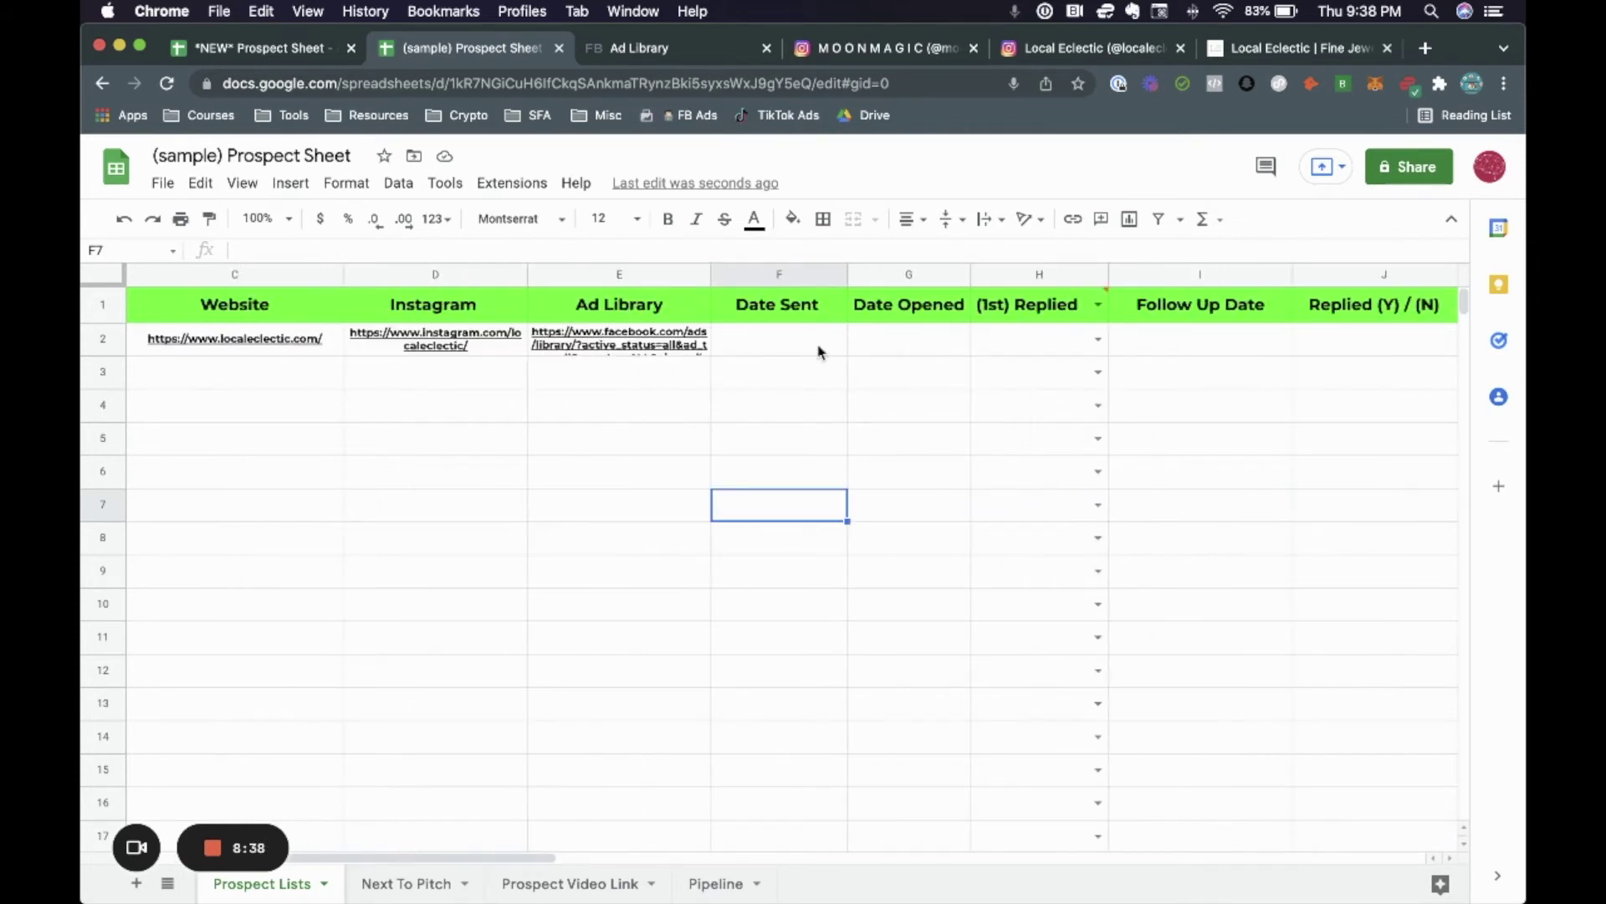
scroll(1030, 364, "left", 4)
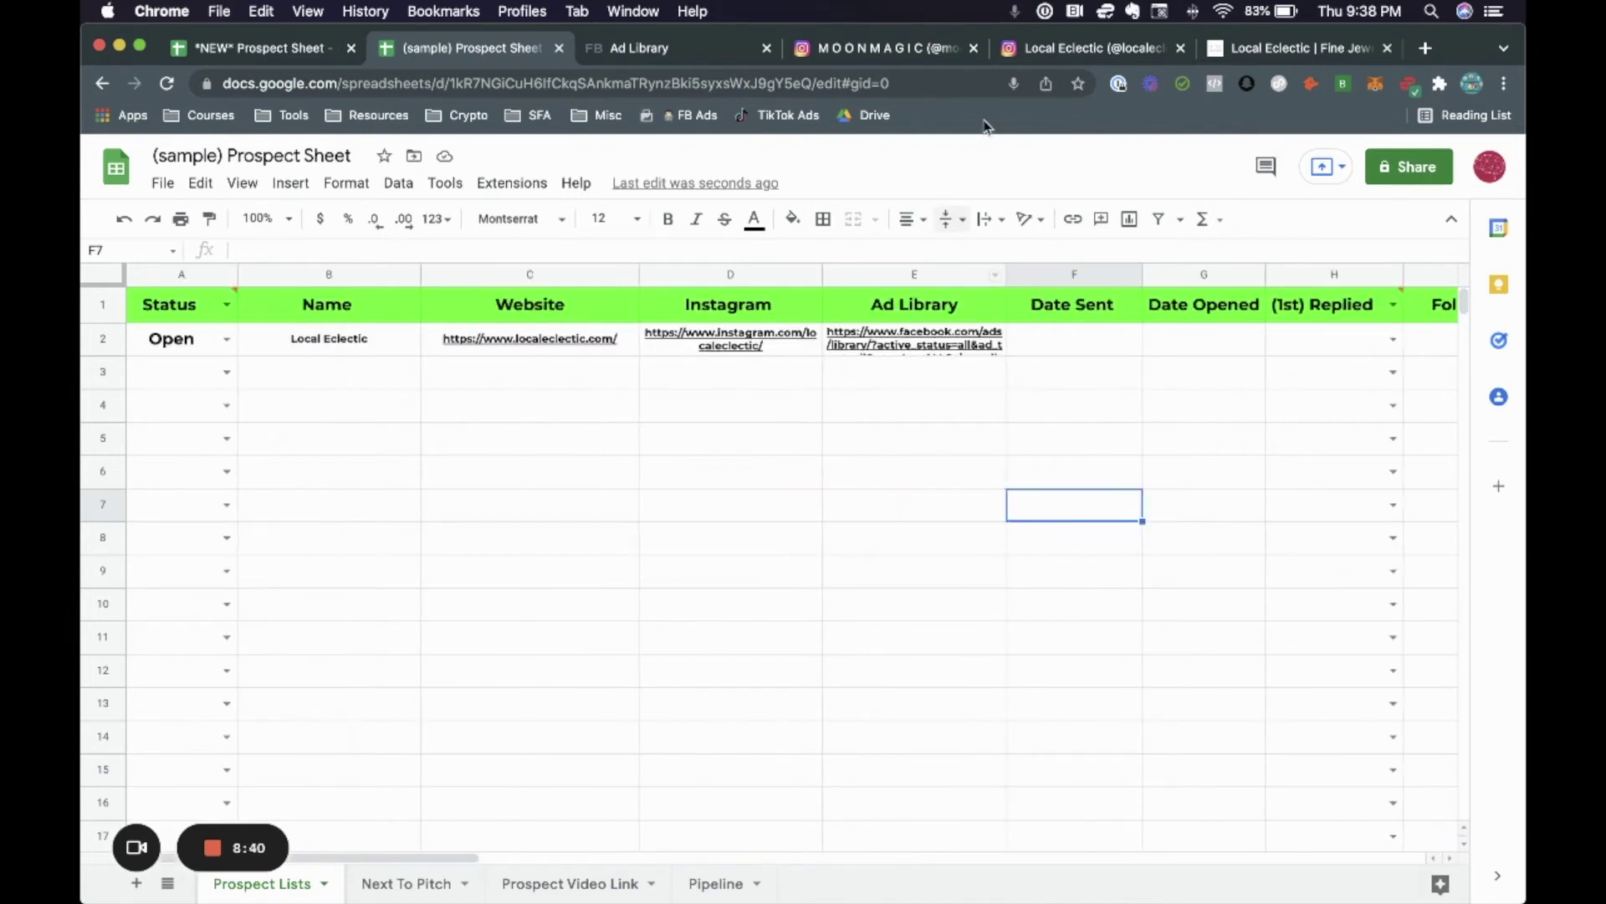
Step: Browse the accounts suggested on MOONMAGIC's Instagram profile and open michelliafinejewelry in a new tab
left_click(937, 48)
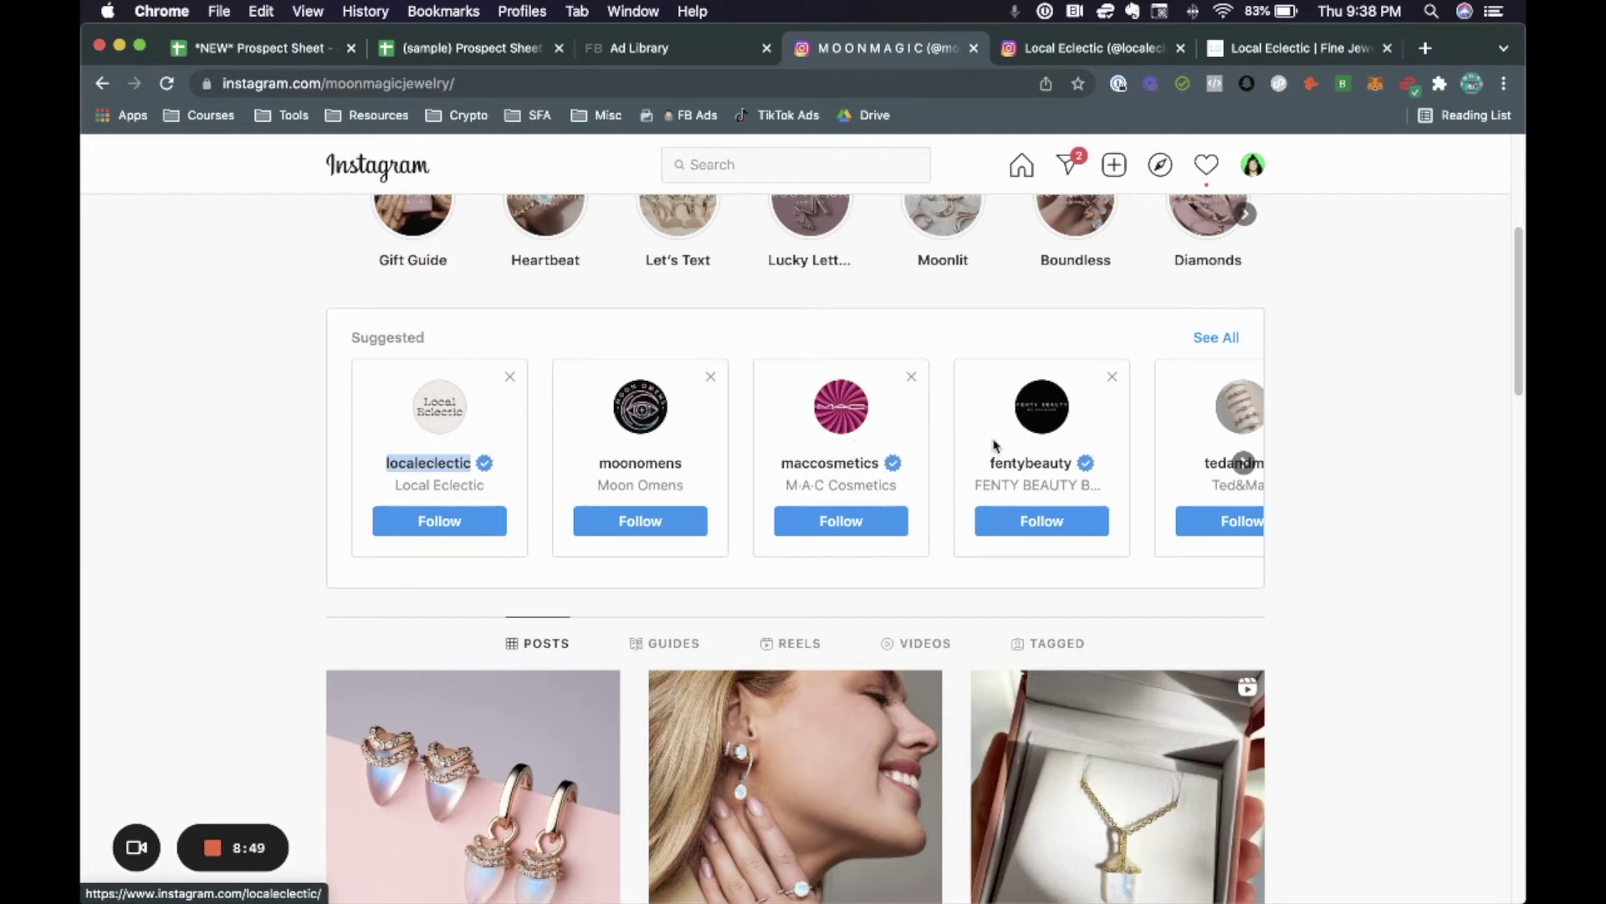
scroll(995, 444, "right", 10)
scroll(996, 444, "right", 4)
scroll(911, 471, "right", 4)
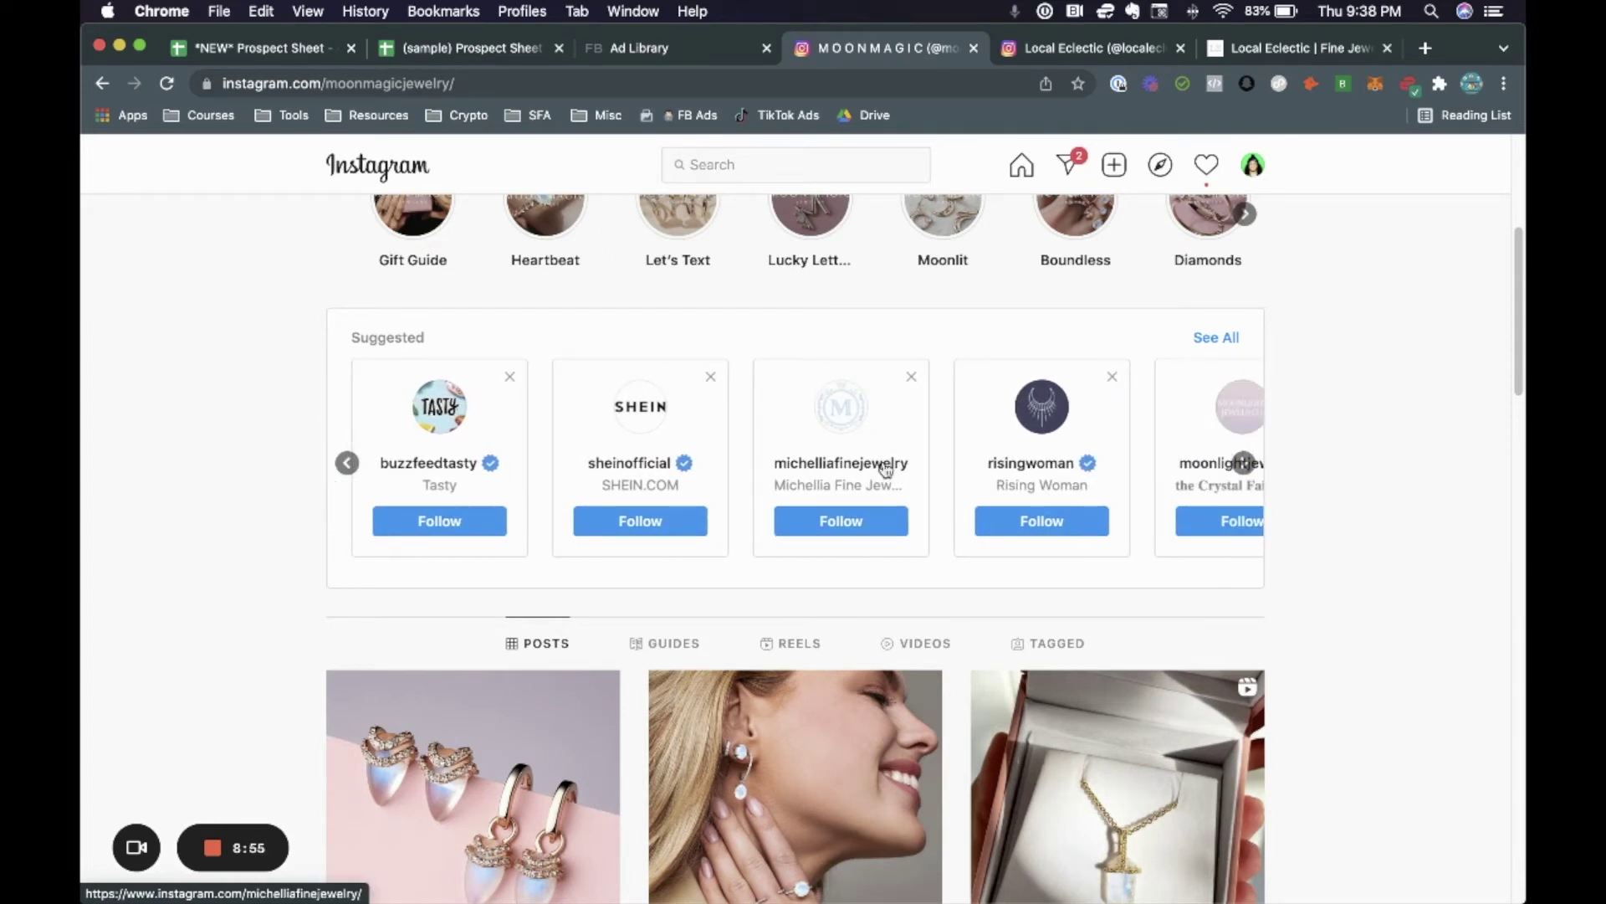
right_click(861, 466)
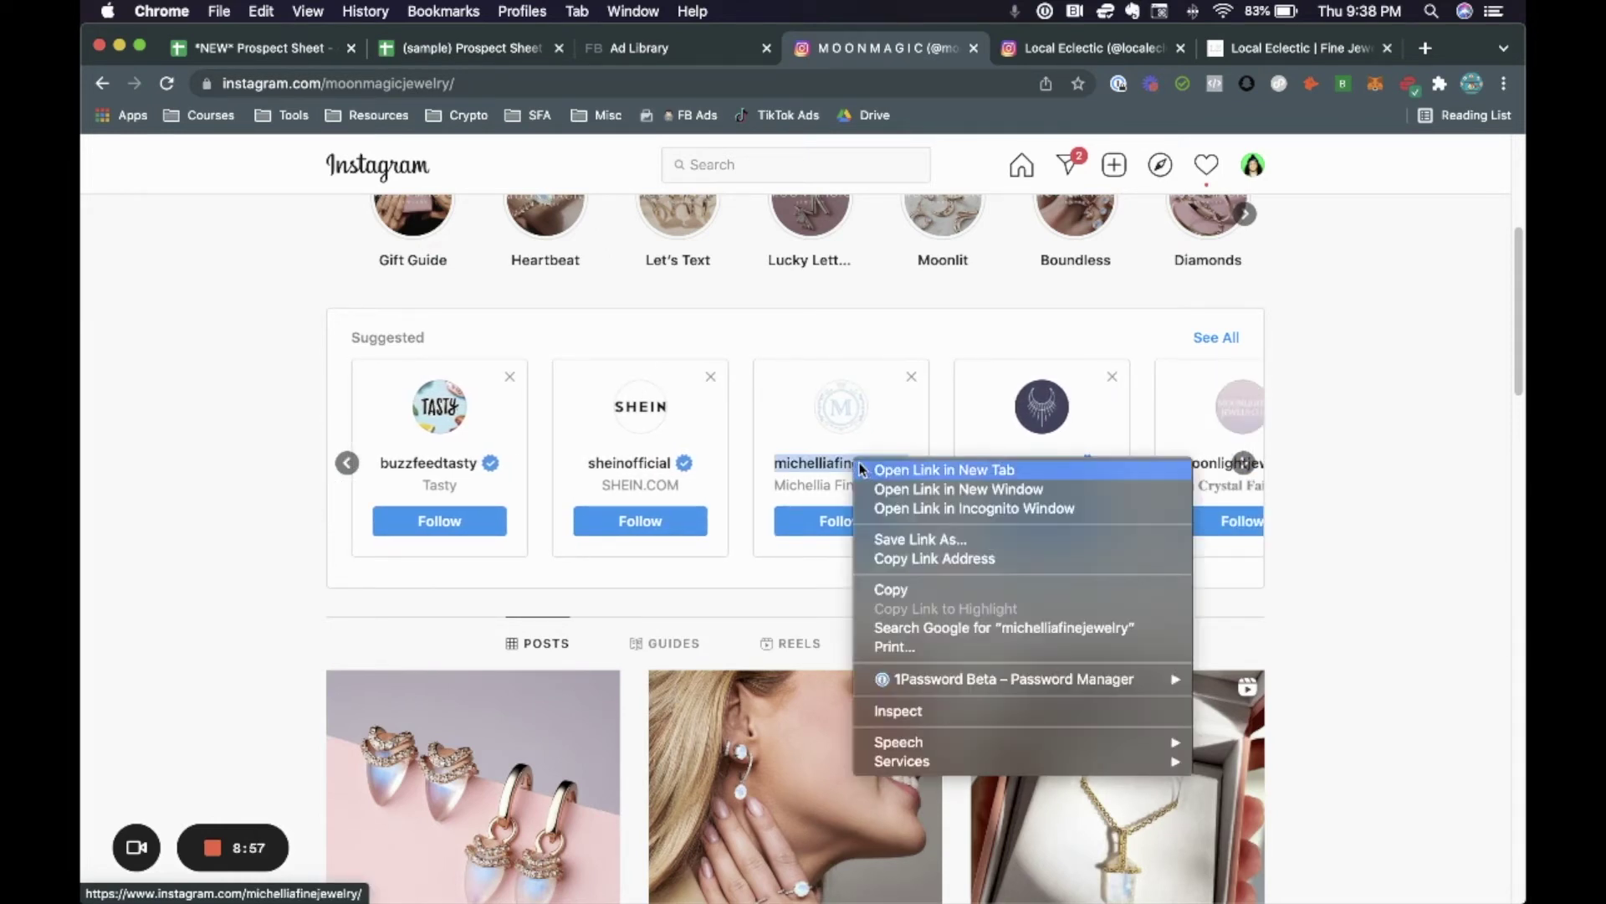
left_click(962, 470)
left_click(947, 52)
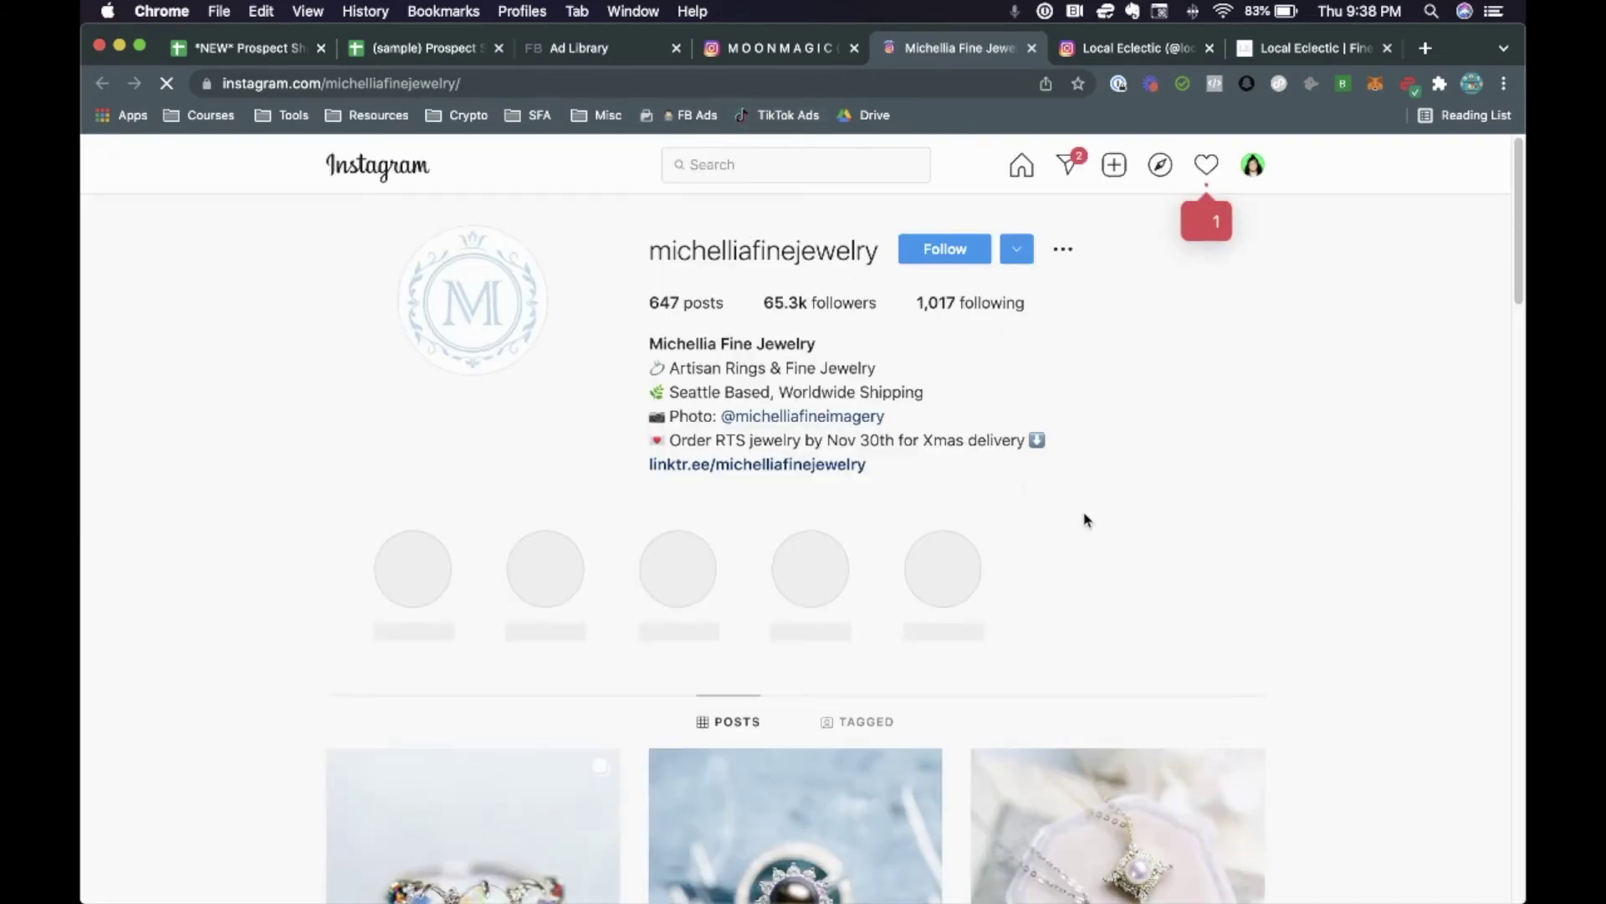
Step: Search the Facebook Ad Library for the profile's handle michelliafinejewelry and open the ads of the advertiser Michellia Fine Jewelry
scroll(1083, 519, "down", 3)
scroll(1084, 520, "up", 3)
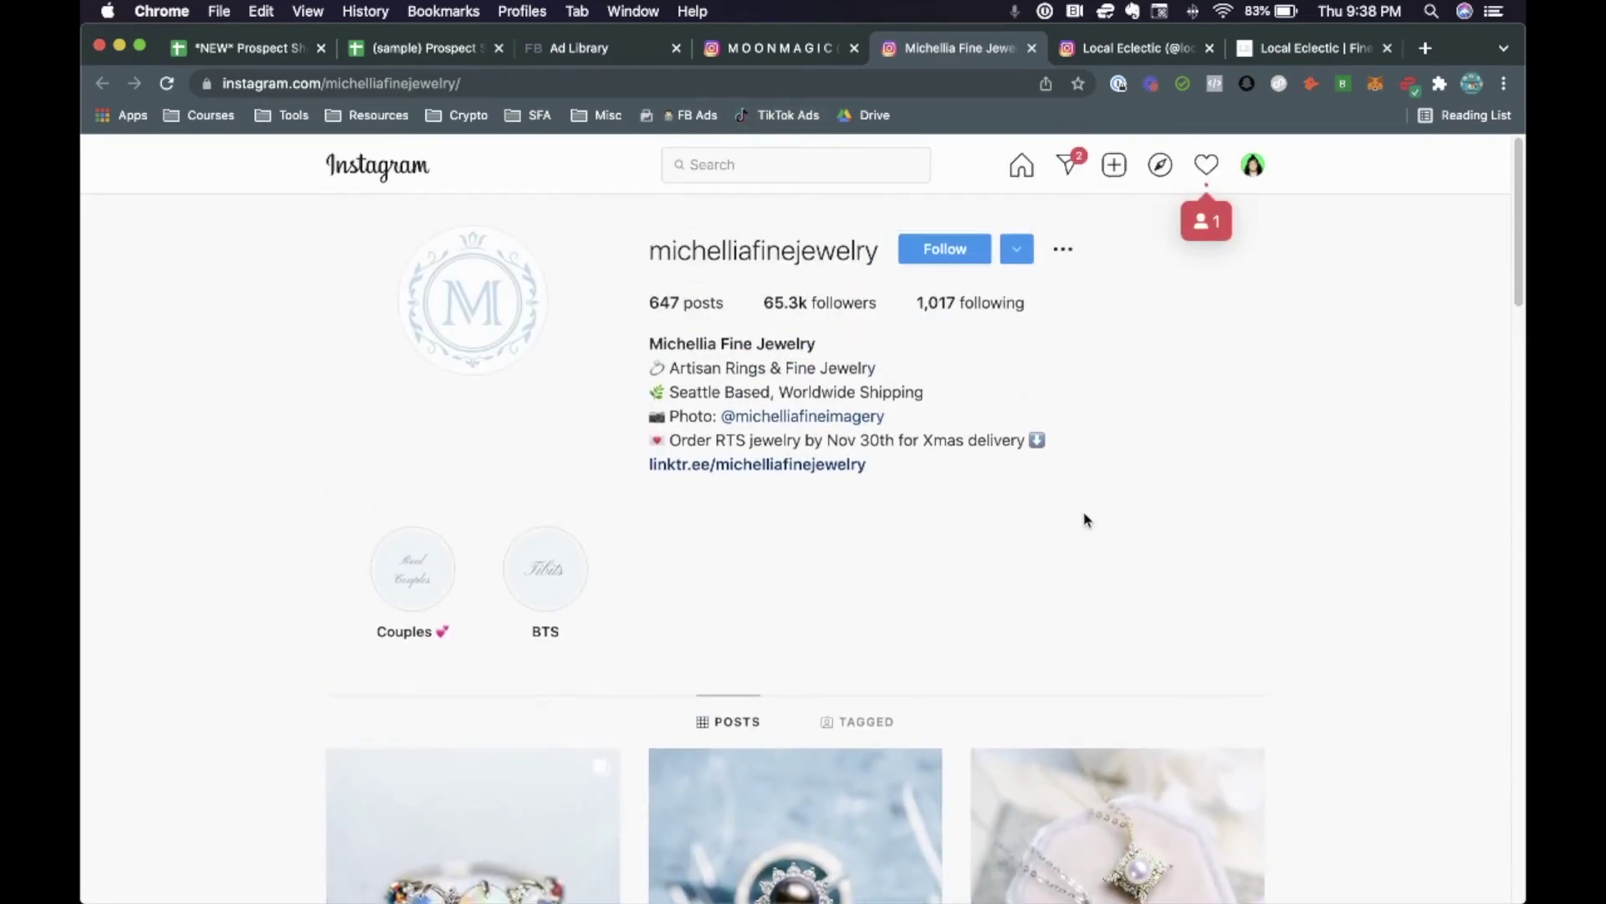
double_click(763, 249)
key("ctrl+c")
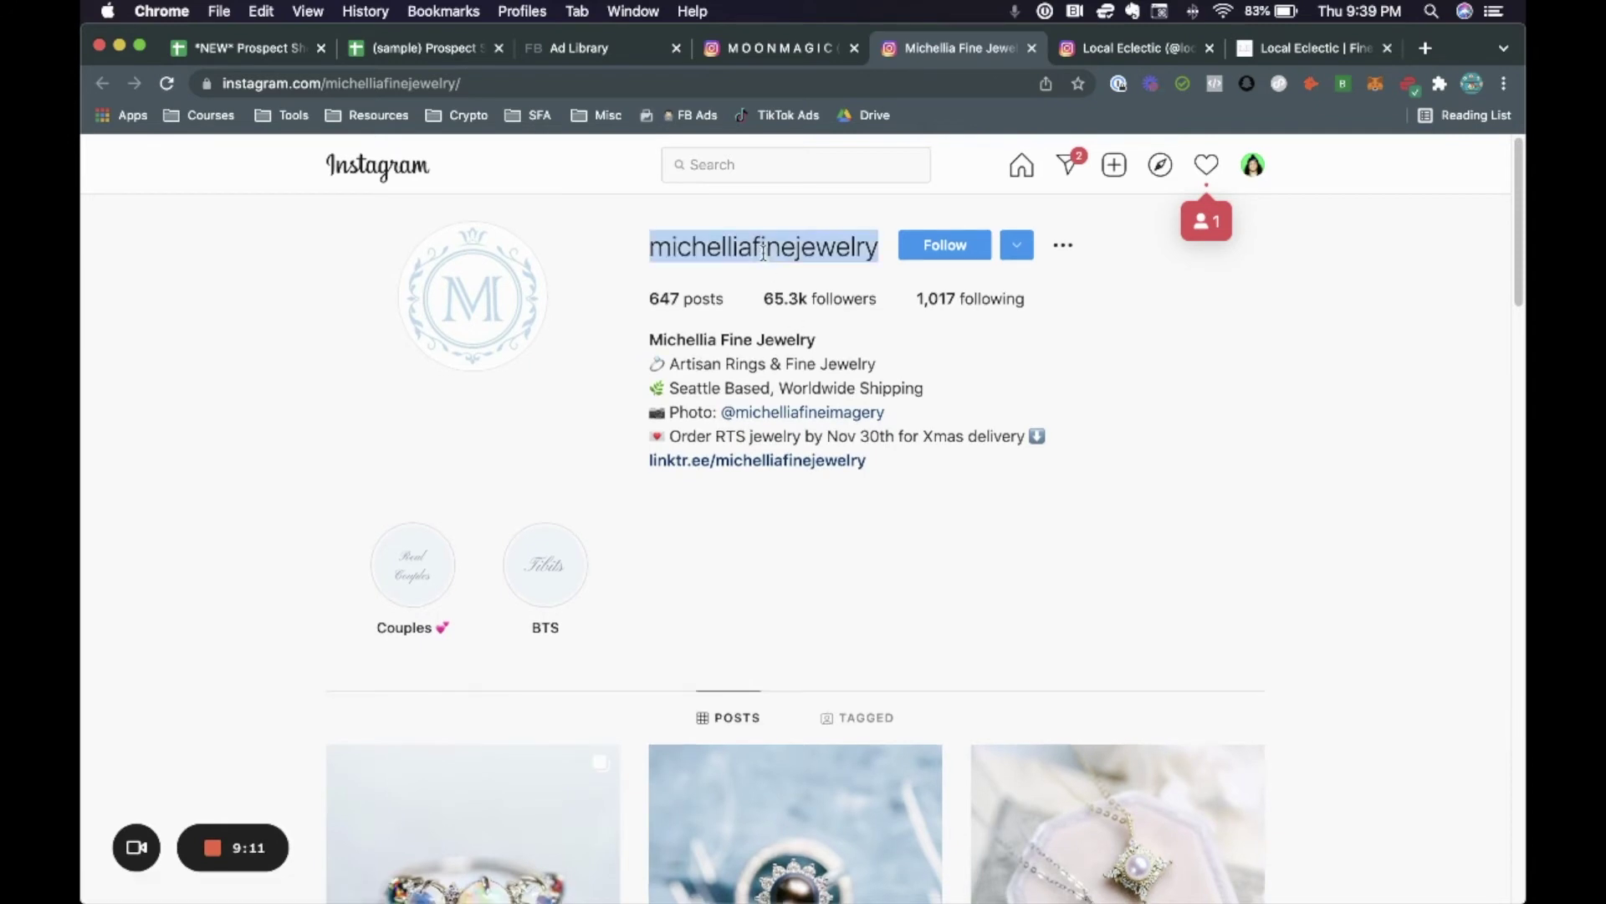
left_click(639, 54)
left_click(667, 215)
triple_click(672, 216)
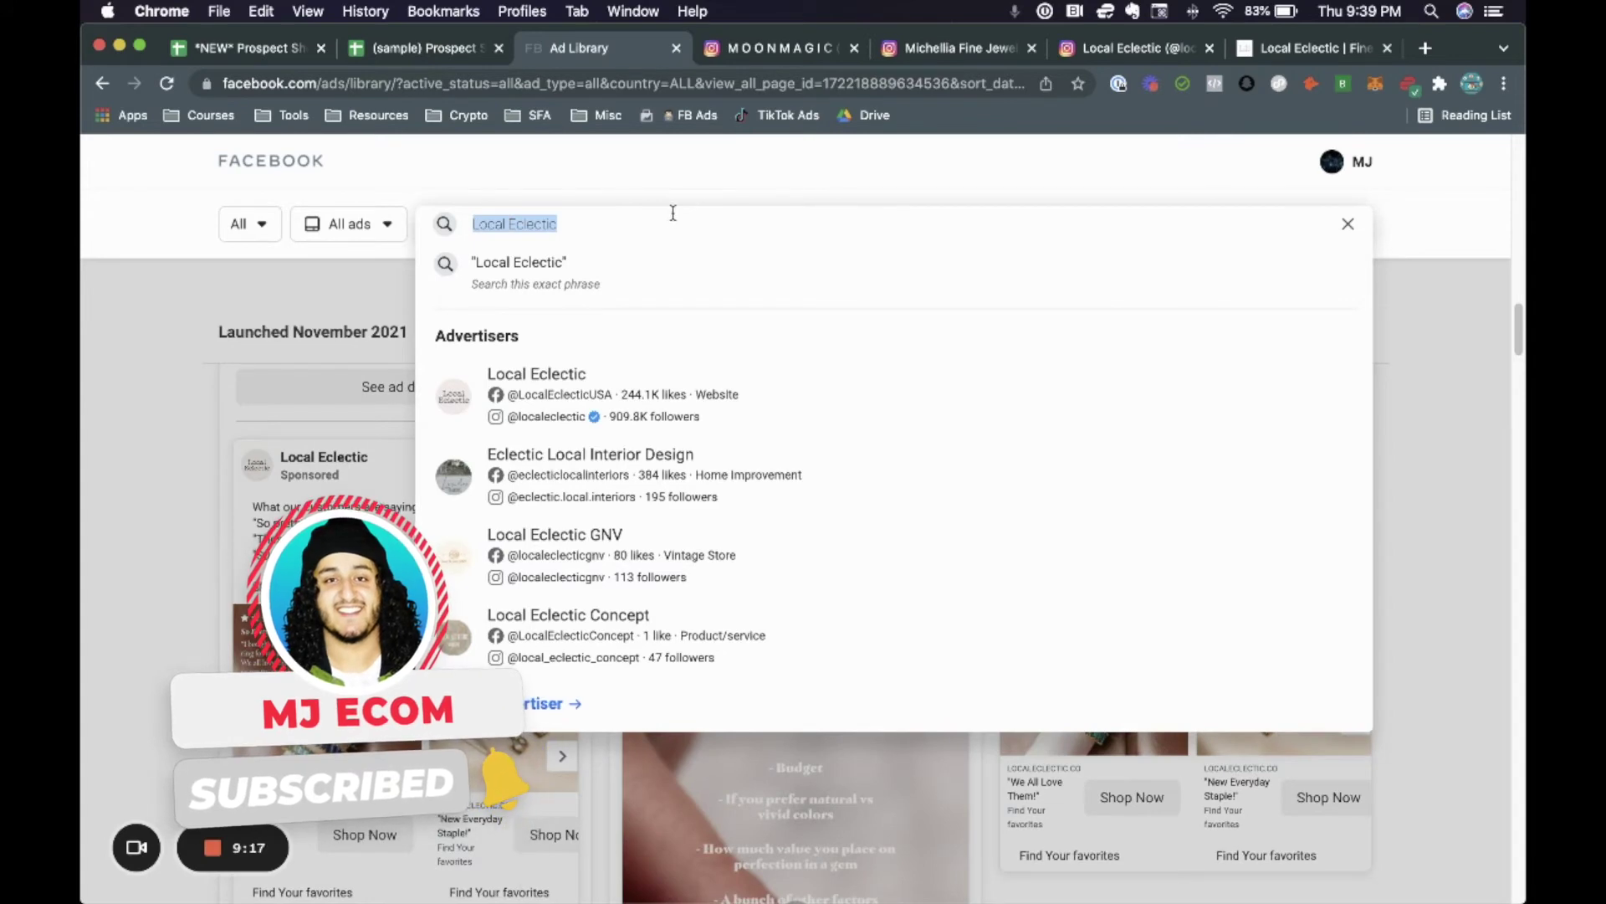
key("ctrl+v")
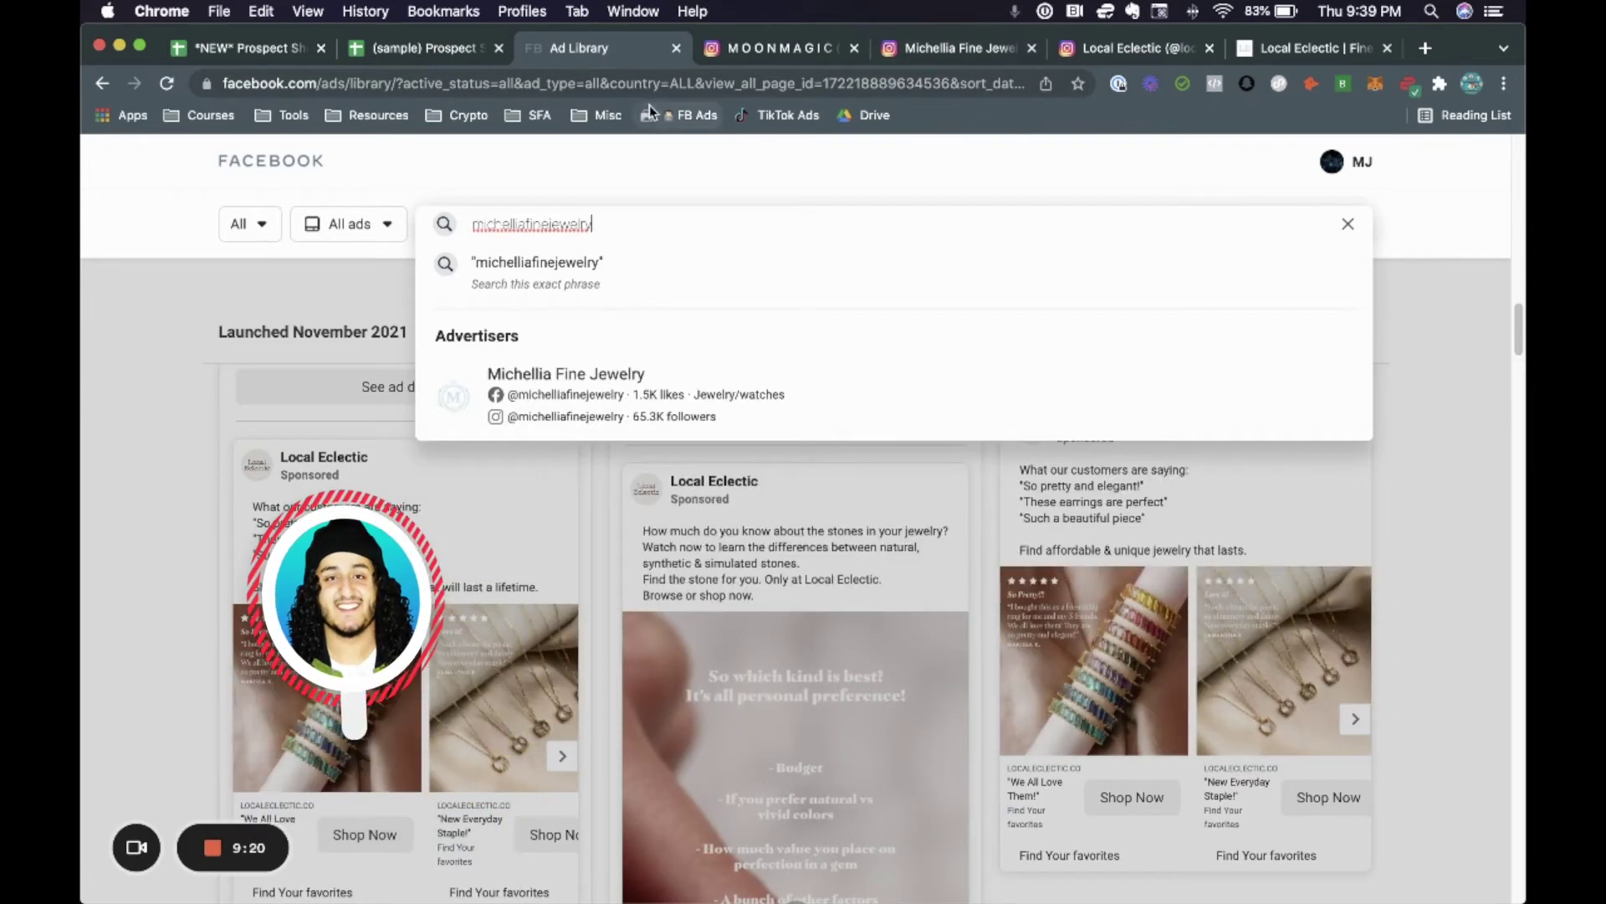
left_click(684, 415)
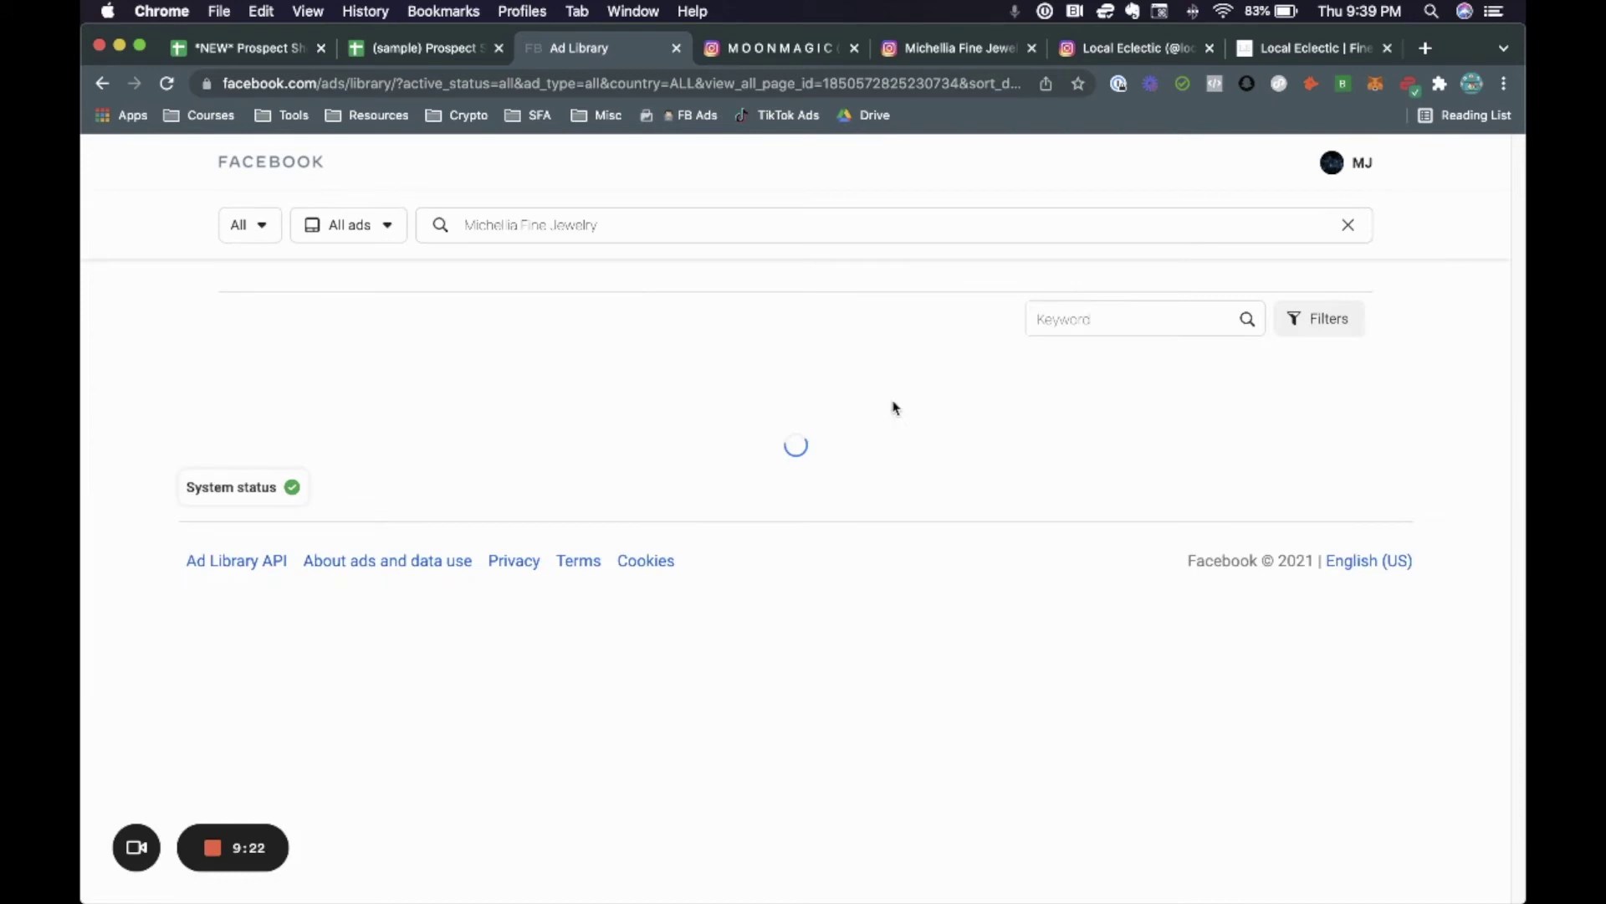
Step: Review Michellia Fine Jewelry's ads in the Ad Library, checking the number of ads, launch dates, creatives and page transparency details
scroll(301, 502, "down", 3)
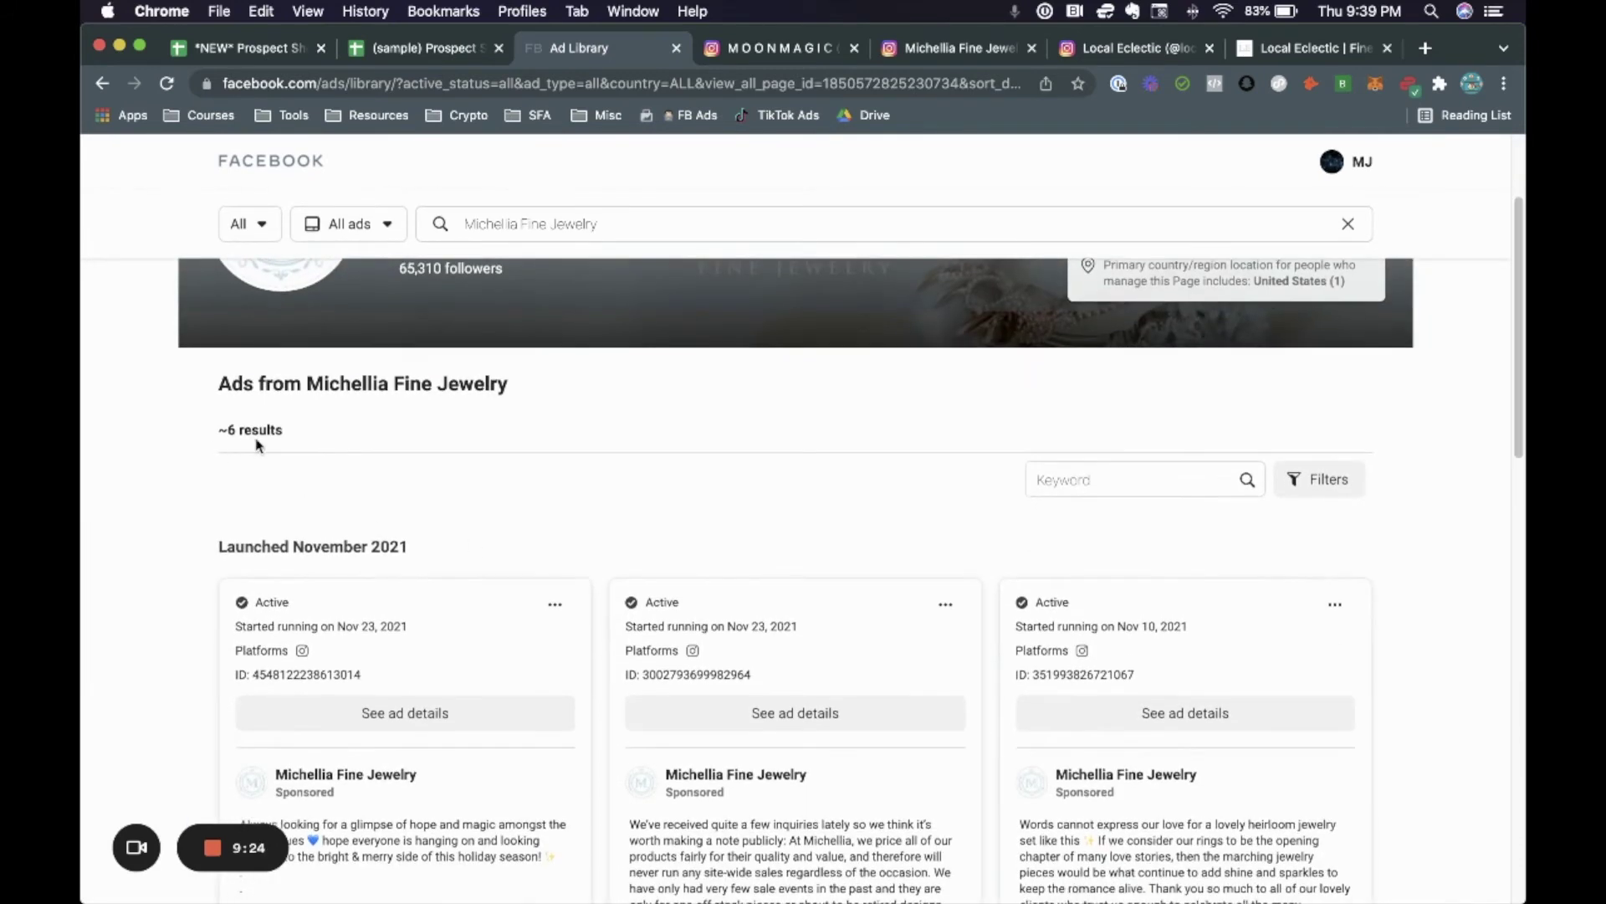
scroll(1289, 457, "down", 2)
scroll(1289, 459, "up", 3)
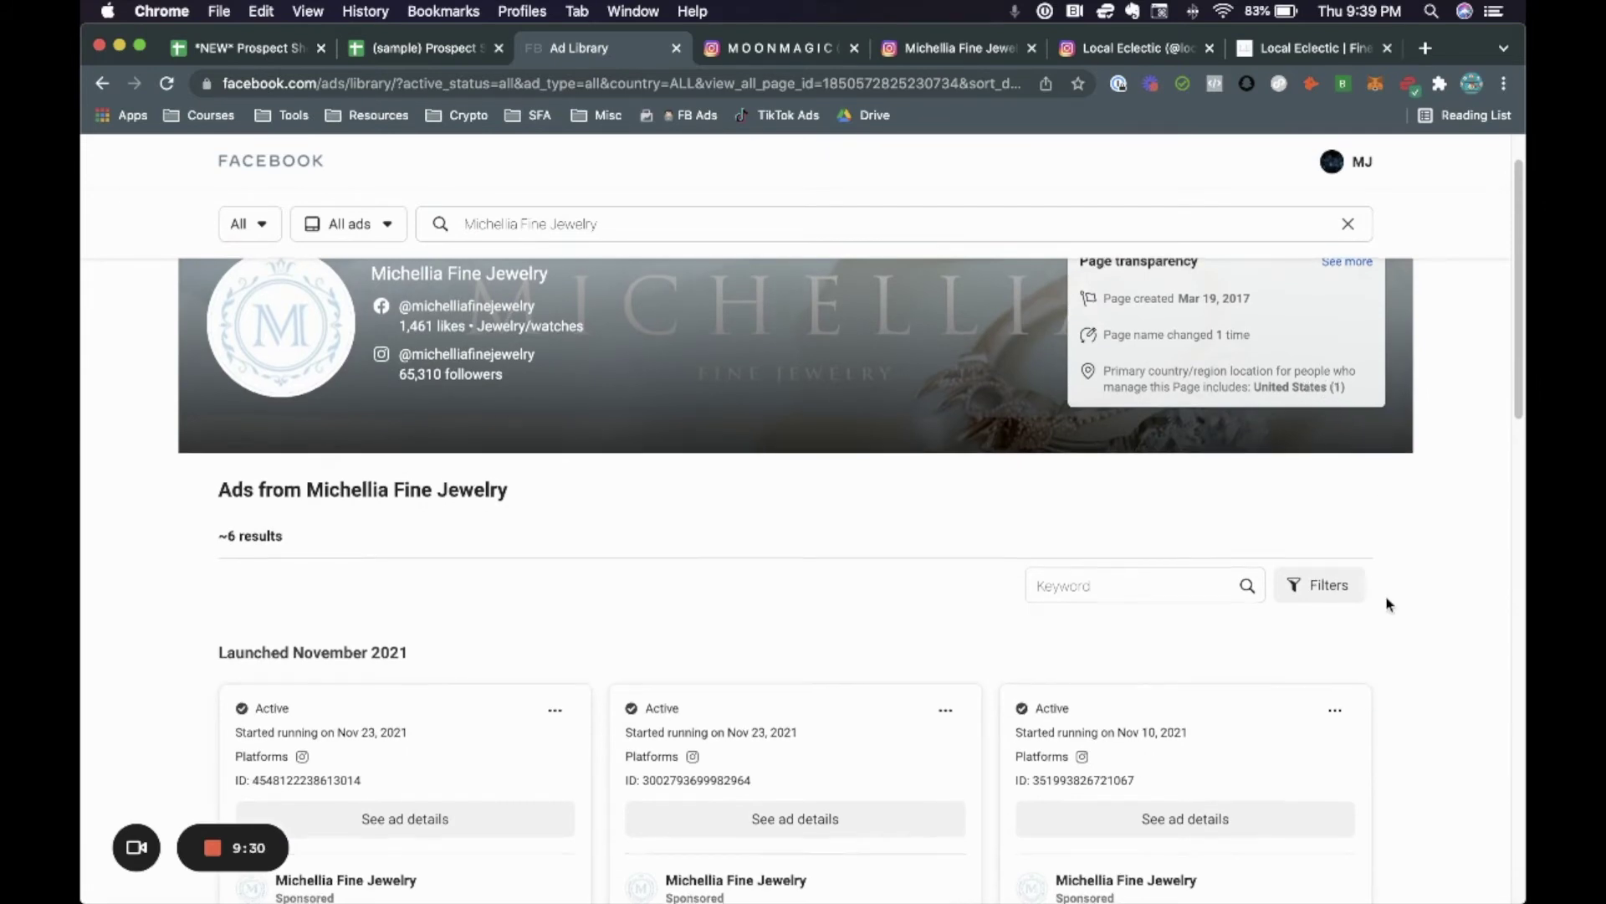
scroll(1386, 605, "down", 7)
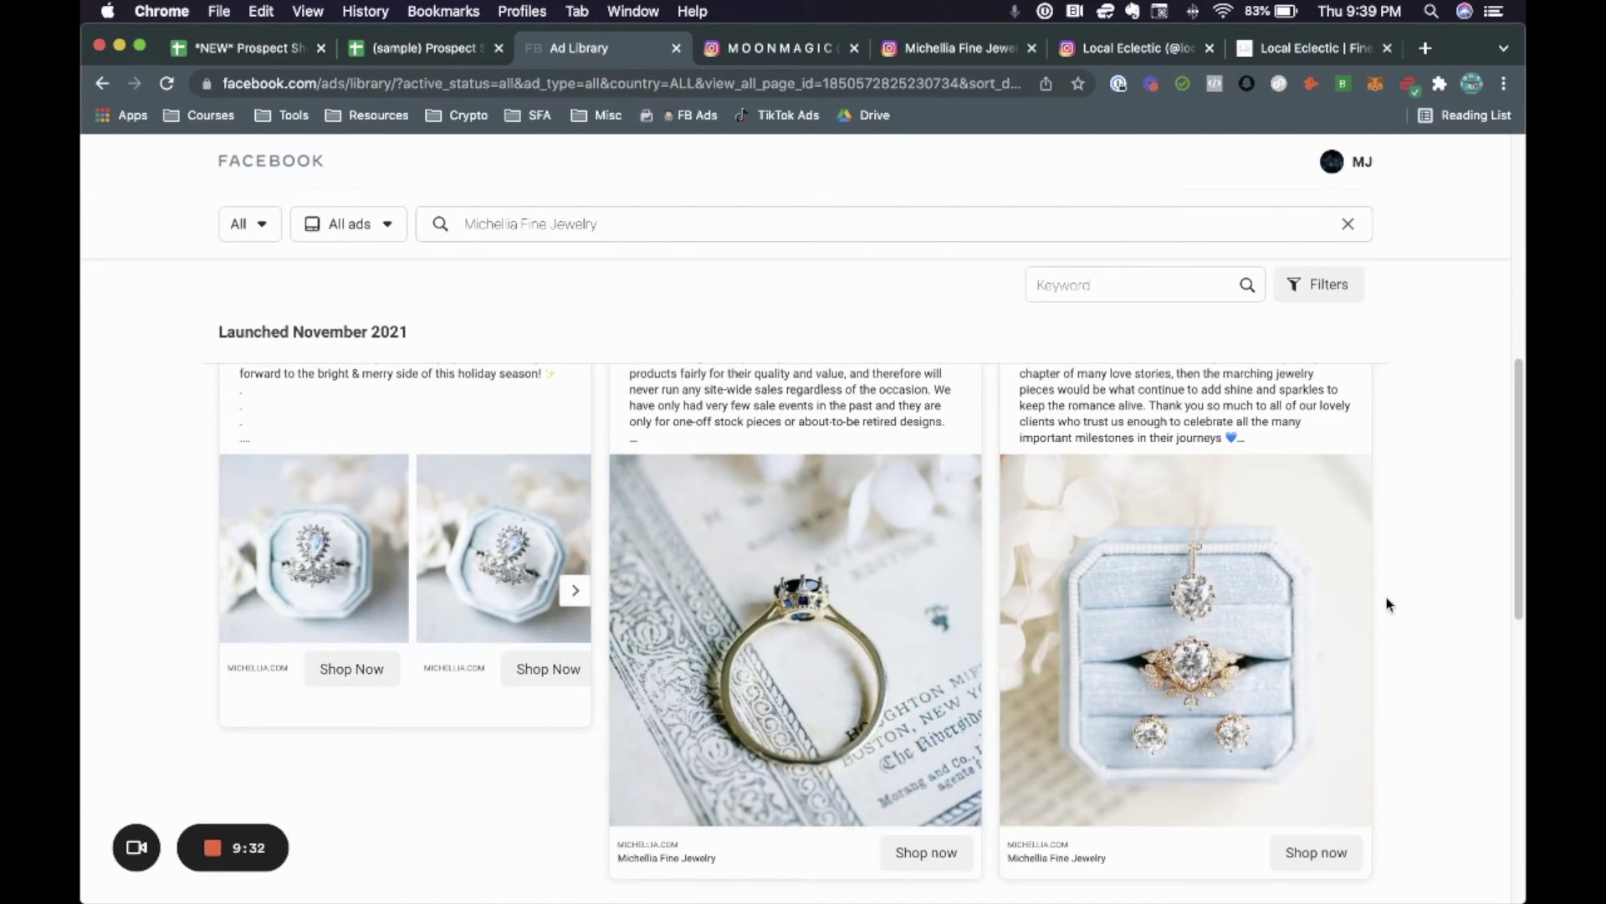
scroll(1386, 604, "down", 5)
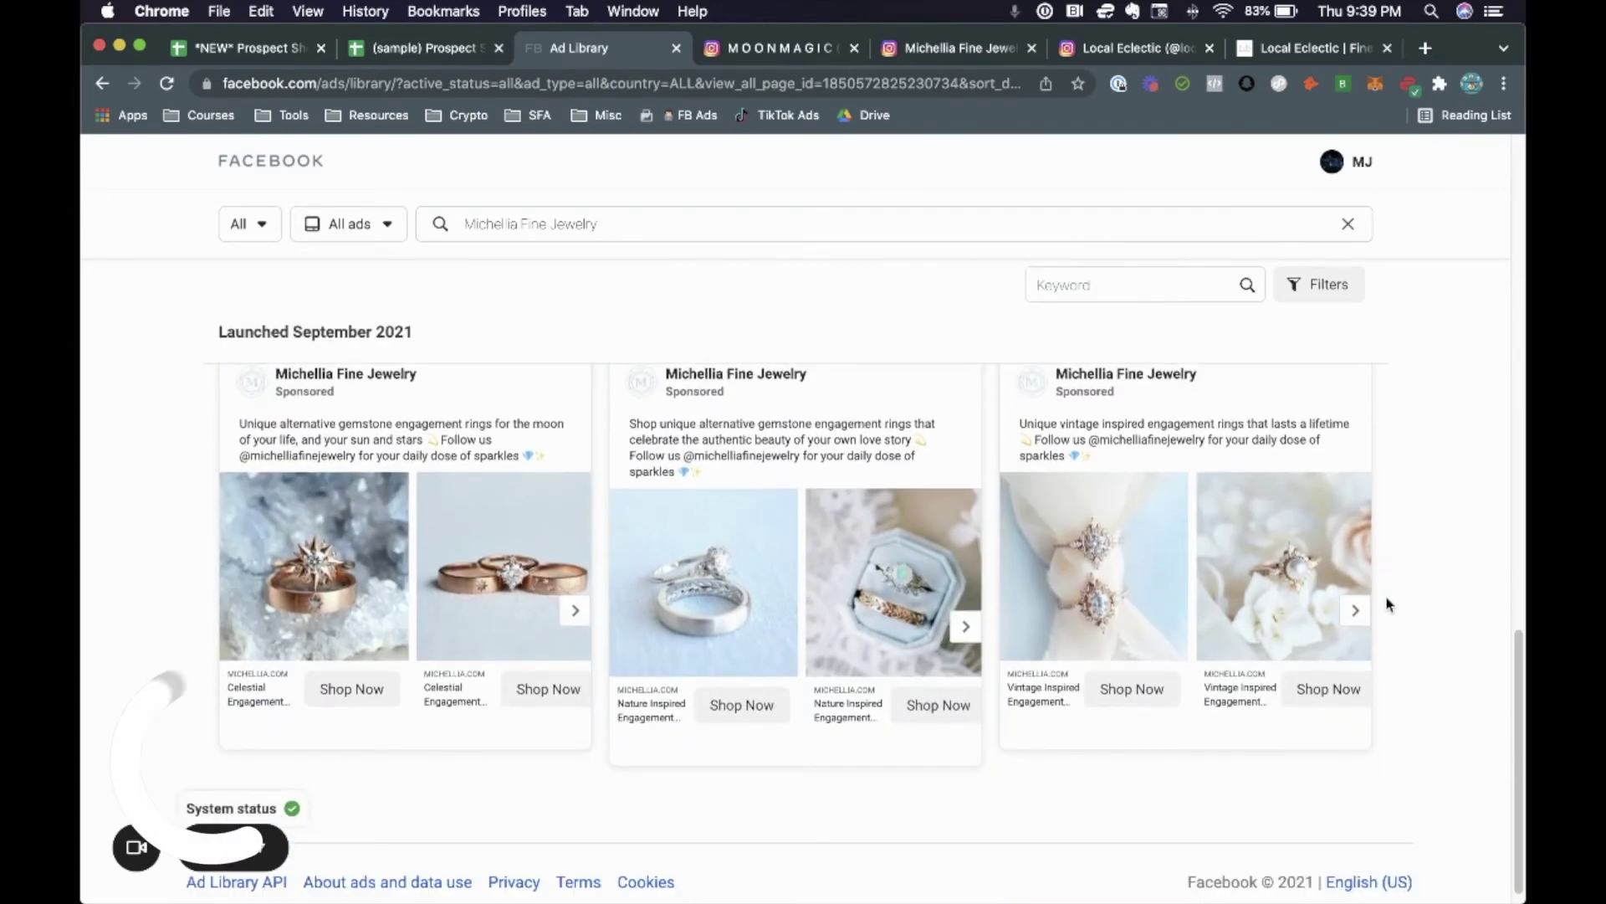
scroll(1386, 604, "up", 2)
scroll(1386, 604, "up", 2)
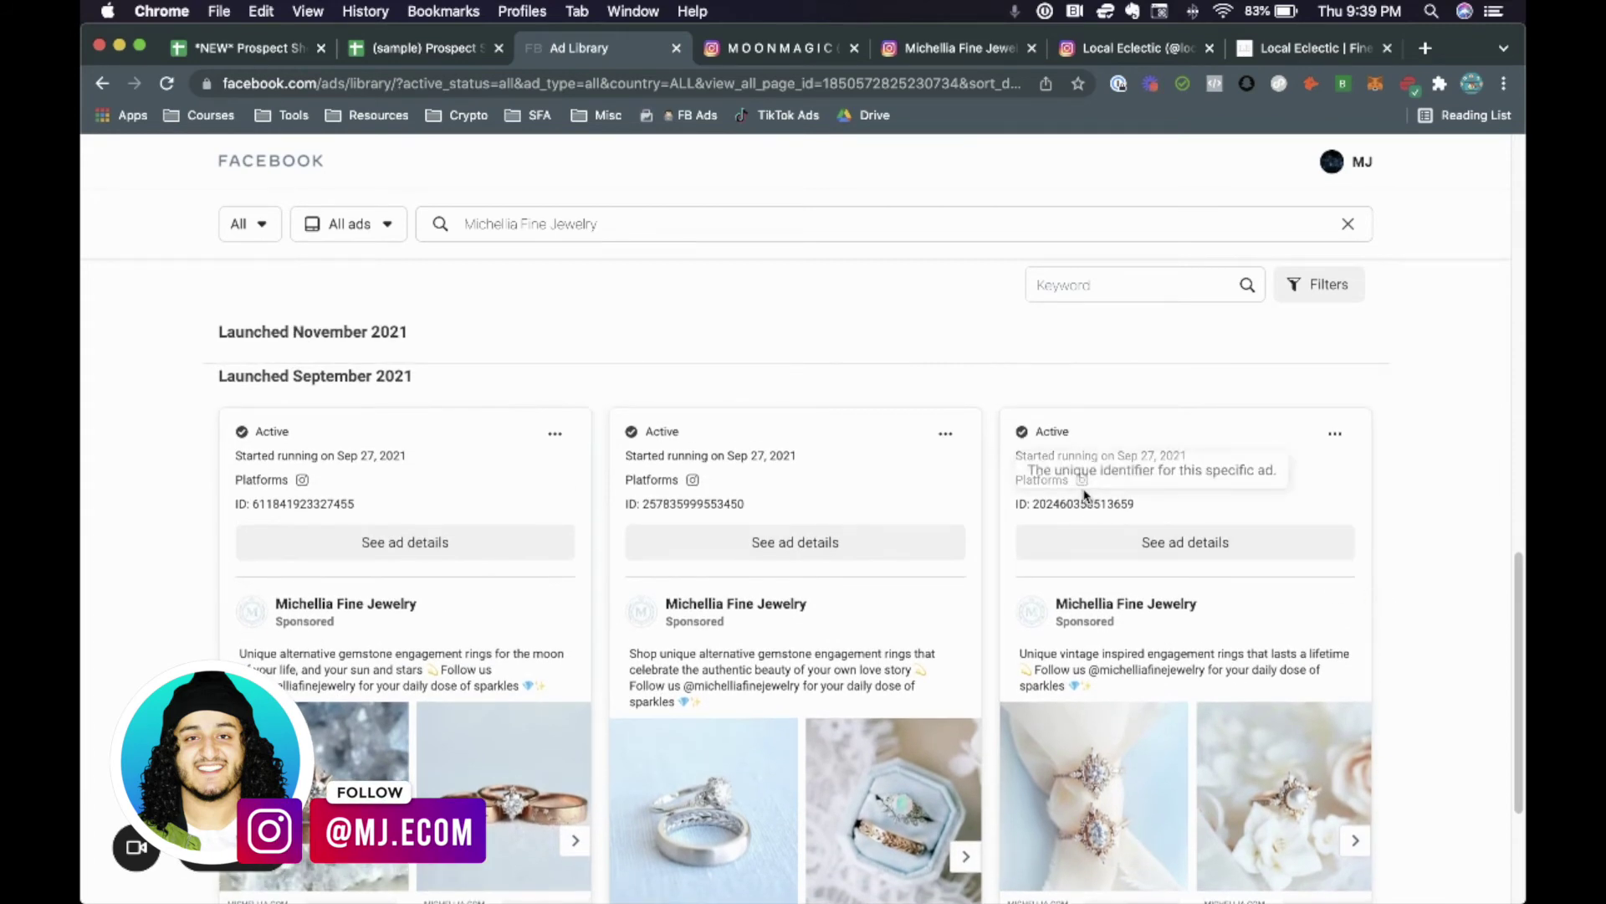
scroll(1377, 495, "up", 5)
scroll(1379, 507, "up", 5)
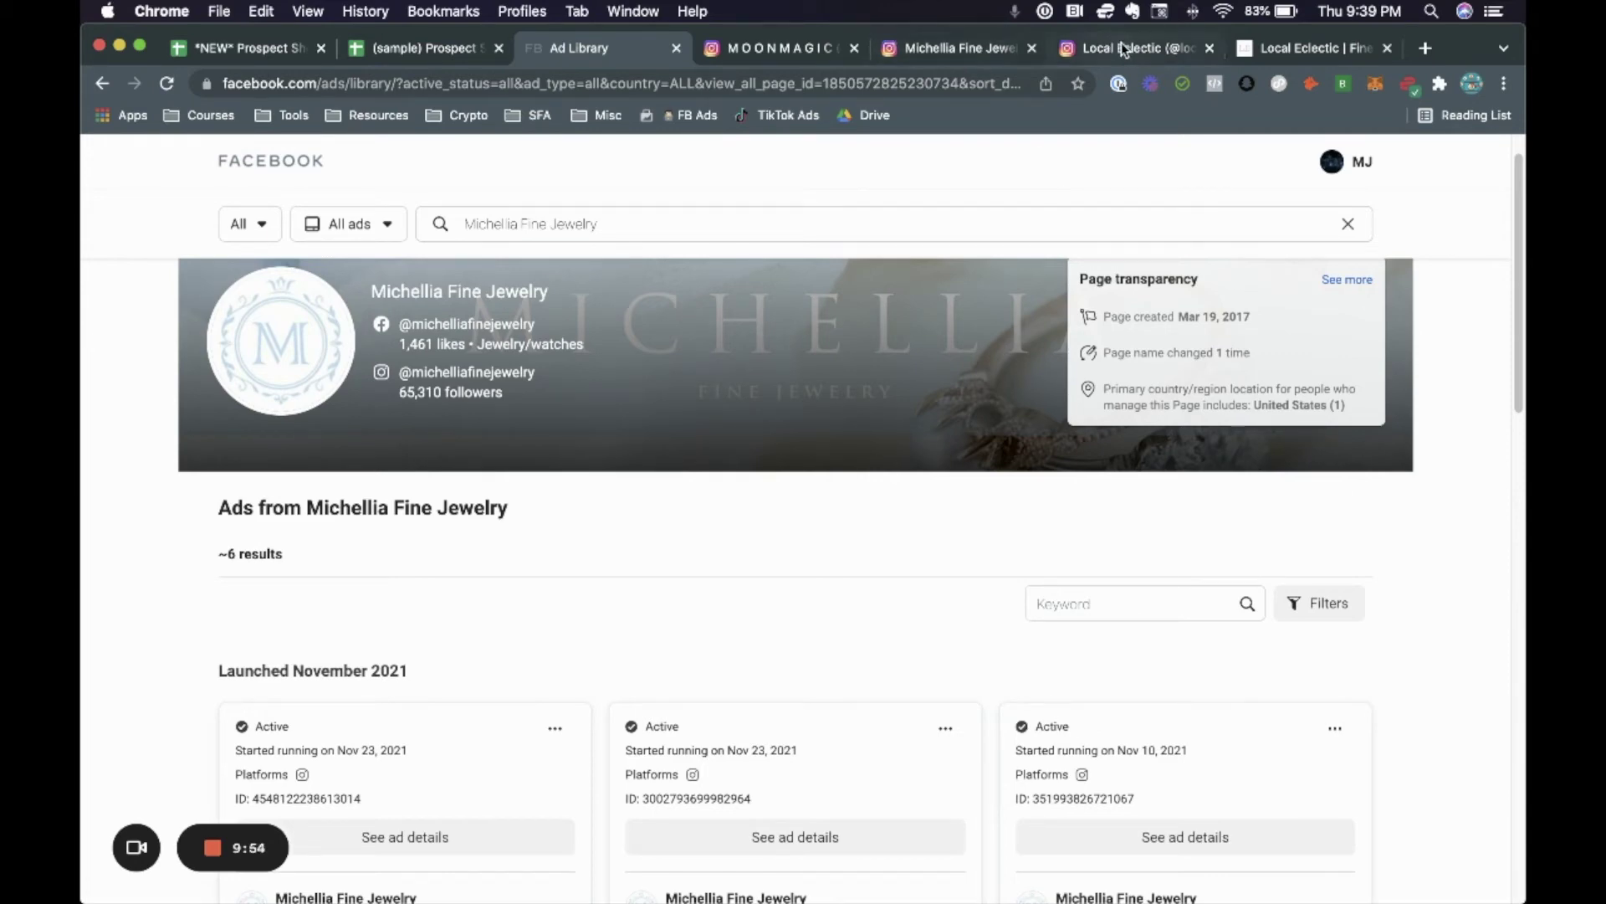
Step: Copy the URL of michelliafinejewelry's Instagram profile into cell A2 of the Pipeline sheet in the sample Prospect Sheet
key("ctrl+Tab")
left_click(979, 51)
left_click(614, 95)
key("super+c")
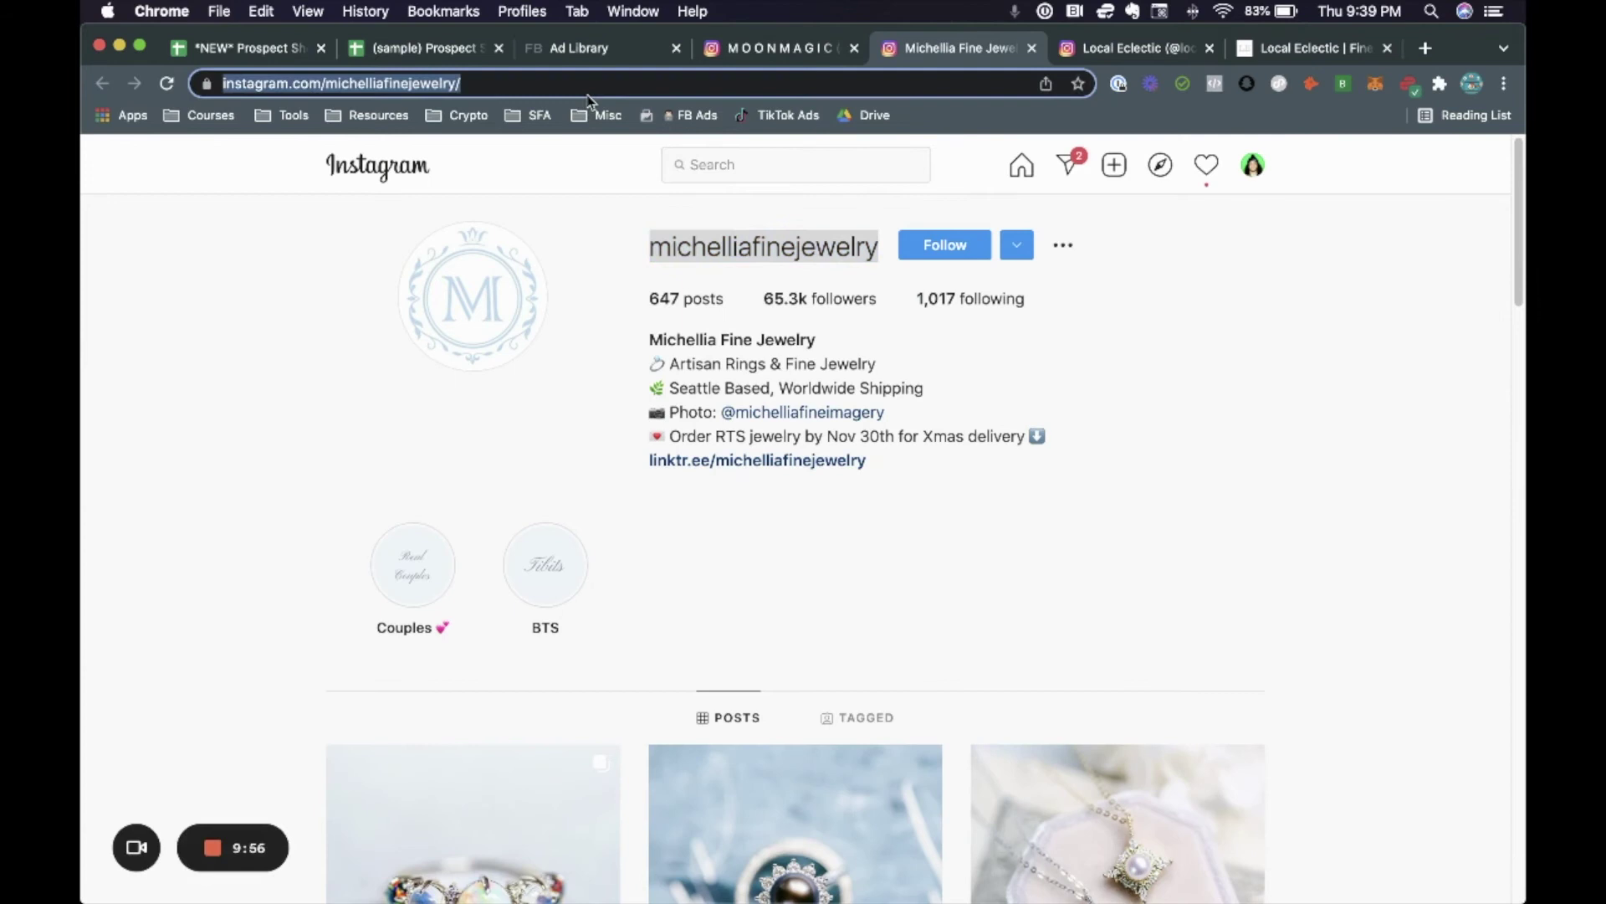
left_click(385, 48)
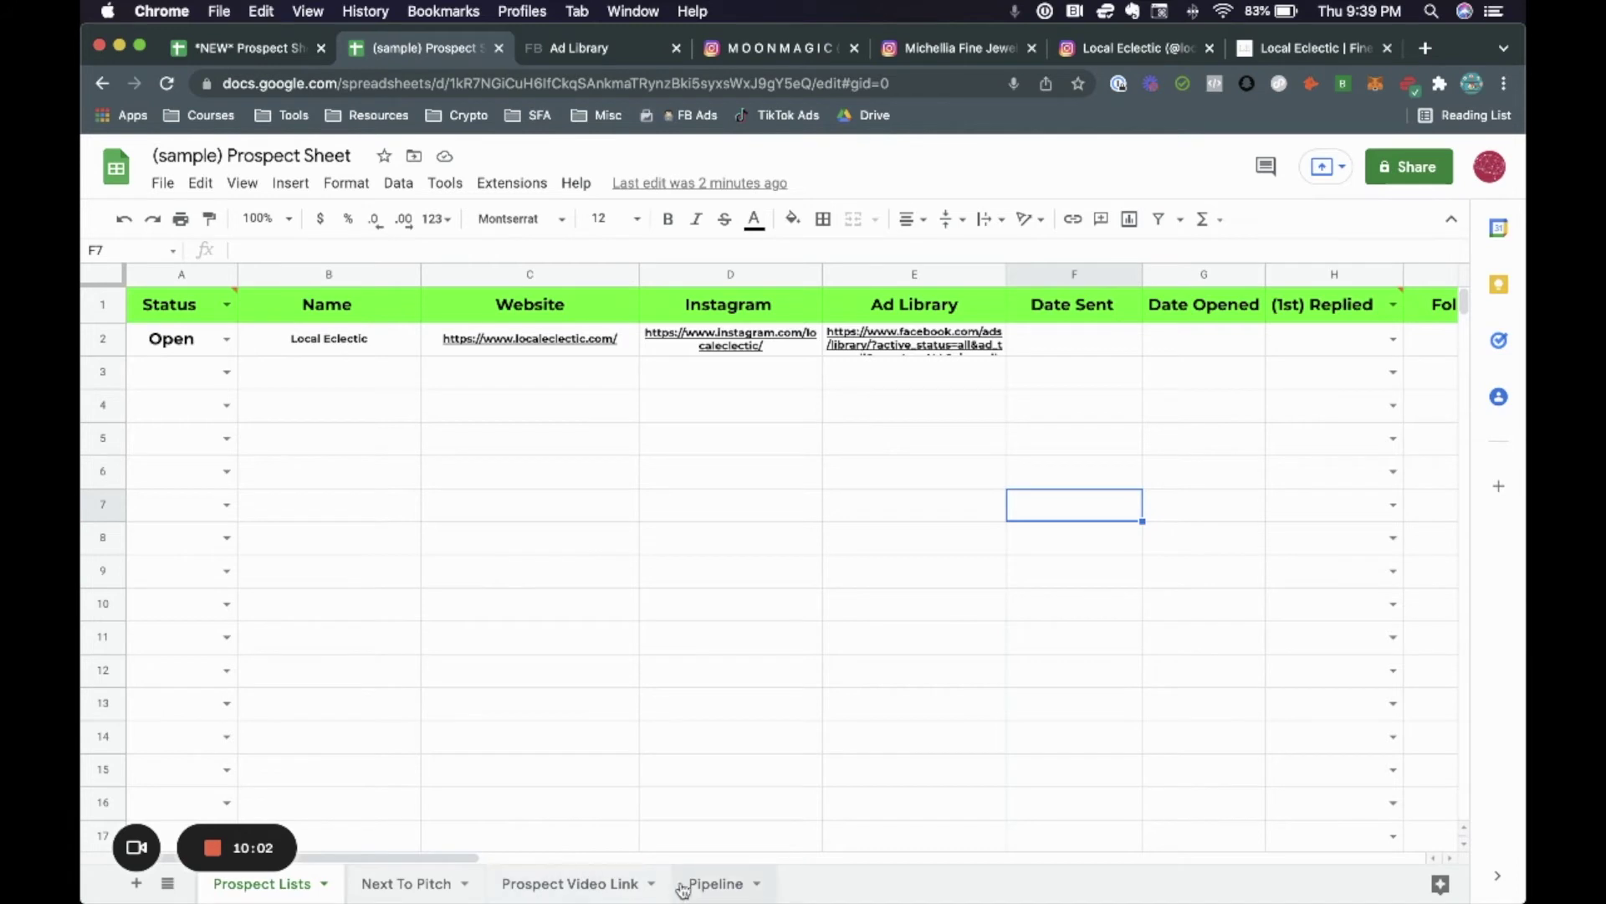
left_click(709, 887)
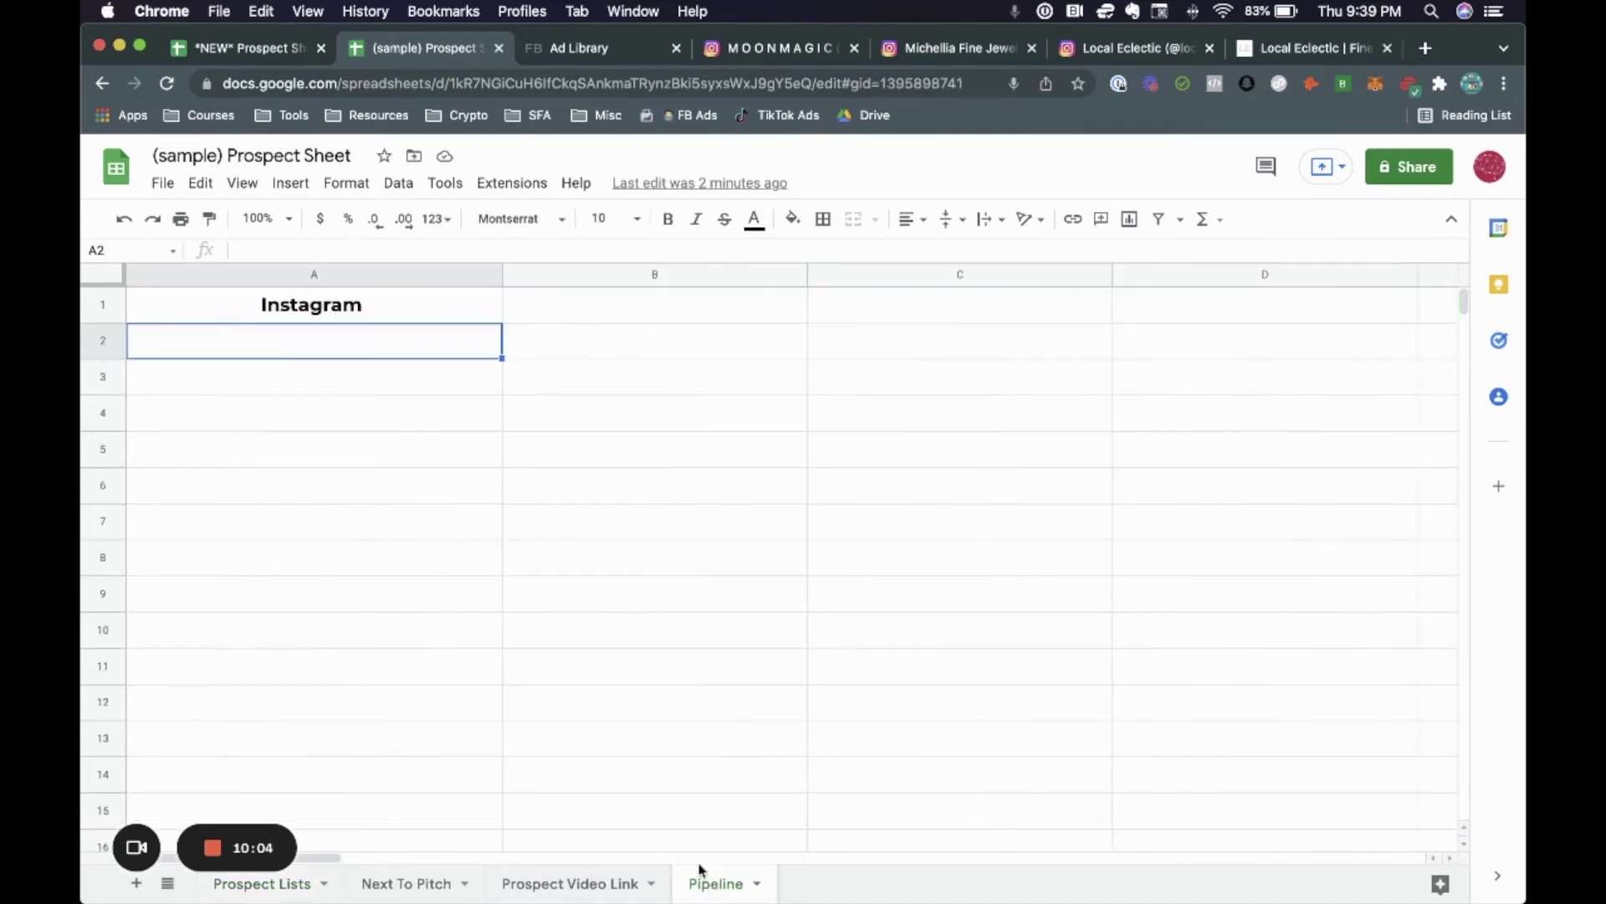
key("super+v")
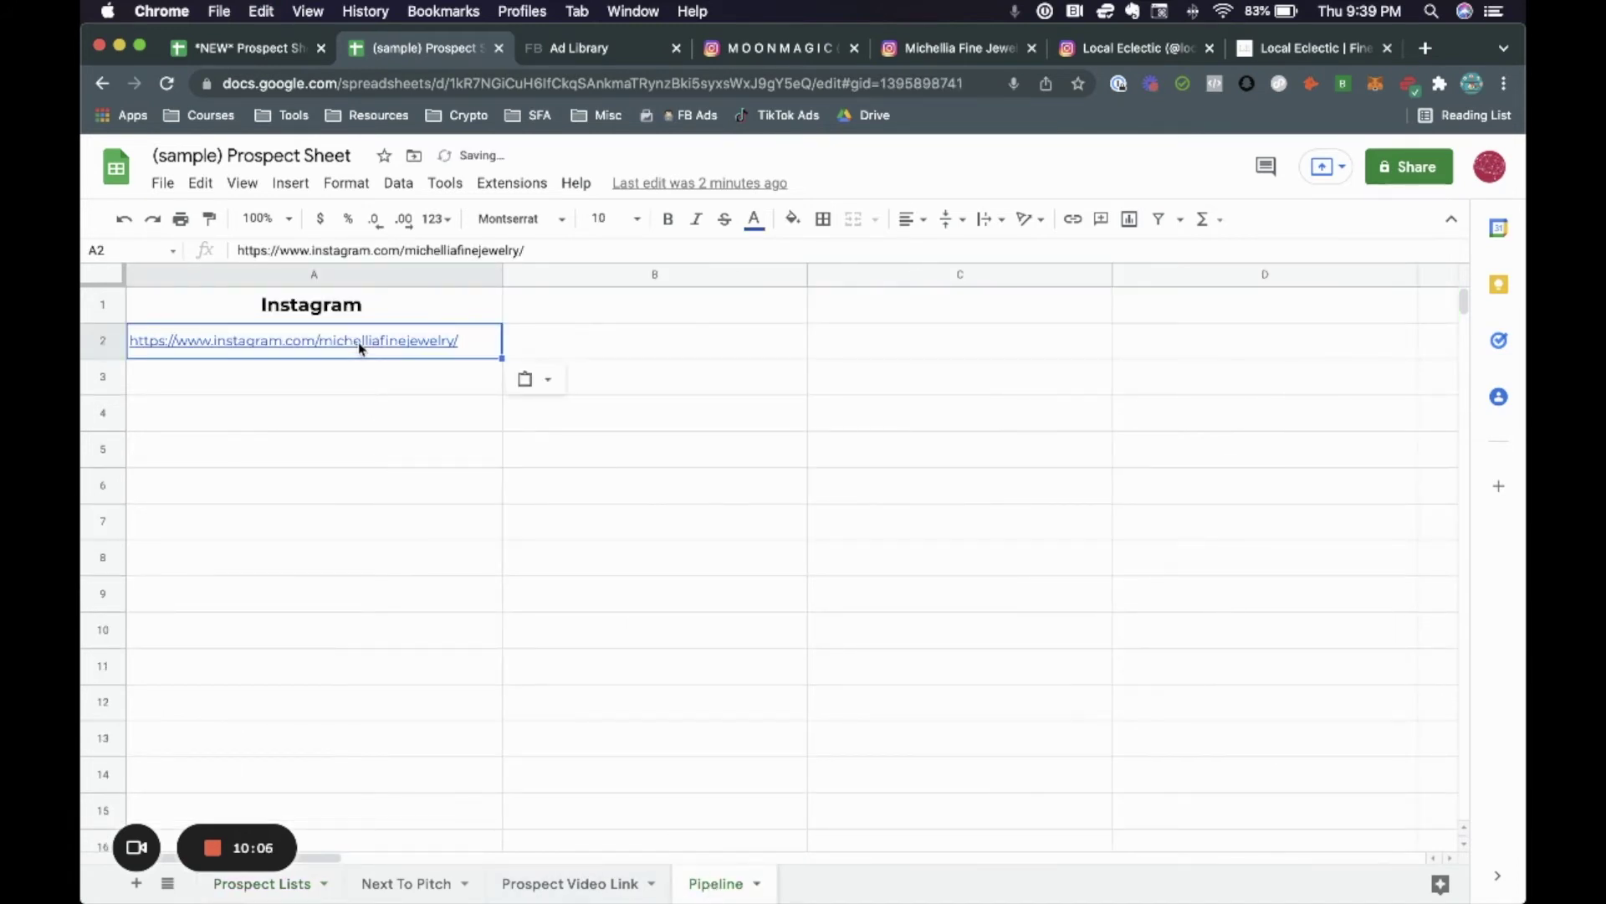
left_click(528, 466)
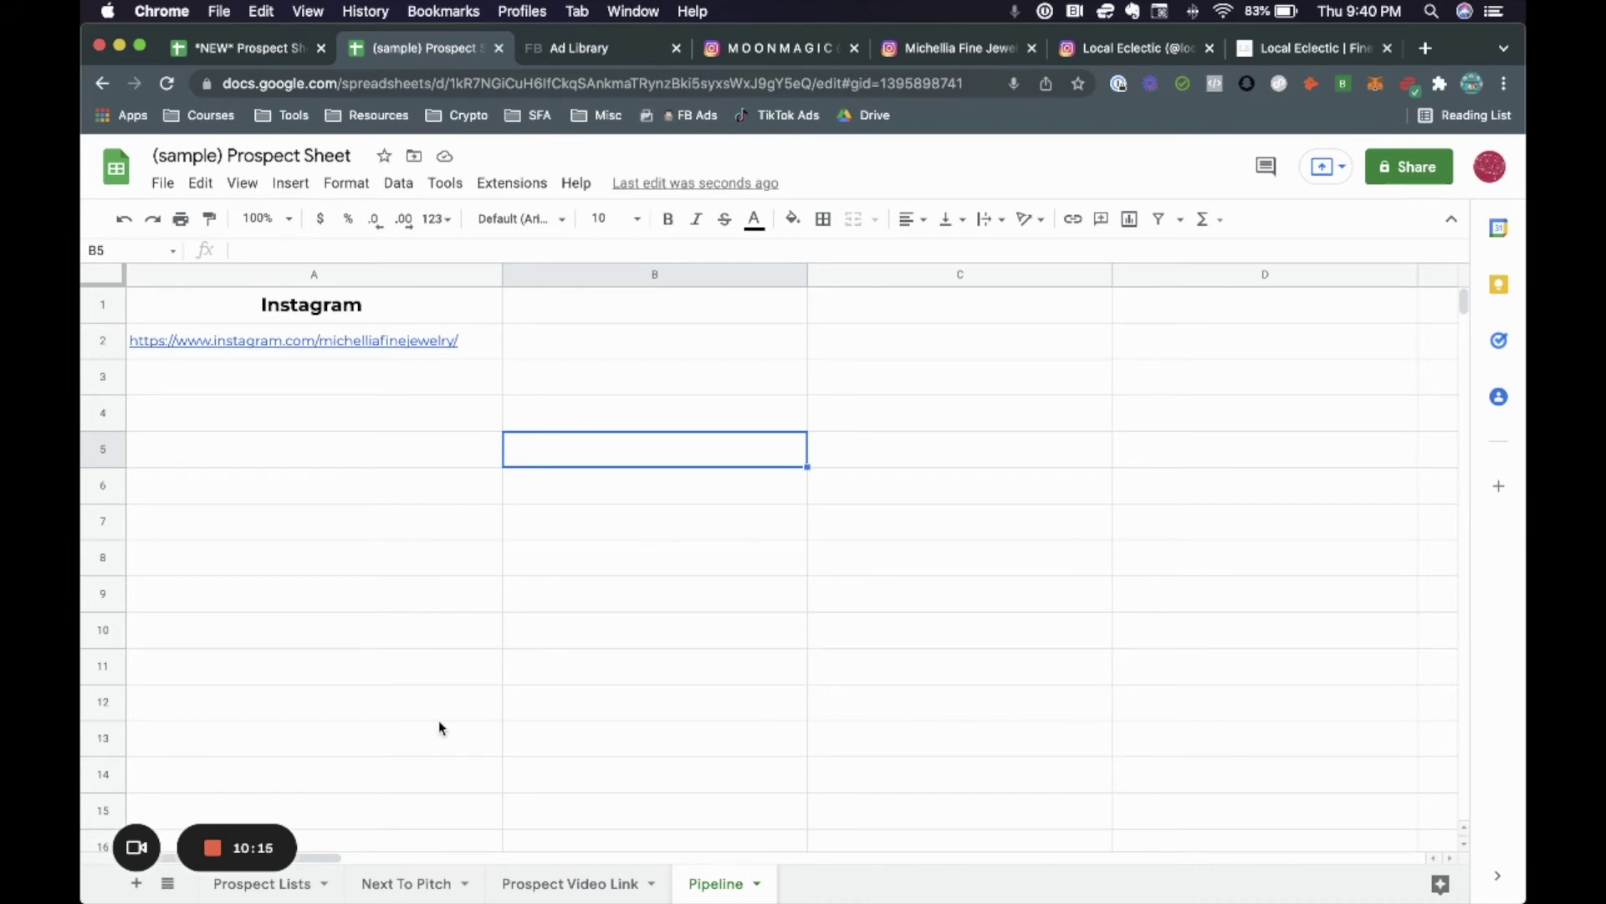
left_click(292, 881)
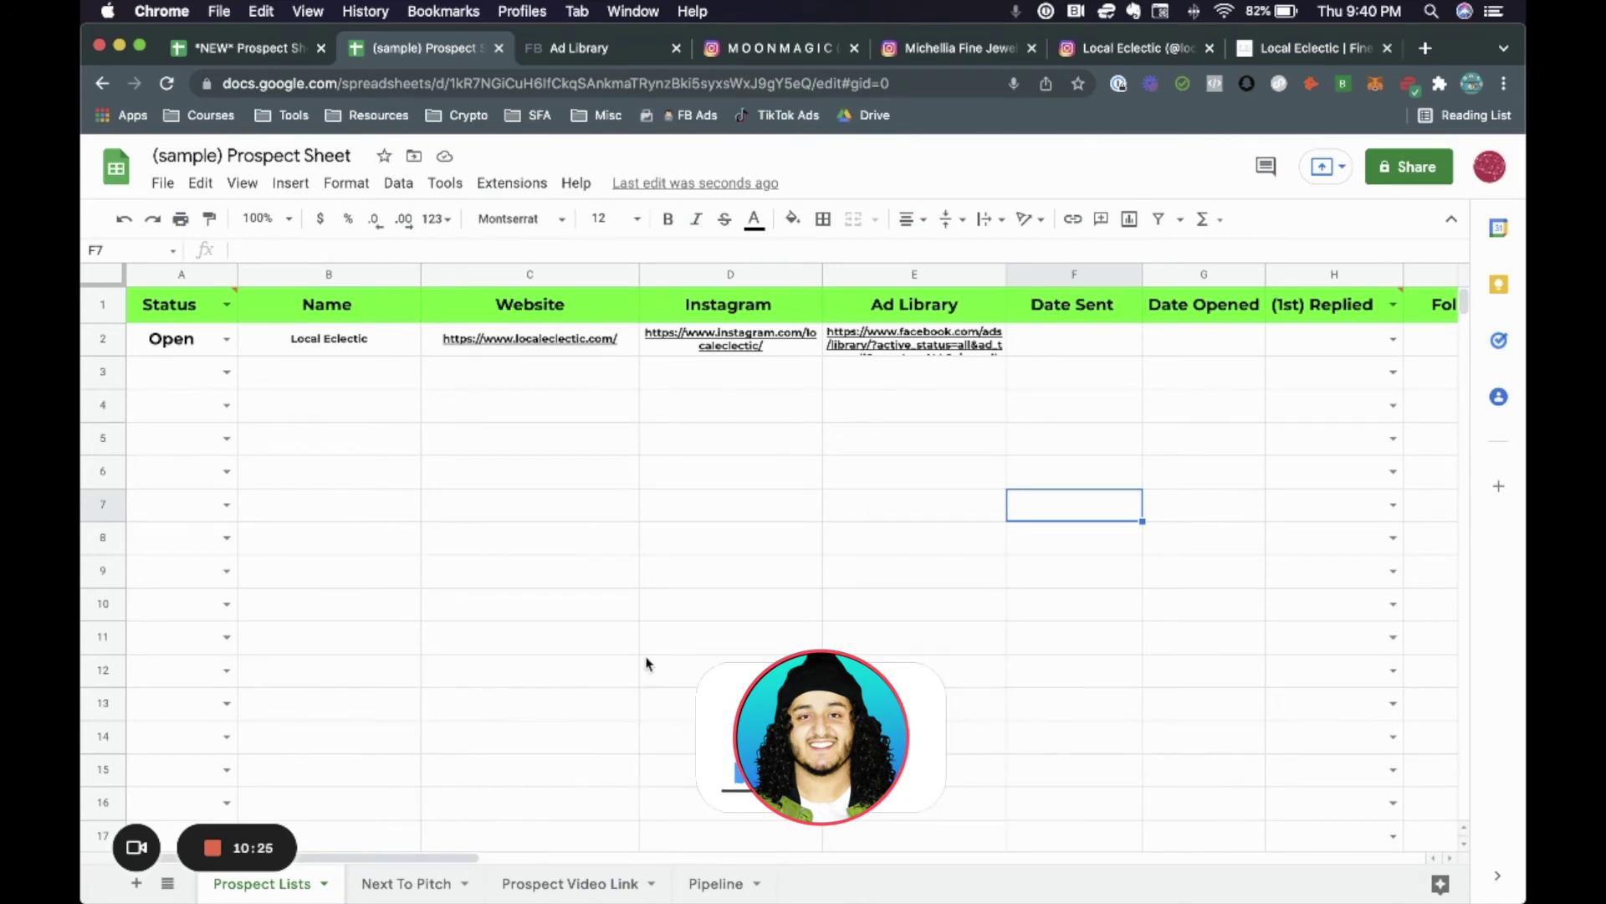
left_click(761, 870)
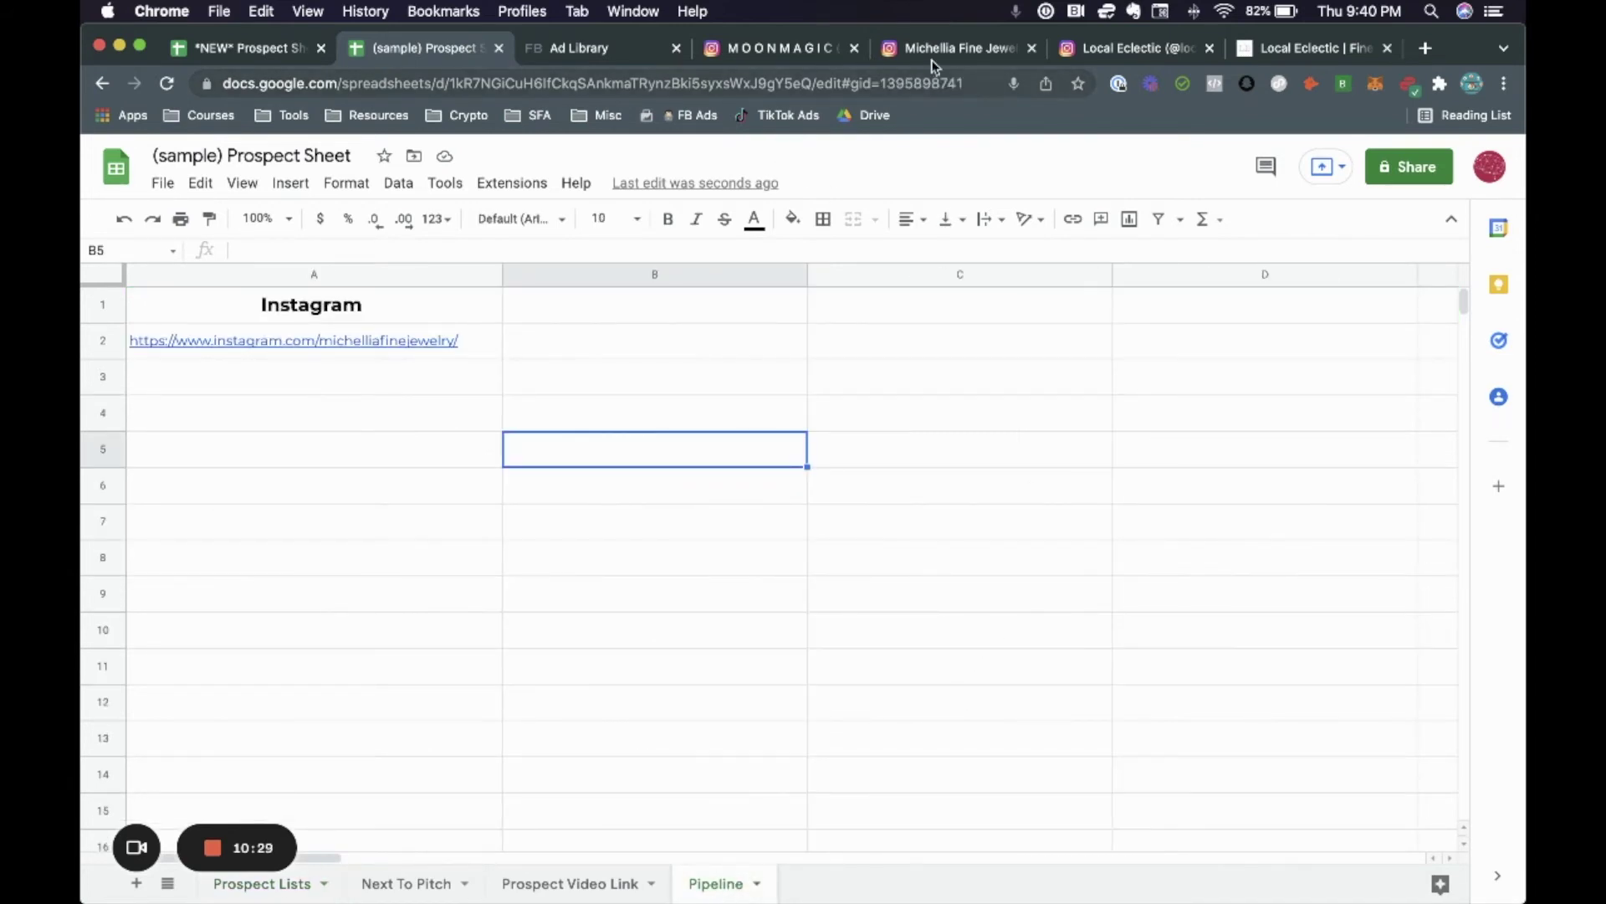
Step: Close the Local Eclectic Instagram profile and the Local Eclectic website
left_click(1111, 47)
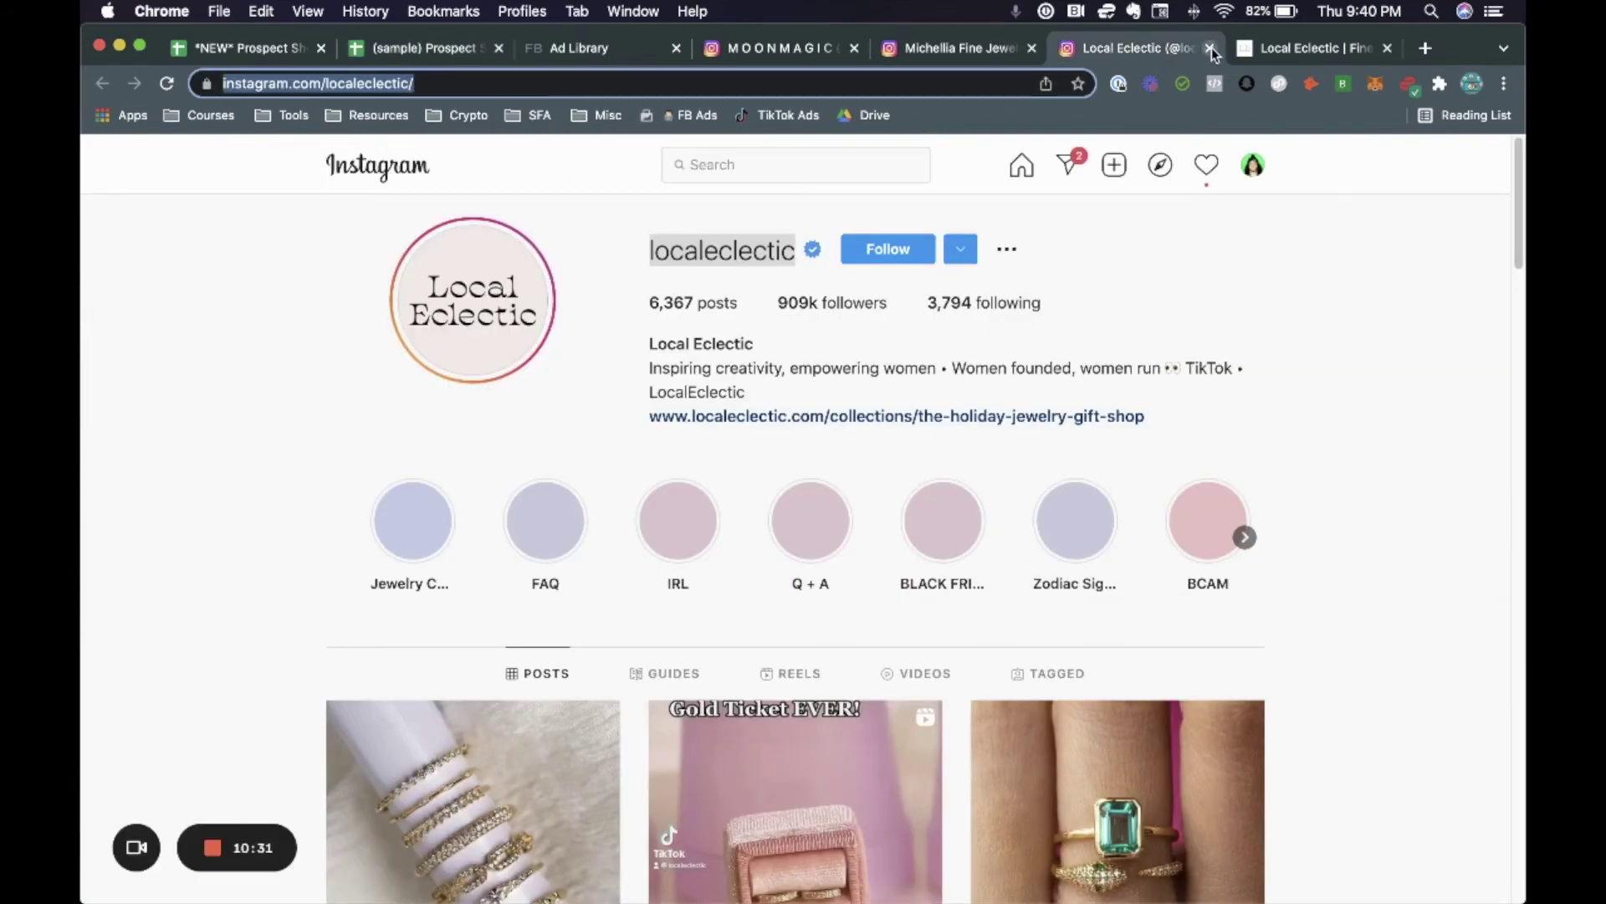
left_click(1212, 47)
left_click(1212, 47)
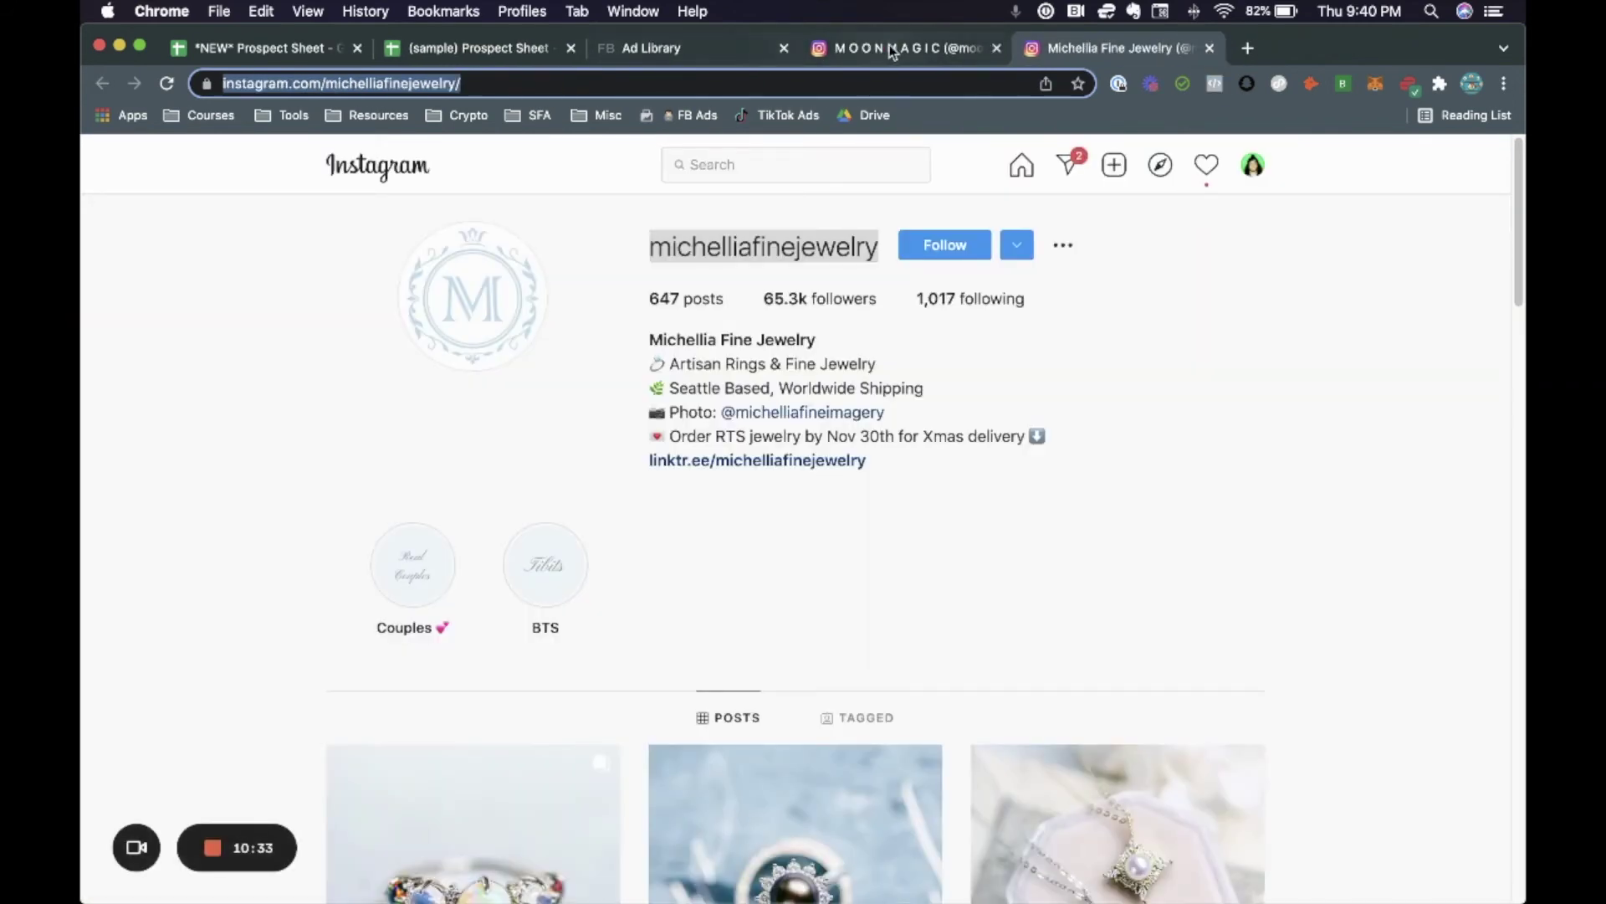
Step: Open moonlightjewelsco in a new tab from the accounts suggested on MOONMAGIC's Instagram profile and look through its posts
left_click(929, 48)
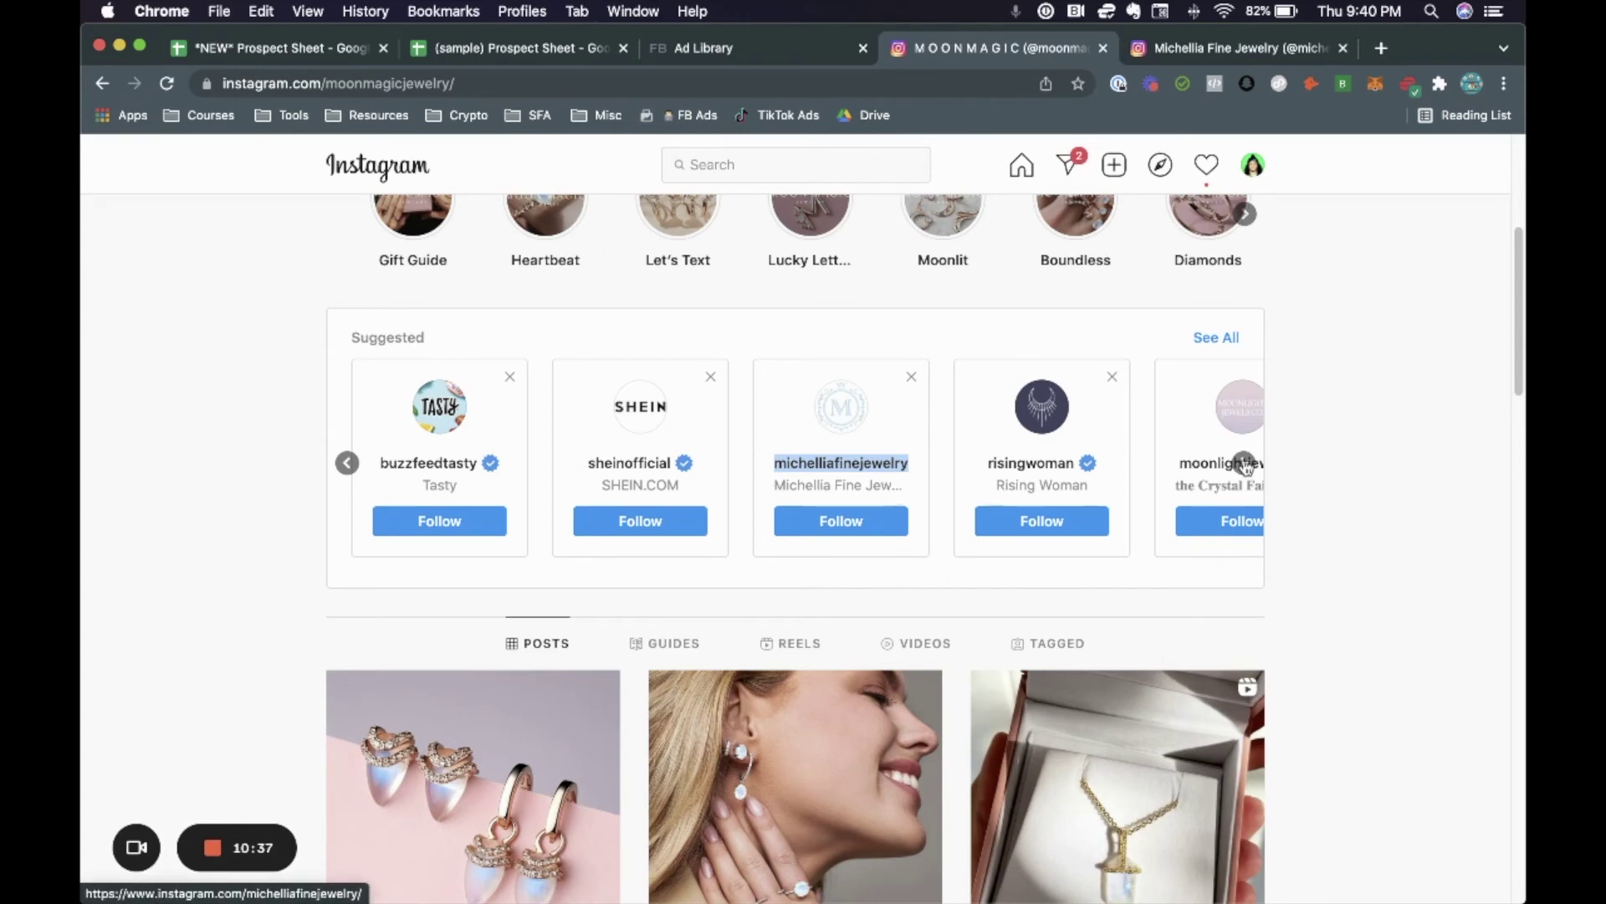
left_click(1243, 463)
left_click(1243, 464)
right_click(462, 463)
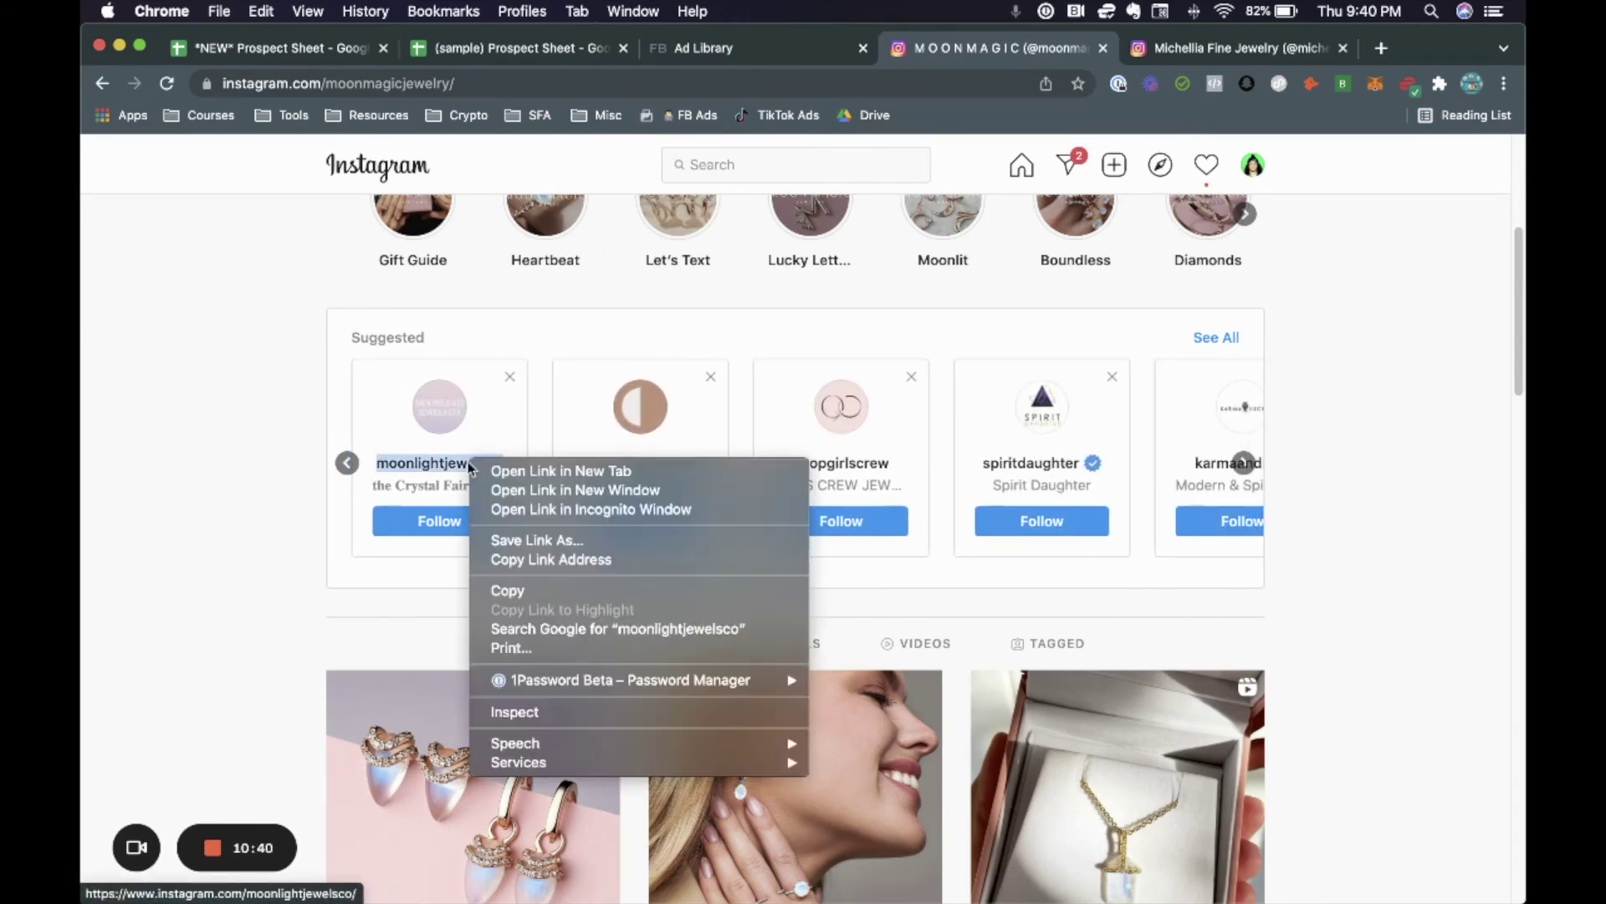
left_click(502, 470)
left_click(1056, 47)
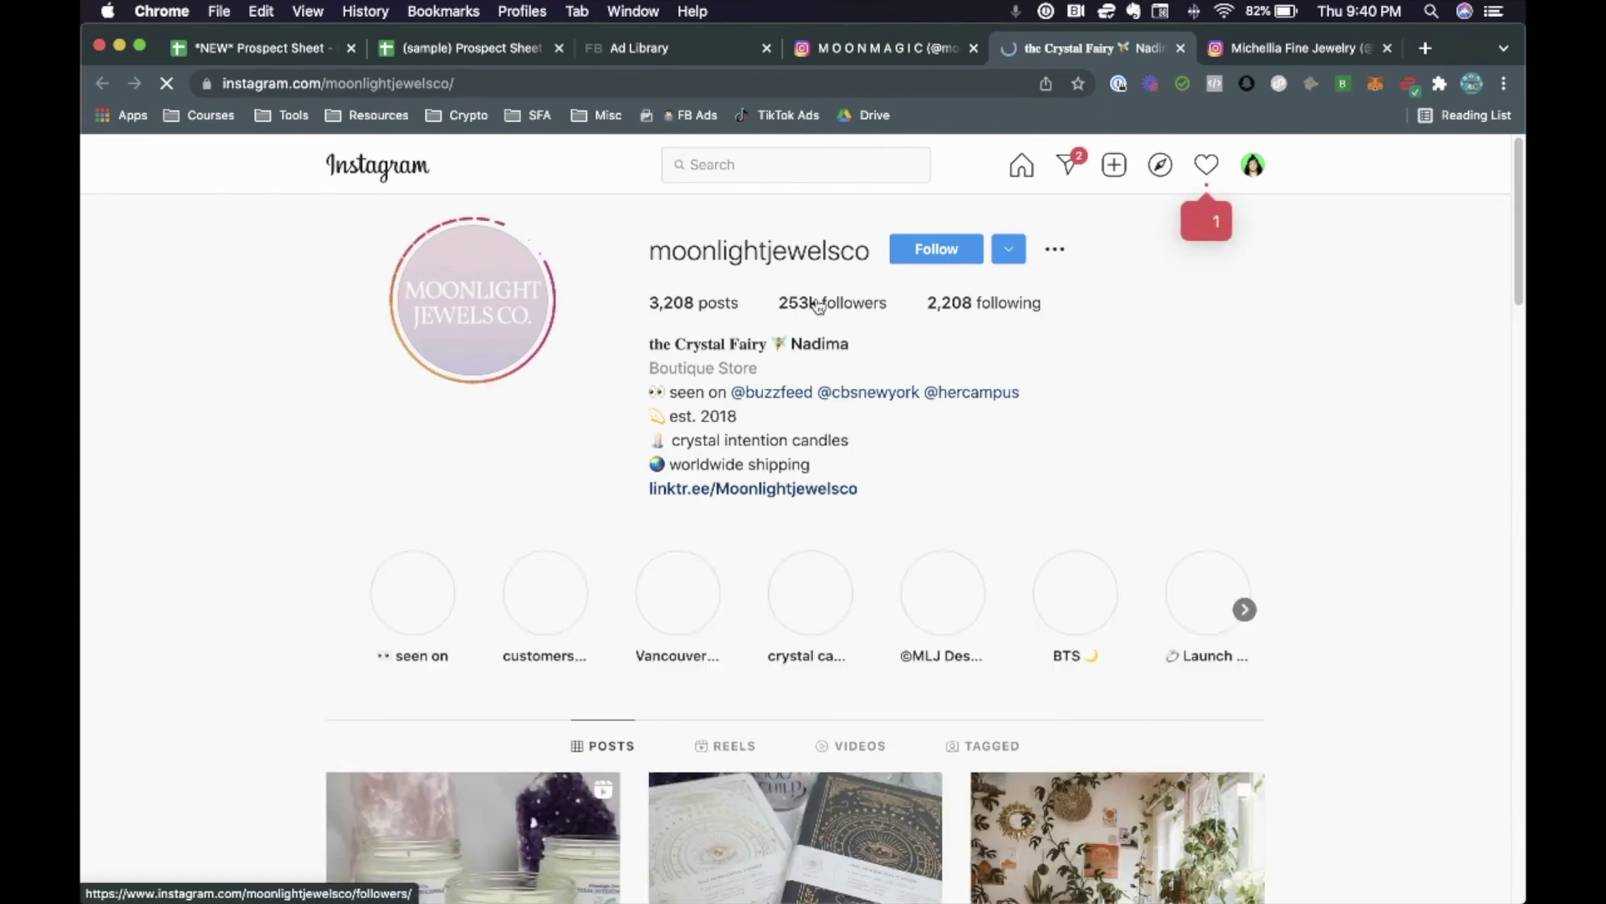
scroll(1171, 381, "down", 2)
scroll(1172, 380, "down", 8)
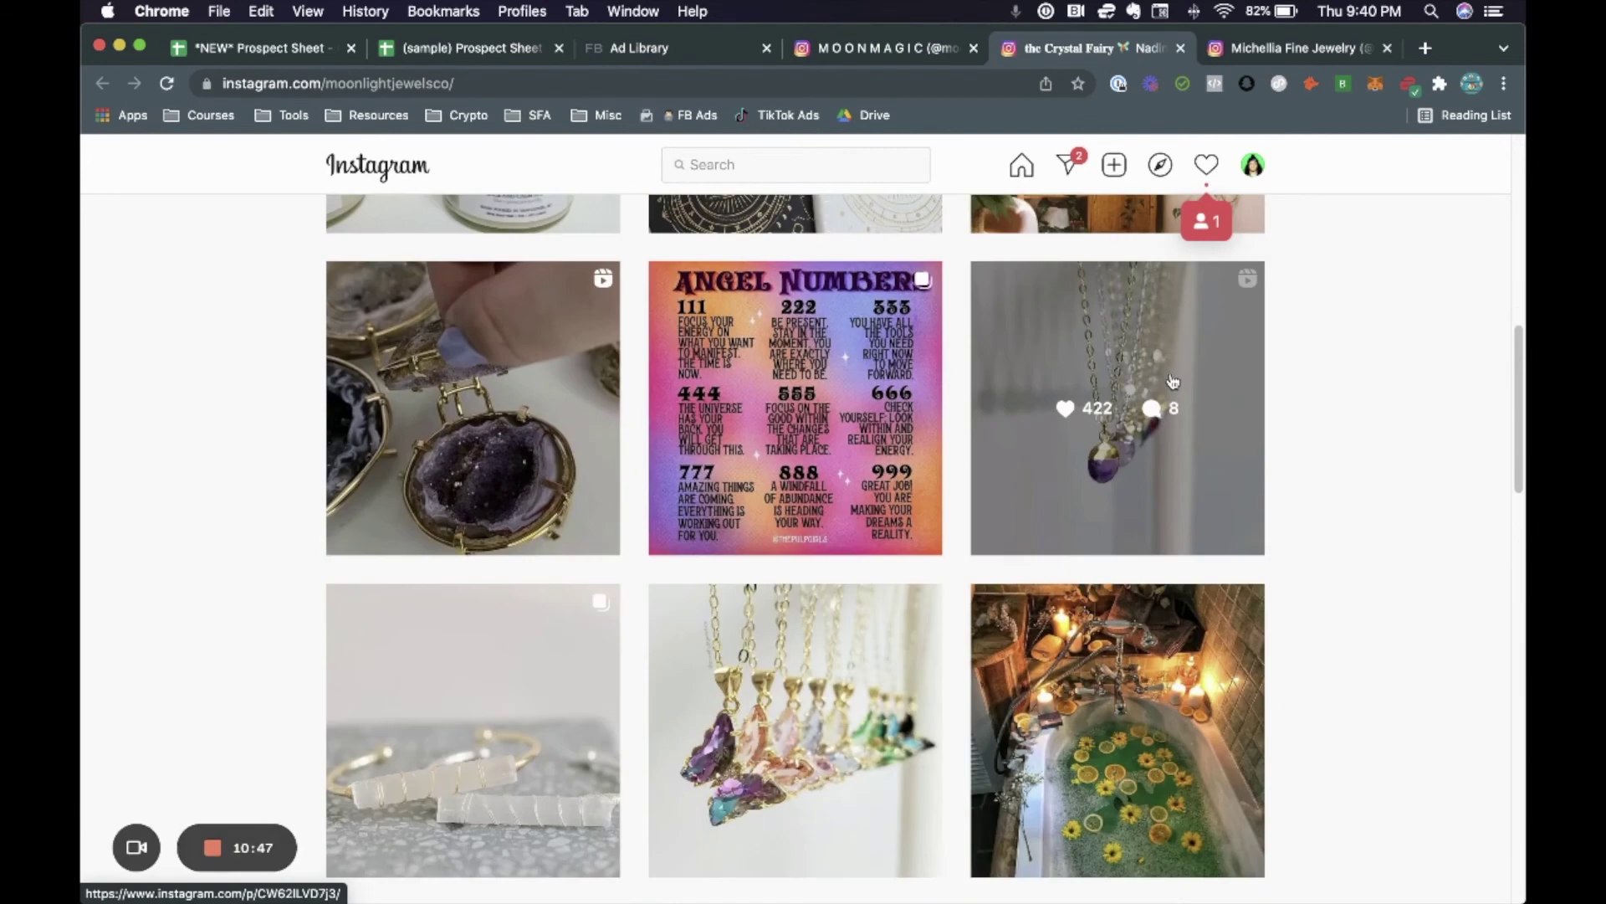
scroll(1021, 380, "up", 10)
Step: Search the Facebook Ad Library for the handle moonlightjewelsco and check the ads of the advertiser Moonlight Jewels Co
right_click(692, 257)
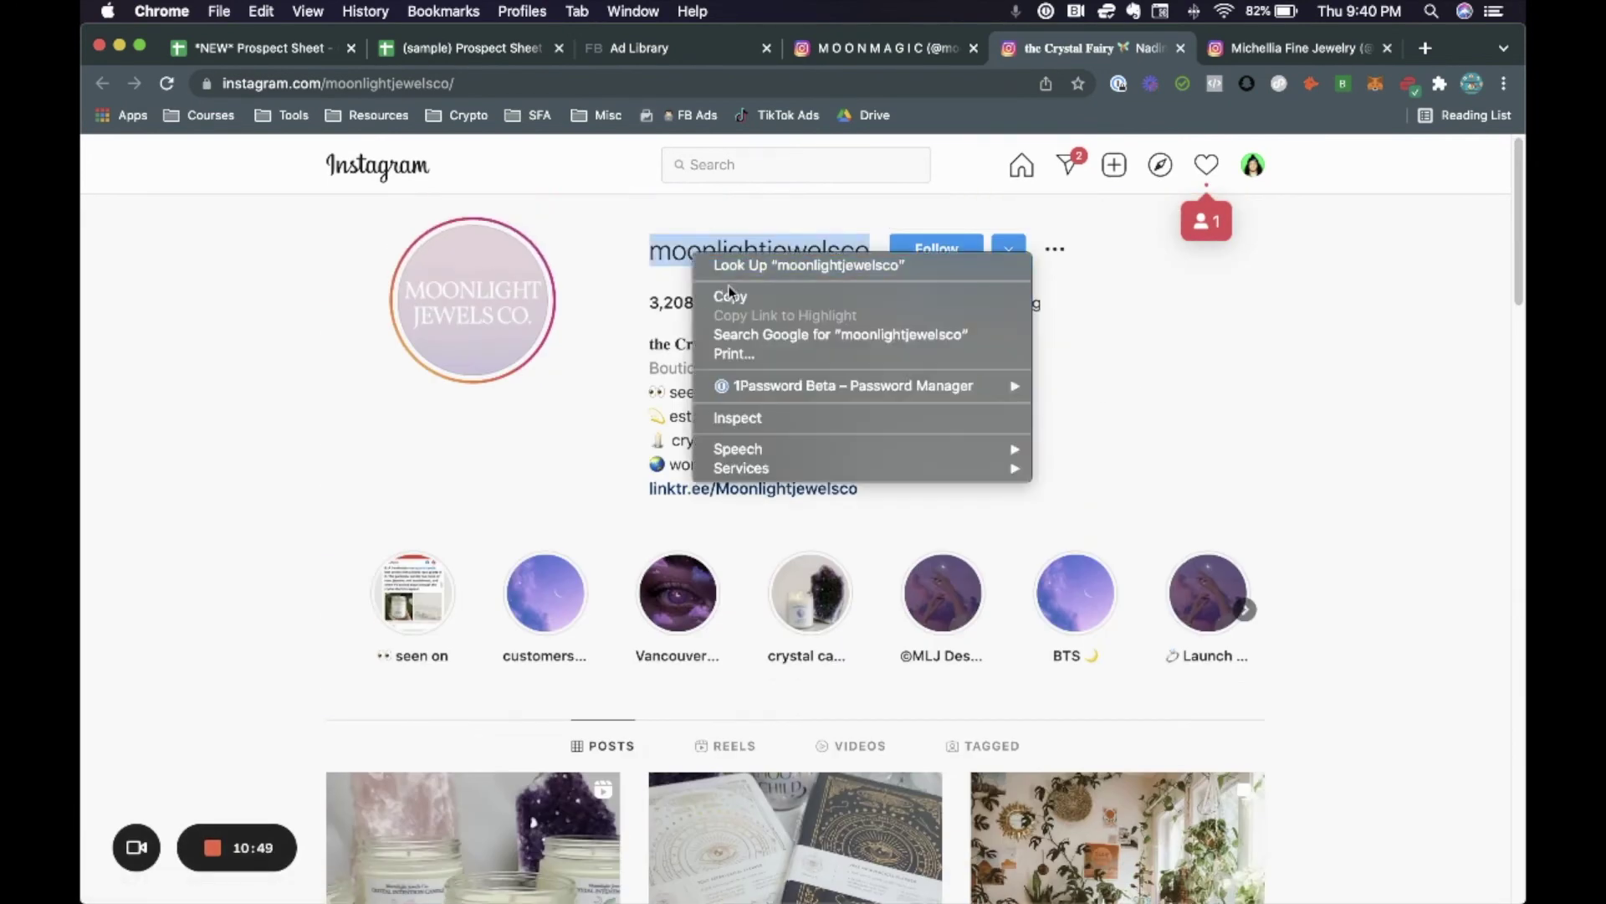
left_click(753, 296)
left_click(639, 48)
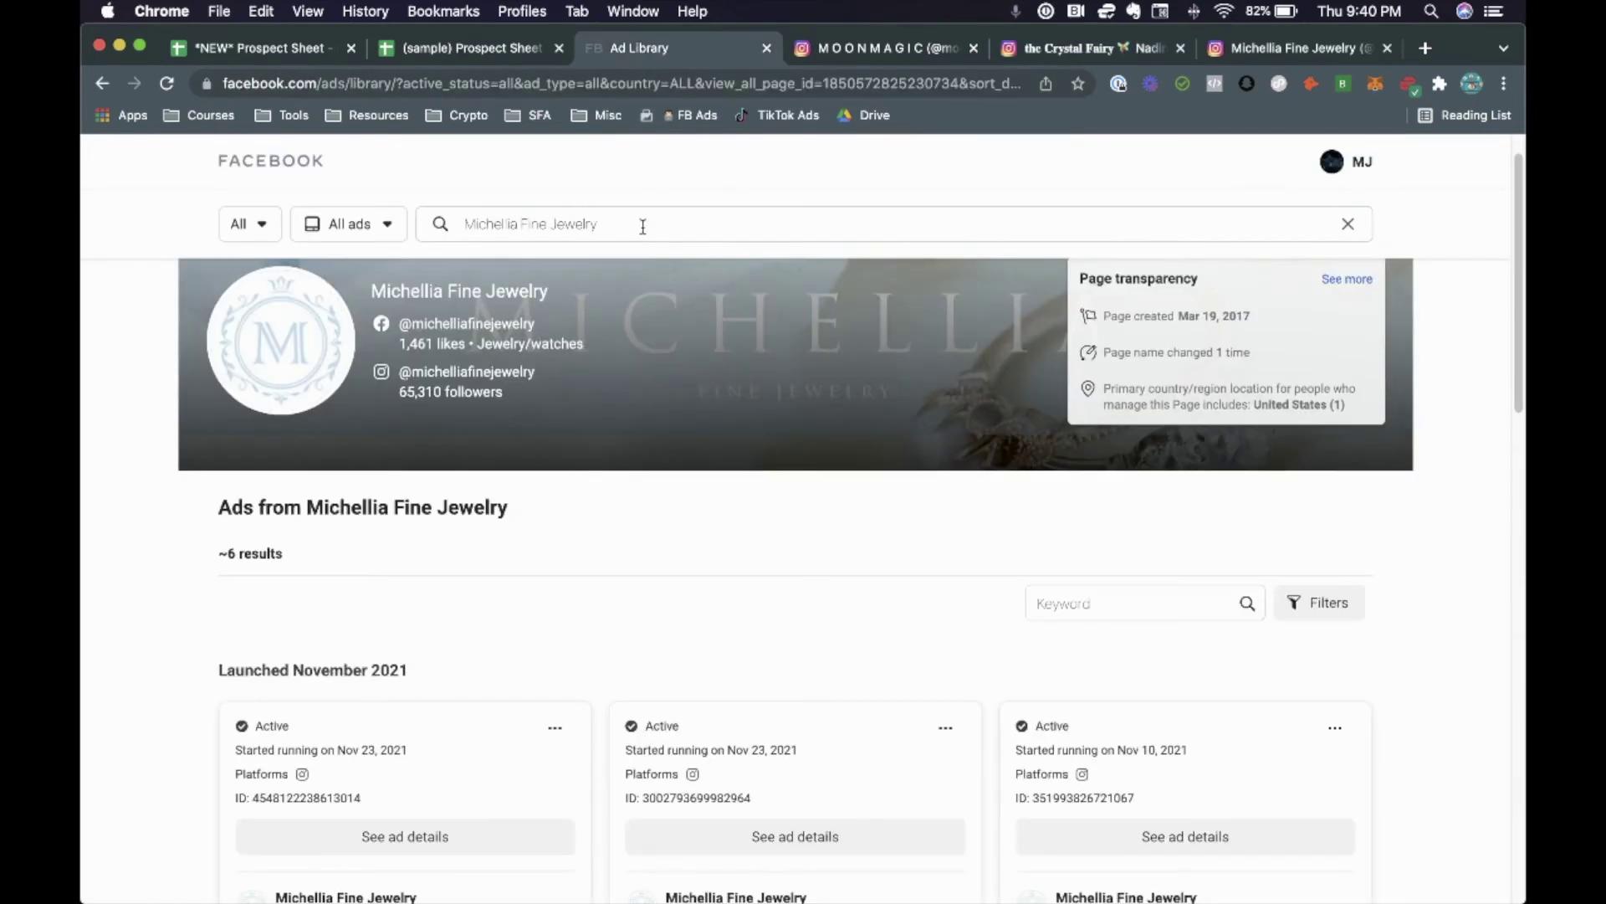
double_click(646, 226)
triple_click(647, 226)
right_click(646, 228)
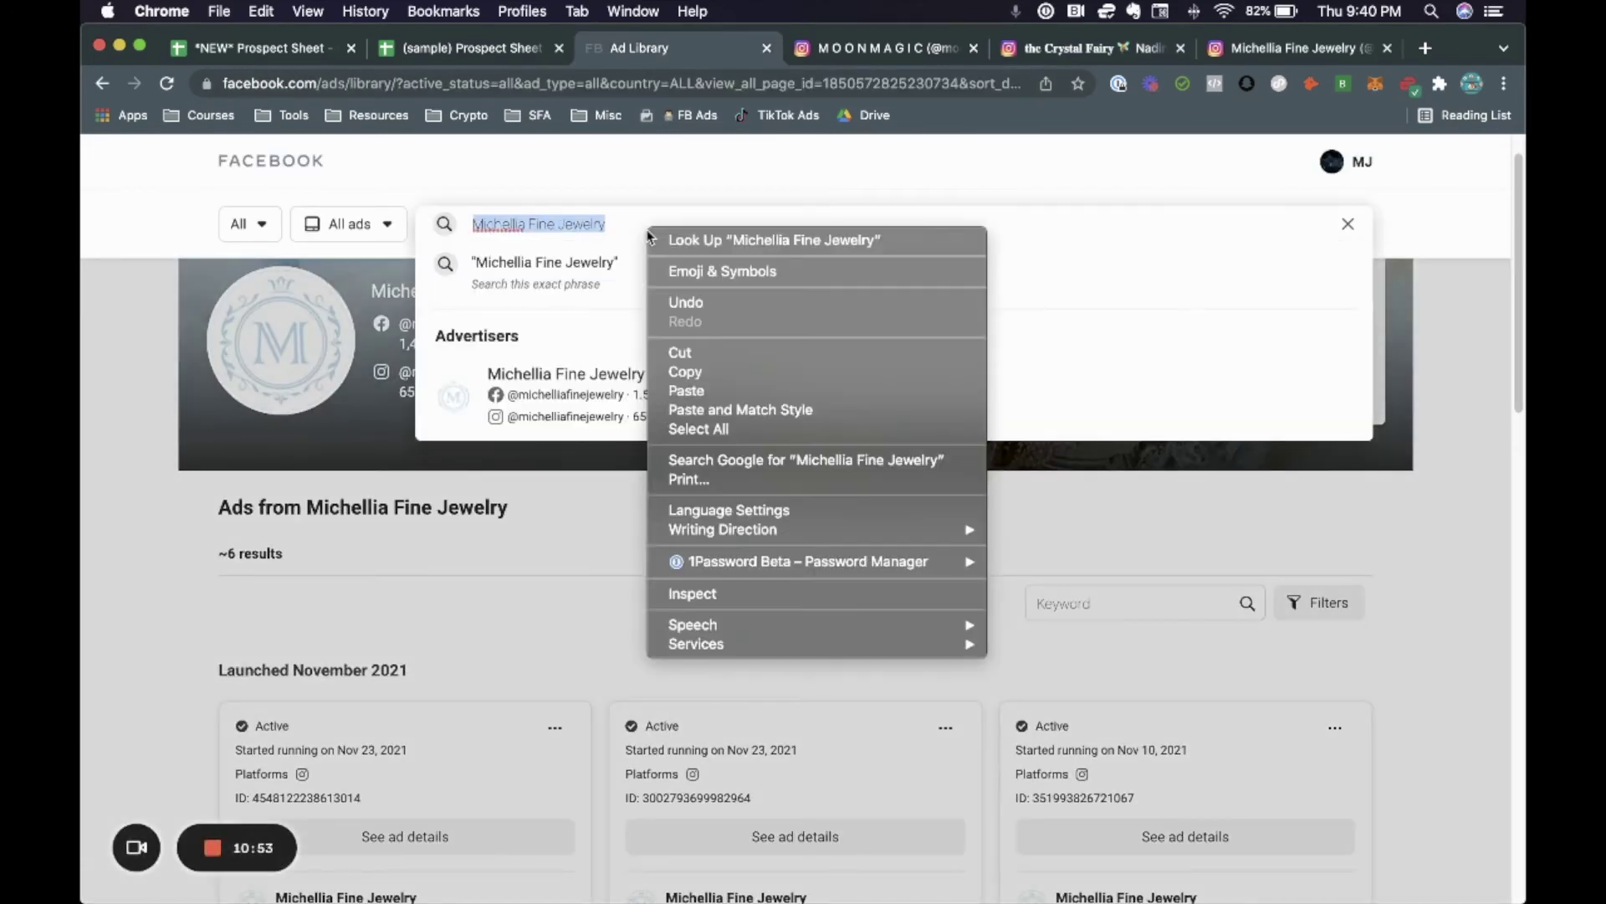
left_click(683, 382)
left_click(735, 390)
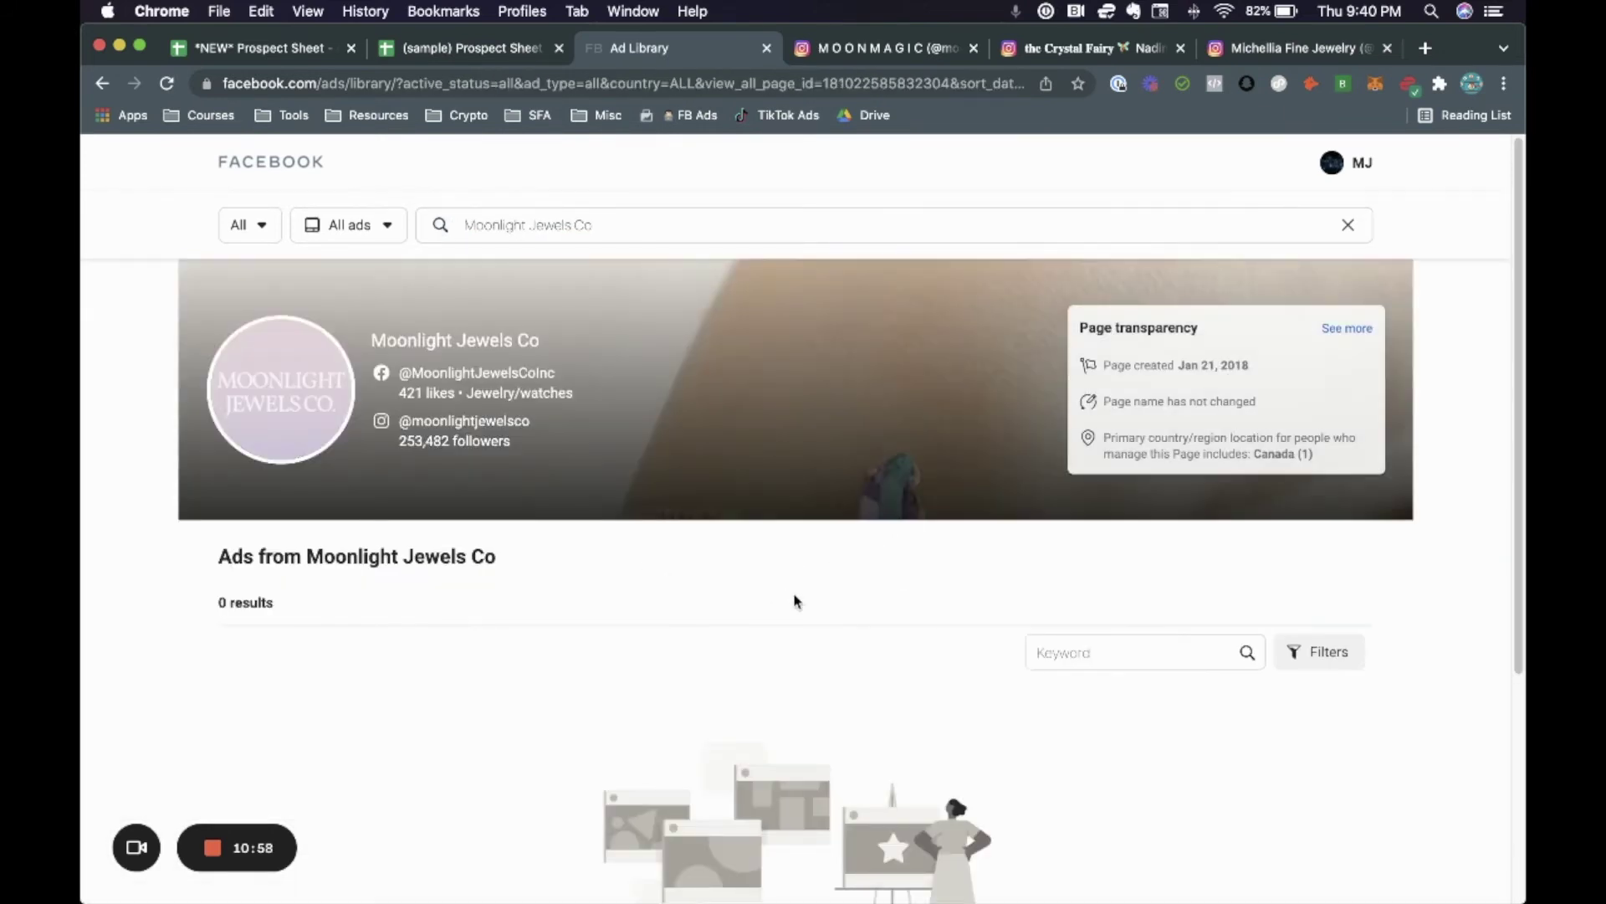
scroll(846, 599, "down", 3)
scroll(1067, 574, "up", 3)
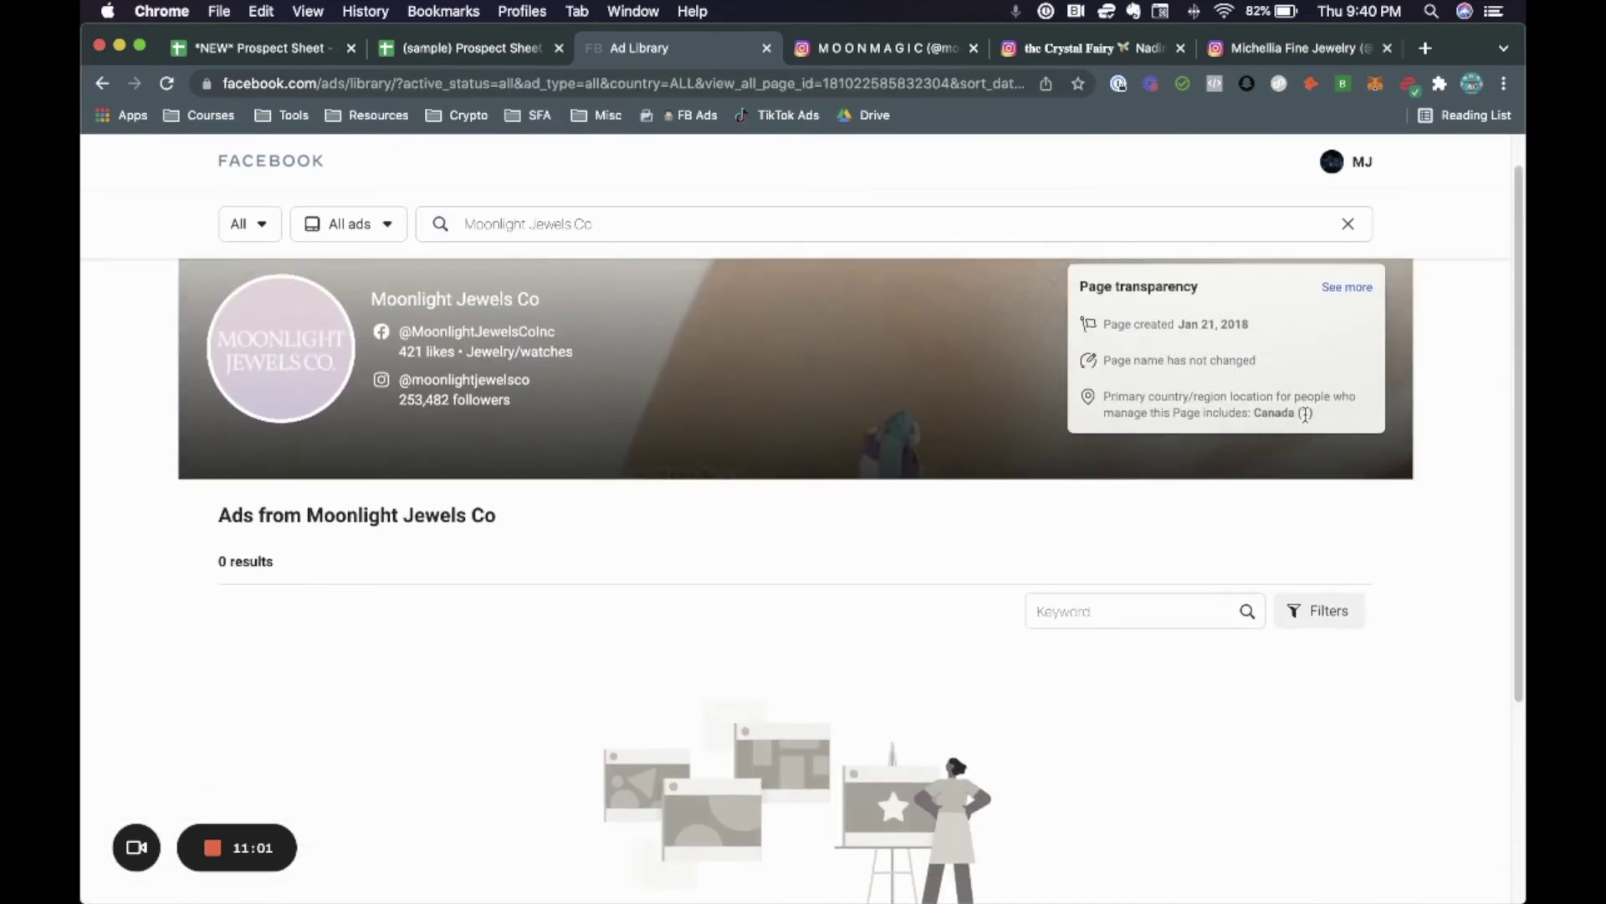
Step: Copy the URL of moonlightjewelsco's Instagram profile into cell A3 of the Pipeline sheet
left_click(1054, 58)
left_click(530, 83)
right_click(534, 83)
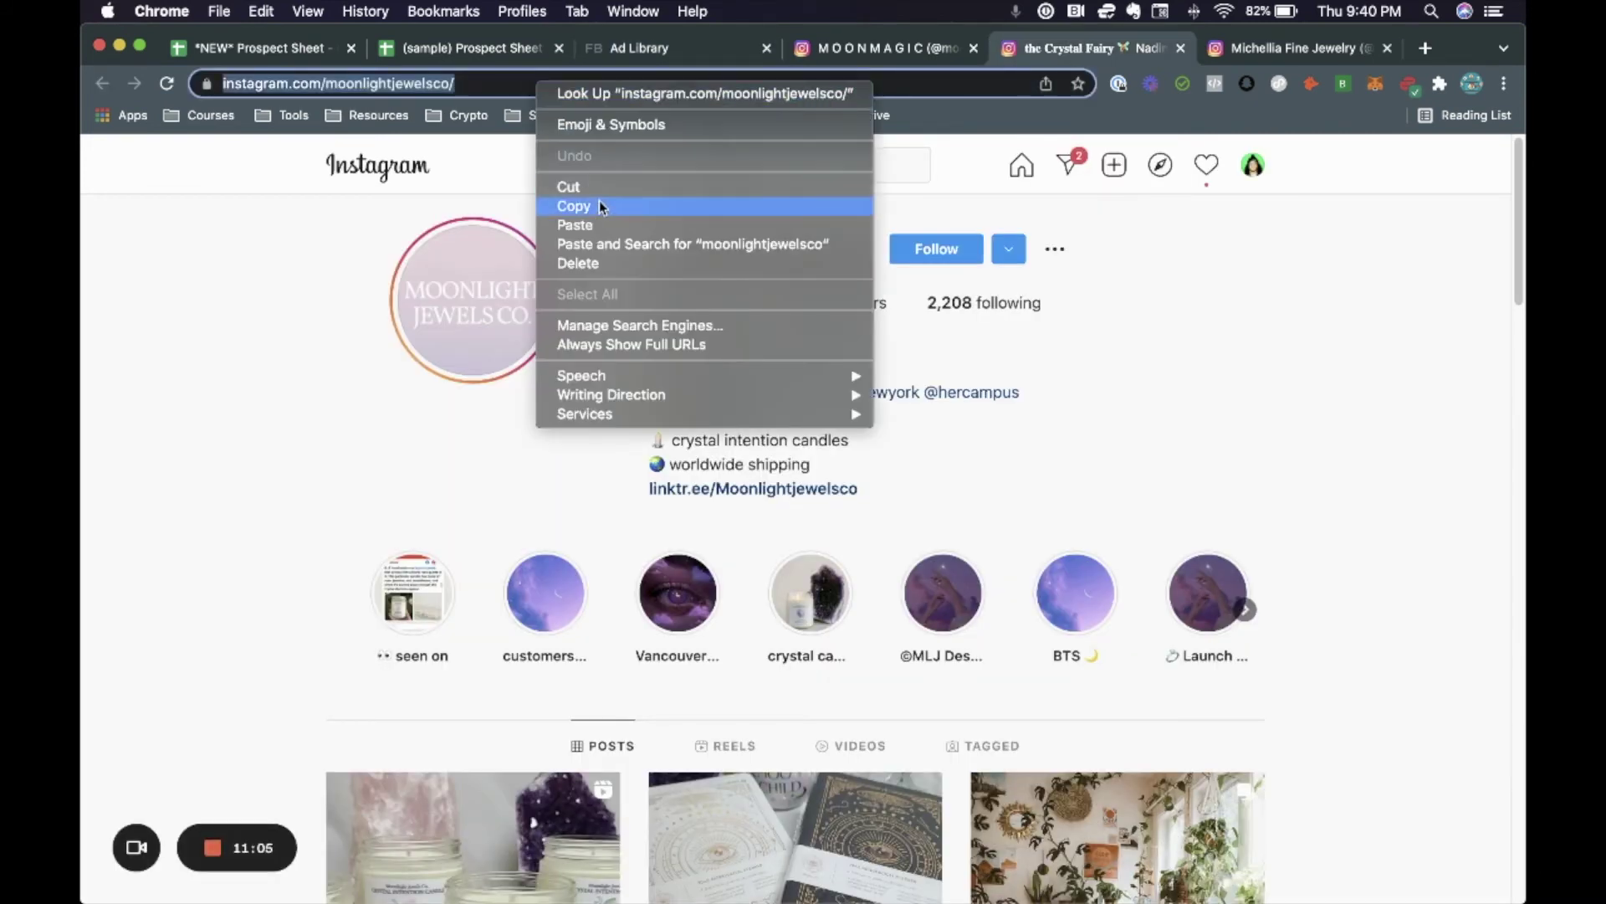
left_click(599, 203)
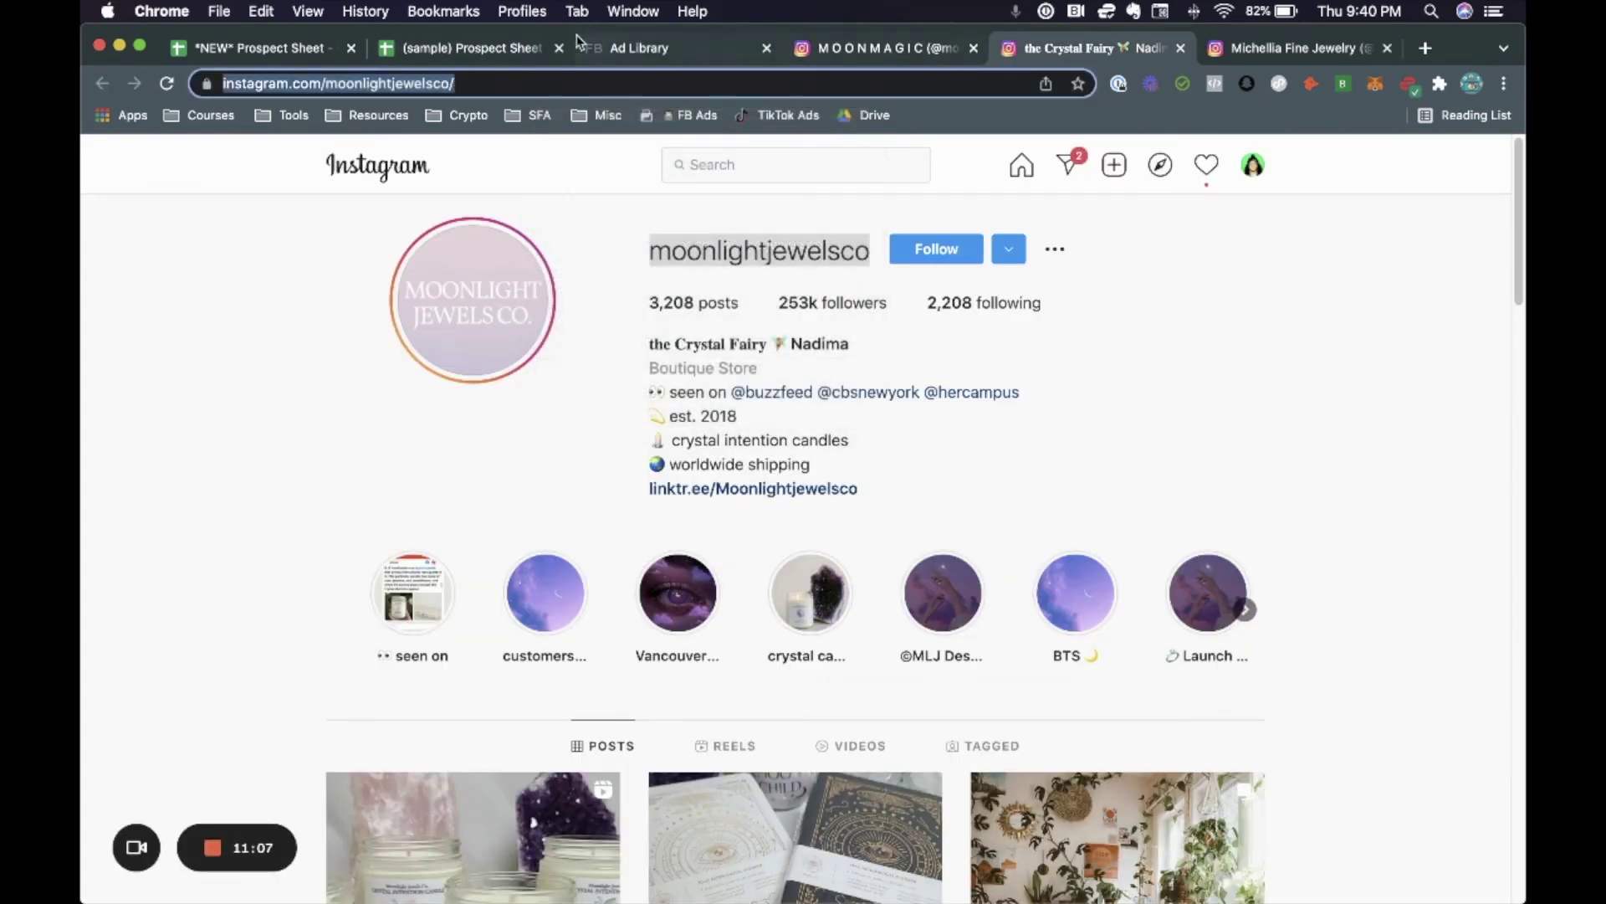
left_click(502, 48)
left_click(270, 391)
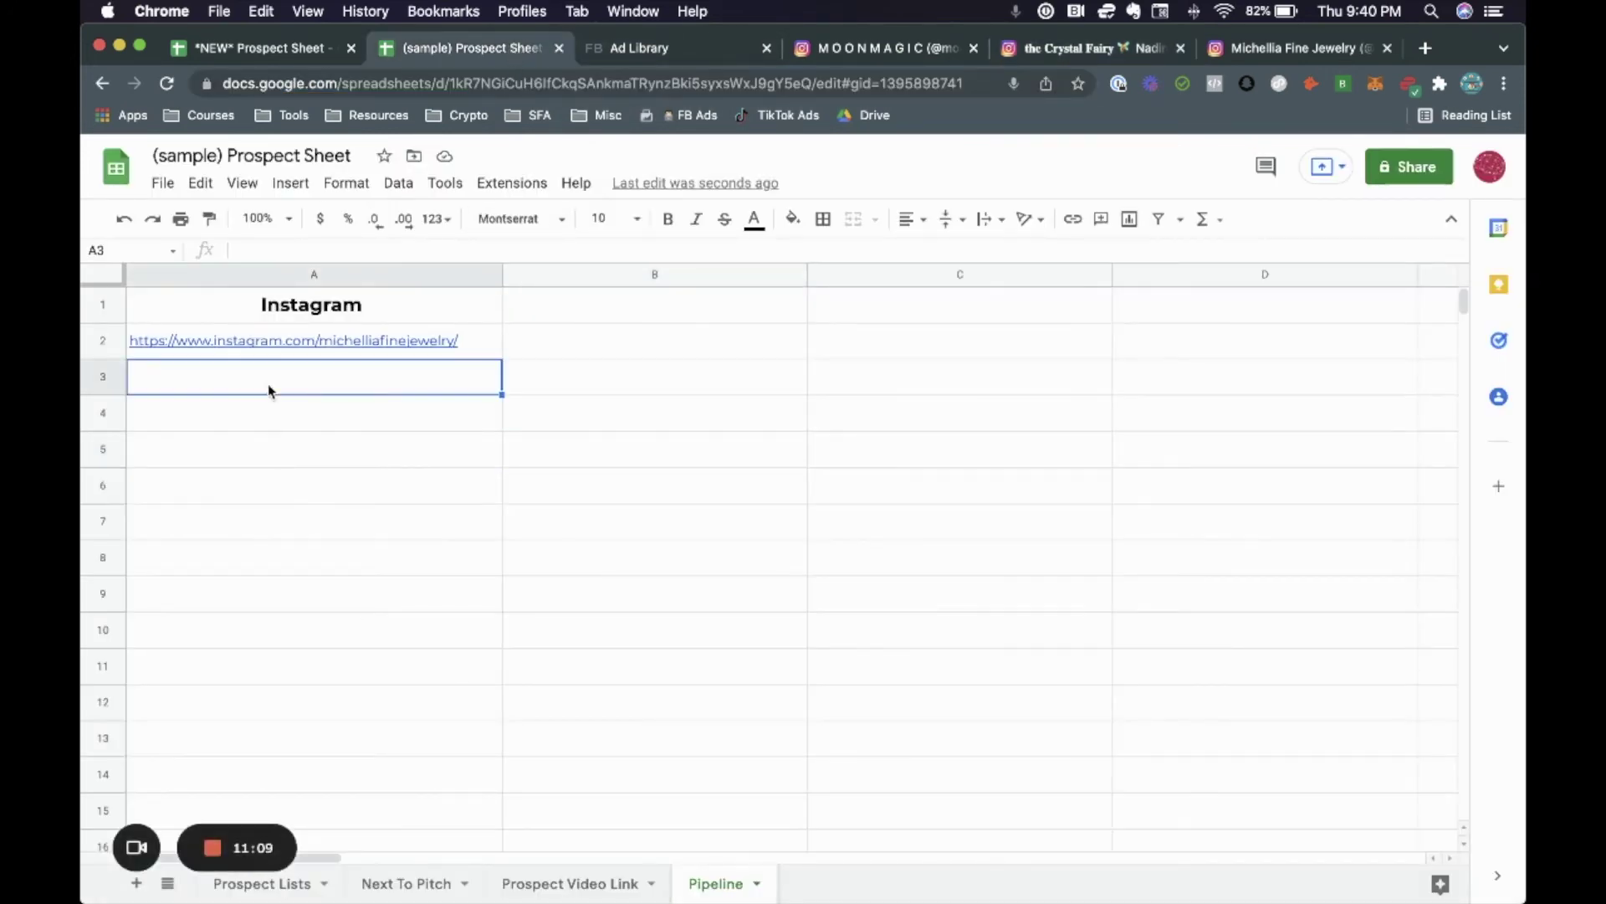
key("cmd+v")
left_click(578, 509)
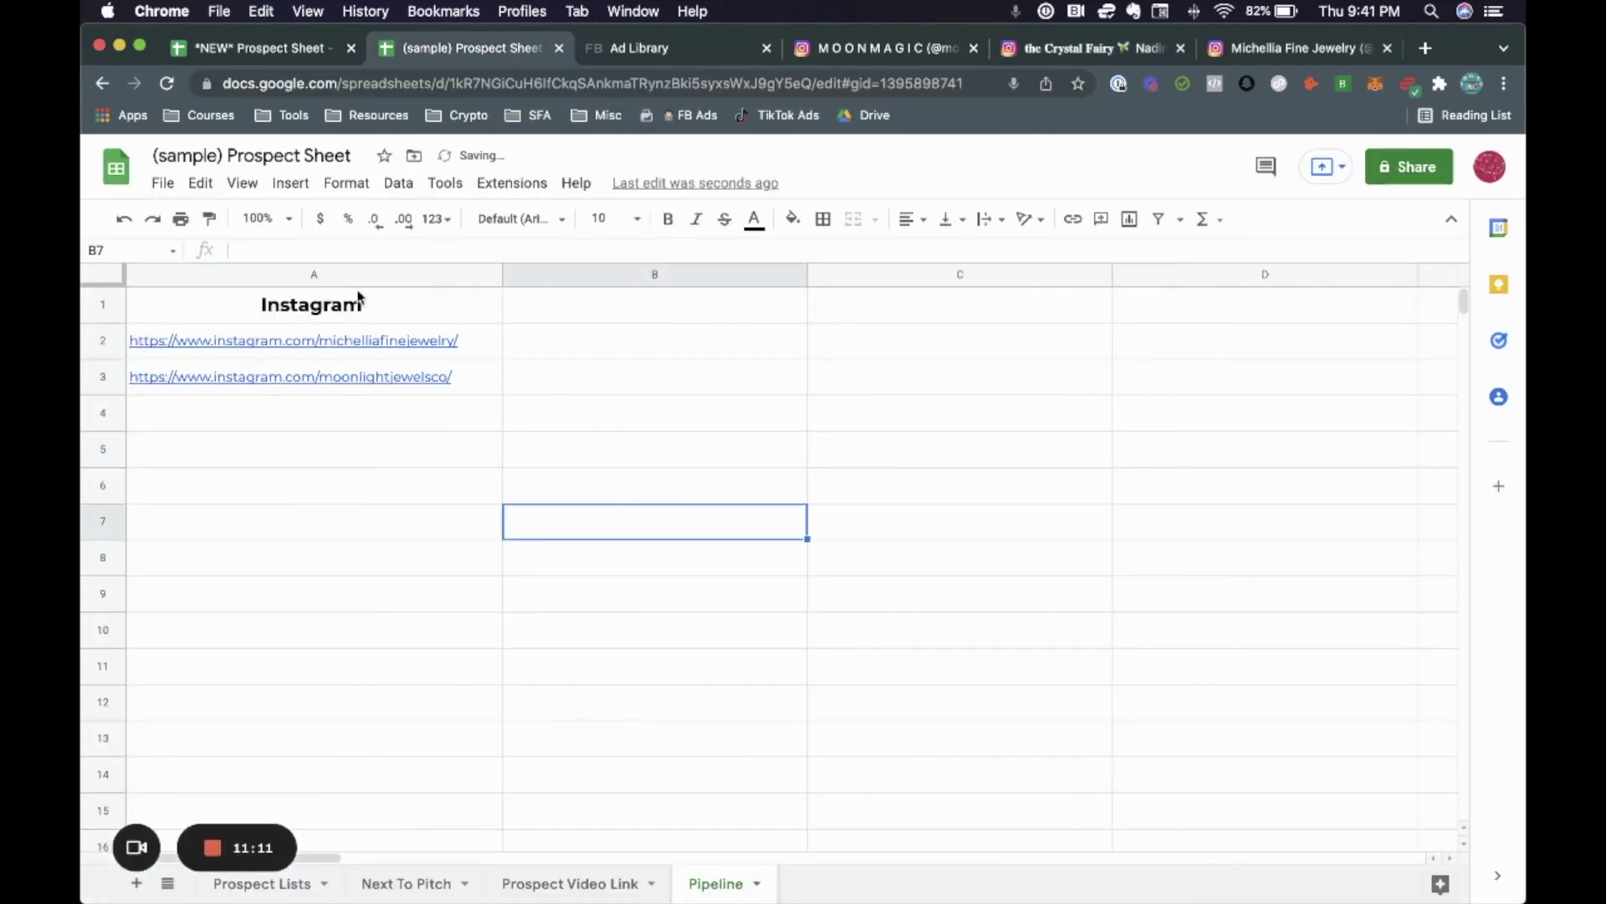
Step: Open the suggested account capucinnejewelry from MOONMAGIC's Instagram profile in a new tab
left_click(948, 58)
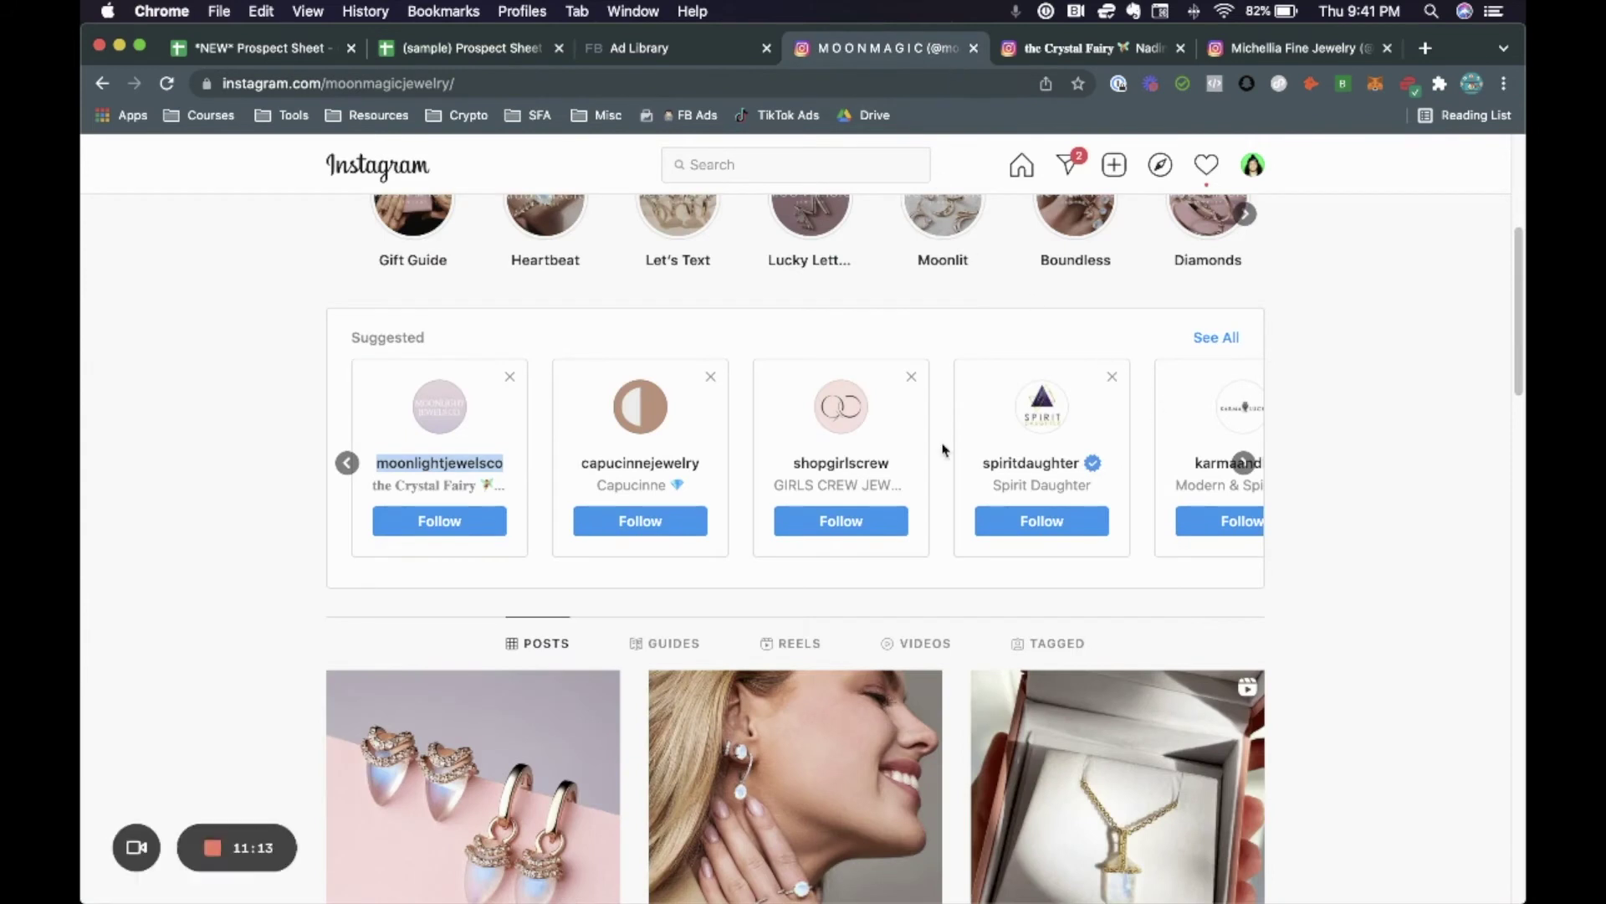
right_click(634, 467)
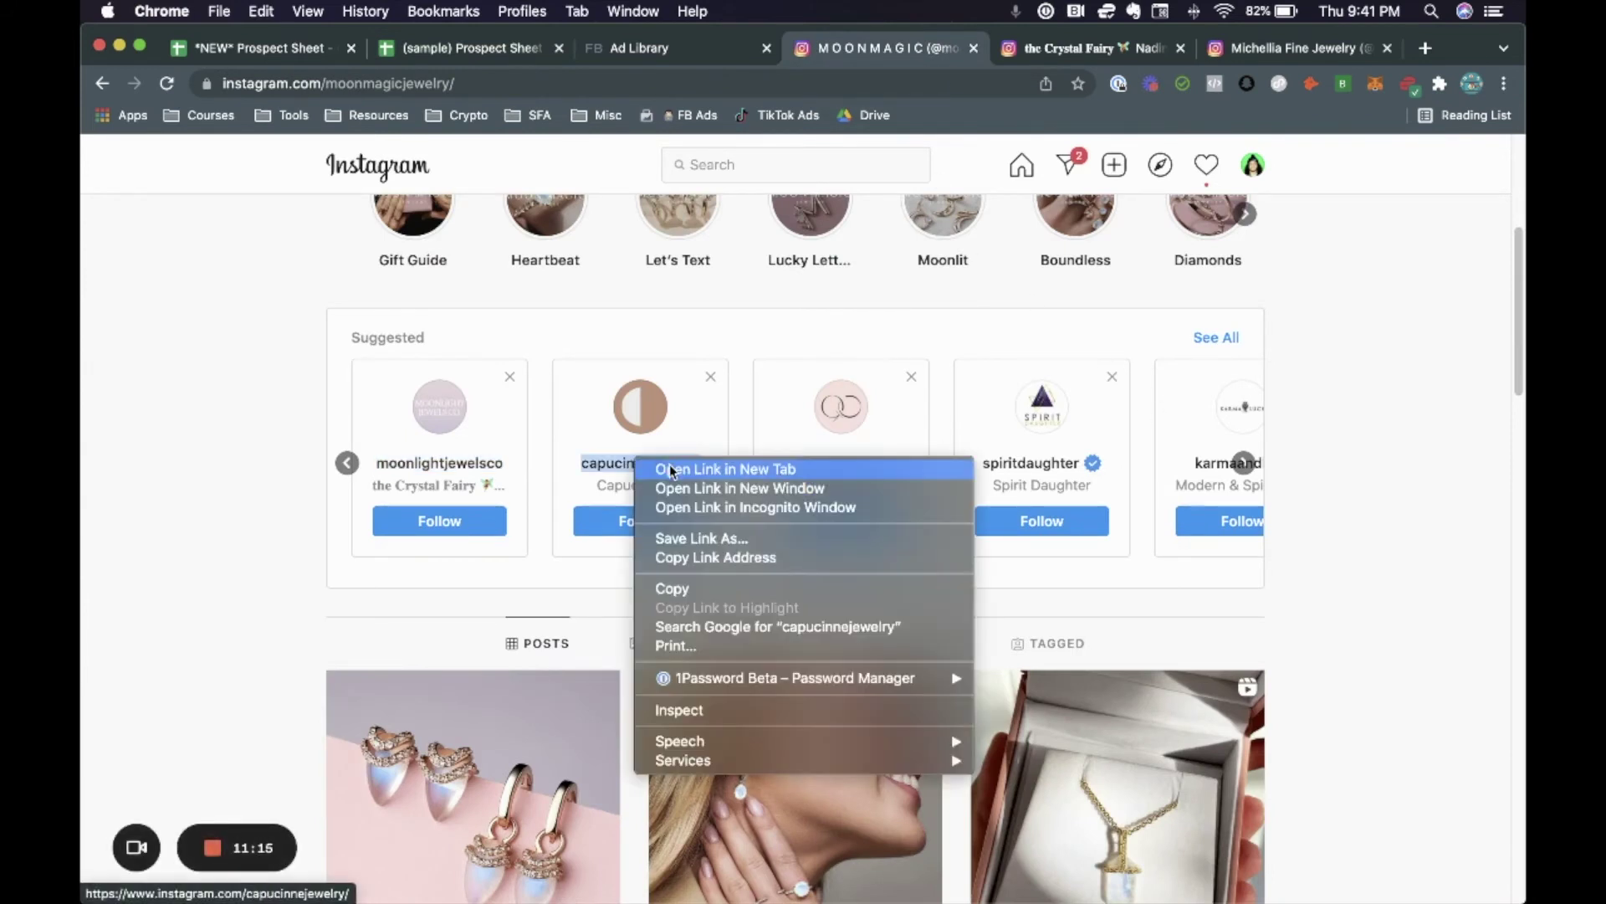
left_click(665, 471)
left_click(951, 57)
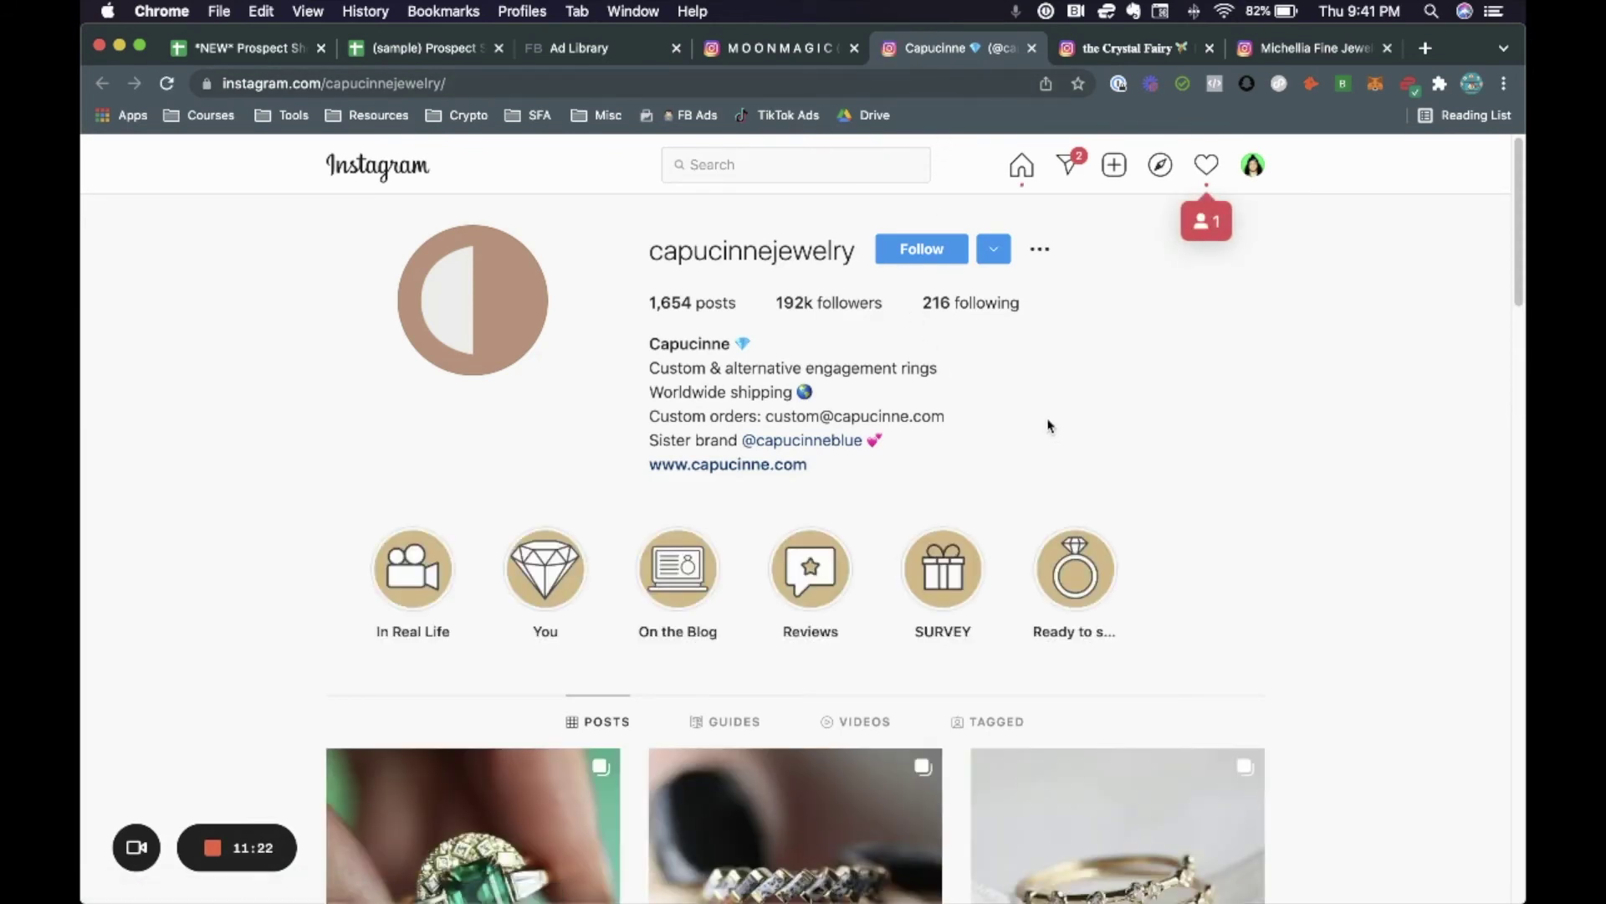
left_click(420, 50)
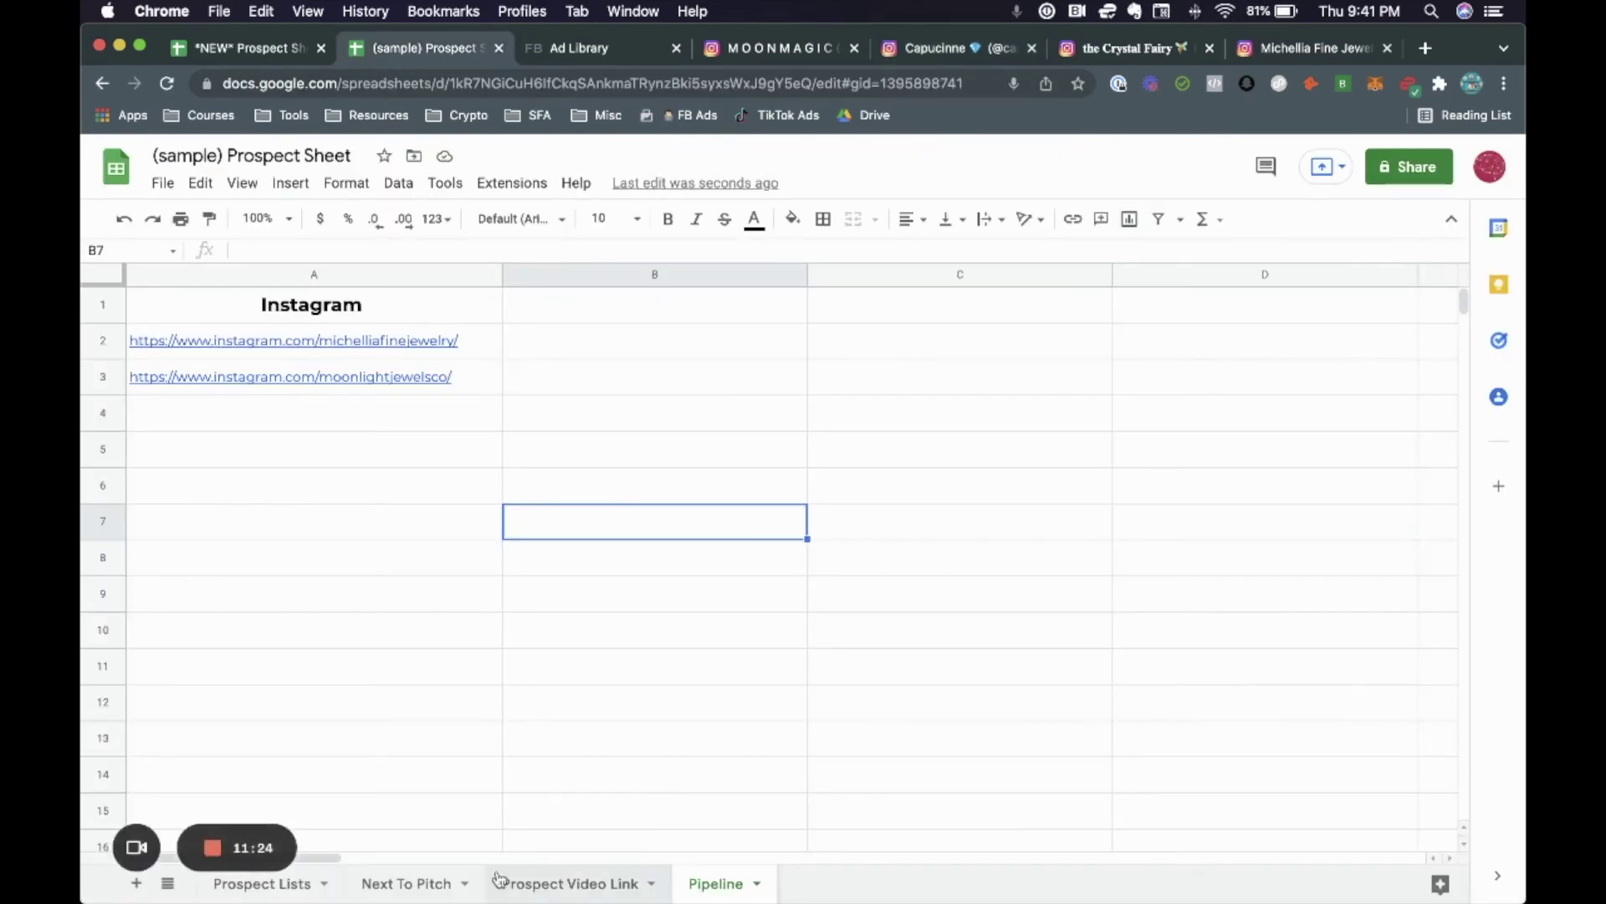
left_click(266, 884)
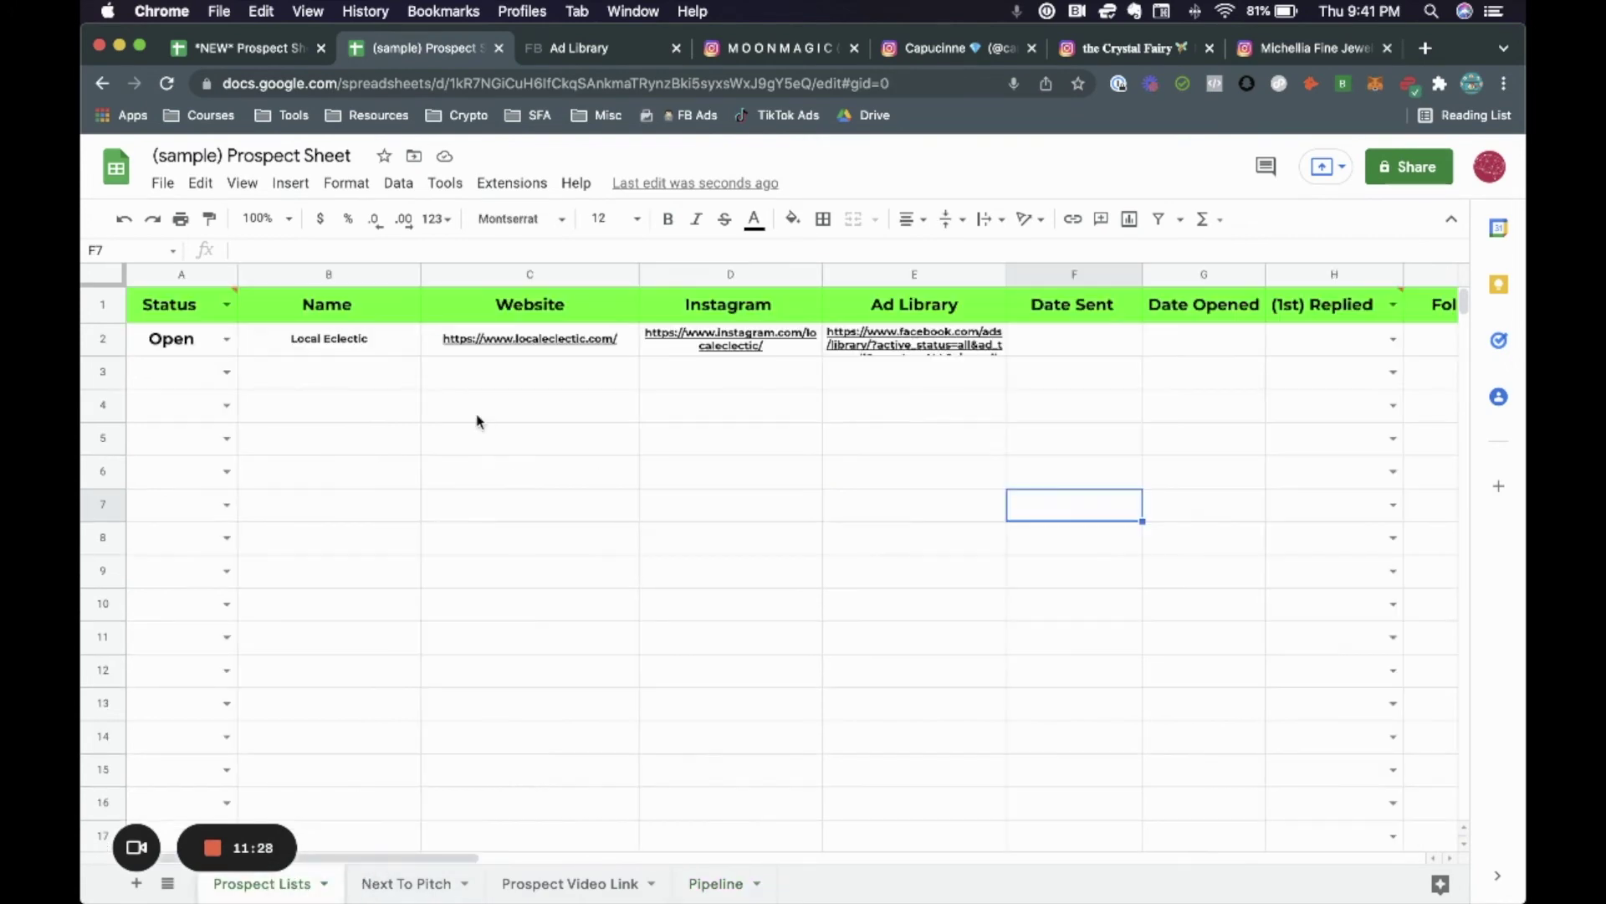
left_click(711, 884)
Step: Copy the handle capucinnejewelry from its Instagram profile and look through the brand's posts
left_click(928, 48)
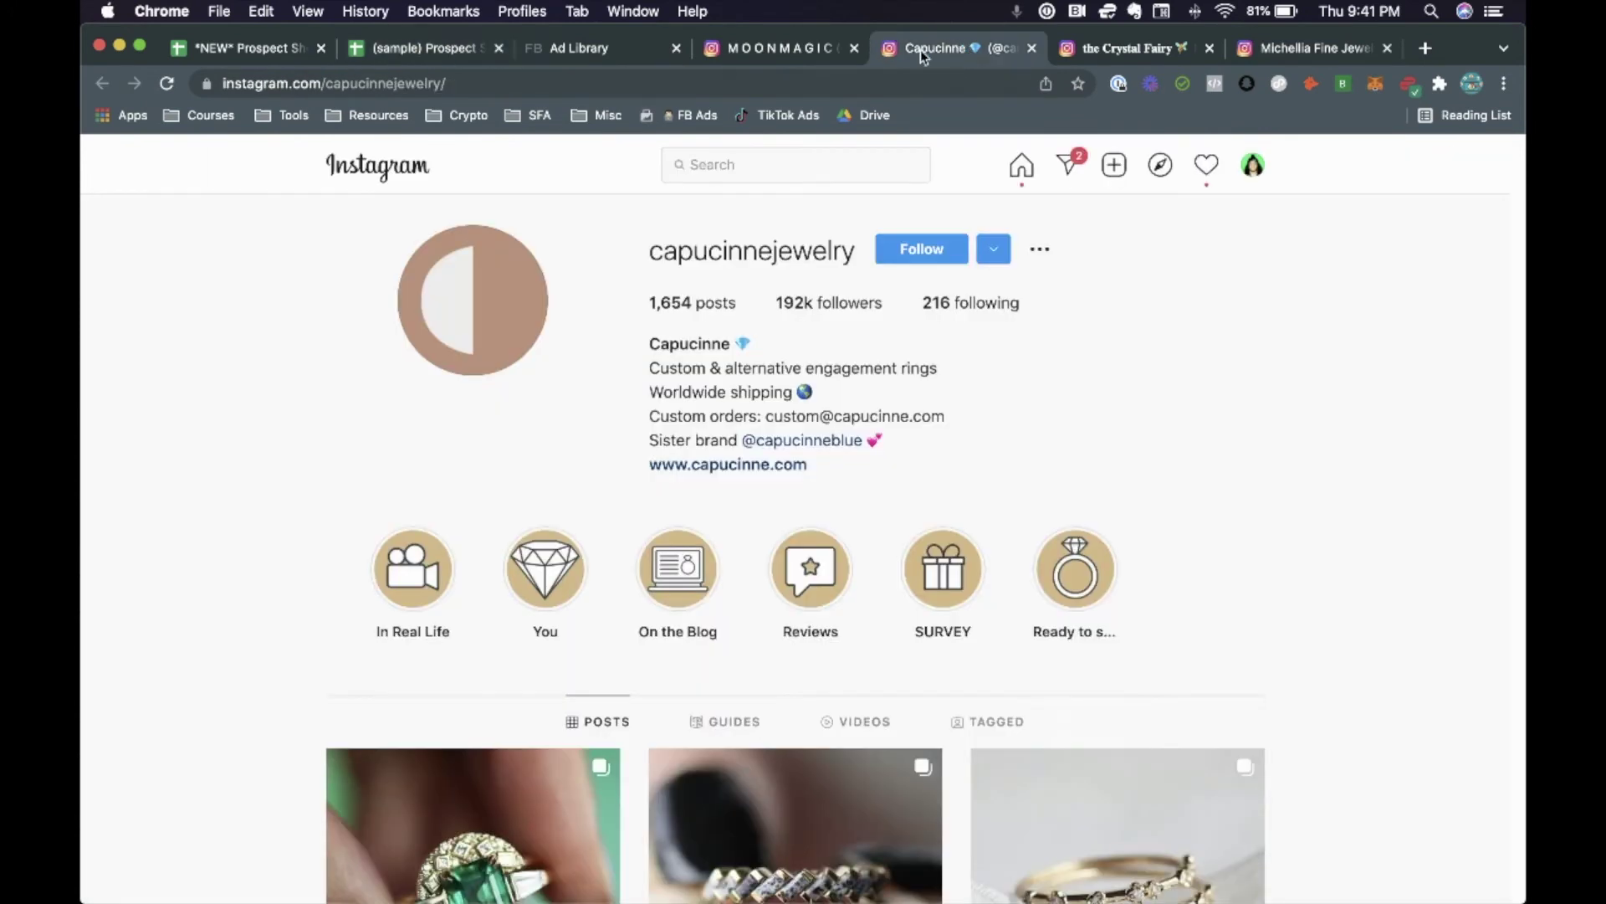
double_click(726, 251)
right_click(726, 251)
left_click(770, 293)
scroll(1209, 489, "down", 7)
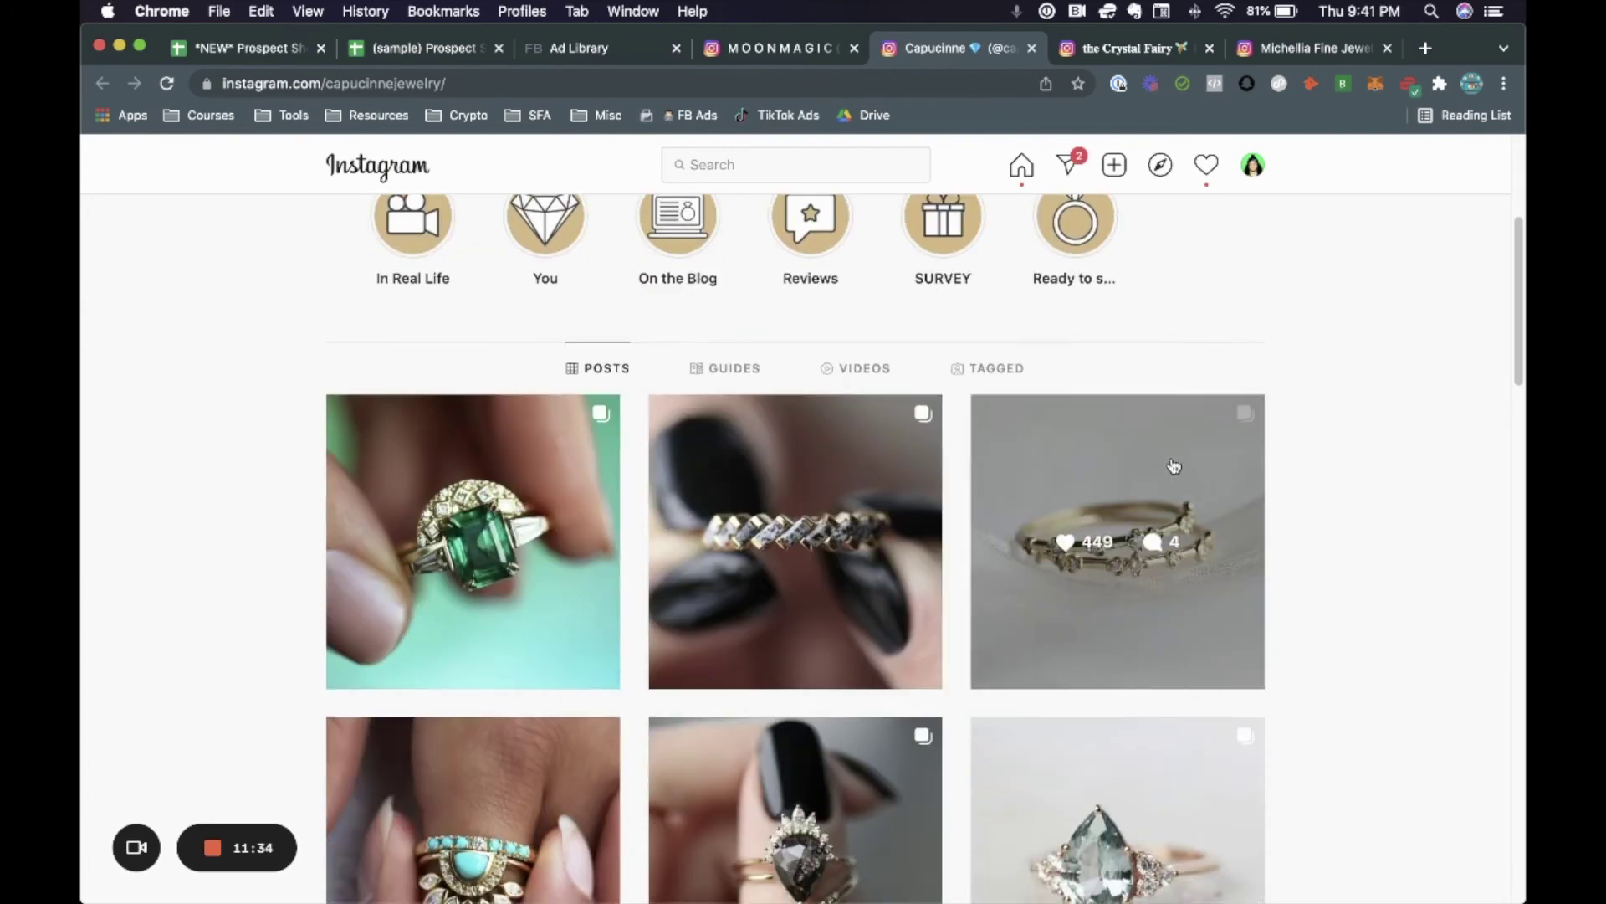
scroll(1210, 489, "down", 5)
Step: Search the Facebook Ad Library for the handle capucinnejewelry and review the ads of the advertiser Capucinne
left_click(624, 51)
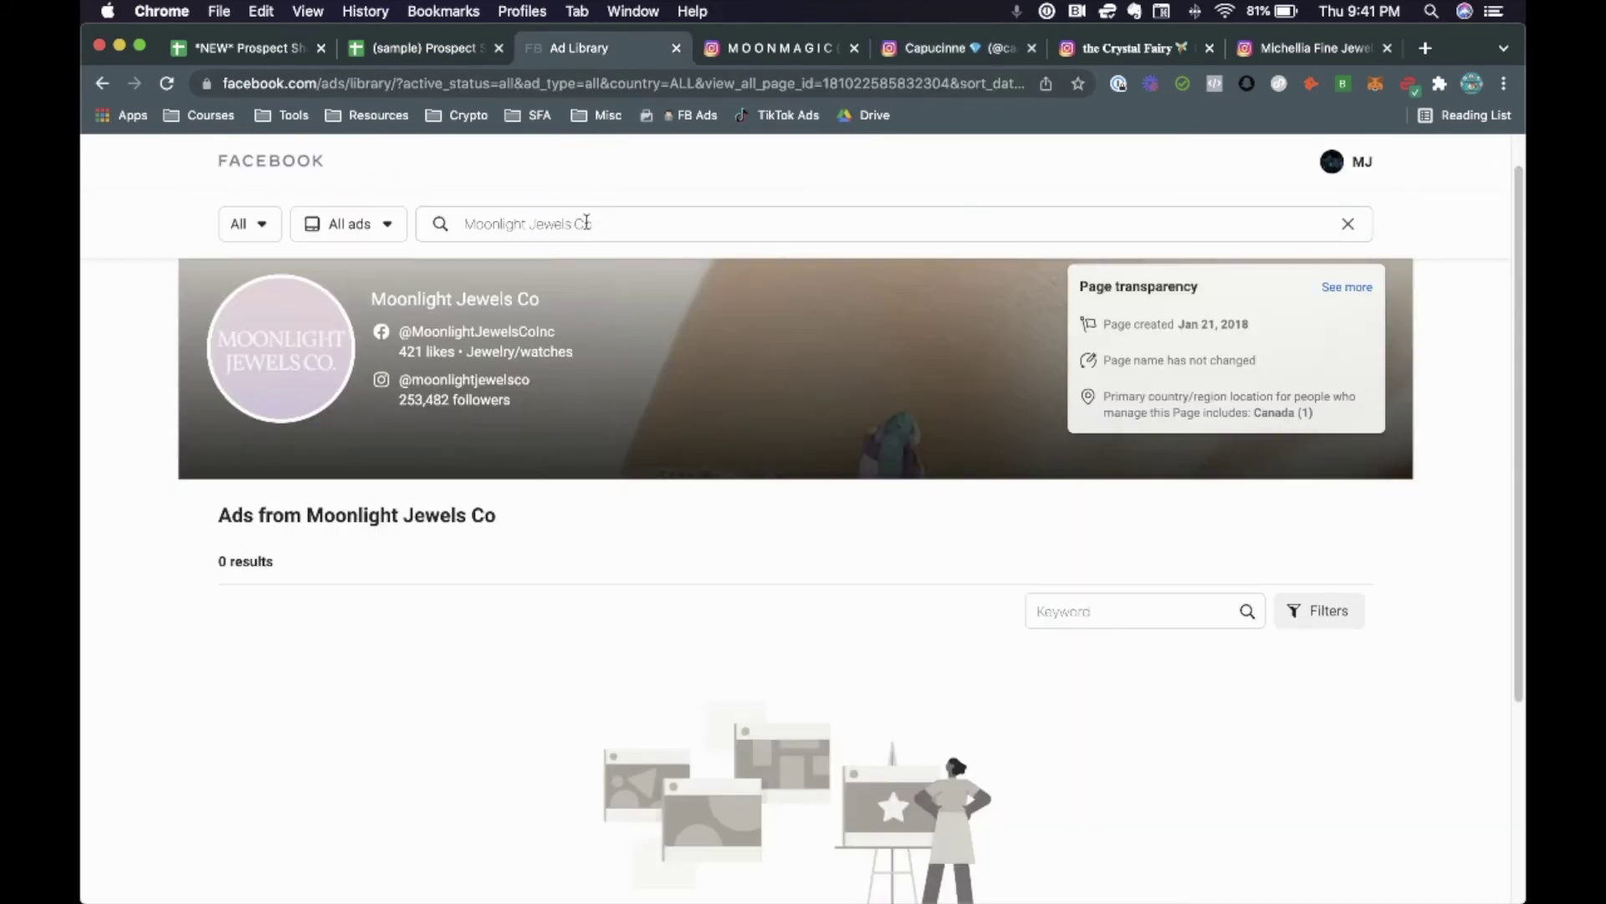
left_click(582, 223)
right_click(588, 221)
left_click(628, 382)
left_click(659, 382)
scroll(1113, 552, "down", 2)
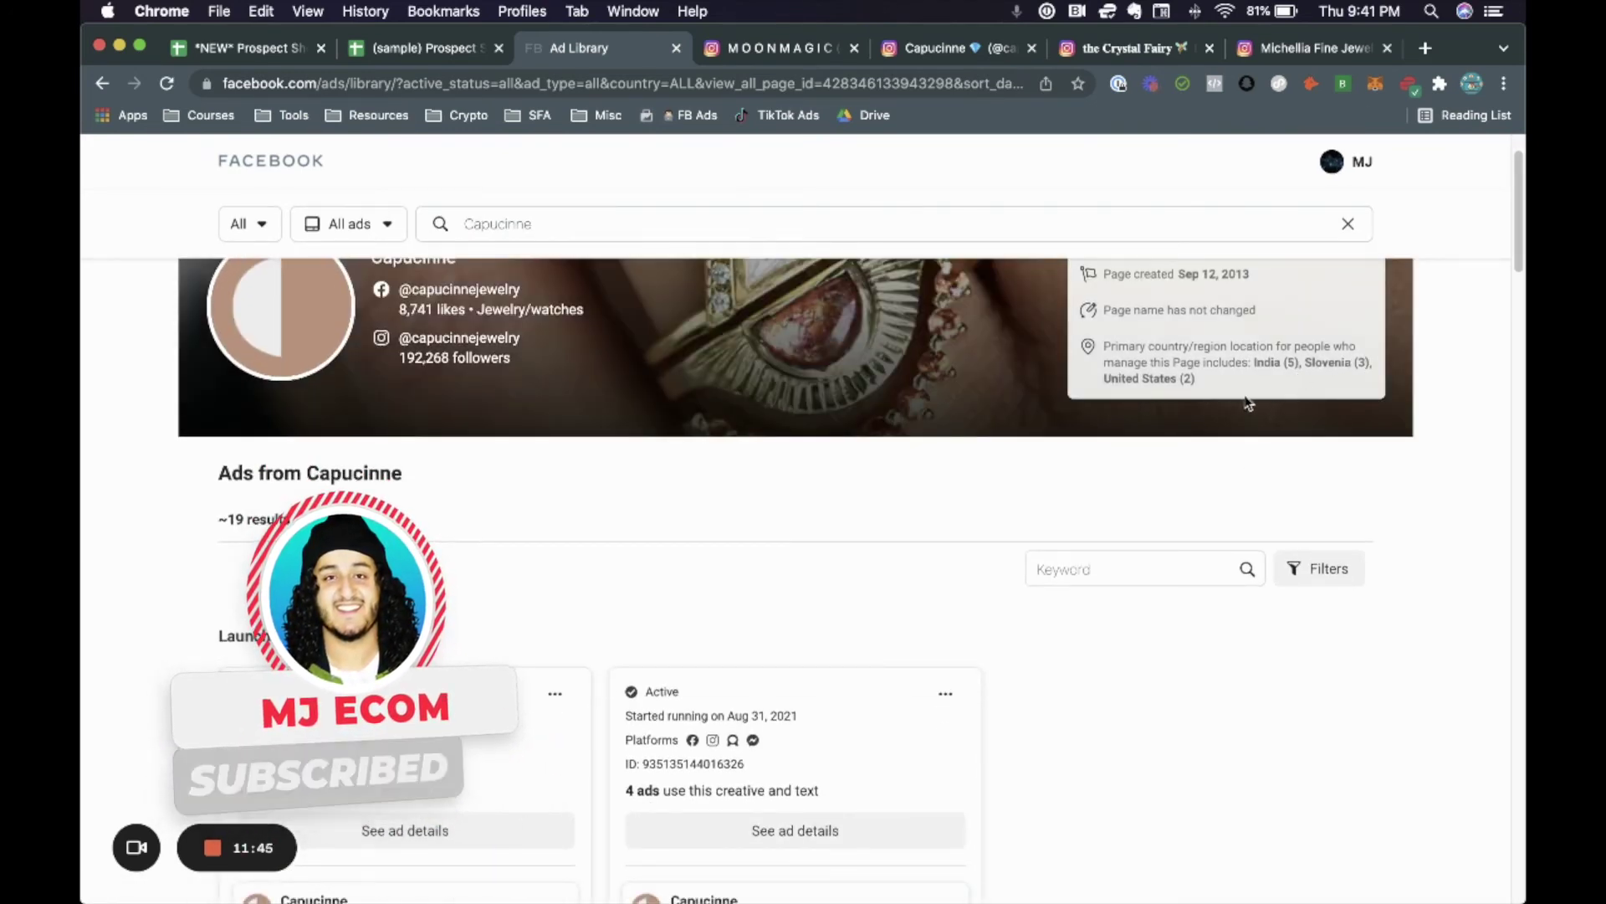
scroll(1286, 602, "down", 5)
scroll(1286, 604, "down", 10)
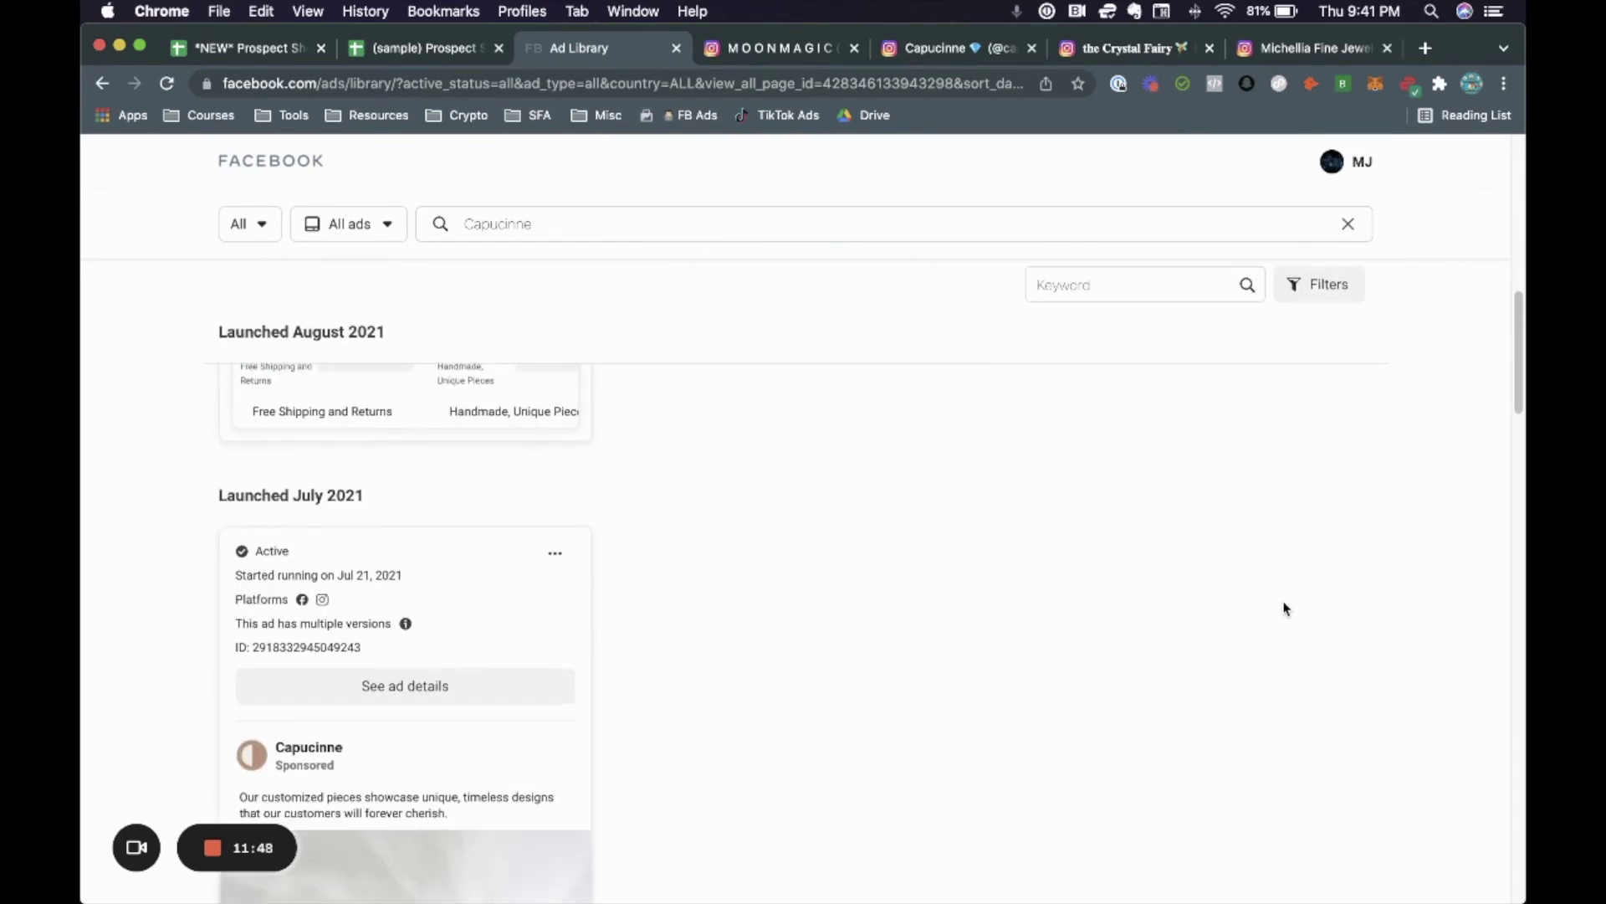
scroll(1286, 608, "down", 5)
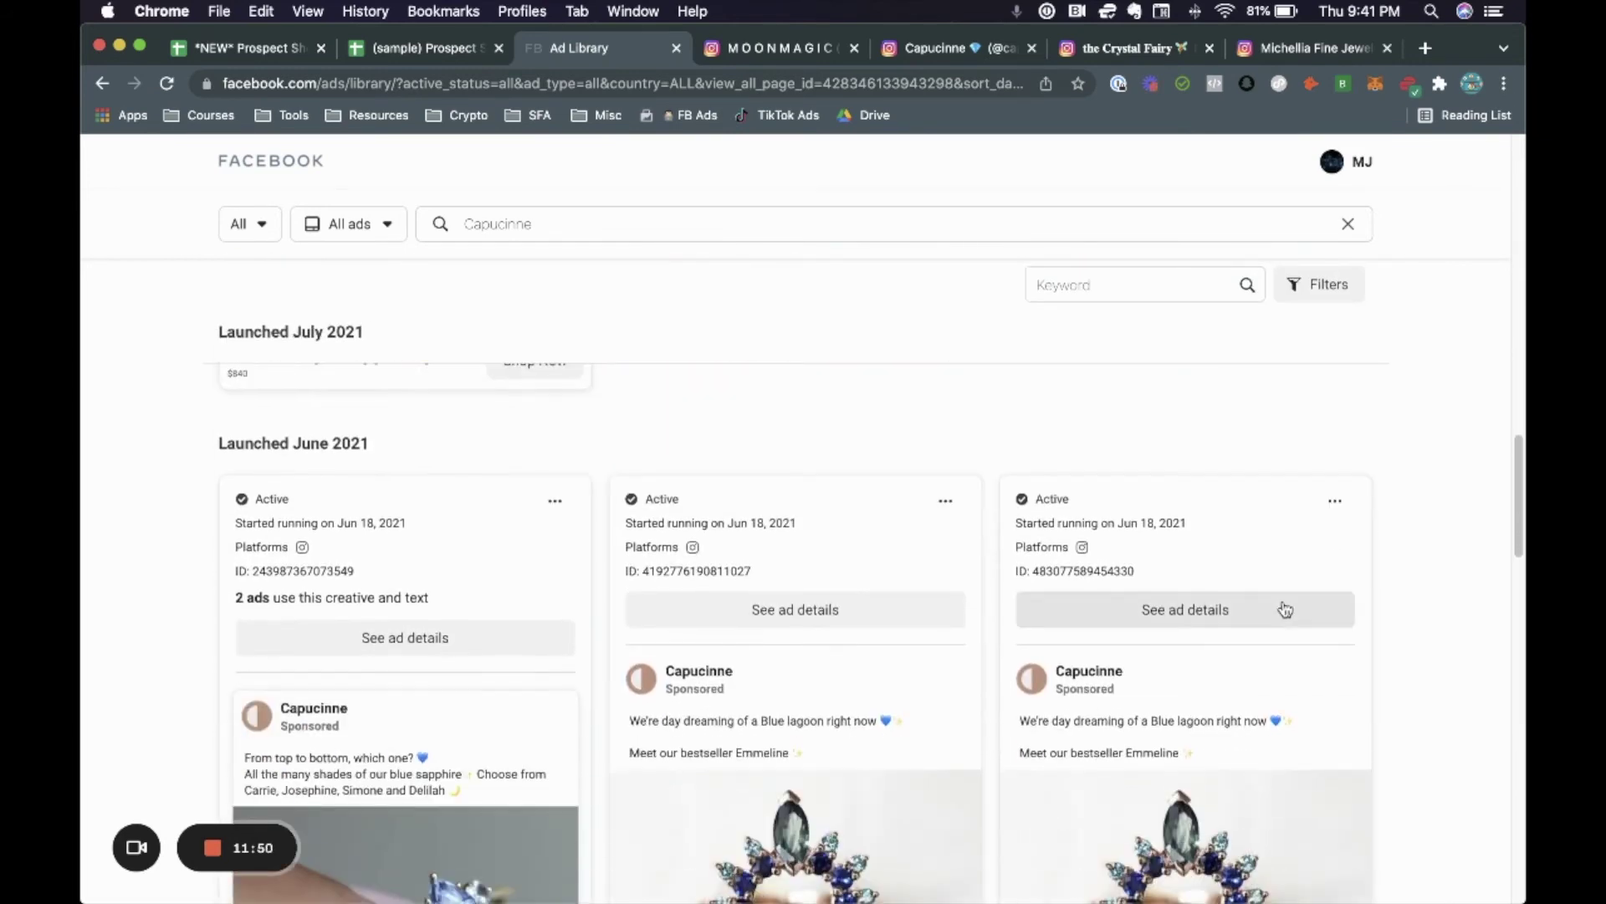
scroll(1158, 605, "up", 20)
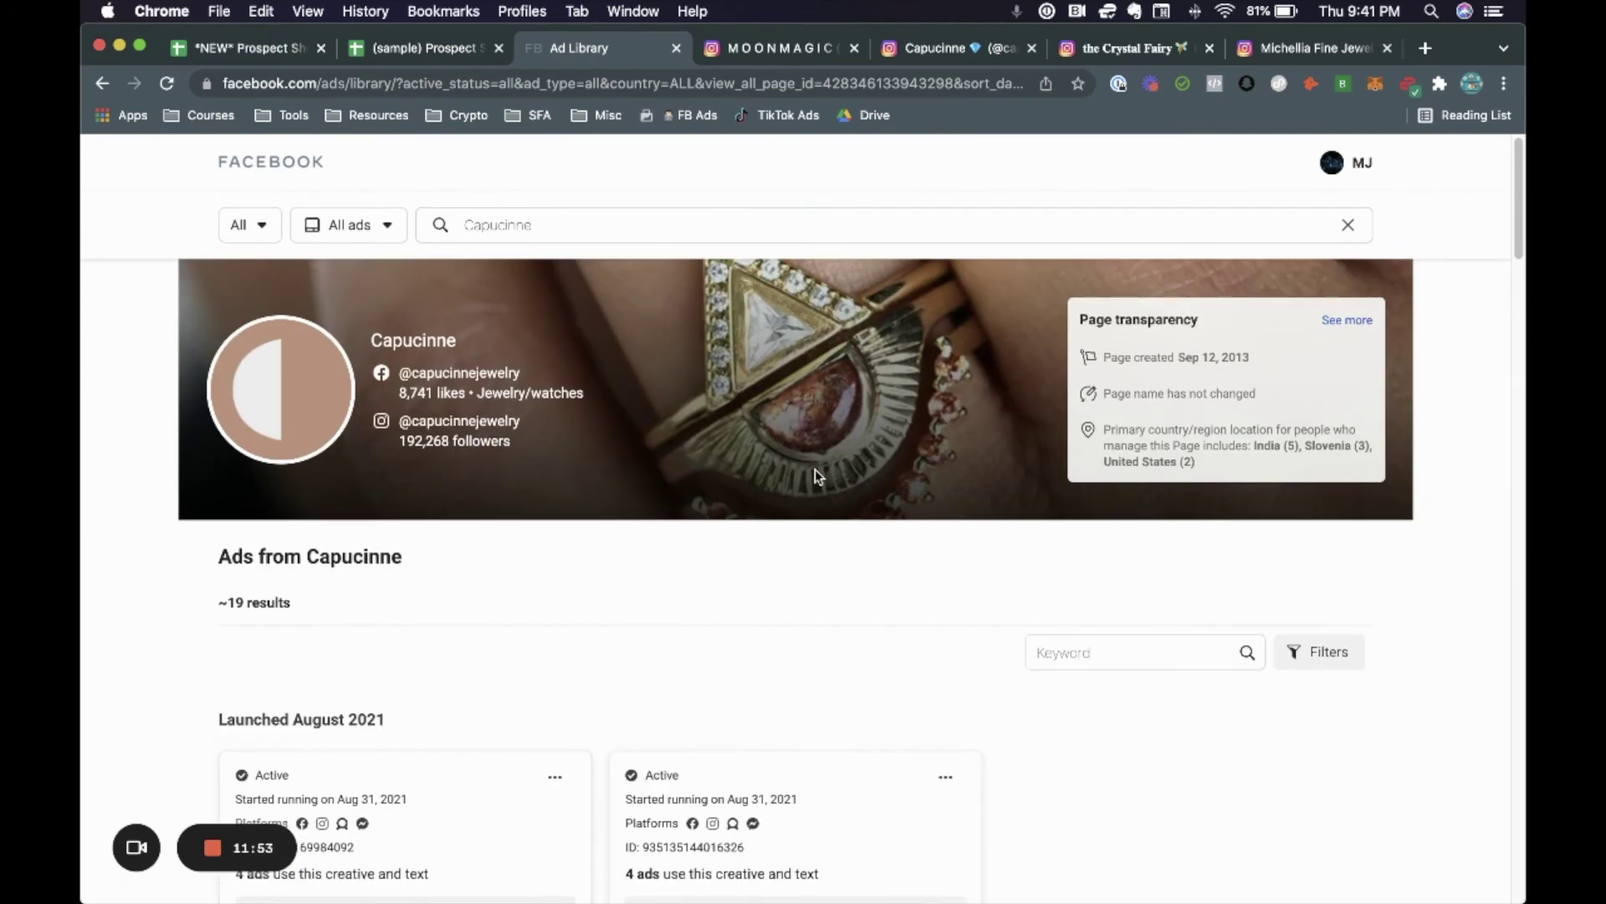
Step: Copy the URL of capucinnejewelry's Instagram profile into cell A4 of the Pipeline sheet
left_click(960, 51)
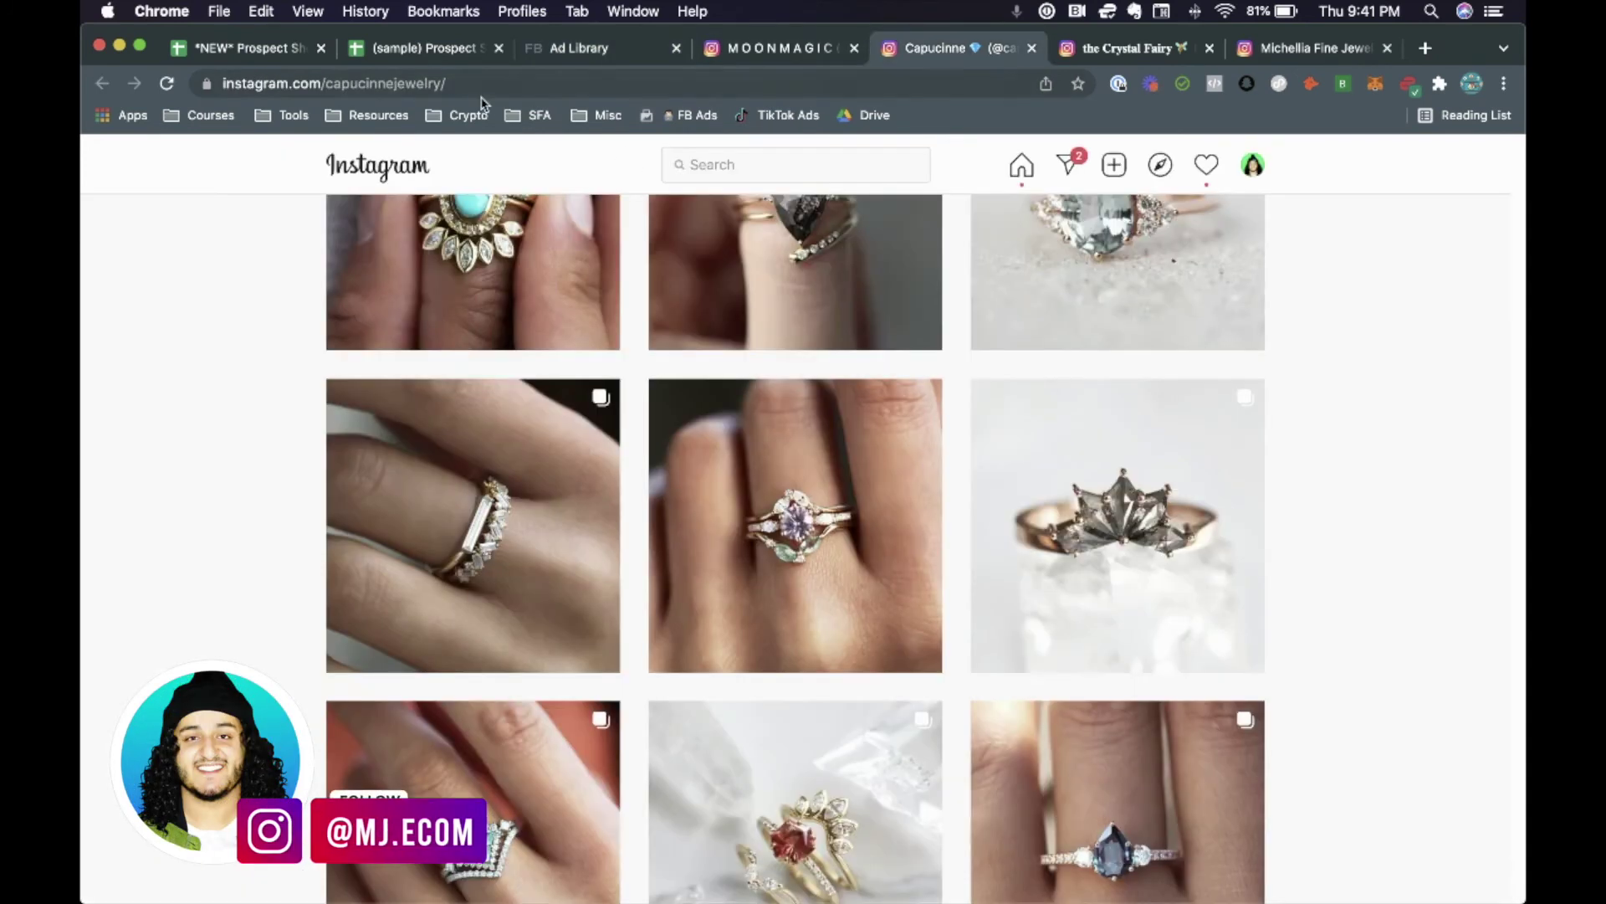
left_click(474, 84)
right_click(475, 87)
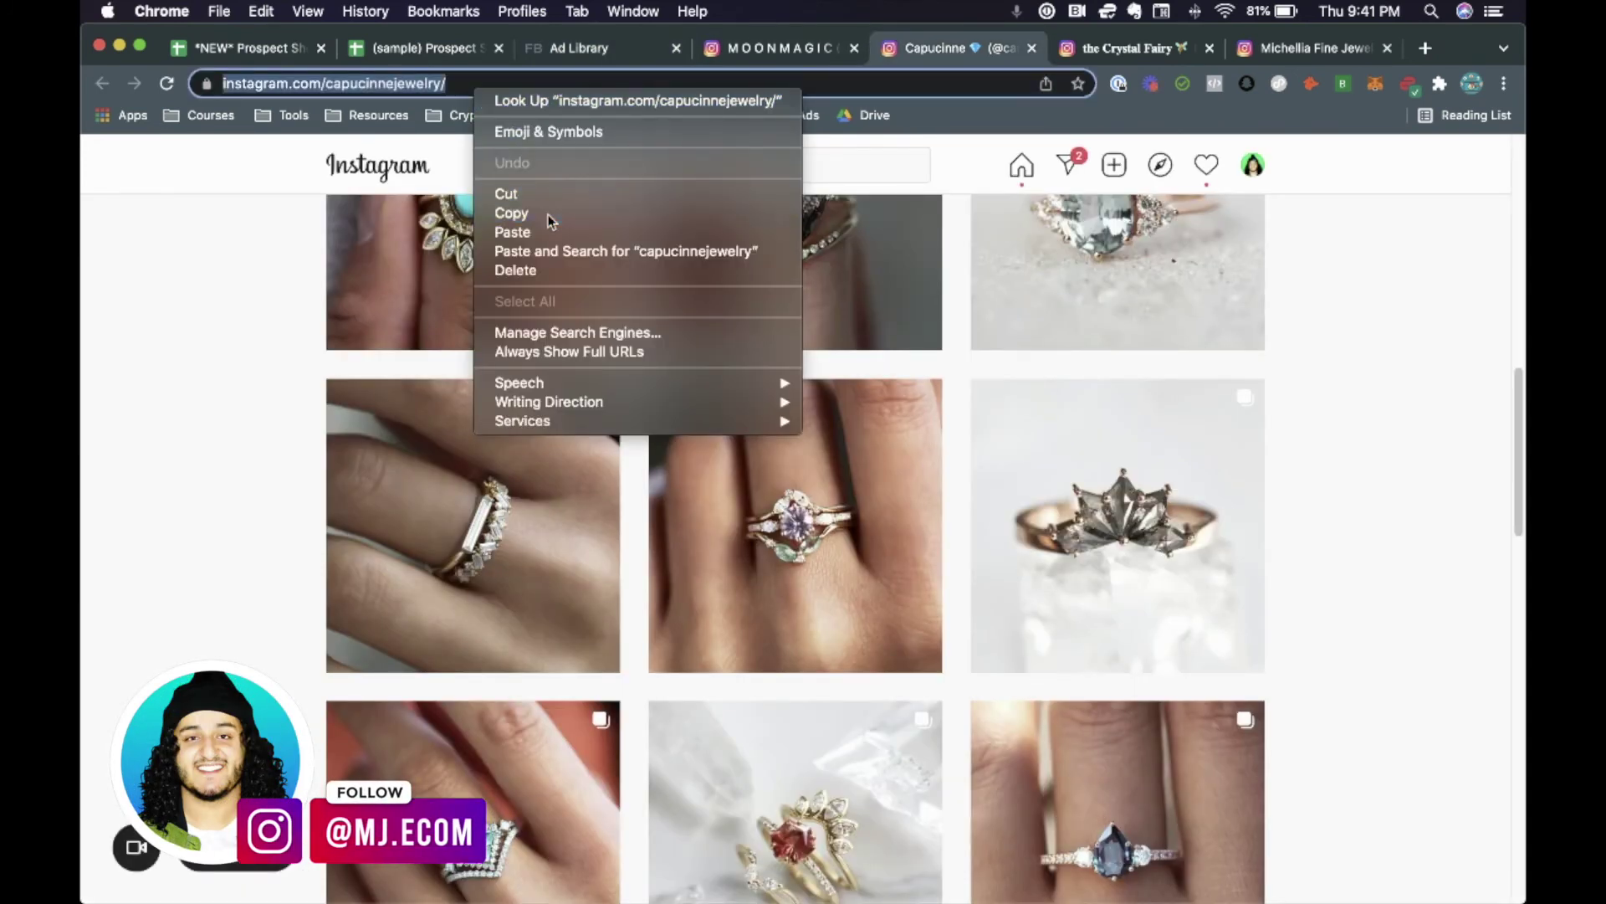
left_click(548, 216)
left_click(449, 49)
left_click(268, 422)
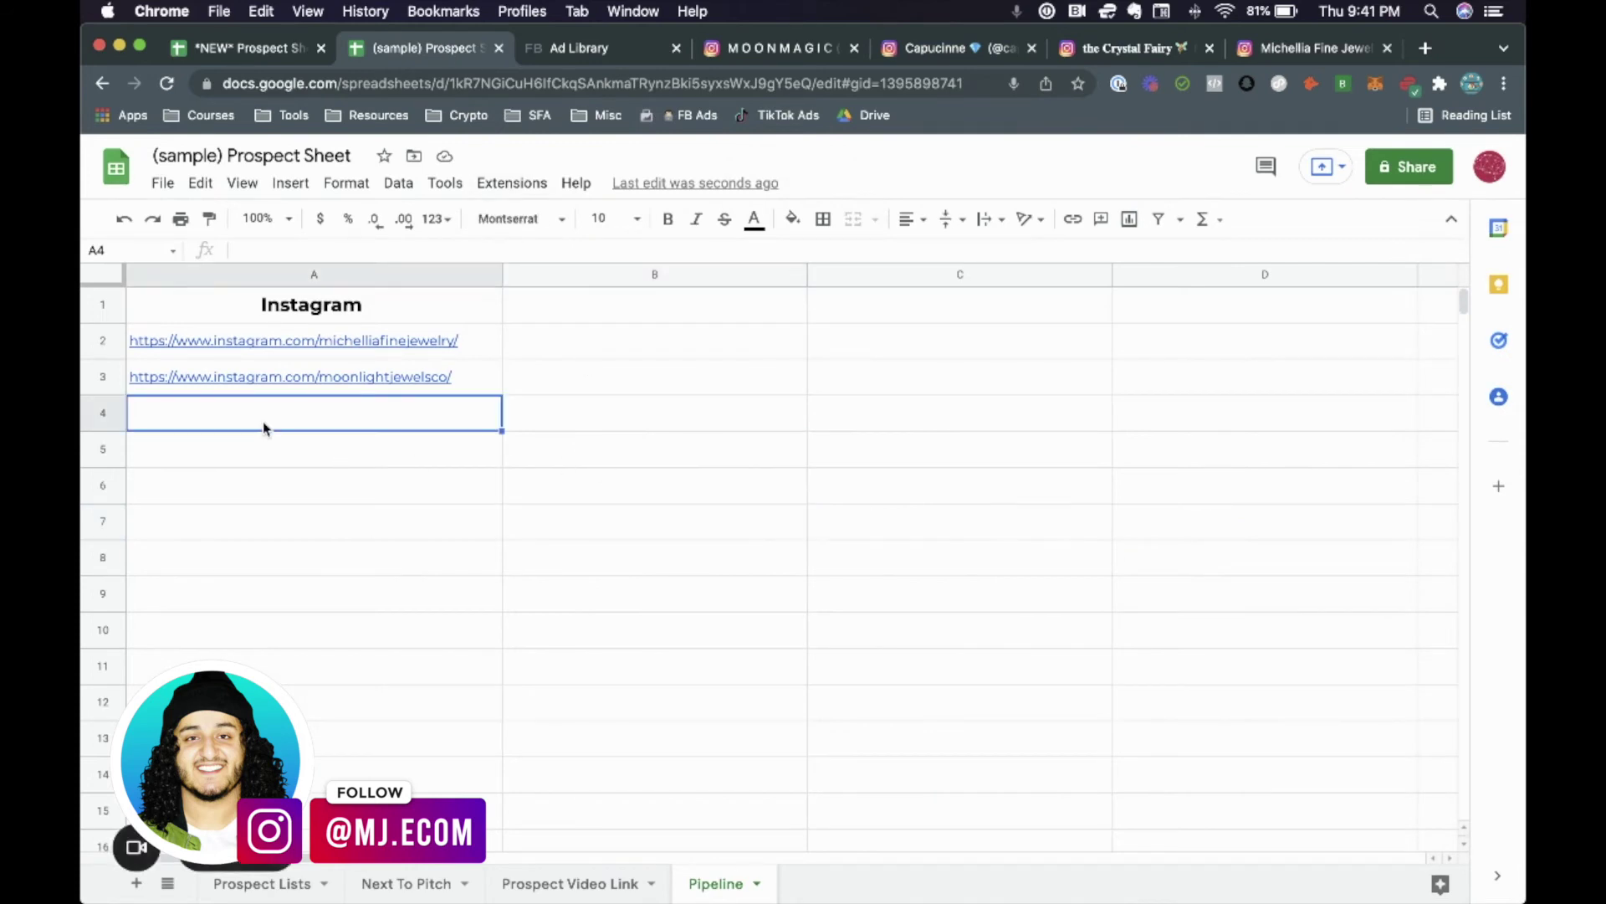
right_click(266, 422)
left_click(350, 408)
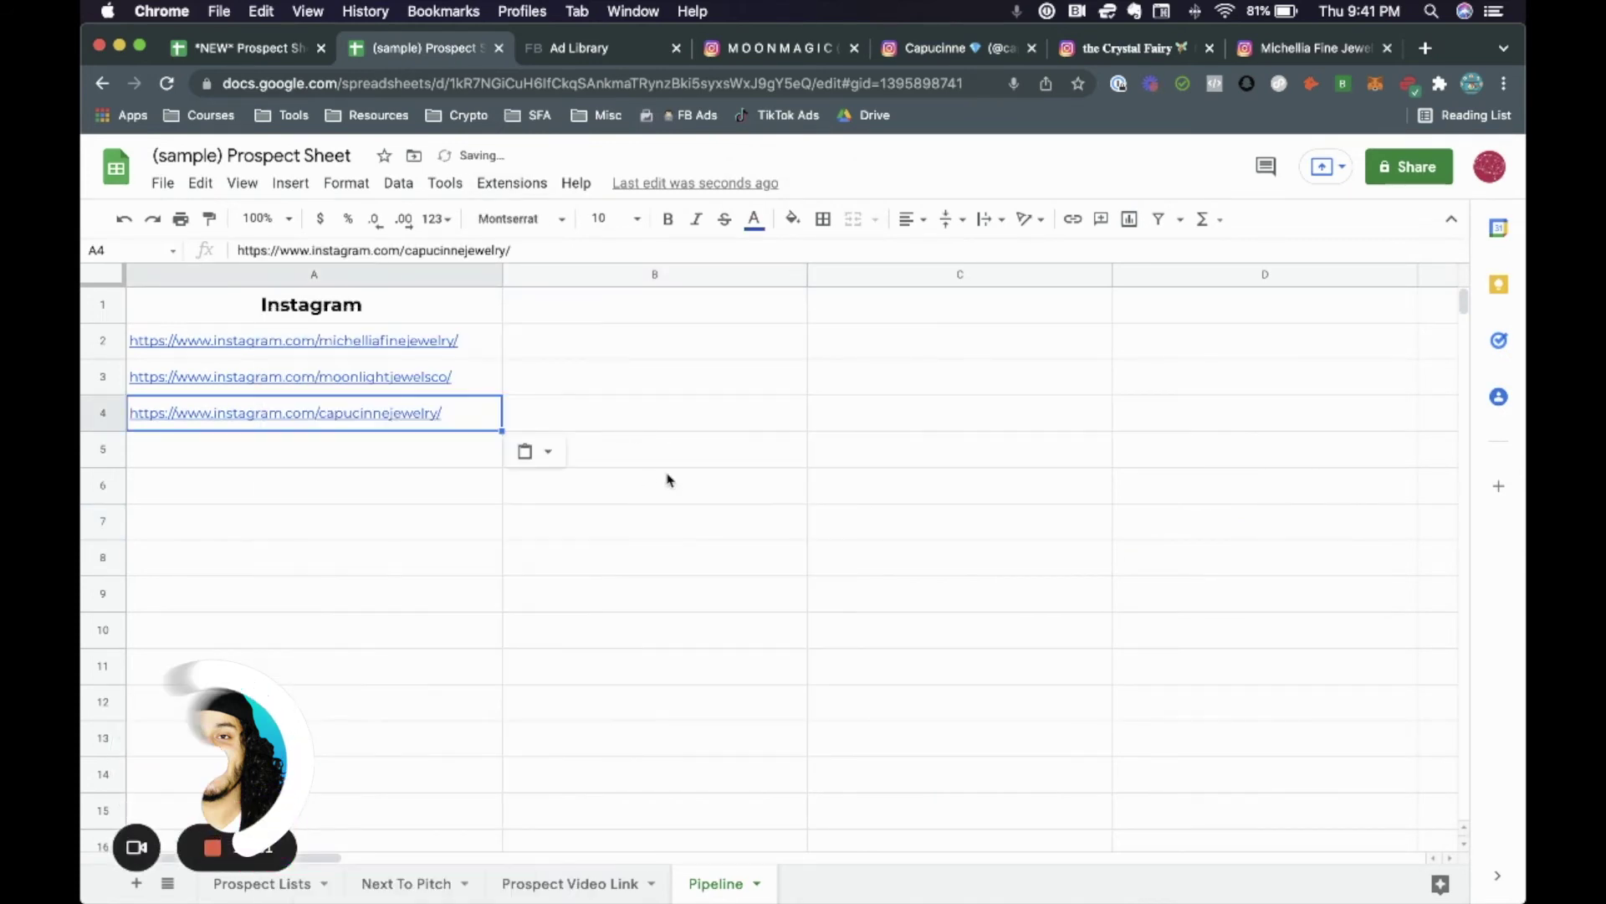
left_click(667, 481)
Step: Browse further accounts suggested on MOONMAGIC's Instagram profile, then return to the Pipeline sheet
left_click(771, 48)
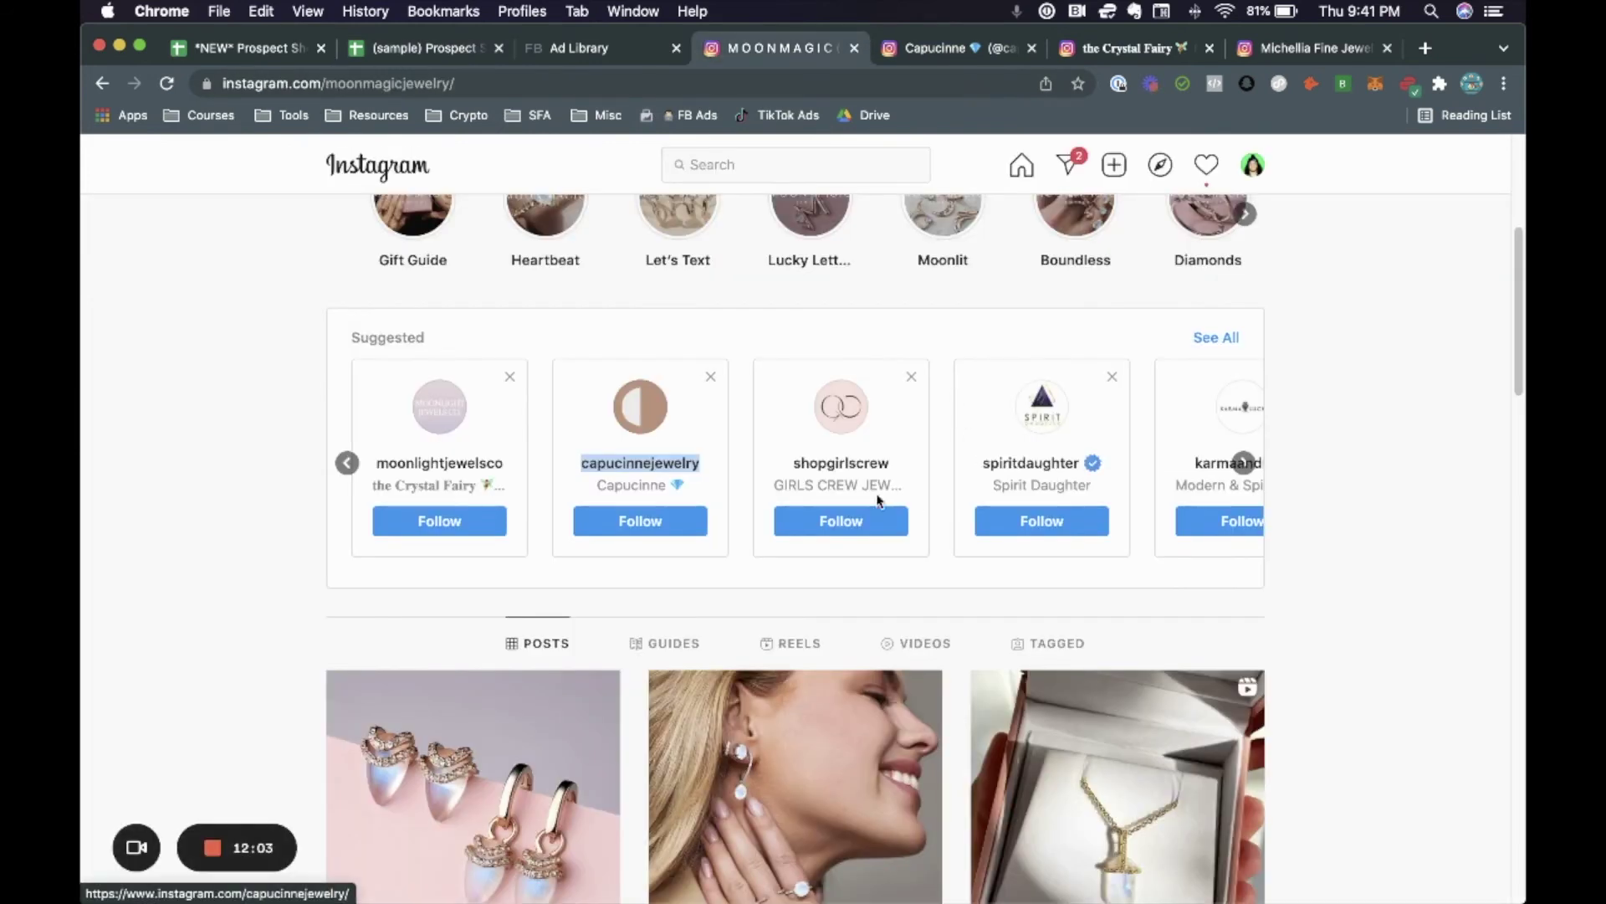
left_click(1244, 465)
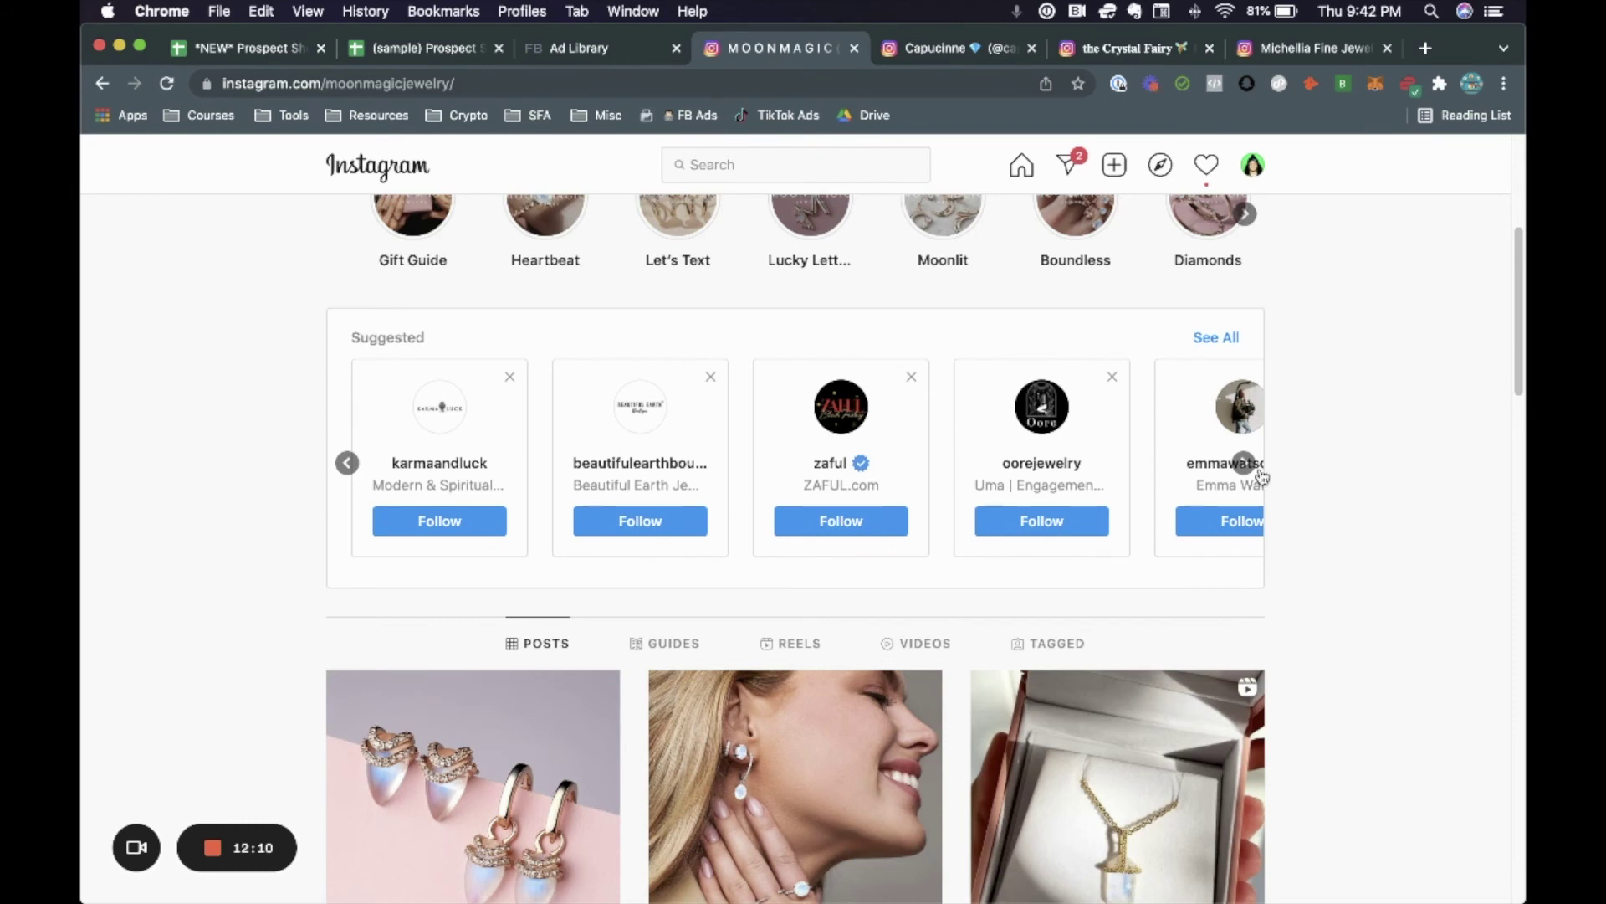
left_click(450, 55)
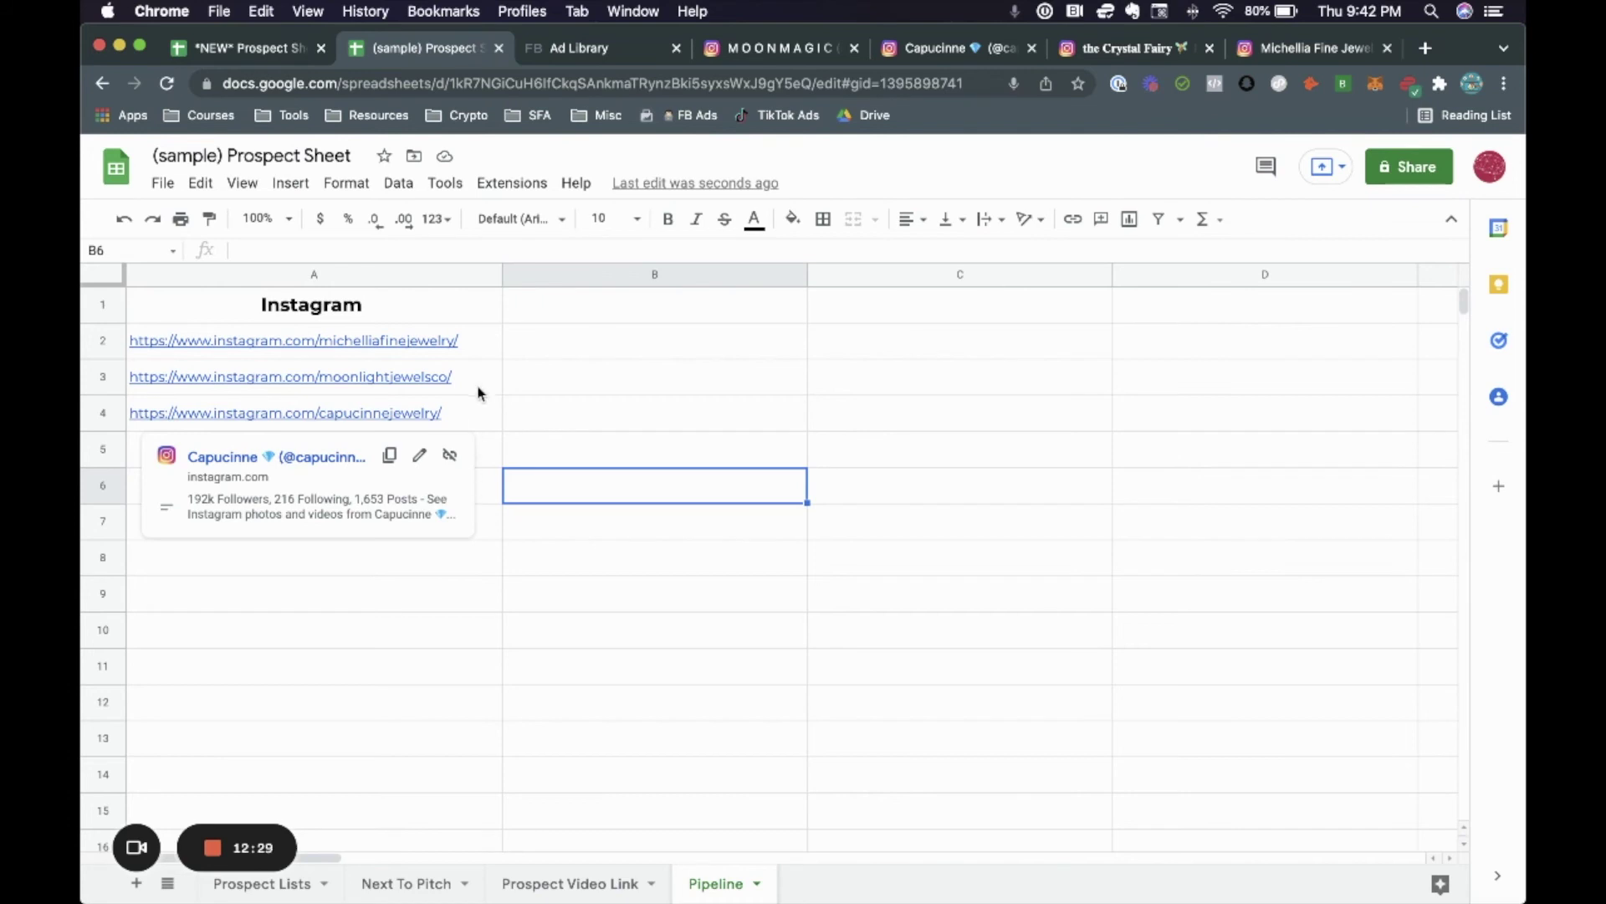
Step: Set the status of the Local Eclectic prospect in the Prospect Lists sheet to Next
left_click(263, 882)
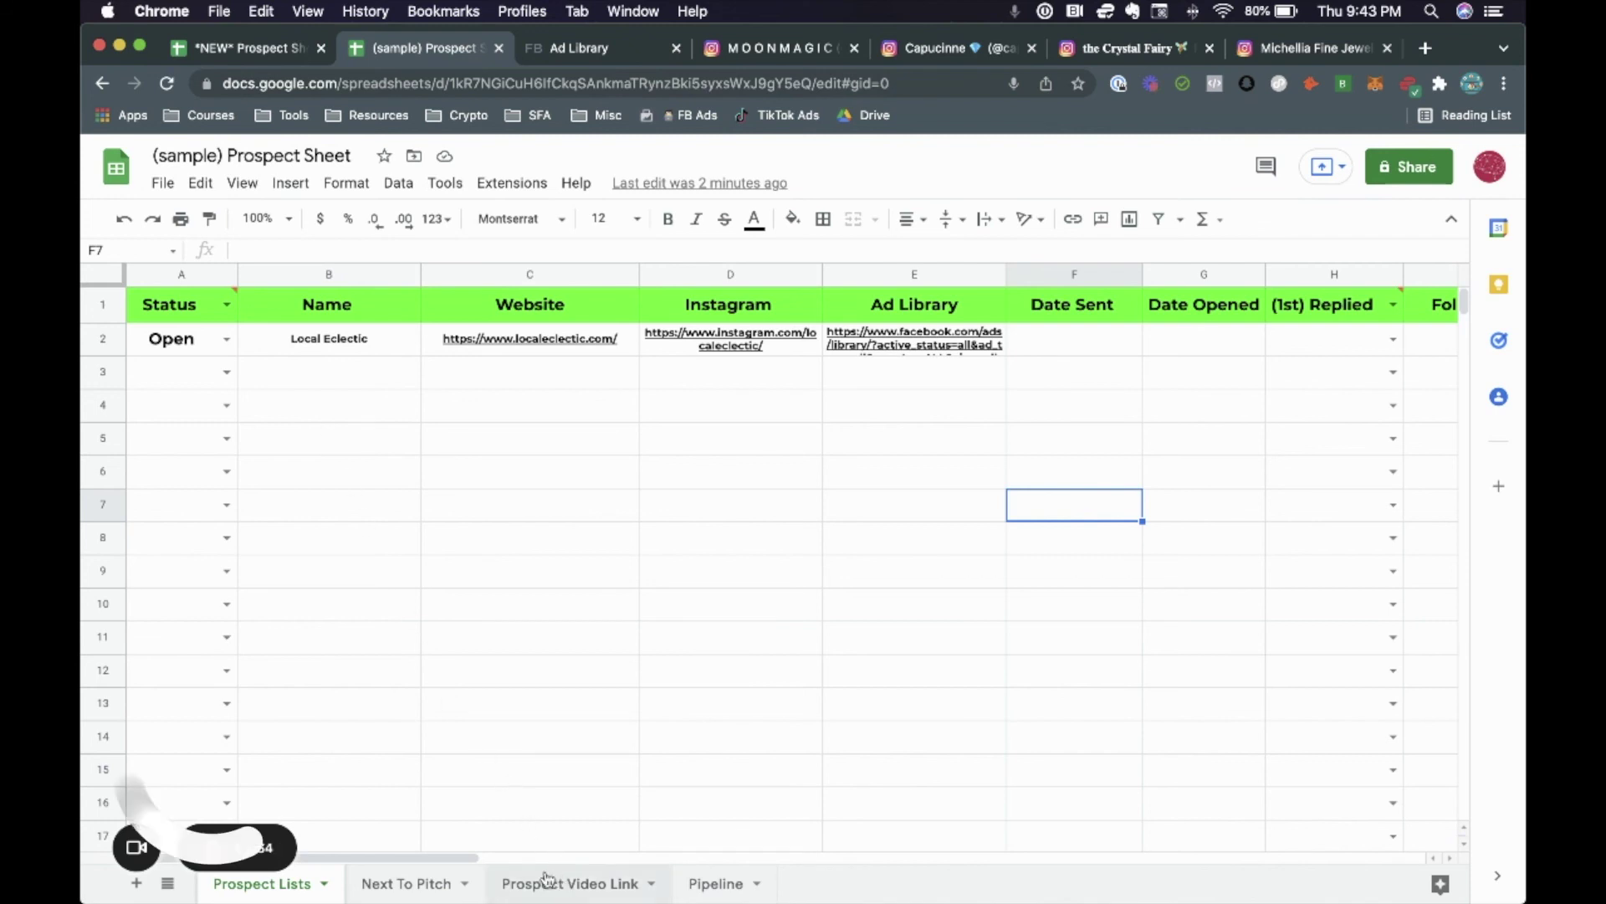
left_click(226, 338)
left_click(230, 400)
left_click(226, 338)
left_click(198, 416)
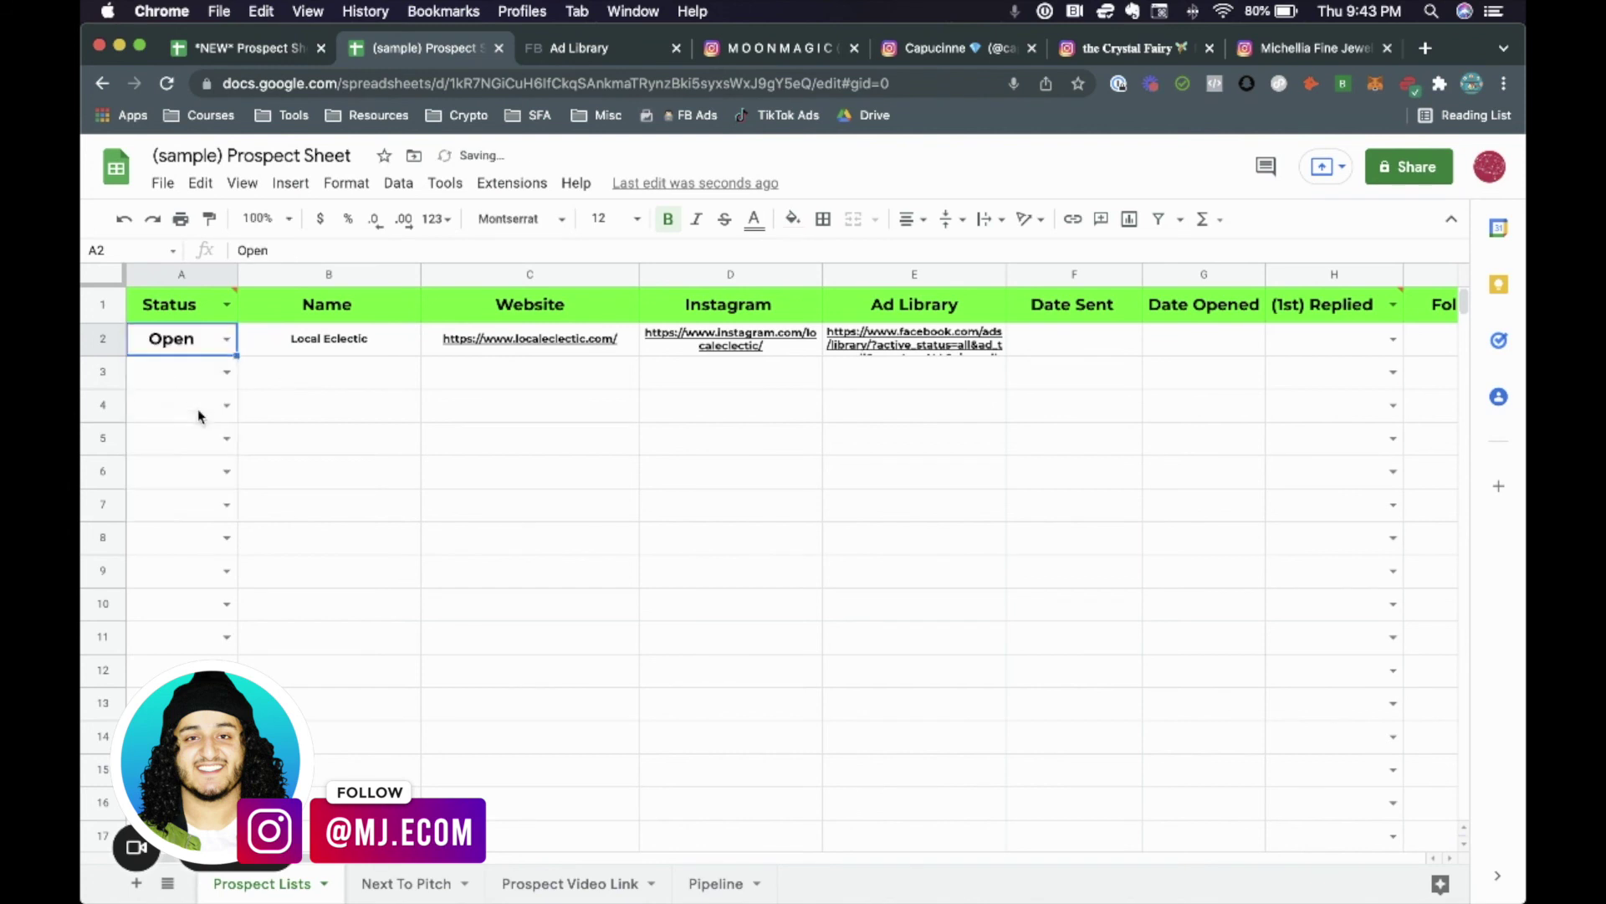
left_click(224, 338)
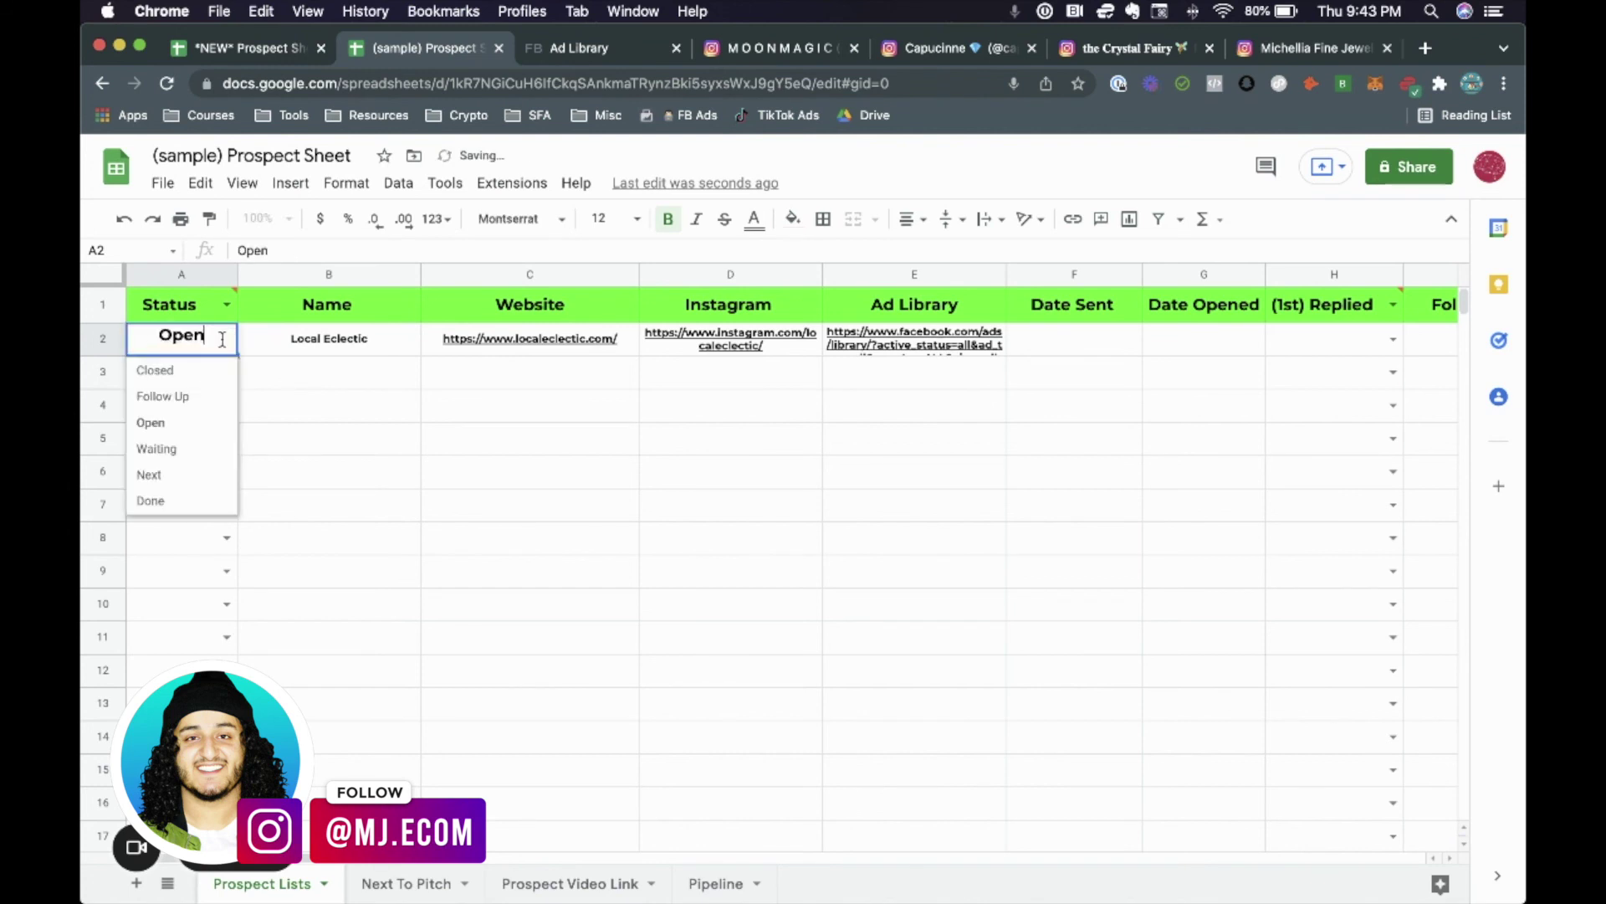
left_click(189, 476)
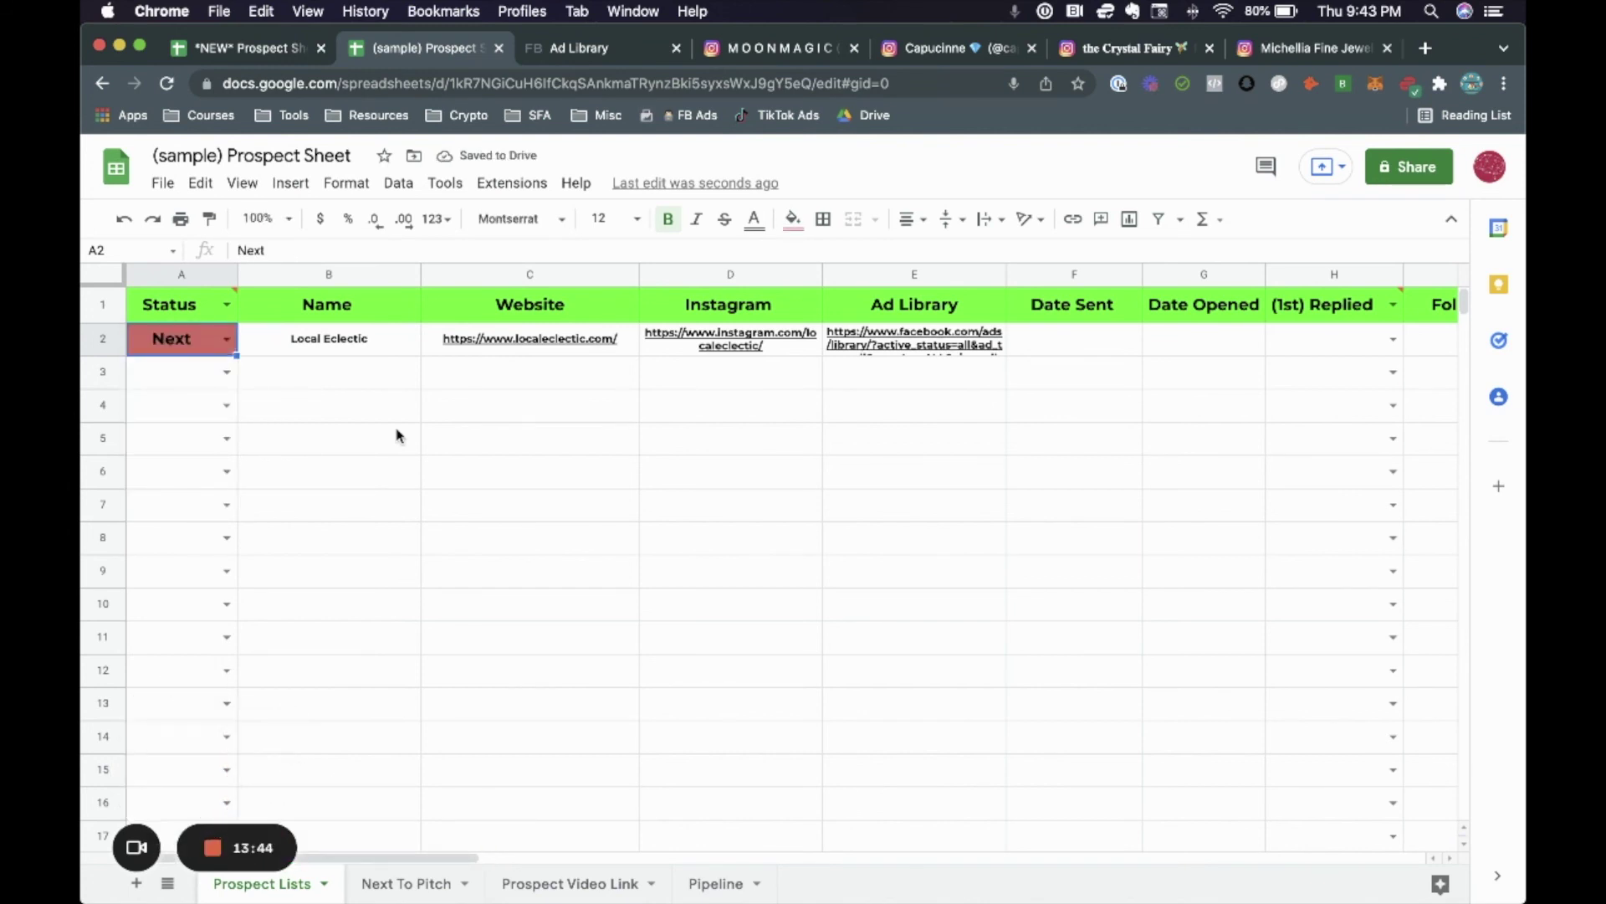